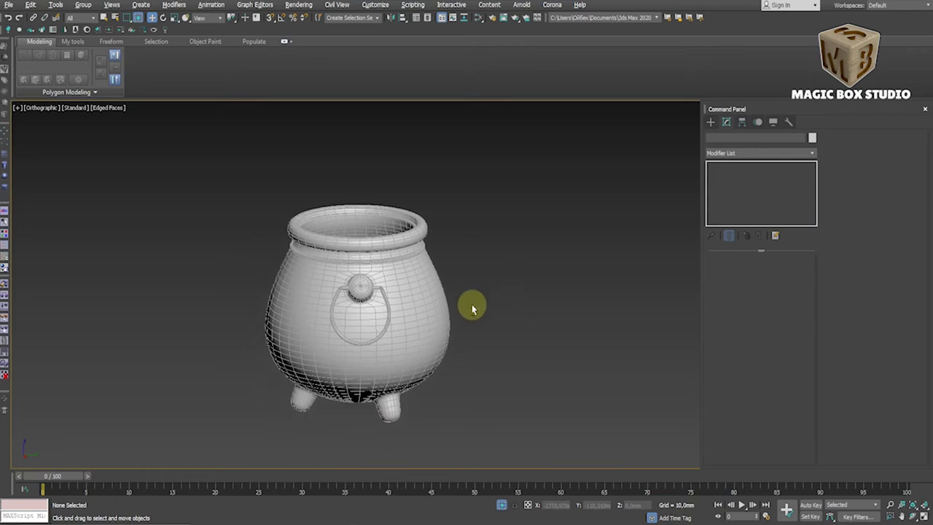
Select the finished cauldron pot and orbit the view to show both handles
{"action": "left_click", "coordinate": [309, 314]}
{"action": "left_click", "coordinate": [309, 313]}
{"action": "mouse_move", "coordinate": [309, 314]}
{"action": "middle_mouse_down"}
{"action": "mouse_move", "coordinate": [431, 319]}
{"action": "mouse_move", "coordinate": [318, 325]}
{"action": "middle_mouse_up"}
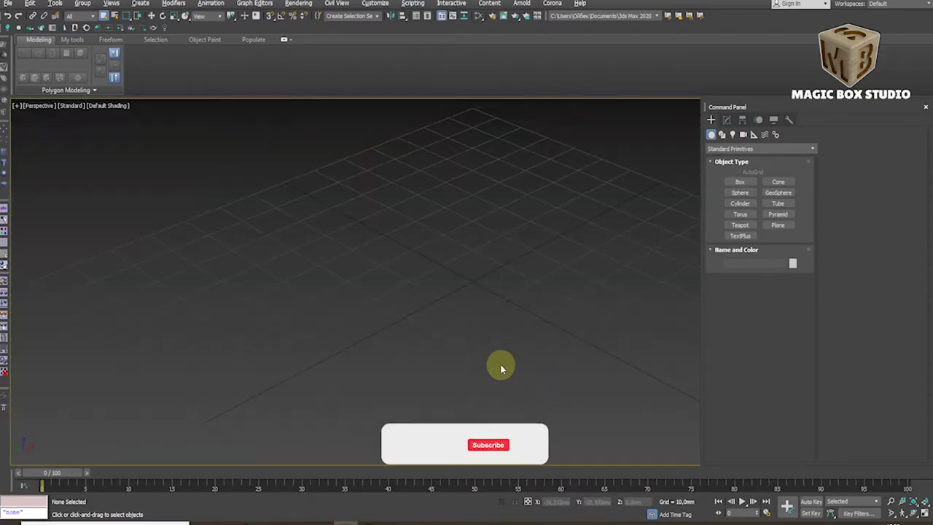
{"action": "left_click", "coordinate": [413, 3]}
Run the reference plane script and drop the cauldron photo onto it
{"action": "left_click", "coordinate": [422, 109]}
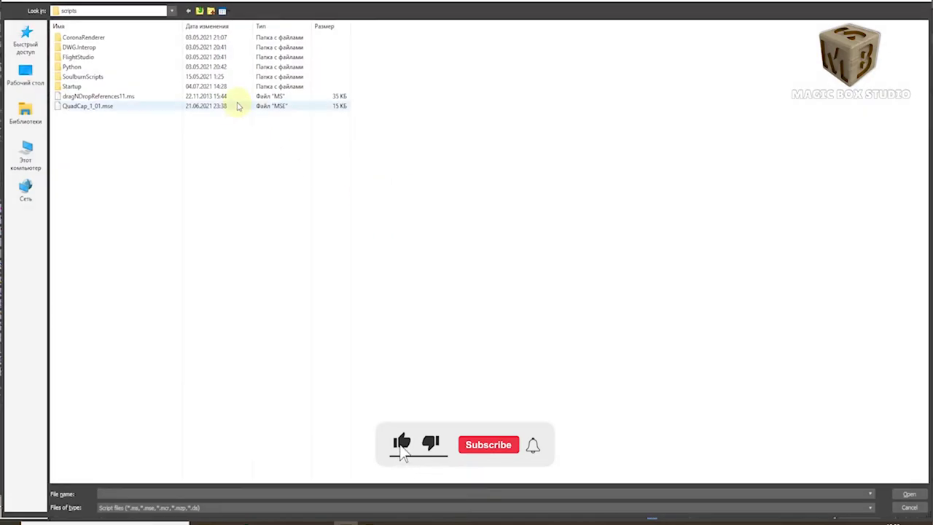
{"action": "double_click", "coordinate": [212, 96]}
{"action": "key", "text": "alt+Tab"}
{"action": "left_click_drag", "start_coordinate": [410, 108], "coordinate": [446, 320]}
{"action": "left_click_drag", "start_coordinate": [389, 381], "coordinate": [466, 268]}
Frame the reference plane in the Front view with the Move tool active
{"action": "key", "text": "f"}
{"action": "key", "text": "z"}
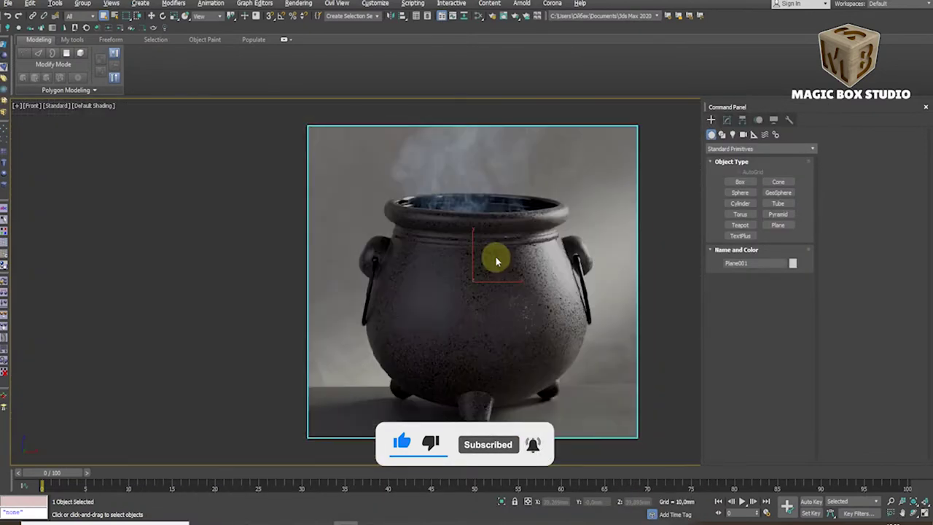
{"action": "key", "text": "w"}
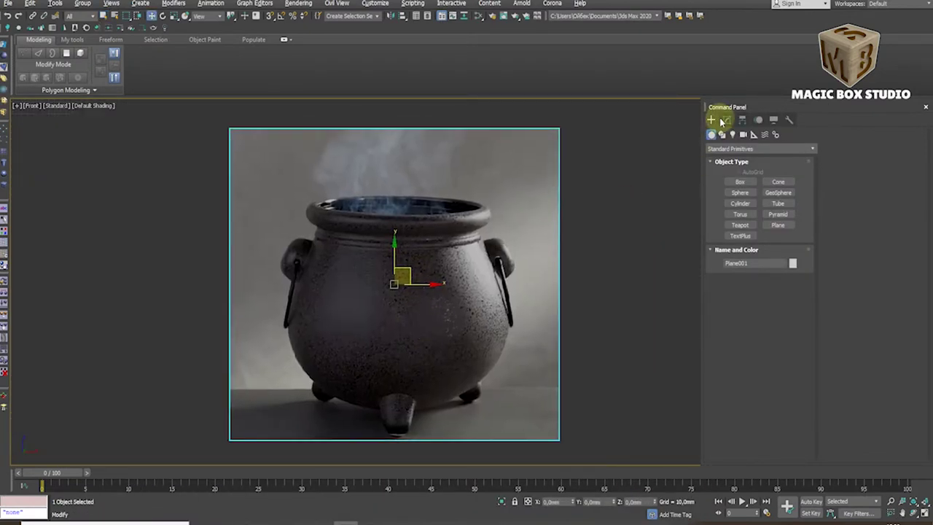
{"action": "left_click", "coordinate": [741, 202]}
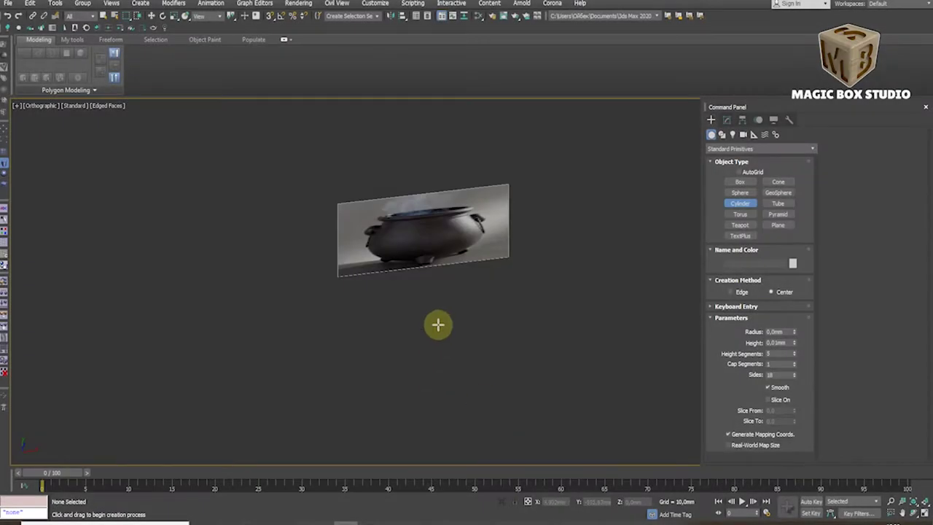
Draw a cylinder over the cauldron photo and select it
{"action": "mouse_move", "coordinate": [440, 325]}
{"action": "left_mouse_down"}
{"action": "mouse_move", "coordinate": [463, 379]}
{"action": "mouse_move", "coordinate": [447, 343]}
{"action": "left_mouse_up"}
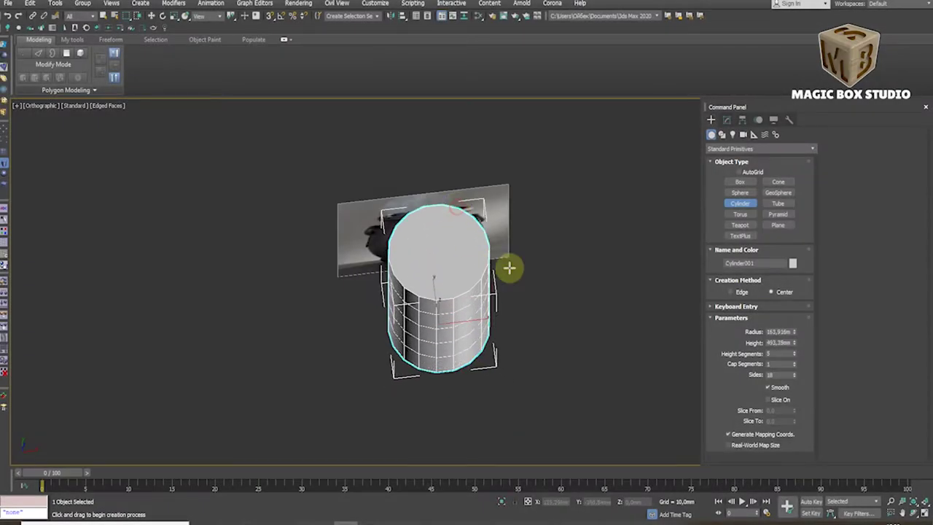
{"action": "left_click", "coordinate": [508, 267]}
{"action": "right_click", "coordinate": [514, 318]}
{"action": "left_click", "coordinate": [508, 307]}
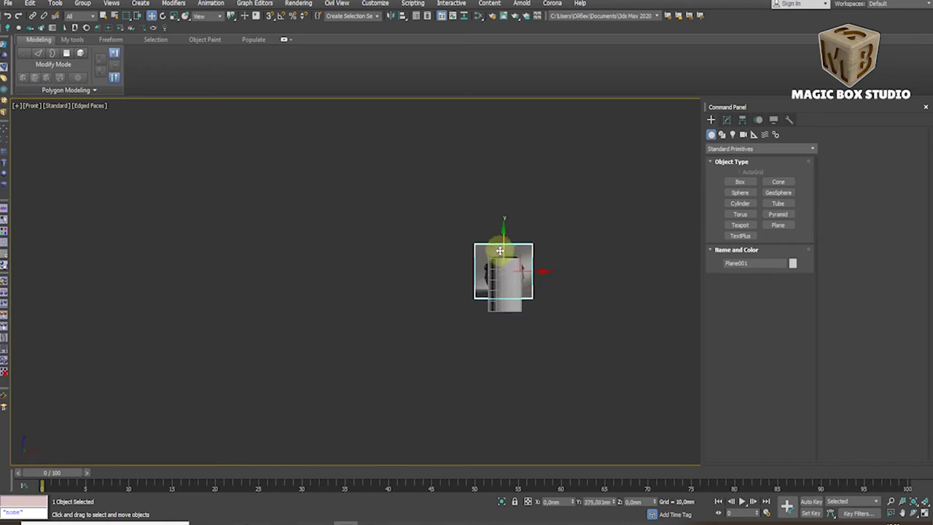
{"action": "scroll", "coordinate": [507, 306], "scroll_direction": "up", "scroll_amount": 5}
{"action": "left_click", "coordinate": [509, 307]}
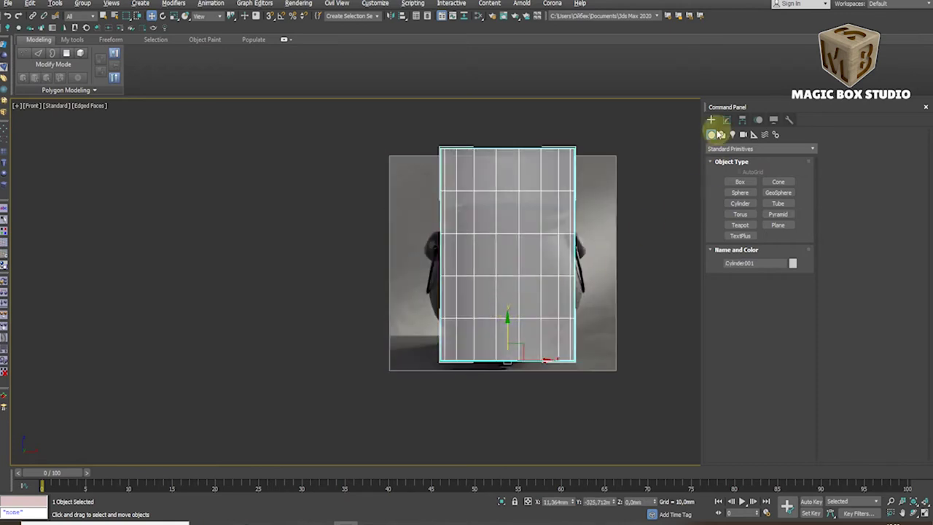
Set the cylinder's radius to 250 mm
{"action": "left_click", "coordinate": [727, 119]}
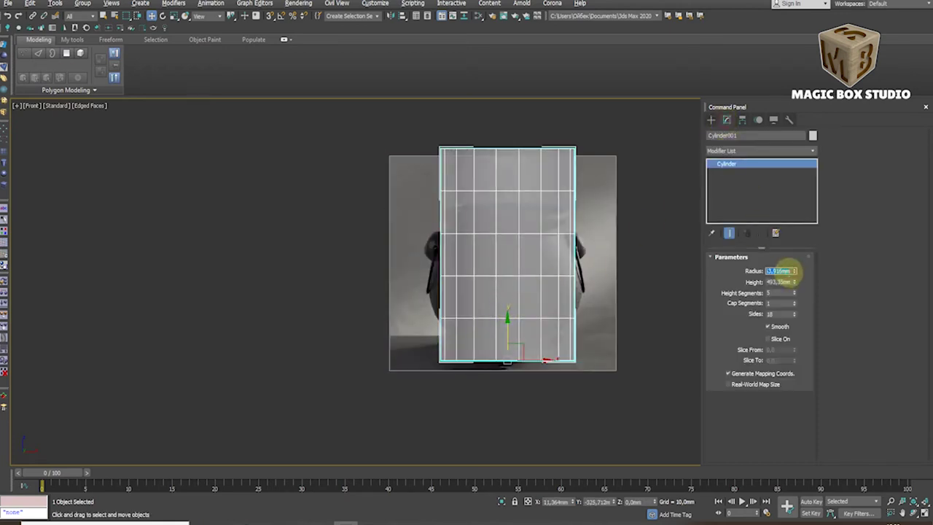
{"action": "type", "text": "0"}
{"action": "key", "text": "Return"}
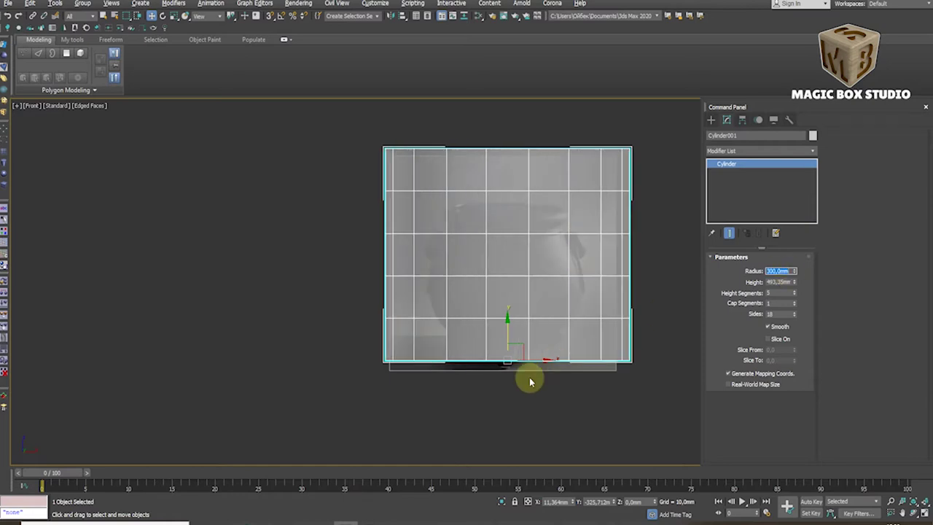
{"action": "type", "text": "250"}
{"action": "key", "text": "Return"}
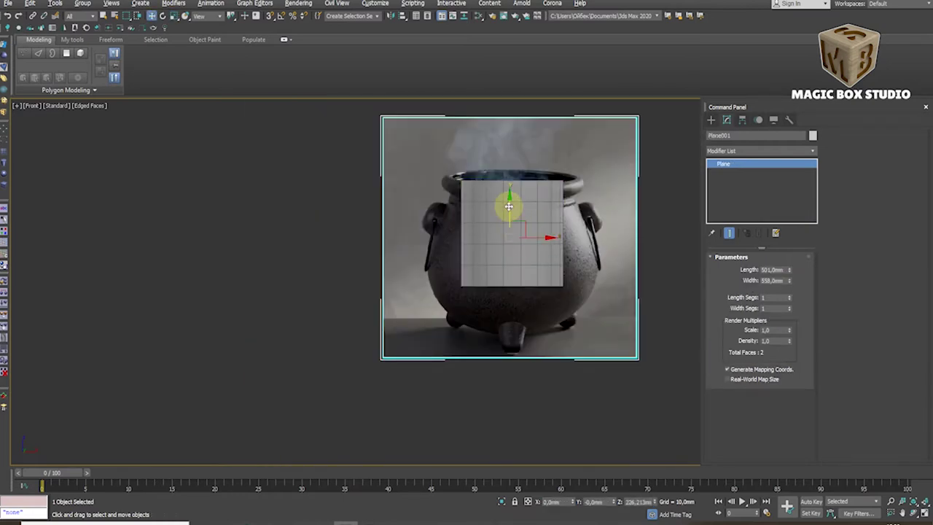
Raise and scale the reference photo plane to about 502 mm wide to fit the cylinder
{"action": "left_click_drag", "start_coordinate": [508, 206], "coordinate": [511, 143]}
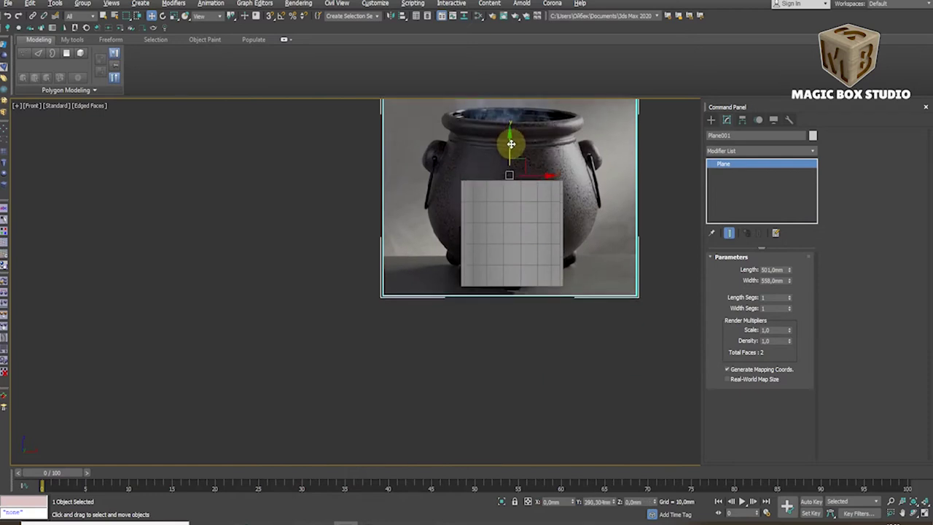
{"action": "key", "text": "r"}
{"action": "mouse_move", "coordinate": [513, 168]}
{"action": "left_mouse_down"}
{"action": "mouse_move", "coordinate": [506, 189]}
{"action": "mouse_move", "coordinate": [508, 176]}
{"action": "left_mouse_up"}
{"action": "key", "text": "w"}
{"action": "scroll", "coordinate": [512, 212], "scroll_direction": "up", "scroll_amount": 3}
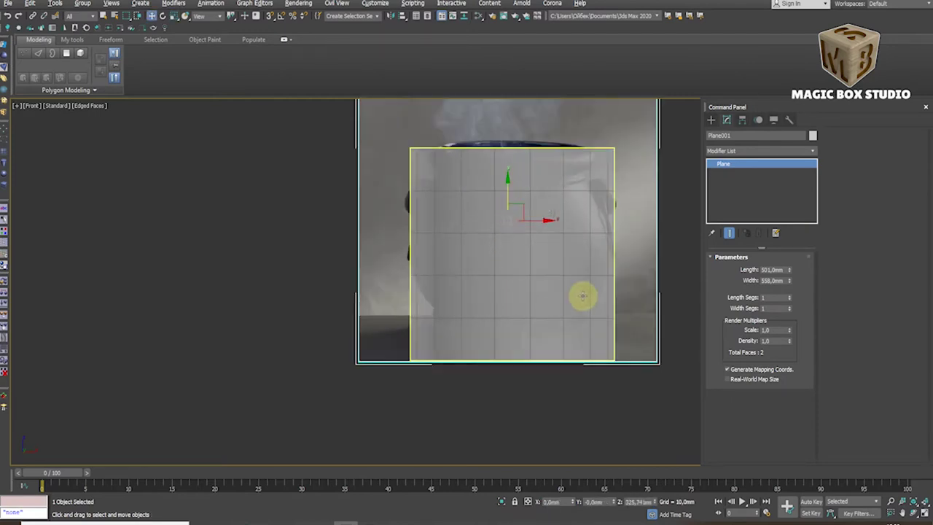
{"action": "left_click_drag", "start_coordinate": [789, 281], "coordinate": [794, 287]}
Give the cylinder a 500 mm height and 15 height segments
{"action": "left_click", "coordinate": [607, 287]}
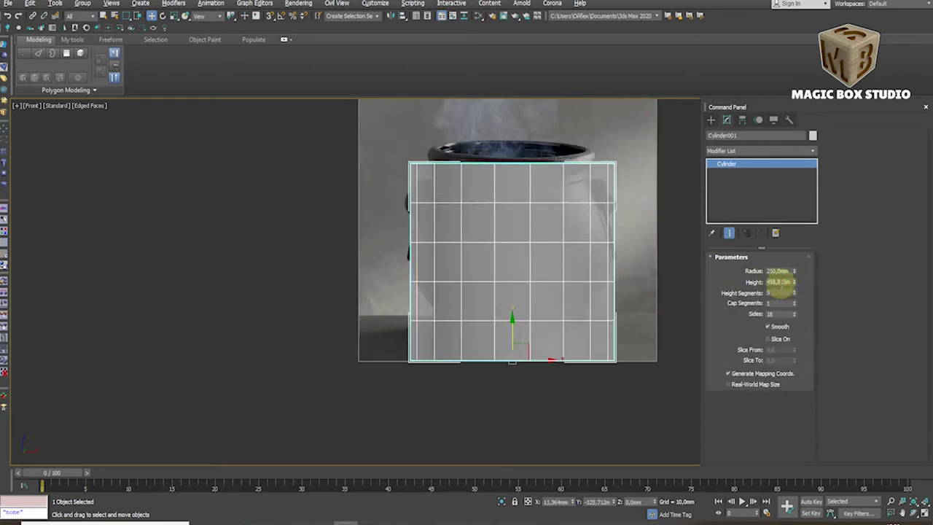
{"action": "type", "text": "600"}
{"action": "key", "text": "Return"}
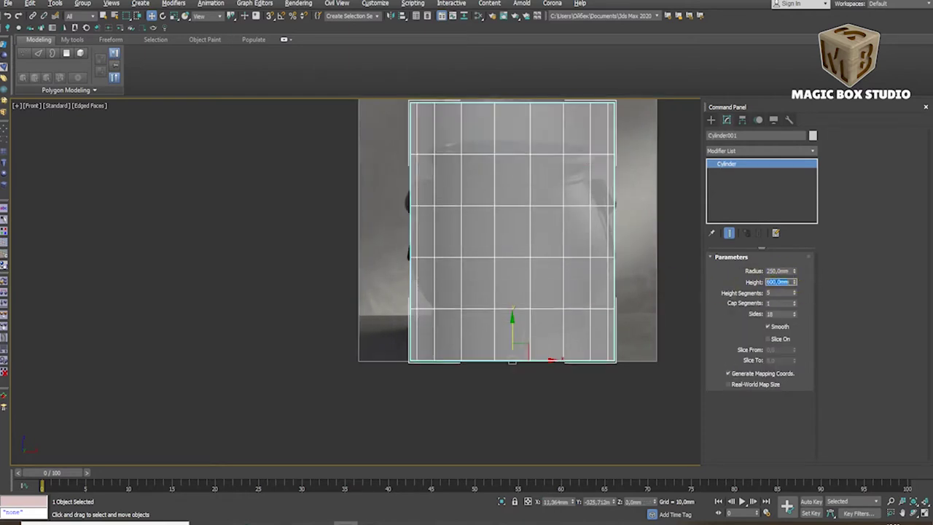
{"action": "type", "text": "500"}
{"action": "key", "text": "Return"}
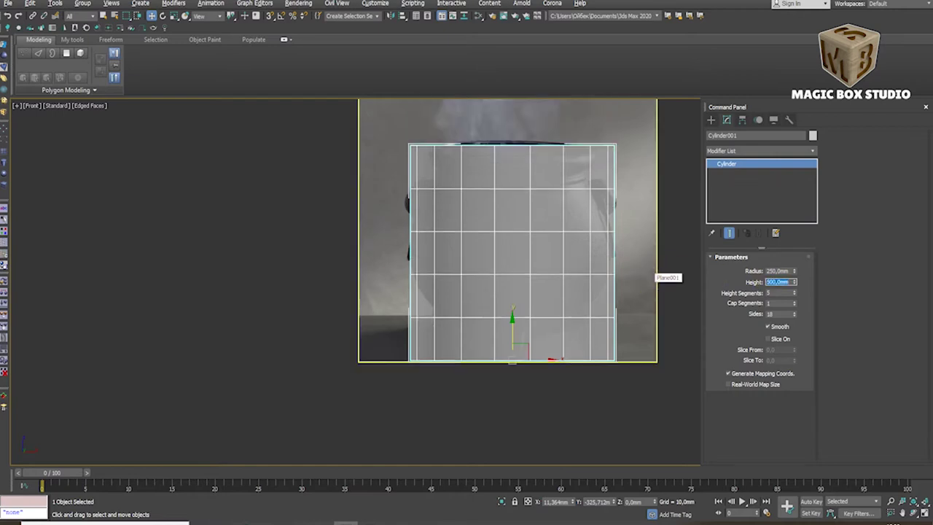
{"action": "type", "text": "15"}
{"action": "key", "text": "Tab"}
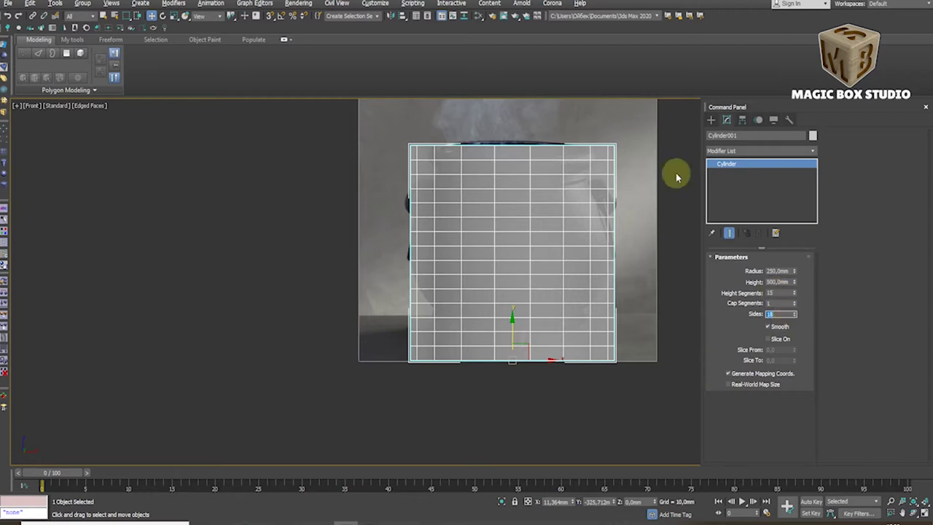
{"action": "left_click", "coordinate": [718, 151]}
{"action": "key", "text": "f"}
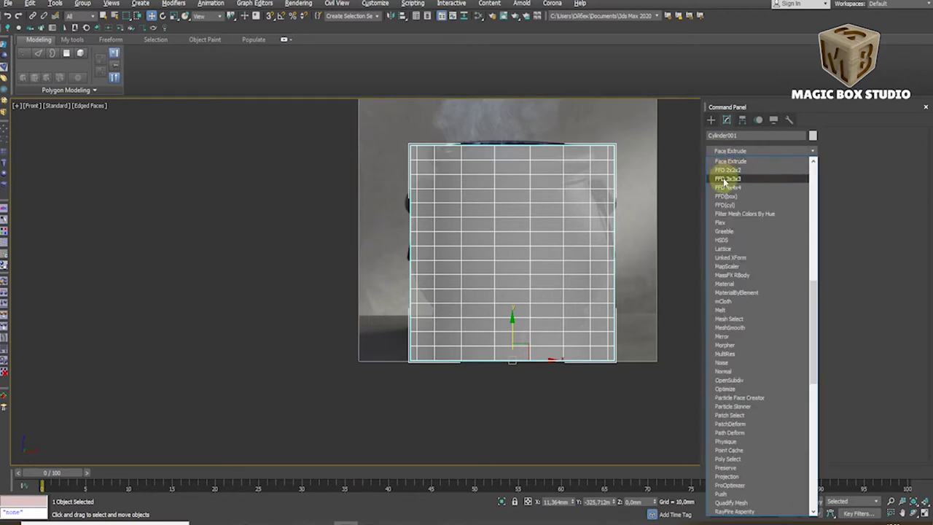
Replace the FFD 3x3x3 modifier on the cylinder with an FFD 4x4x4
{"action": "left_click", "coordinate": [727, 180]}
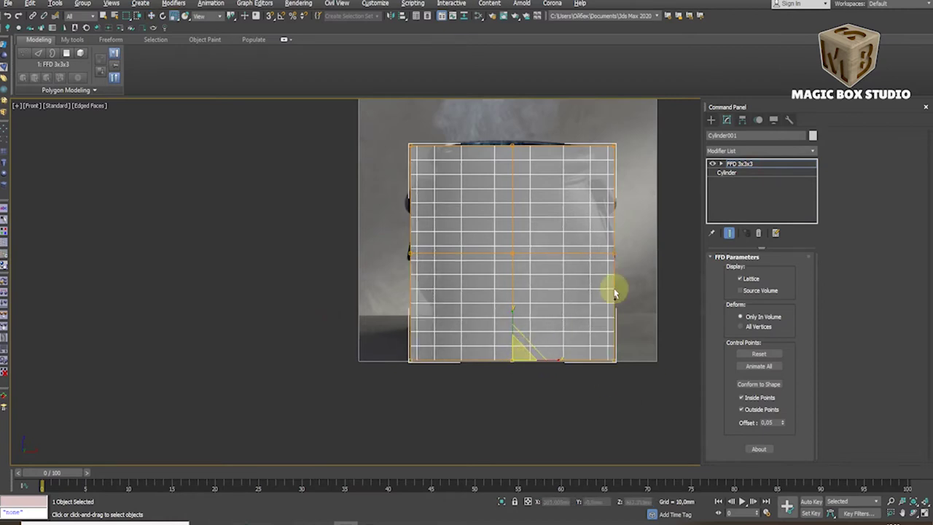
{"action": "right_click", "coordinate": [758, 164]}
{"action": "left_click", "coordinate": [719, 165]}
{"action": "right_click", "coordinate": [725, 164]}
{"action": "left_click", "coordinate": [743, 183]}
{"action": "left_click", "coordinate": [734, 147]}
{"action": "scroll", "coordinate": [735, 147], "scroll_direction": "down", "scroll_amount": 5}
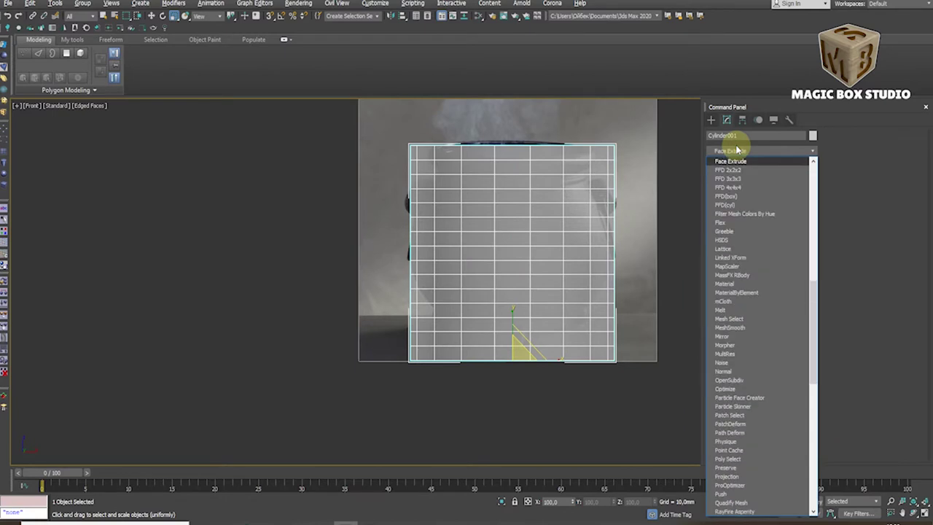
{"action": "left_click", "coordinate": [737, 179]}
Shape the lattice: lower the middle row, pinch the bottom row, widen the lower row
{"action": "left_click", "coordinate": [377, 339]}
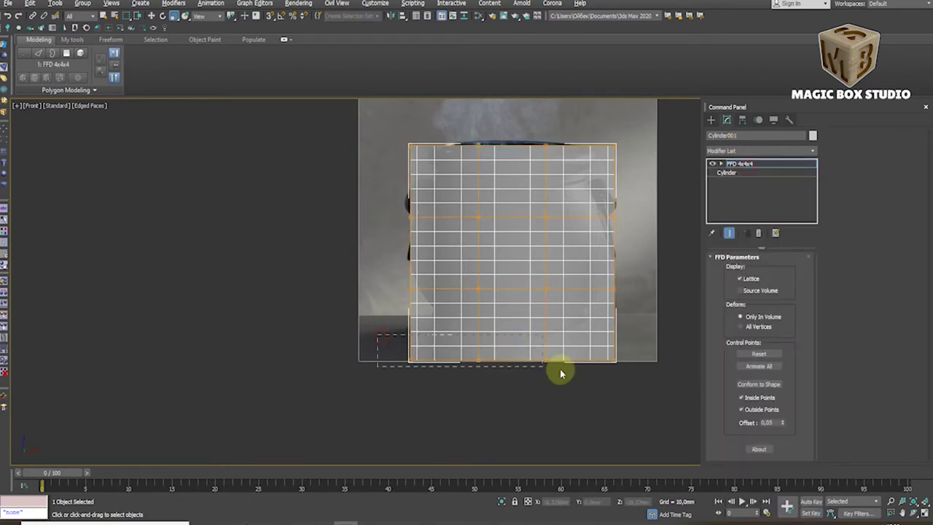
{"action": "mouse_move", "coordinate": [519, 358]}
{"action": "left_mouse_down"}
{"action": "mouse_move", "coordinate": [524, 365]}
{"action": "mouse_move", "coordinate": [510, 350]}
{"action": "left_mouse_up"}
{"action": "left_click_drag", "start_coordinate": [393, 284], "coordinate": [625, 308]}
{"action": "left_click_drag", "start_coordinate": [517, 271], "coordinate": [513, 290]}
{"action": "key", "text": "r"}
{"action": "left_click_drag", "start_coordinate": [520, 354], "coordinate": [528, 413]}
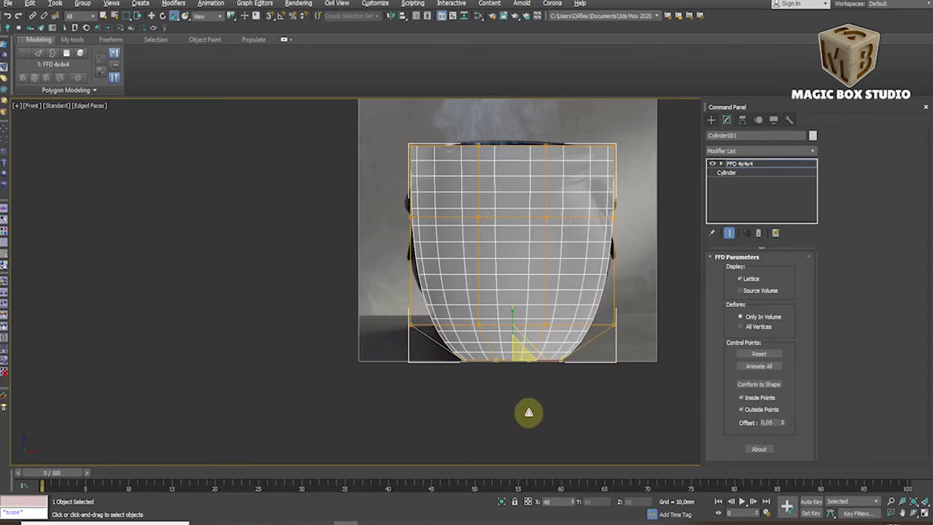
{"action": "left_click_drag", "start_coordinate": [514, 324], "coordinate": [523, 298]}
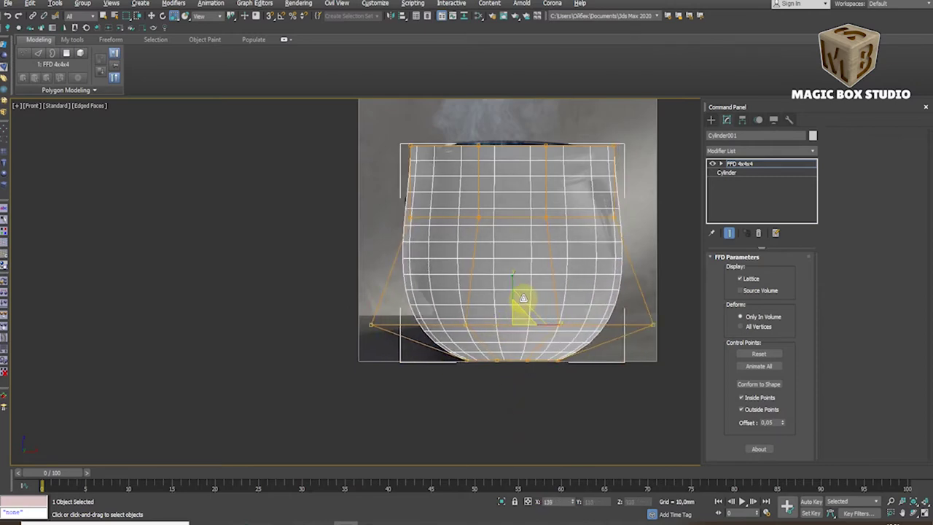
{"action": "key", "text": "w"}
Slide, lower and enlarge the reference photo plane to reveal the cauldron's feet
{"action": "left_click", "coordinate": [558, 209]}
{"action": "mouse_move", "coordinate": [558, 208]}
{"action": "left_mouse_down"}
{"action": "mouse_move", "coordinate": [316, 233]}
{"action": "mouse_move", "coordinate": [371, 267]}
{"action": "mouse_move", "coordinate": [500, 218]}
{"action": "mouse_move", "coordinate": [537, 218]}
{"action": "left_mouse_up"}
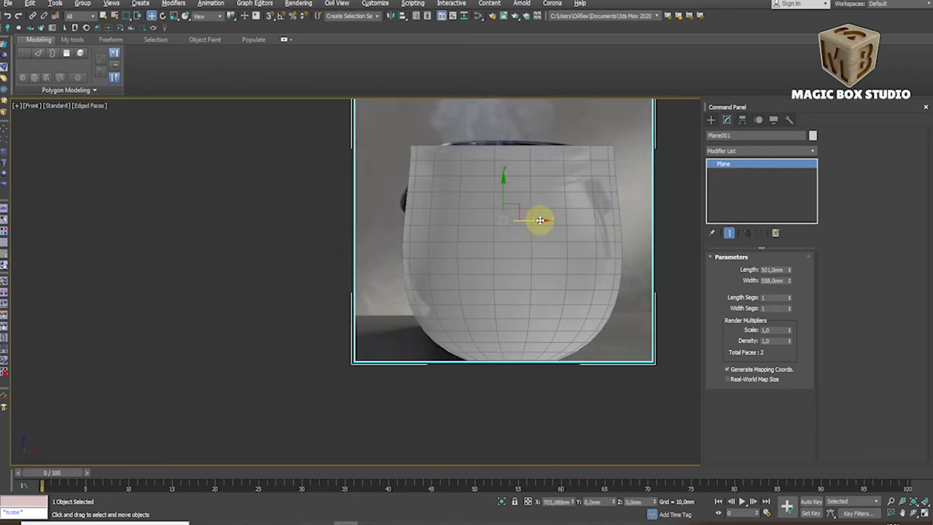
{"action": "scroll", "coordinate": [522, 234], "scroll_direction": "up", "scroll_amount": 4}
{"action": "scroll", "coordinate": [521, 235], "scroll_direction": "down", "scroll_amount": 4}
{"action": "left_click", "coordinate": [466, 233]}
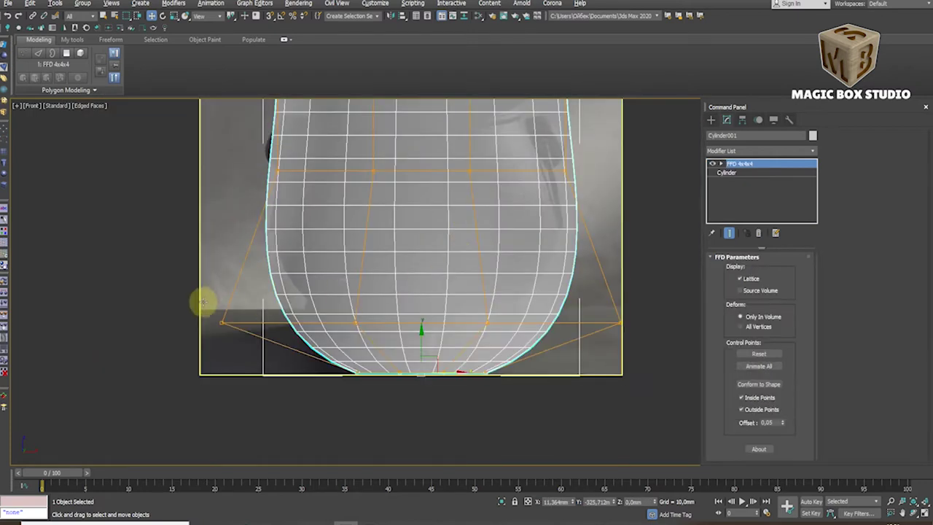
{"action": "scroll", "coordinate": [216, 298], "scroll_direction": "down", "scroll_amount": 2}
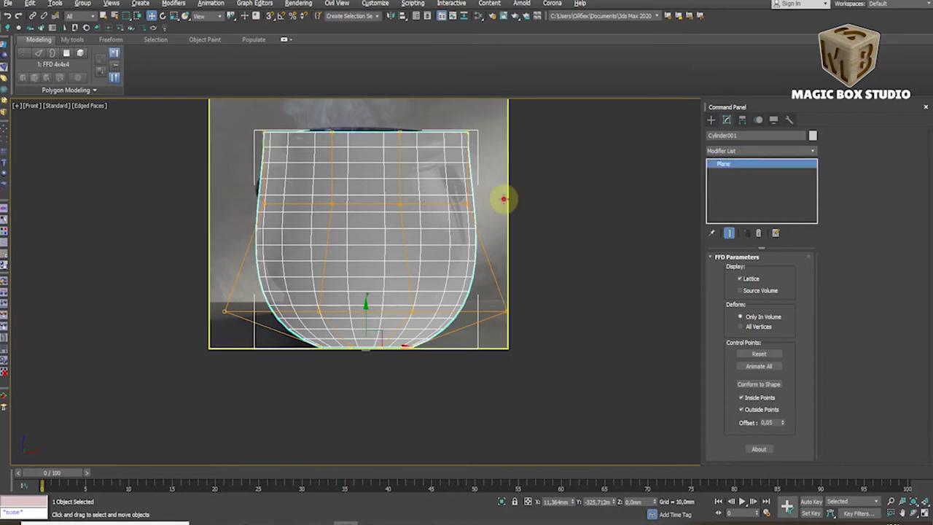
{"action": "left_click_drag", "start_coordinate": [357, 170], "coordinate": [358, 203]}
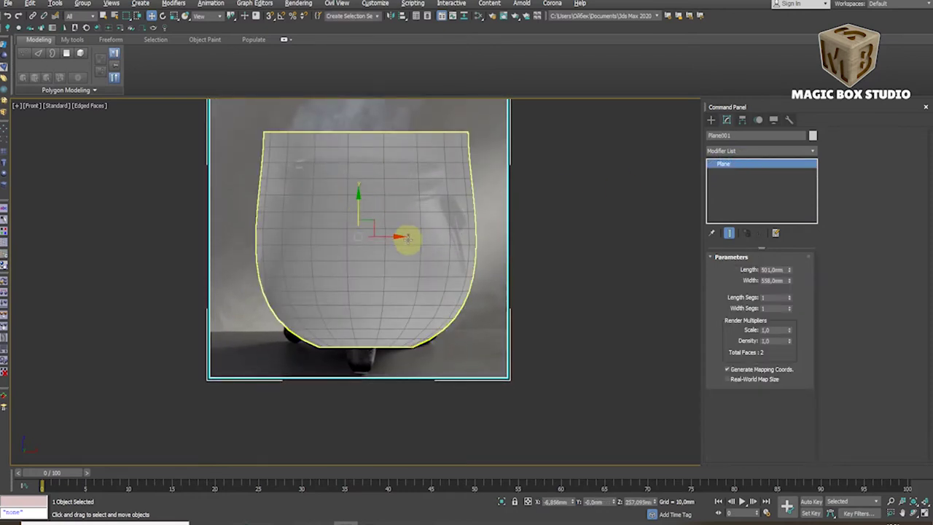
{"action": "key", "text": "r"}
{"action": "left_click_drag", "start_coordinate": [370, 219], "coordinate": [371, 208]}
{"action": "key", "text": "w"}
Narrow the rim, widen the lower body, and lower the top lattice row, scaling it to 93%
{"action": "left_click", "coordinate": [384, 253]}
{"action": "key", "text": "1"}
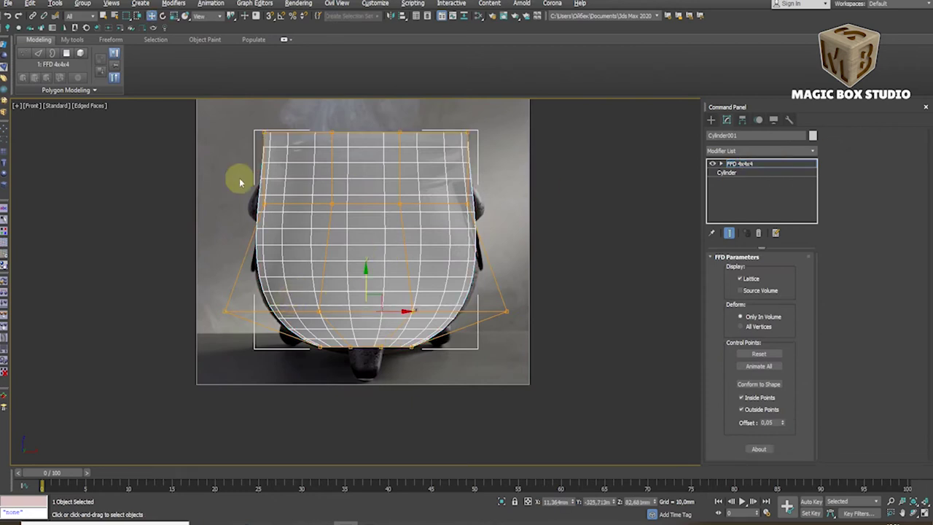
{"action": "left_click_drag", "start_coordinate": [388, 153], "coordinate": [372, 170]}
{"action": "left_click_drag", "start_coordinate": [376, 210], "coordinate": [374, 193]}
{"action": "left_click_drag", "start_coordinate": [375, 303], "coordinate": [377, 294]}
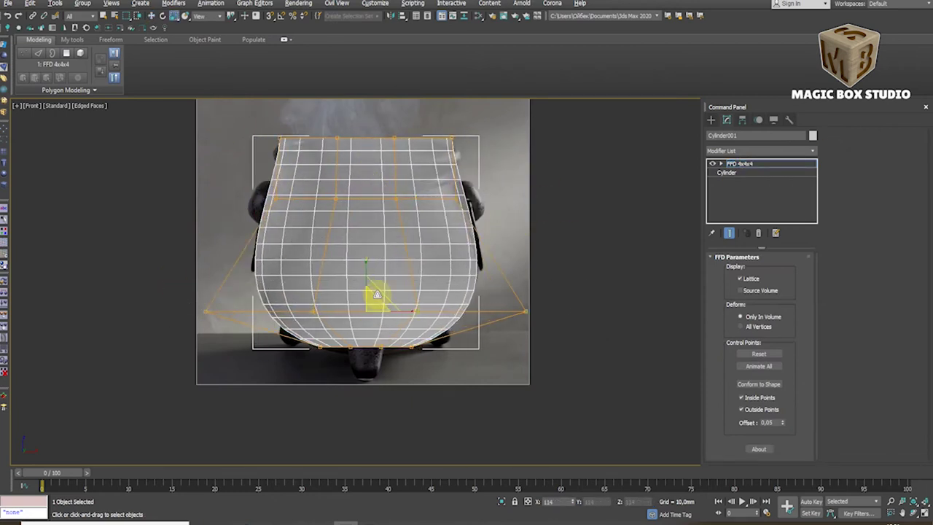
{"action": "left_click_drag", "start_coordinate": [262, 133], "coordinate": [374, 136]}
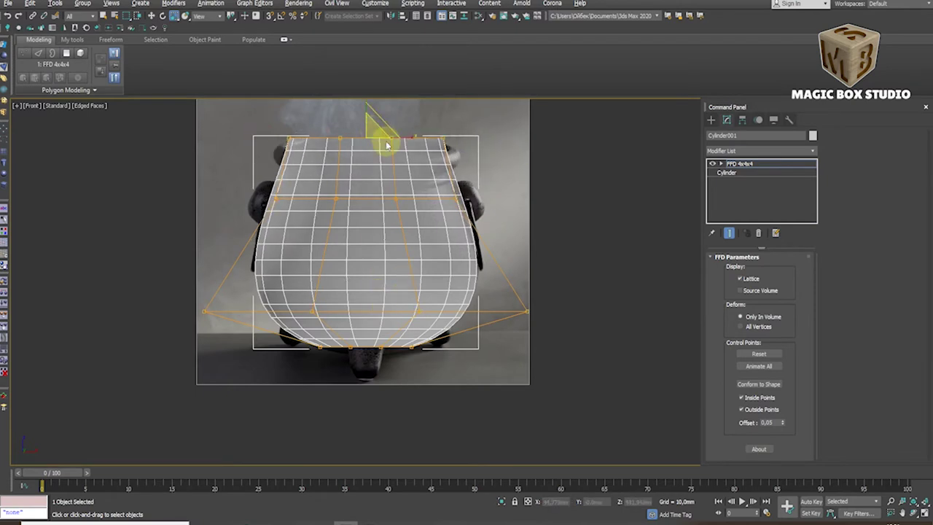
{"action": "middle_click_drag", "start_coordinate": [381, 136], "coordinate": [396, 150]}
{"action": "left_click_drag", "start_coordinate": [396, 150], "coordinate": [395, 179]}
{"action": "key", "text": "r"}
{"action": "left_click_drag", "start_coordinate": [399, 240], "coordinate": [401, 239]}
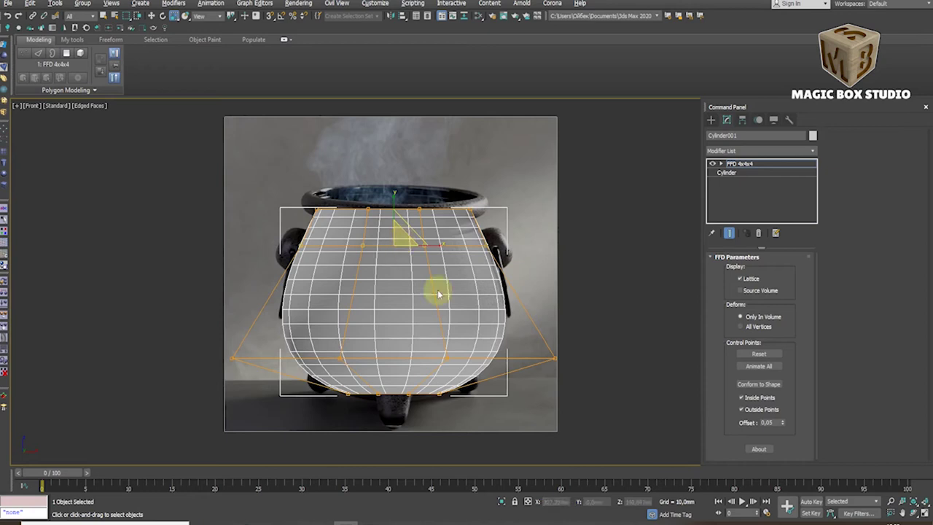
{"action": "right_click", "coordinate": [437, 256]}
Convert the deformed cylinder to Editable Poly and move it left of the photo
{"action": "left_click", "coordinate": [561, 373]}
{"action": "scroll", "coordinate": [431, 328], "scroll_direction": "down", "scroll_amount": 3}
{"action": "key", "text": "w"}
{"action": "left_click_drag", "start_coordinate": [435, 357], "coordinate": [309, 357]}
Add an FFD 4x4x4 and pull the middle and top lattice rows inward
{"action": "left_click", "coordinate": [756, 150]}
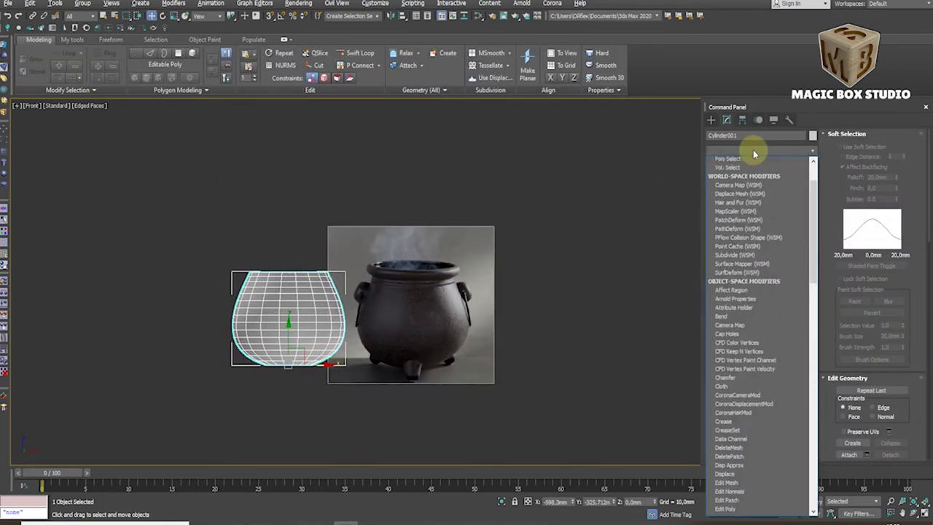
{"action": "left_click", "coordinate": [729, 188]}
{"action": "scroll", "coordinate": [350, 335], "scroll_direction": "up", "scroll_amount": 3}
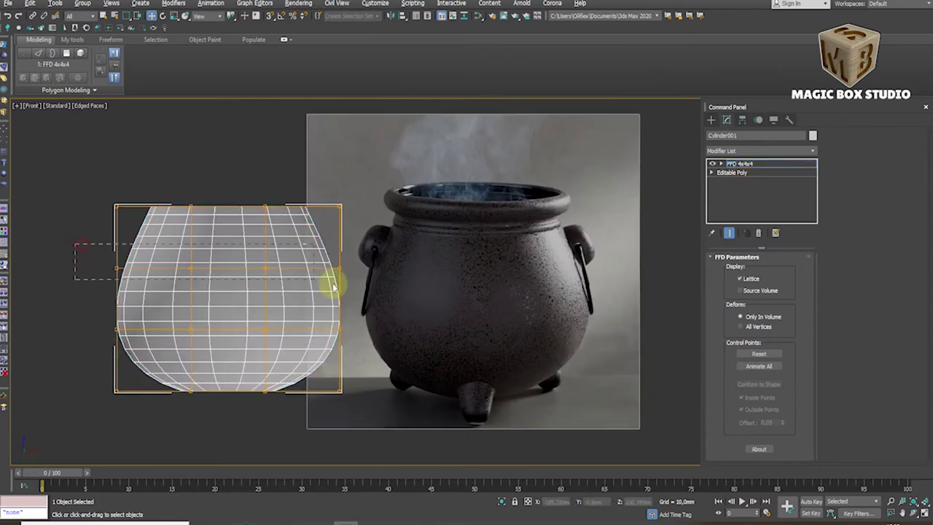
{"action": "left_click_drag", "start_coordinate": [333, 288], "coordinate": [334, 282]}
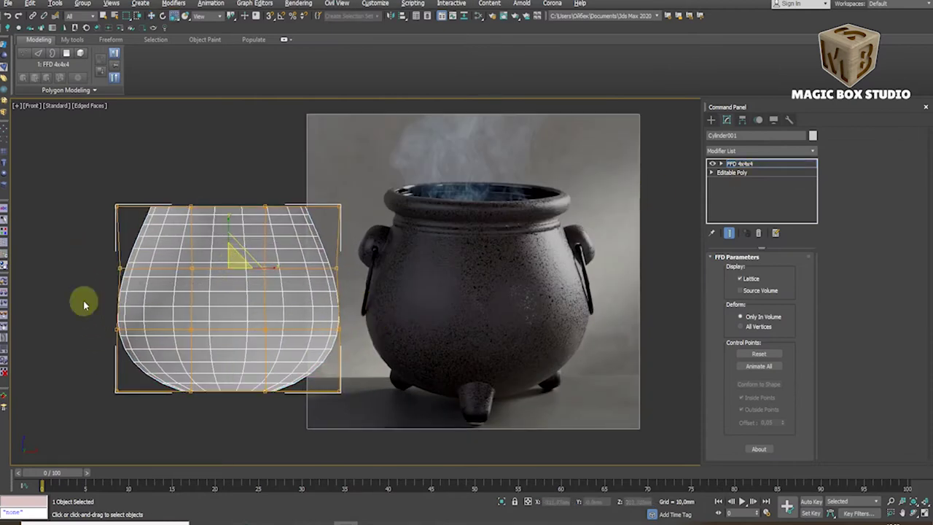
{"action": "left_click_drag", "start_coordinate": [234, 323], "coordinate": [234, 326]}
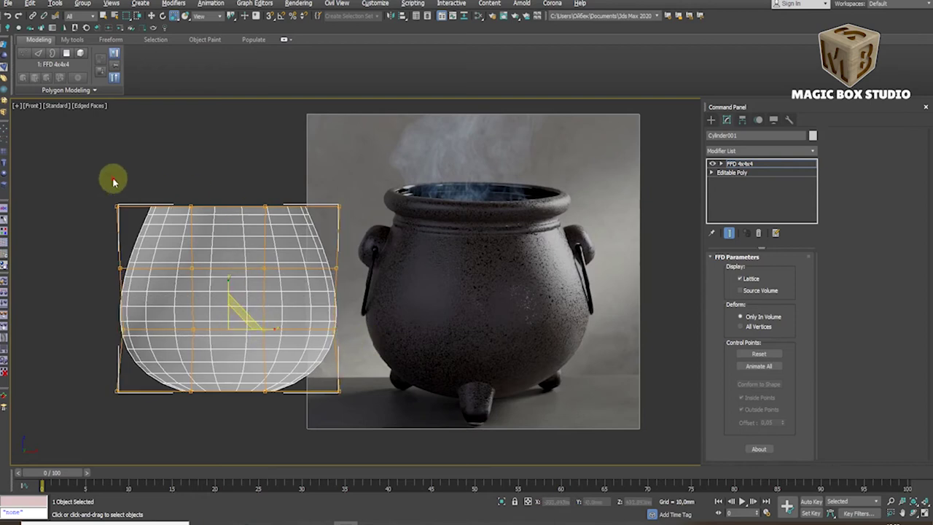
{"action": "left_click_drag", "start_coordinate": [113, 181], "coordinate": [360, 227]}
{"action": "left_click_drag", "start_coordinate": [241, 207], "coordinate": [241, 211]}
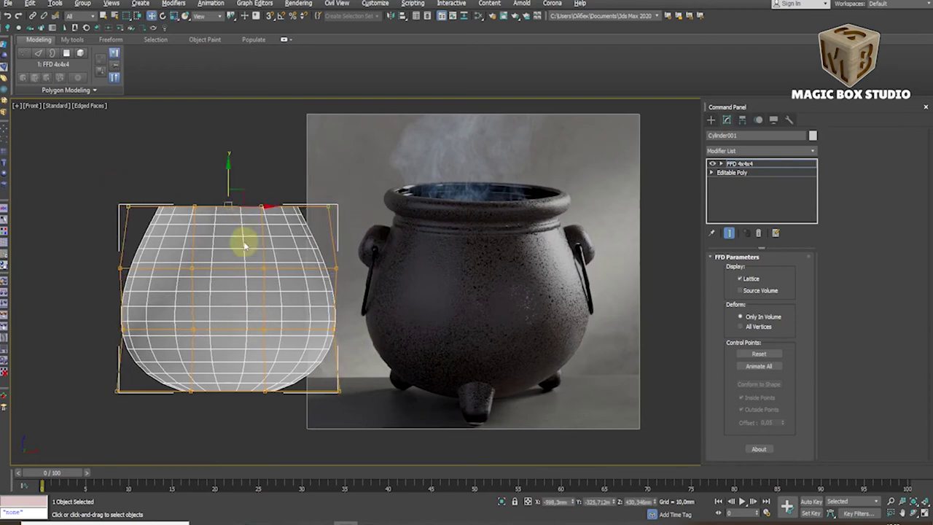
Collapse the lattice into an Editable Poly and view the pot from below
{"action": "right_click", "coordinate": [241, 255]}
{"action": "left_click", "coordinate": [343, 369]}
{"action": "middle_click_drag", "start_coordinate": [338, 344], "coordinate": [215, 373], "text": "alt"}
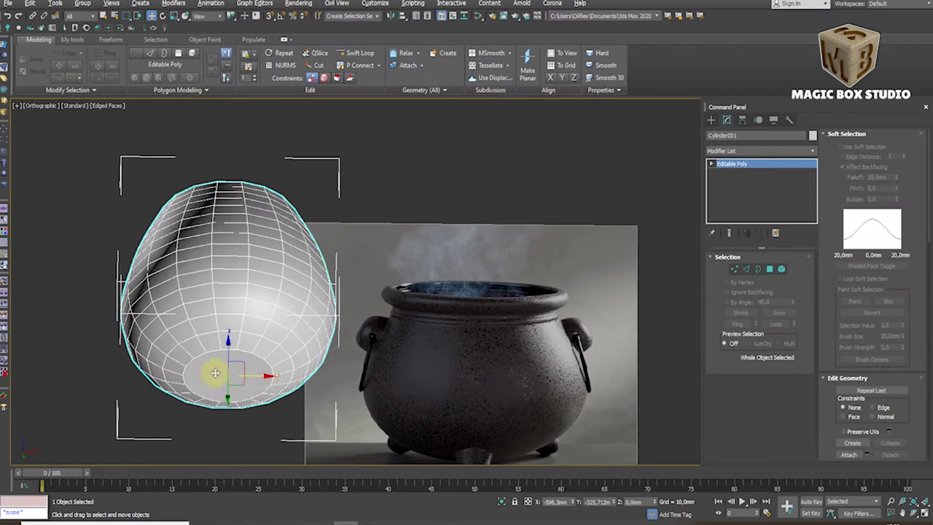
{"action": "left_click", "coordinate": [770, 270]}
Preview an inset of 20 on the bottom face, then dismiss it
{"action": "left_click", "coordinate": [235, 369]}
{"action": "left_click", "coordinate": [846, 135]}
{"action": "left_click", "coordinate": [904, 170]}
{"action": "left_click_drag", "start_coordinate": [493, 308], "coordinate": [506, 307]}
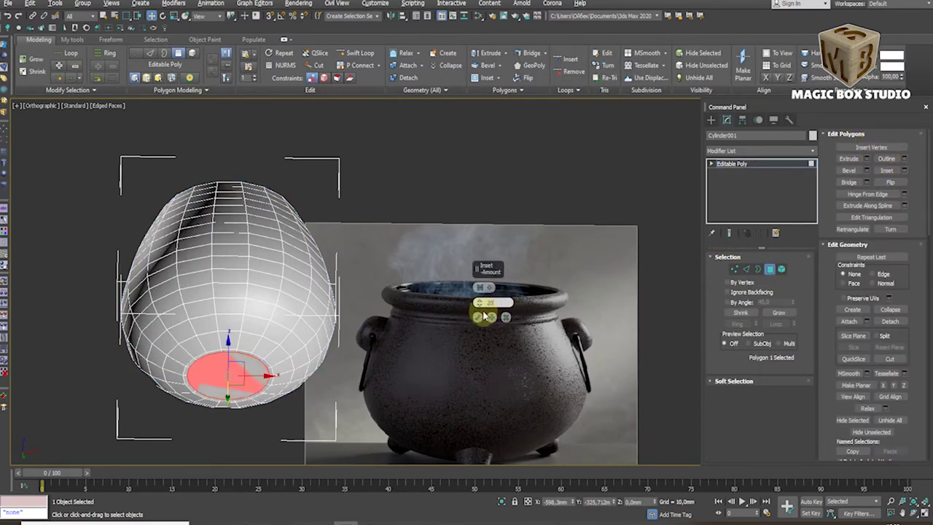
{"action": "left_click", "coordinate": [478, 317]}
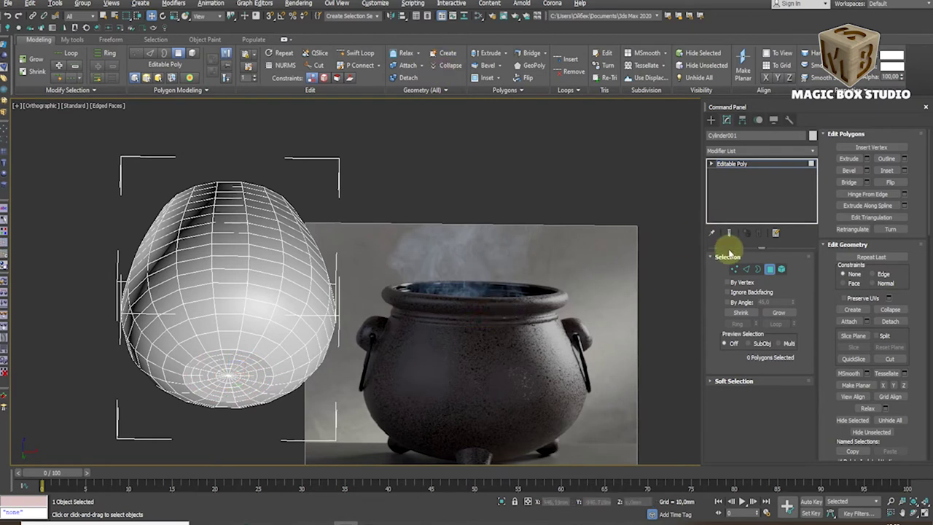
{"action": "left_click", "coordinate": [225, 379]}
Lower the bottom-centre vertex with Soft Selection at a 205 mm falloff
{"action": "key", "text": "1"}
{"action": "left_click", "coordinate": [225, 379]}
{"action": "scroll", "coordinate": [225, 379], "scroll_direction": "up", "scroll_amount": 5}
{"action": "scroll", "coordinate": [688, 316], "scroll_direction": "down", "scroll_amount": 3}
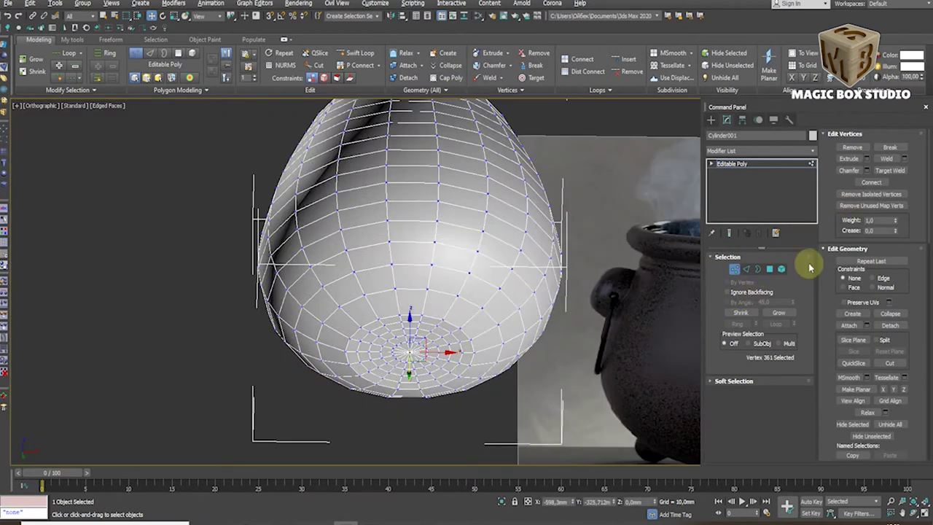
{"action": "left_click", "coordinate": [839, 147]}
{"action": "mouse_move", "coordinate": [897, 176]}
{"action": "left_mouse_down"}
{"action": "mouse_move", "coordinate": [901, 201]}
{"action": "mouse_move", "coordinate": [895, 159]}
{"action": "mouse_move", "coordinate": [895, 196]}
{"action": "left_mouse_up"}
{"action": "key", "text": "f"}
{"action": "scroll", "coordinate": [452, 350], "scroll_direction": "up", "scroll_amount": 5}
{"action": "left_click_drag", "start_coordinate": [434, 305], "coordinate": [436, 315]}
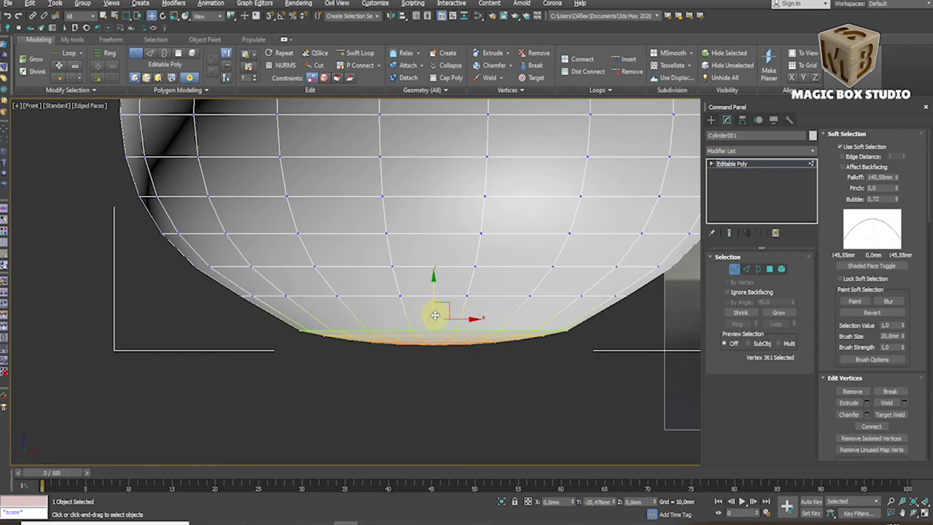
Readjust the soft selection falloff and lower the pot's bottom slightly further
{"action": "left_click", "coordinate": [847, 133]}
{"action": "scroll", "coordinate": [452, 255], "scroll_direction": "down", "scroll_amount": 5}
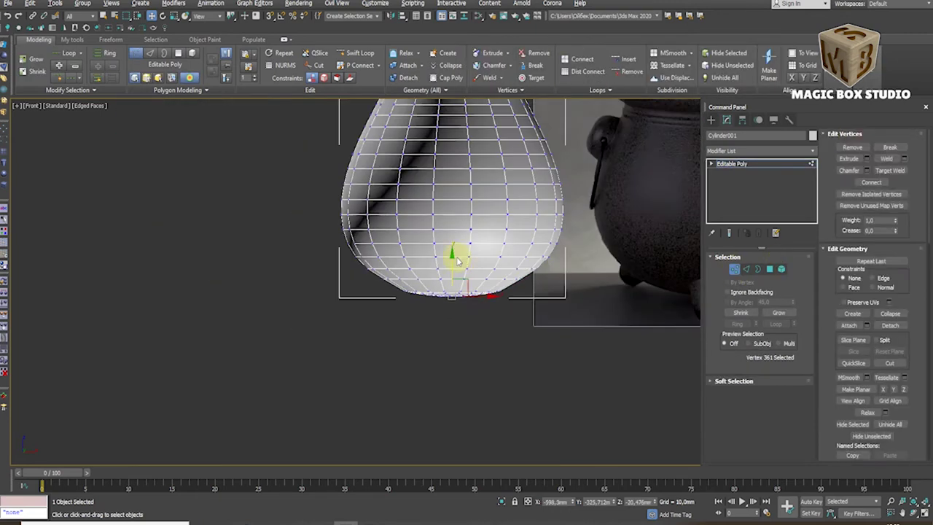
{"action": "scroll", "coordinate": [451, 255], "scroll_direction": "up", "scroll_amount": 3}
{"action": "left_click", "coordinate": [733, 380]}
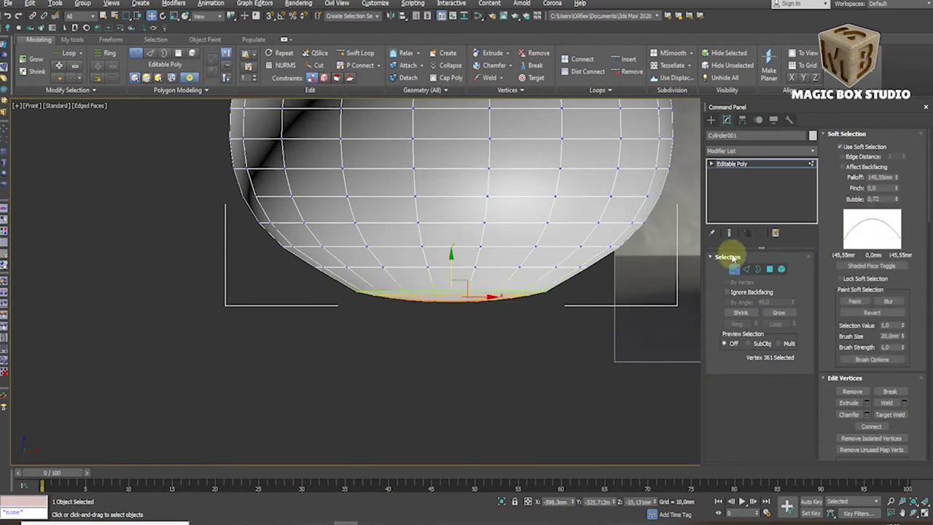
{"action": "mouse_move", "coordinate": [896, 178]}
{"action": "left_mouse_down"}
{"action": "mouse_move", "coordinate": [896, 160]}
{"action": "mouse_move", "coordinate": [896, 197]}
{"action": "left_mouse_up"}
{"action": "left_click_drag", "start_coordinate": [453, 268], "coordinate": [453, 272]}
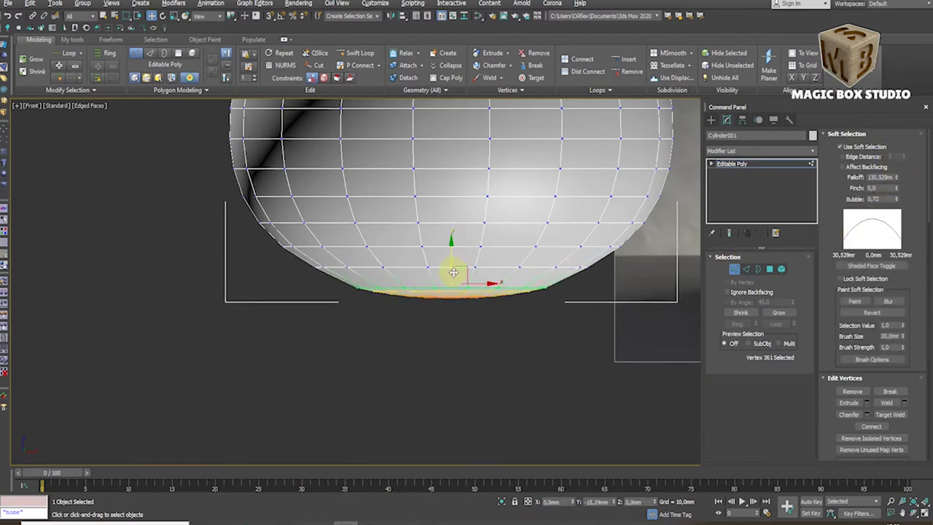
{"action": "left_click", "coordinate": [846, 134]}
{"action": "scroll", "coordinate": [603, 250], "scroll_direction": "down", "scroll_amount": 4}
{"action": "middle_click_drag", "start_coordinate": [603, 250], "coordinate": [279, 316]}
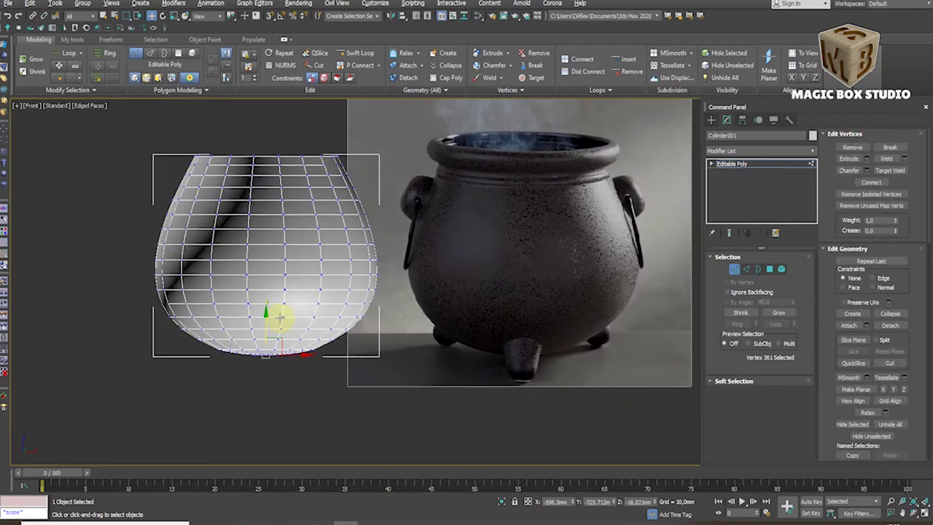
Add an FFD 3x3x3 and scale the lattice up so the pot matches the photo
{"action": "left_click", "coordinate": [734, 150]}
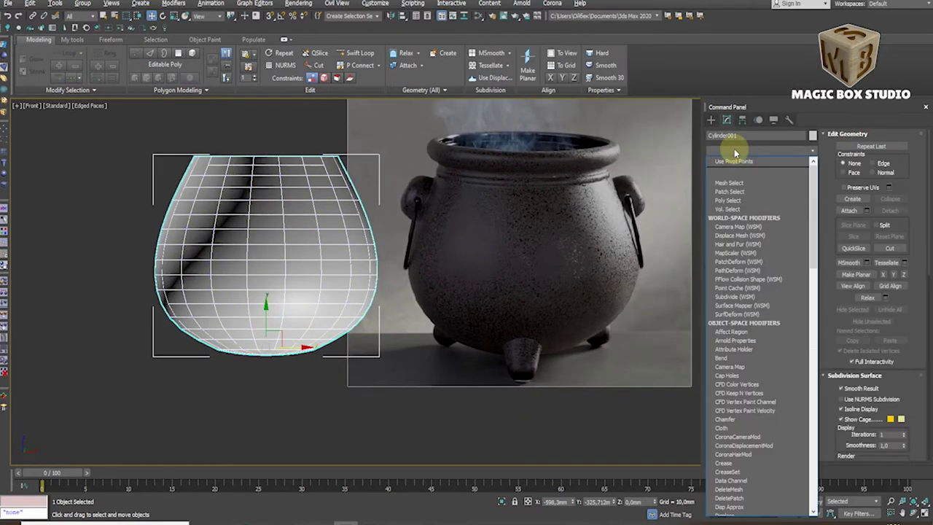
{"action": "mouse_move", "coordinate": [277, 343]}
{"action": "middle_mouse_down"}
{"action": "mouse_move", "coordinate": [545, 340]}
{"action": "mouse_move", "coordinate": [494, 429]}
{"action": "middle_mouse_up"}
{"action": "scroll", "coordinate": [529, 349], "scroll_direction": "up", "scroll_amount": 2}
{"action": "left_click", "coordinate": [761, 150]}
{"action": "left_click", "coordinate": [725, 184]}
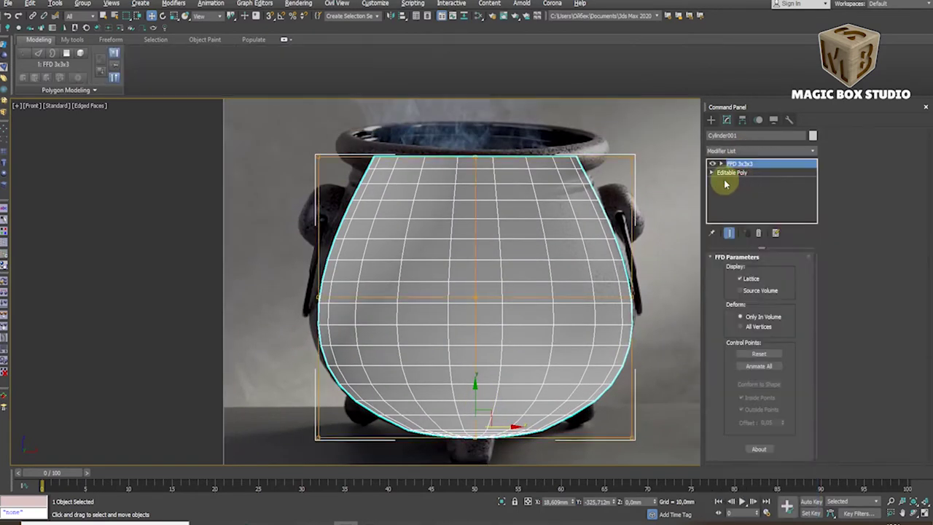
{"action": "left_click_drag", "start_coordinate": [482, 216], "coordinate": [484, 212]}
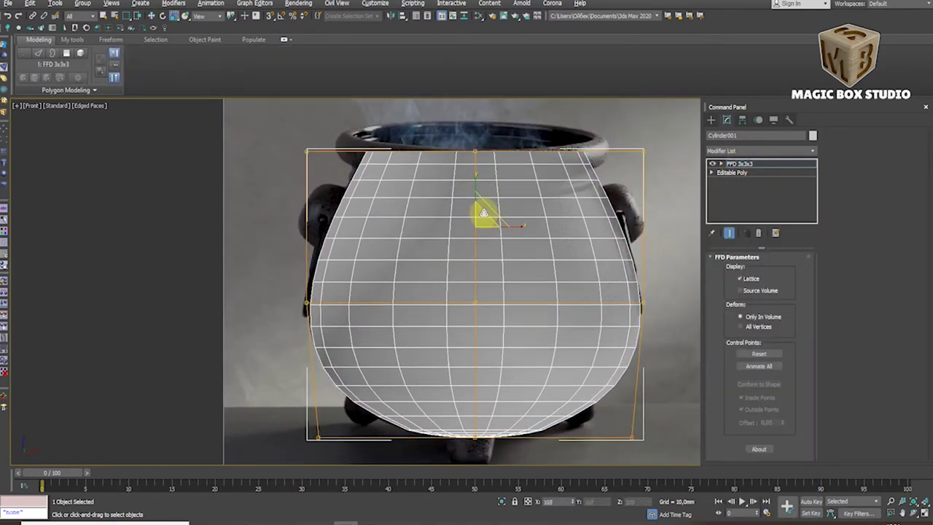
{"action": "left_click", "coordinate": [589, 120]}
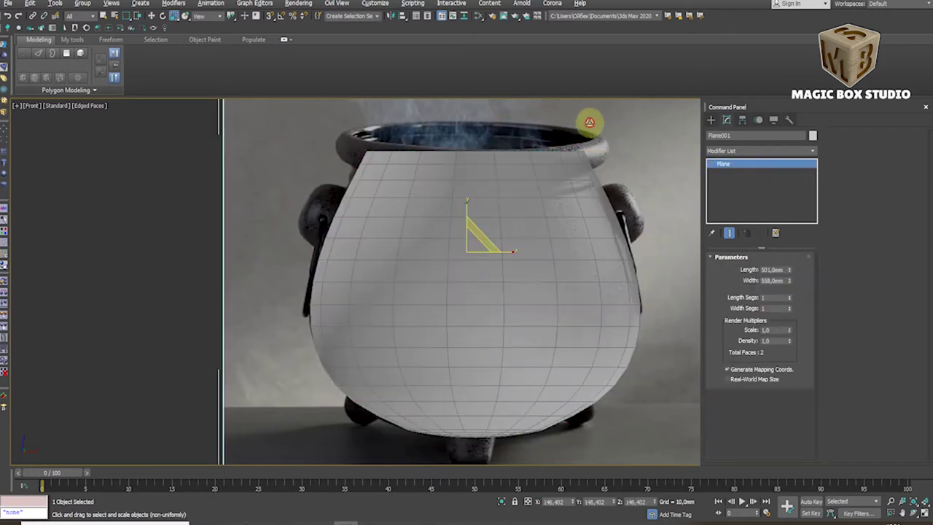
Convert the pot to Editable Poly and move it left of the reference photo
{"action": "left_click", "coordinate": [539, 231]}
{"action": "right_click", "coordinate": [539, 231]}
{"action": "left_click", "coordinate": [583, 343]}
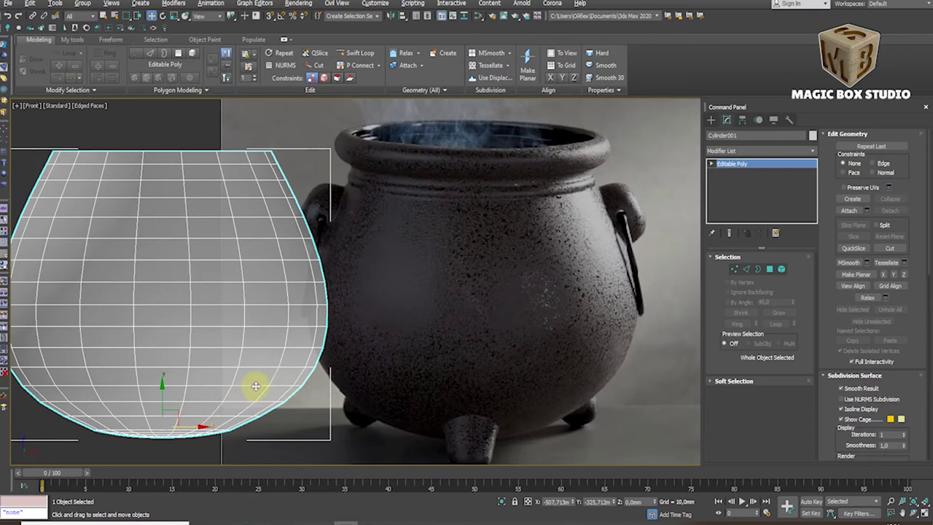
{"action": "left_click_drag", "start_coordinate": [495, 426], "coordinate": [360, 414]}
Select the top opening's border and Shift-drag it upward into a short neck
{"action": "left_click", "coordinate": [757, 269]}
{"action": "mouse_move", "coordinate": [240, 182]}
{"action": "middle_mouse_down", "text": "alt"}
{"action": "mouse_move", "coordinate": [235, 209]}
{"action": "mouse_move", "coordinate": [241, 202]}
{"action": "middle_mouse_up", "text": "alt"}
{"action": "left_click", "coordinate": [268, 155]}
{"action": "left_click", "coordinate": [770, 269]}
{"action": "left_click", "coordinate": [757, 269]}
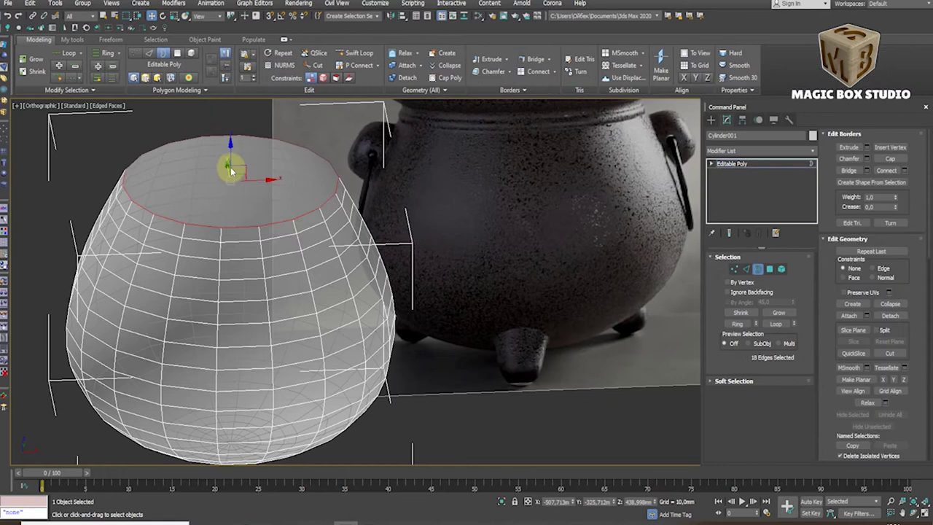
{"action": "key", "text": "f"}
{"action": "left_click_drag", "start_coordinate": [287, 190], "coordinate": [287, 182], "text": "shift"}
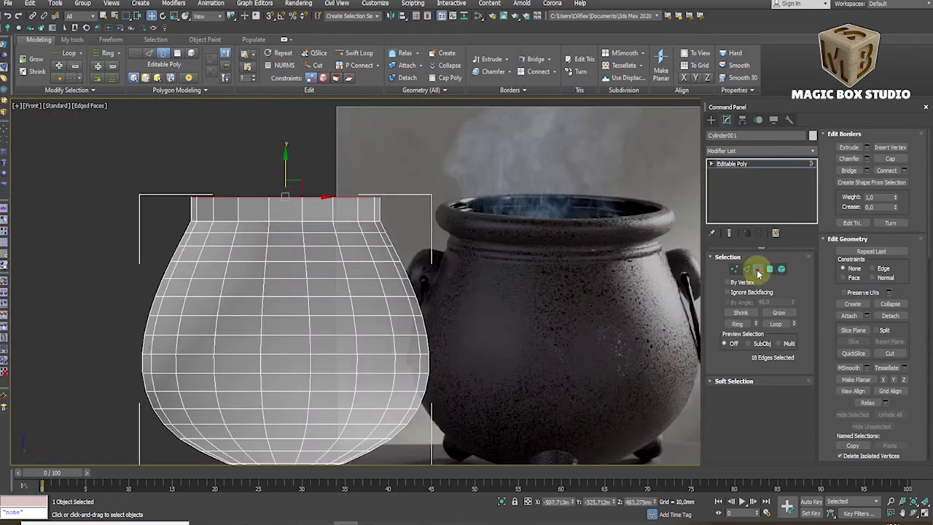
{"action": "left_click", "coordinate": [757, 269]}
{"action": "middle_click_drag", "start_coordinate": [240, 240], "coordinate": [273, 250], "text": "alt"}
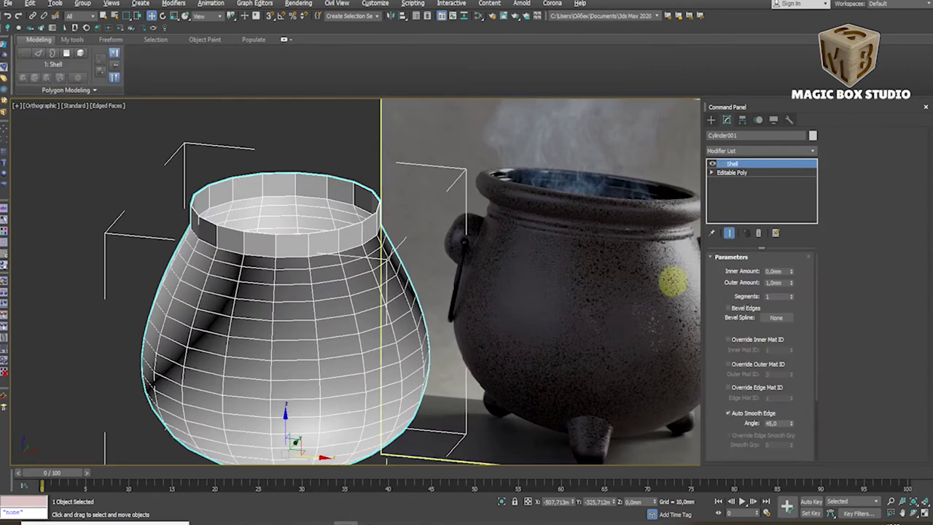
Add a Shell with a 10 mm outer amount and collapse the pot to Editable Poly
{"action": "left_click_drag", "start_coordinate": [792, 282], "coordinate": [785, 165]}
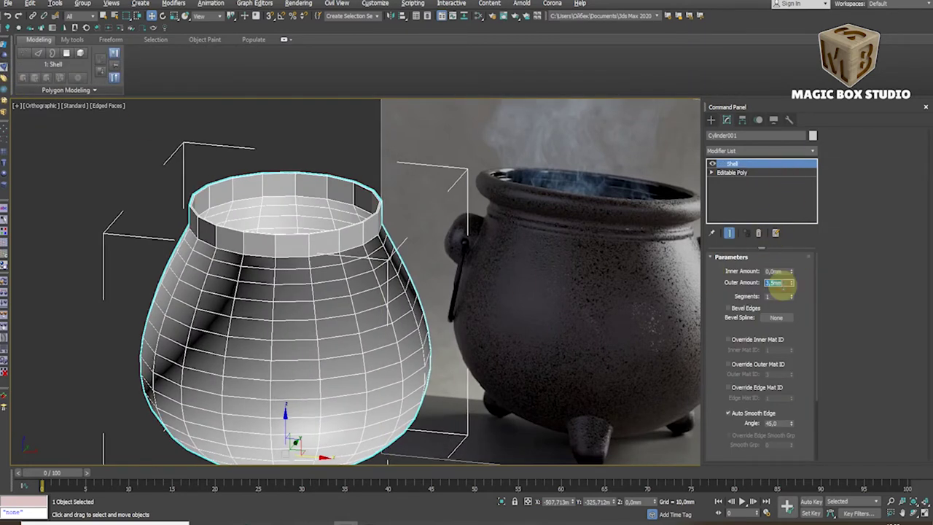
{"action": "type", "text": "10"}
{"action": "key", "text": "Return"}
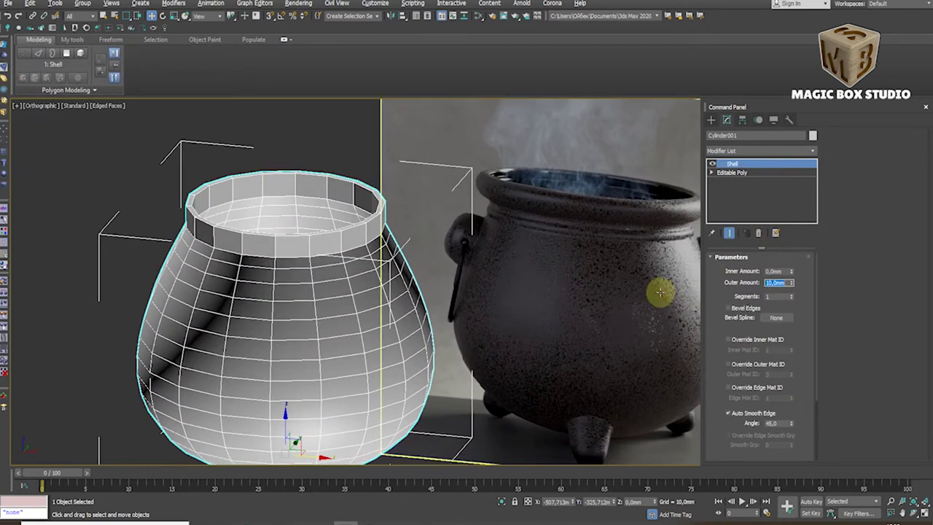
{"action": "right_click", "coordinate": [287, 321]}
{"action": "left_click", "coordinate": [408, 448]}
In the front view, raise the neck's top vertices about 10 mm
{"action": "key", "text": "f"}
{"action": "middle_click_drag", "start_coordinate": [360, 344], "coordinate": [287, 358]}
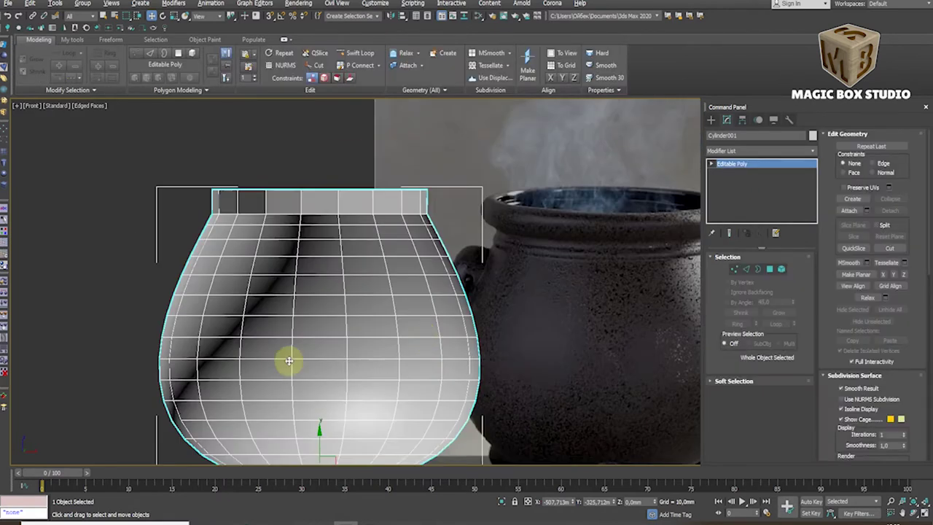
{"action": "key", "text": "1"}
{"action": "left_click_drag", "start_coordinate": [319, 164], "coordinate": [319, 155]}
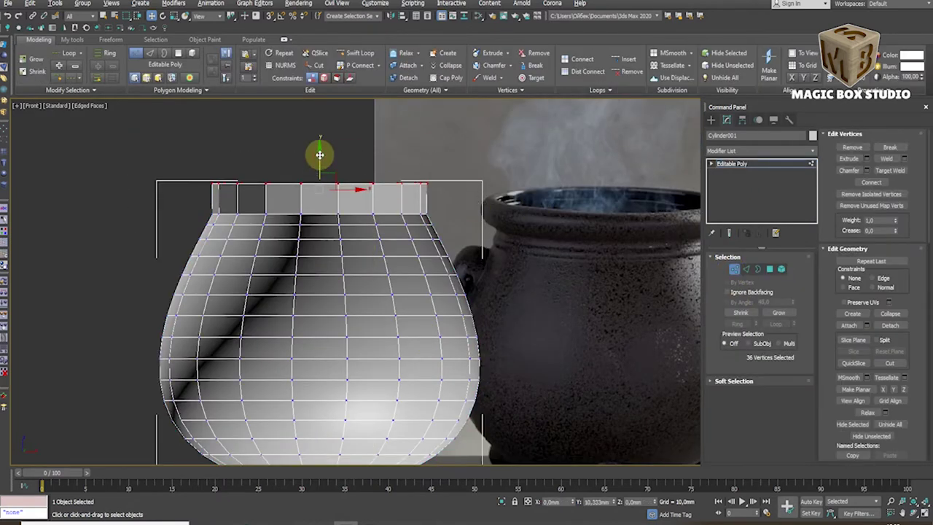
Clear the polygon selection and activate the Swift Loop tool
{"action": "left_click", "coordinate": [750, 270]}
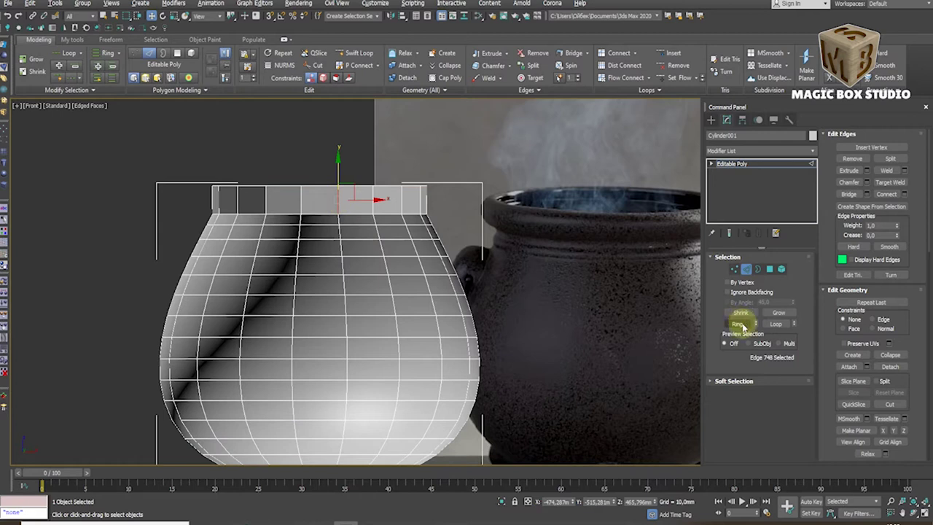
{"action": "key", "text": "4"}
{"action": "left_click", "coordinate": [329, 199]}
{"action": "left_click", "coordinate": [370, 125]}
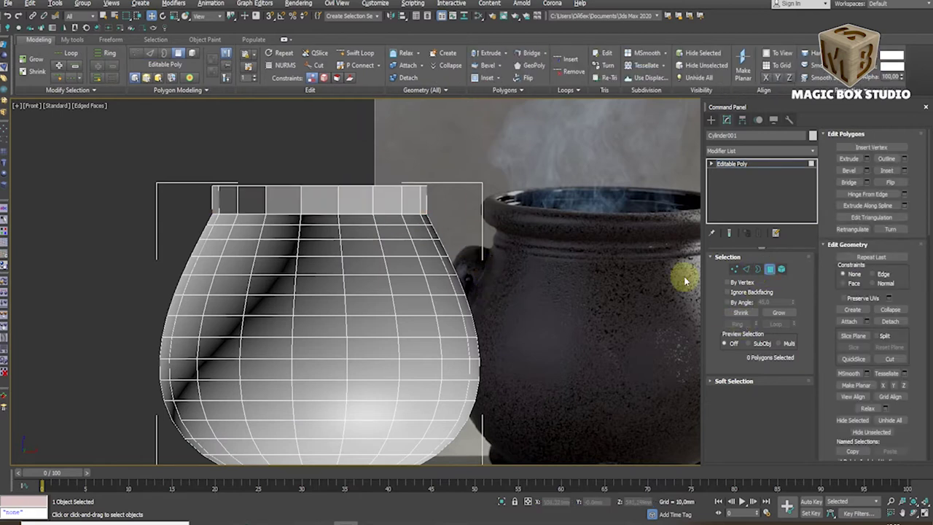
{"action": "left_click", "coordinate": [357, 52]}
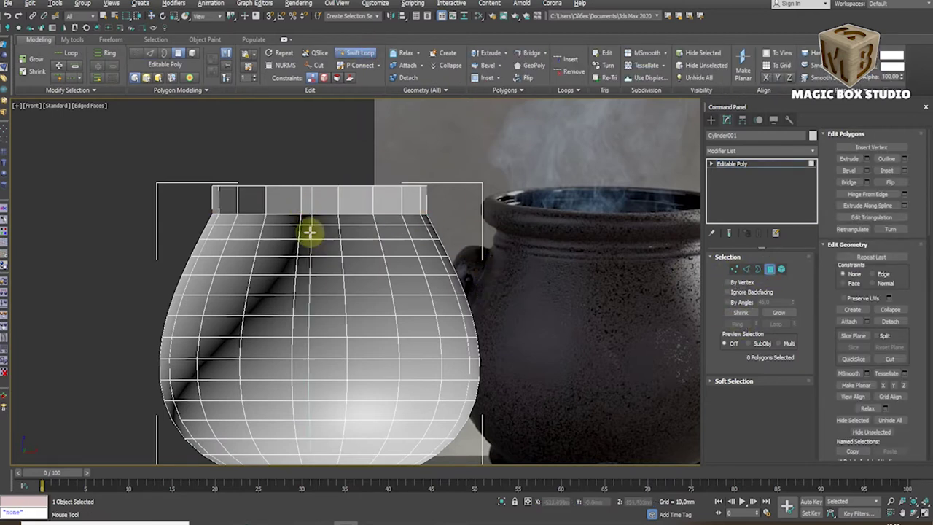
{"action": "scroll", "coordinate": [301, 209], "scroll_direction": "up", "scroll_amount": 5}
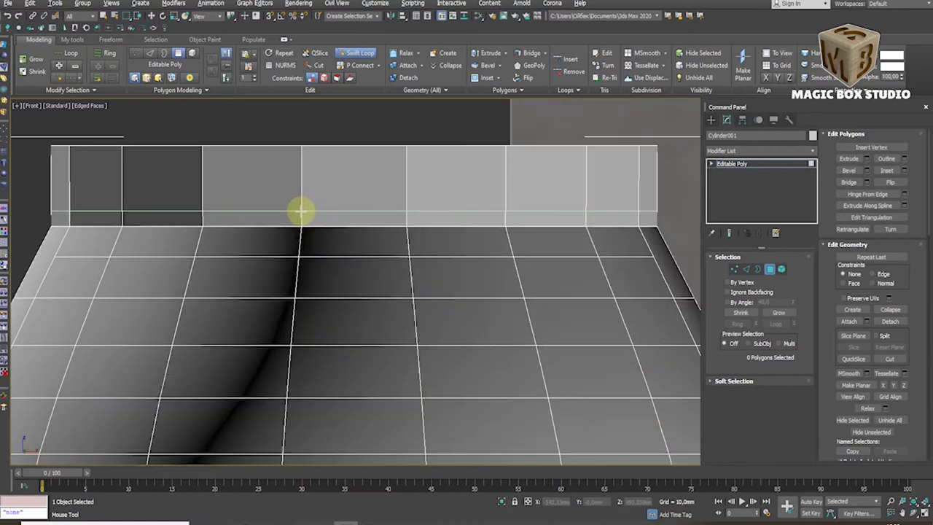
Extrude the pot's top ring of polygons upward into a rim band
{"action": "right_click", "coordinate": [302, 209]}
{"action": "left_click", "coordinate": [866, 160]}
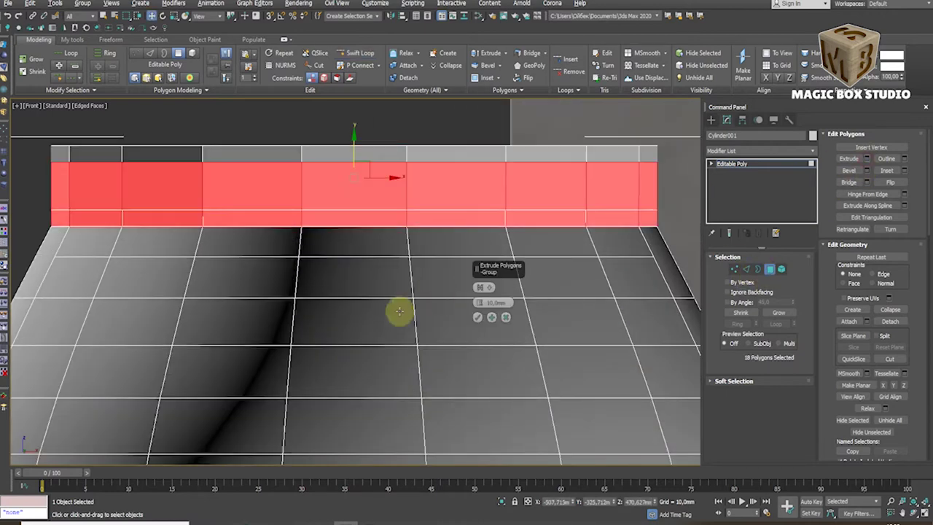
{"action": "scroll", "coordinate": [395, 308], "scroll_direction": "down", "scroll_amount": 2}
{"action": "scroll", "coordinate": [387, 301], "scroll_direction": "down", "scroll_amount": 2}
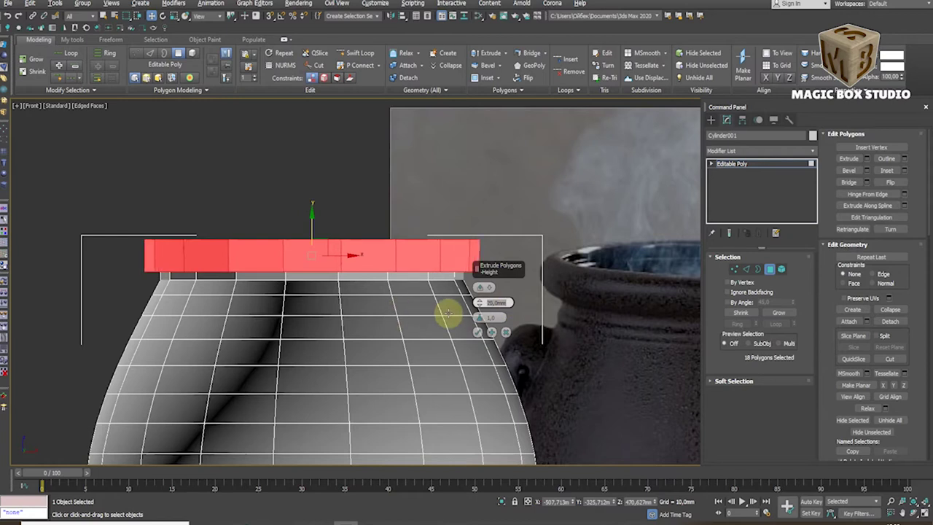
{"action": "left_click", "coordinate": [477, 333]}
Ring-select the rim band's vertical edges and connect them with a new horizontal loop
{"action": "key", "text": "2"}
{"action": "left_click", "coordinate": [395, 255]}
{"action": "left_click", "coordinate": [738, 323]}
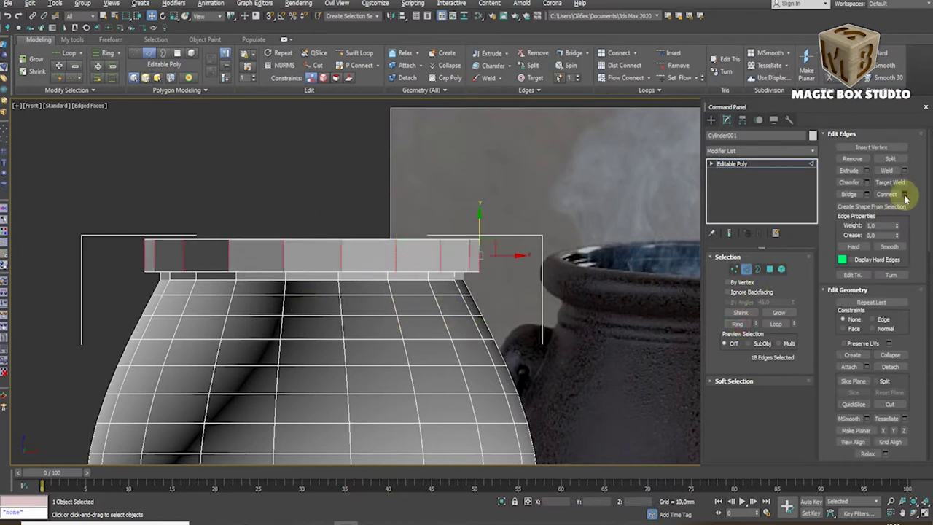
{"action": "left_click", "coordinate": [904, 194]}
{"action": "left_click", "coordinate": [477, 333]}
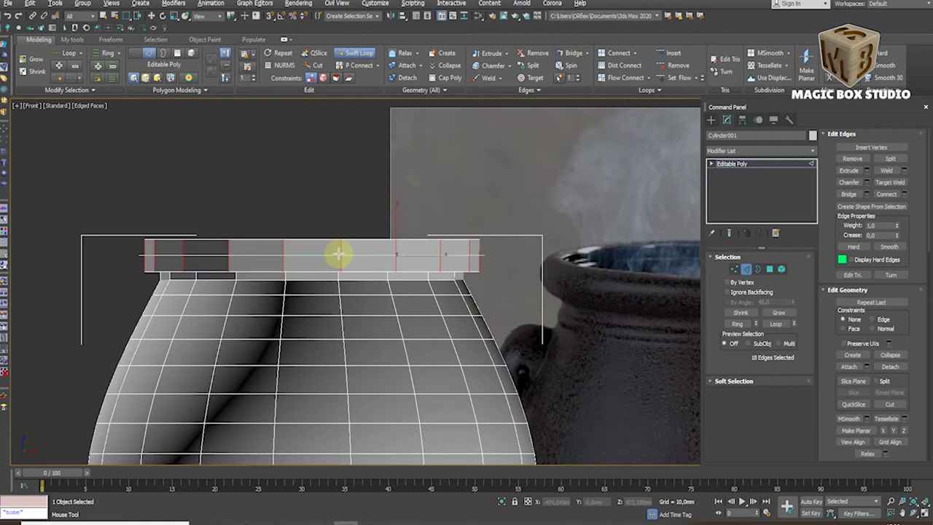
Select the new edge loop around the rim and inspect it from the side
{"action": "middle_click_drag", "start_coordinate": [335, 263], "coordinate": [285, 355], "text": "alt"}
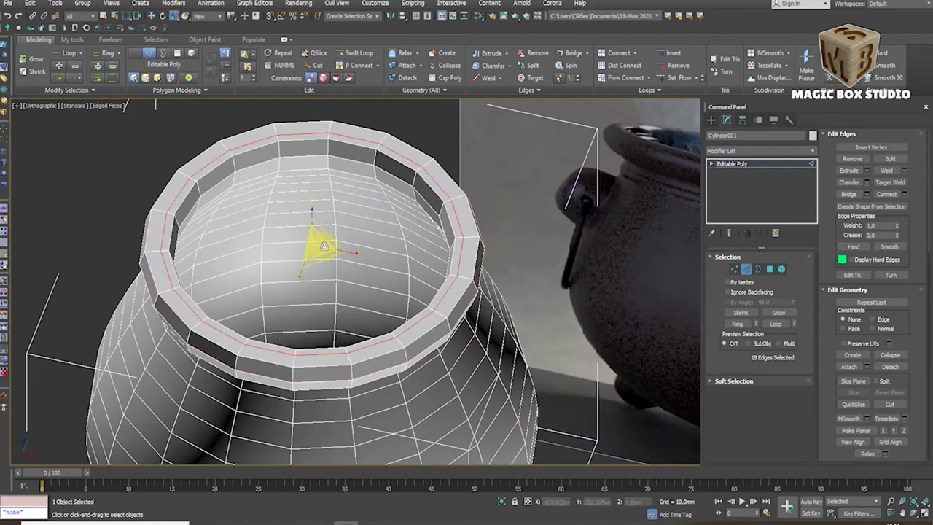
{"action": "left_click", "coordinate": [325, 112]}
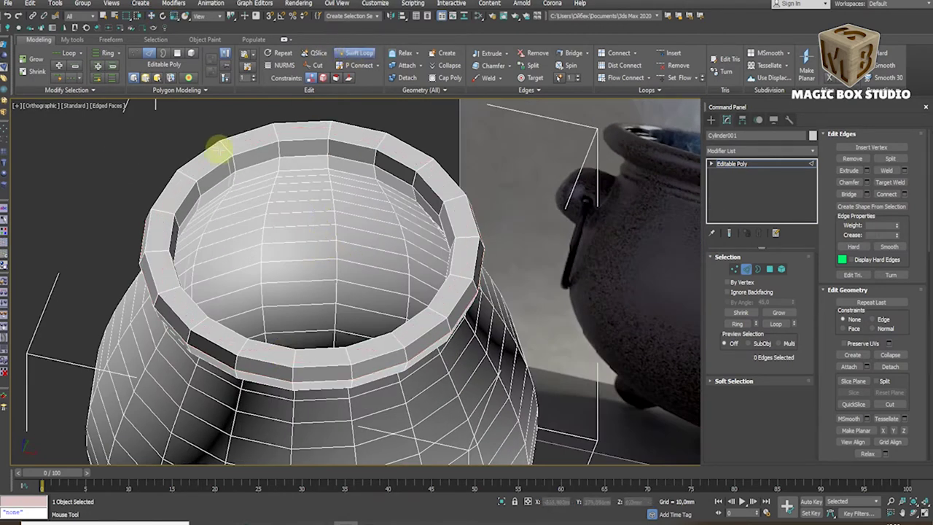
{"action": "double_click", "coordinate": [226, 148]}
{"action": "mouse_move", "coordinate": [296, 215]}
{"action": "middle_mouse_down", "text": "alt"}
{"action": "mouse_move", "coordinate": [347, 187]}
{"action": "mouse_move", "coordinate": [264, 211]}
{"action": "mouse_move", "coordinate": [306, 219]}
{"action": "middle_mouse_up", "text": "alt"}
Preview the pot with NURMS smoothing, then turn it off in the front view
{"action": "key", "text": "2"}
{"action": "left_click", "coordinate": [842, 398]}
{"action": "mouse_move", "coordinate": [452, 306]}
{"action": "middle_mouse_down", "text": "alt"}
{"action": "mouse_move", "coordinate": [402, 306]}
{"action": "mouse_move", "coordinate": [319, 255]}
{"action": "mouse_move", "coordinate": [267, 198]}
{"action": "middle_mouse_up", "text": "alt"}
{"action": "key", "text": "f"}
{"action": "key", "text": "ctrl+BackSpace"}
{"action": "scroll", "coordinate": [277, 216], "scroll_direction": "up", "scroll_amount": 3}
{"action": "scroll", "coordinate": [277, 249], "scroll_direction": "up", "scroll_amount": 3}
Turn smoothing back on and inspect the rim up close
{"action": "left_click", "coordinate": [357, 52]}
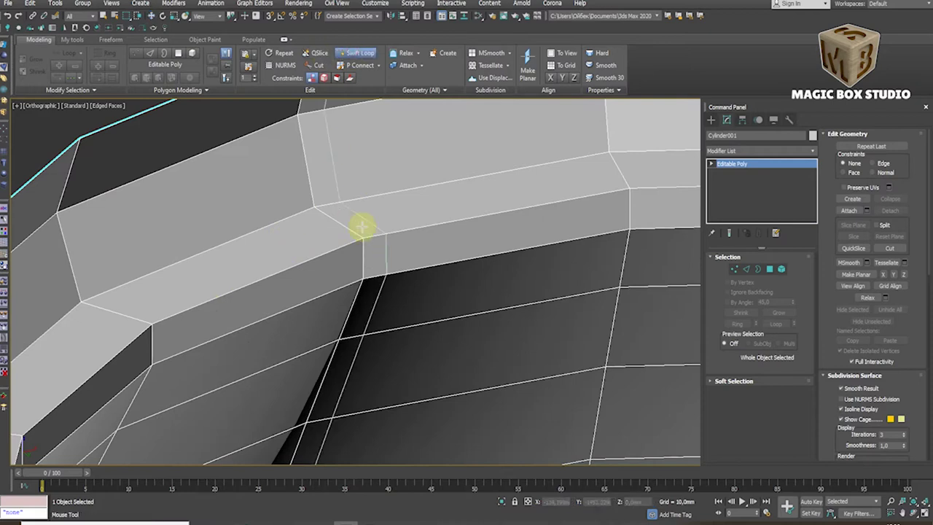
{"action": "right_click", "coordinate": [363, 272]}
{"action": "key", "text": "z"}
{"action": "key", "text": "ctrl+BackSpace"}
{"action": "scroll", "coordinate": [433, 187], "scroll_direction": "up", "scroll_amount": 2}
{"action": "middle_click_drag", "start_coordinate": [391, 150], "coordinate": [385, 184]}
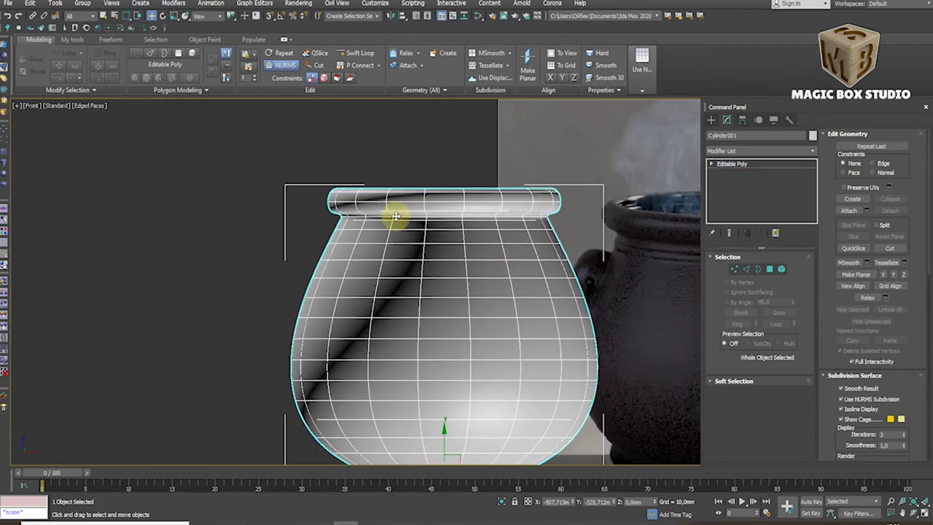
{"action": "scroll", "coordinate": [396, 208], "scroll_direction": "up", "scroll_amount": 5}
{"action": "middle_click_drag", "start_coordinate": [396, 208], "coordinate": [354, 183], "text": "alt"}
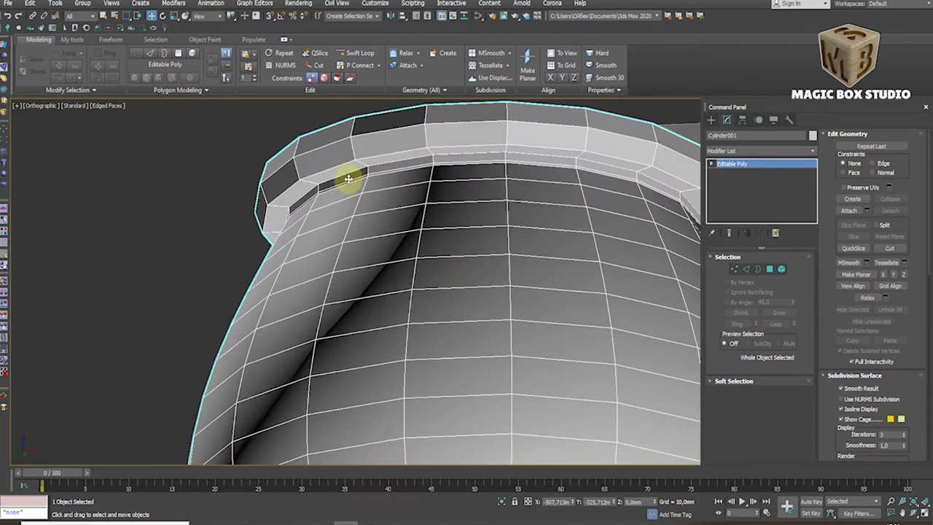
{"action": "scroll", "coordinate": [342, 178], "scroll_direction": "up", "scroll_amount": 3}
{"action": "scroll", "coordinate": [343, 177], "scroll_direction": "down", "scroll_amount": 3}
Insert a Swift Loop edge loop just under the rim and check it smoothed
{"action": "left_click", "coordinate": [746, 269]}
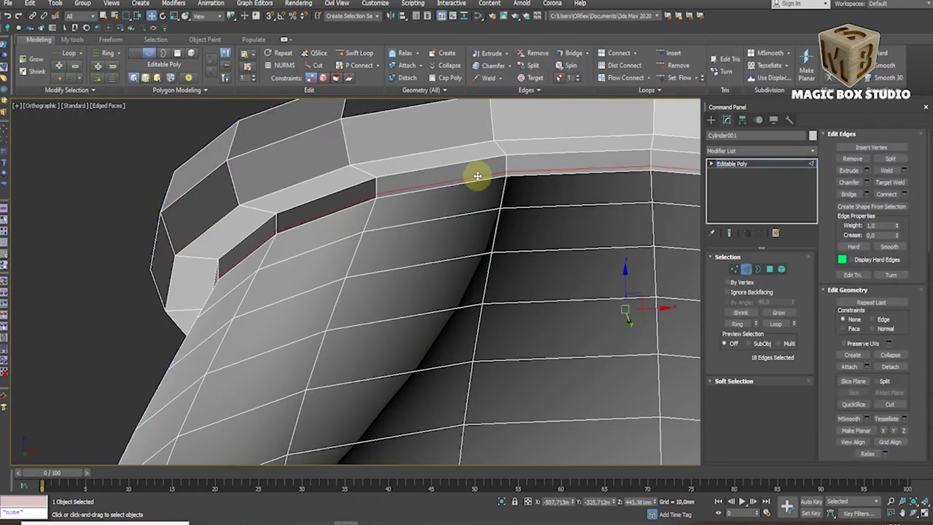
{"action": "left_click", "coordinate": [355, 52]}
{"action": "scroll", "coordinate": [393, 199], "scroll_direction": "up", "scroll_amount": 4}
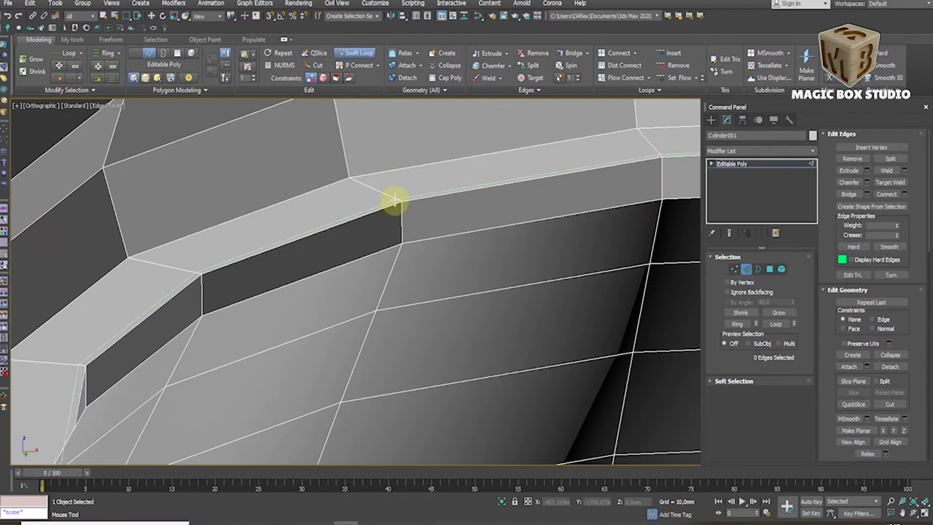
{"action": "left_click", "coordinate": [393, 199]}
{"action": "key", "text": "ctrl+BackSpace"}
{"action": "scroll", "coordinate": [423, 229], "scroll_direction": "down", "scroll_amount": 3}
Return to the front view with the reference and turn smoothing off
{"action": "left_click", "coordinate": [745, 269]}
{"action": "scroll", "coordinate": [486, 296], "scroll_direction": "down", "scroll_amount": 3}
{"action": "scroll", "coordinate": [390, 145], "scroll_direction": "up", "scroll_amount": 5}
{"action": "mouse_move", "coordinate": [389, 145]}
{"action": "middle_mouse_down", "text": "alt"}
{"action": "mouse_move", "coordinate": [389, 177]}
{"action": "mouse_move", "coordinate": [432, 201]}
{"action": "mouse_move", "coordinate": [427, 223]}
{"action": "middle_mouse_up", "text": "alt"}
{"action": "scroll", "coordinate": [577, 260], "scroll_direction": "down", "scroll_amount": 3}
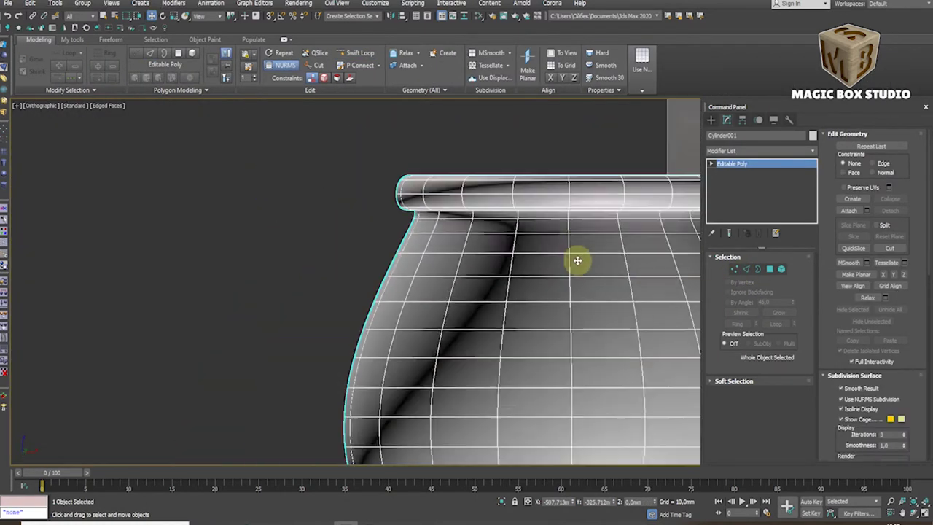
{"action": "key", "text": "f"}
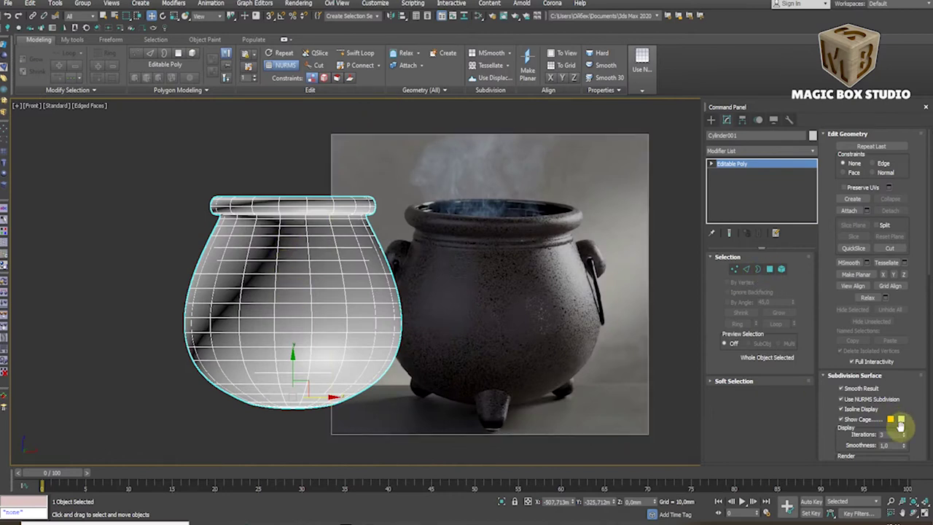
{"action": "key", "text": "ctrl+BackSpace"}
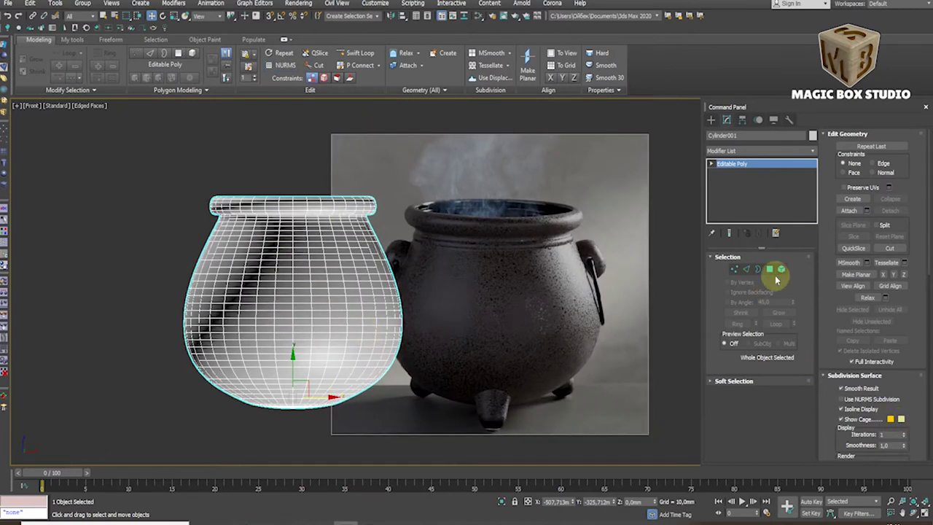
Select the edge loop below the rim and chamfer it by 6 mm into a double loop
{"action": "left_click", "coordinate": [770, 269]}
{"action": "middle_click_drag", "start_coordinate": [274, 263], "coordinate": [299, 273], "text": "alt"}
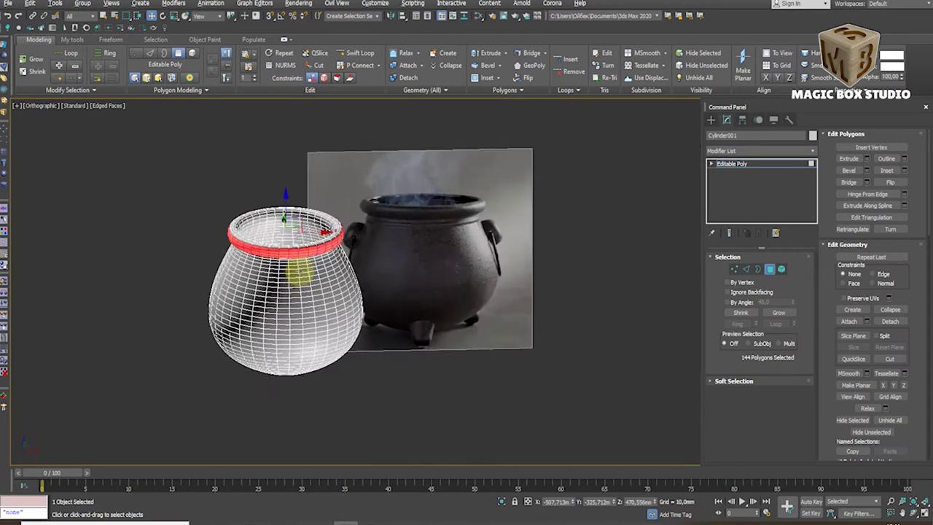
{"action": "key", "text": "f"}
{"action": "left_click", "coordinate": [328, 332]}
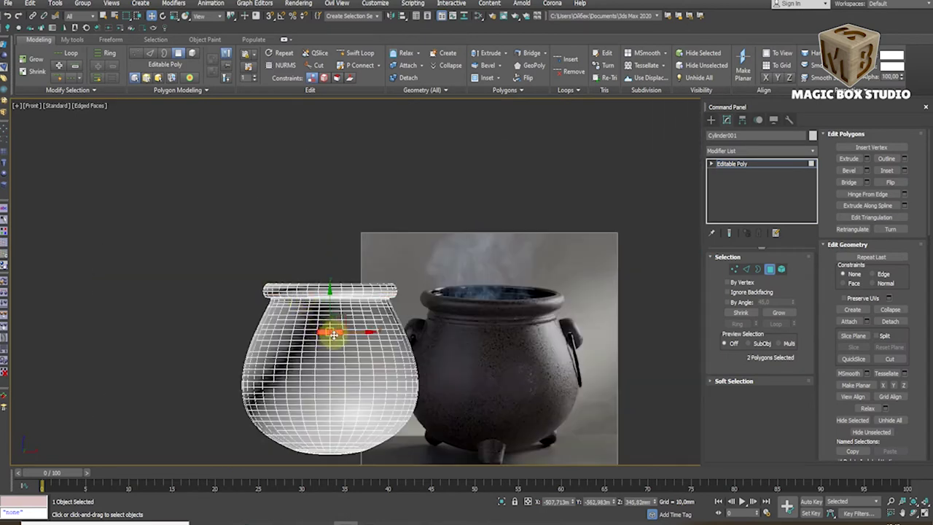
{"action": "scroll", "coordinate": [323, 329], "scroll_direction": "up", "scroll_amount": 3}
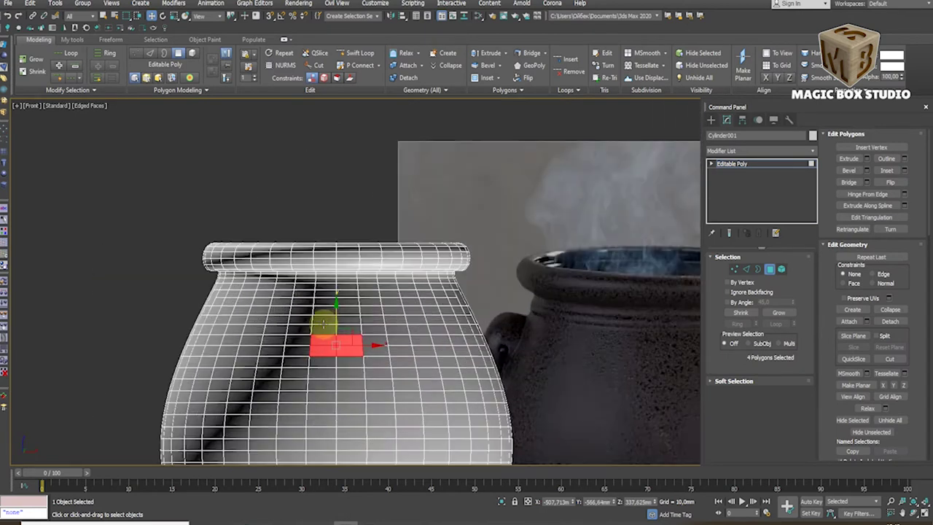
{"action": "left_click", "coordinate": [746, 269]}
{"action": "double_click", "coordinate": [341, 292]}
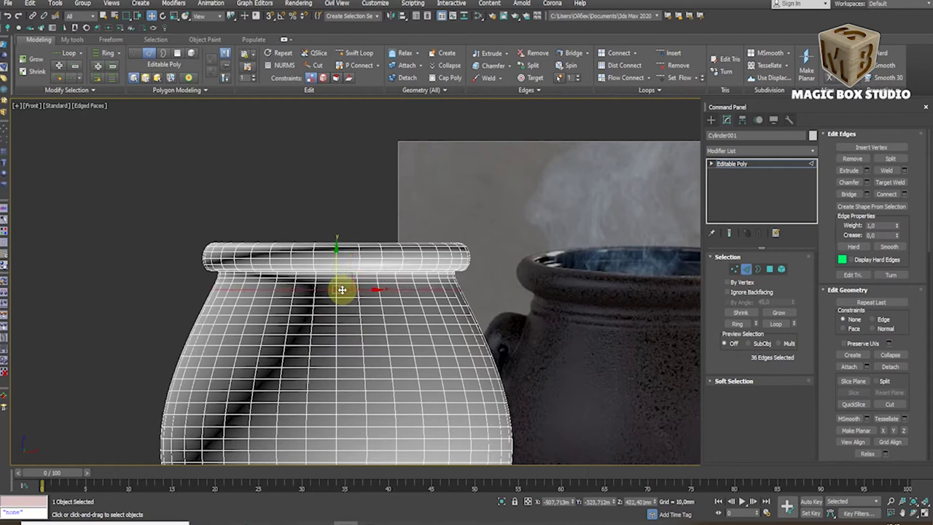
{"action": "key", "text": "2"}
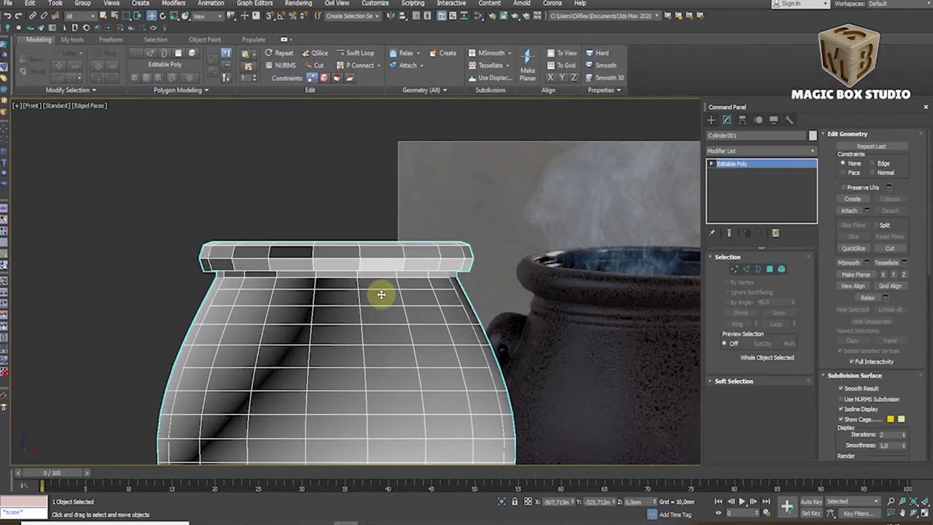
{"action": "key", "text": "2"}
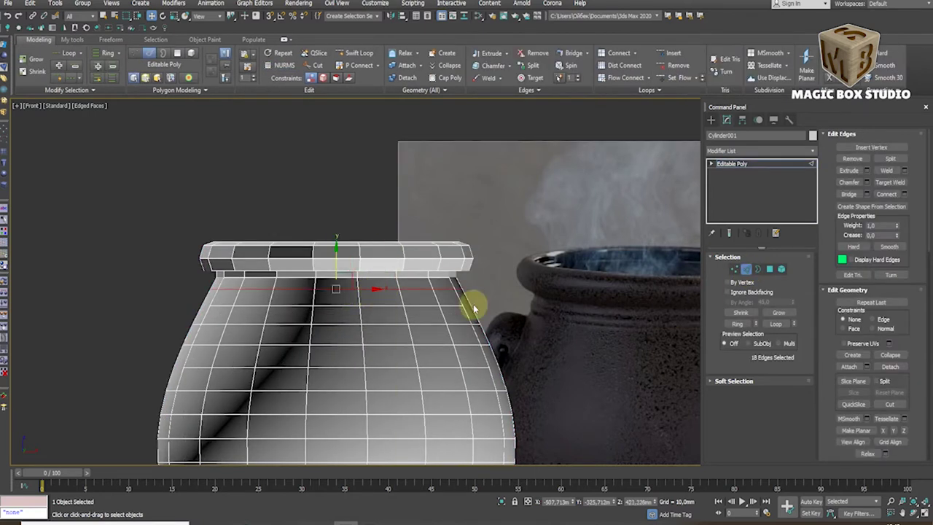
{"action": "left_click", "coordinate": [867, 182]}
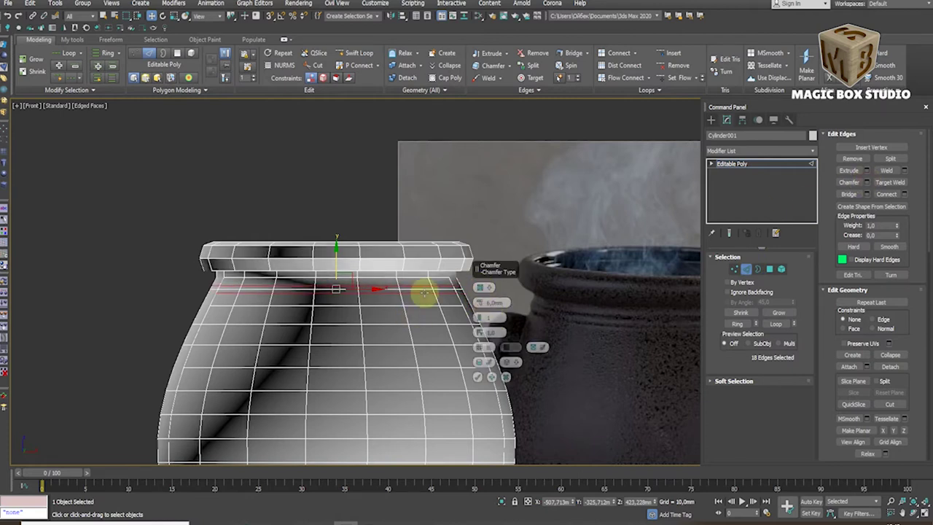
{"action": "scroll", "coordinate": [483, 291], "scroll_direction": "up", "scroll_amount": 2}
{"action": "left_click", "coordinate": [478, 377]}
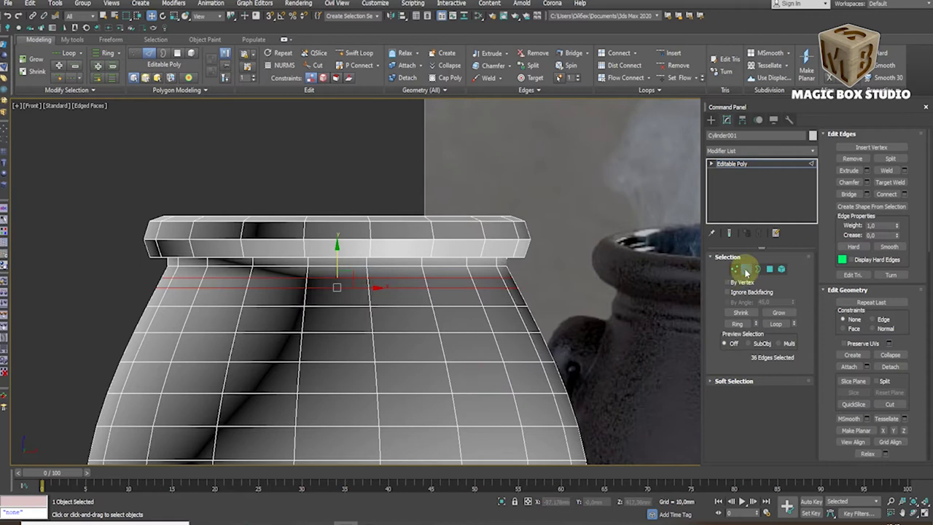
Extrude the chamfered band's polygon loop outward into a thin ledge
{"action": "key", "text": "4"}
{"action": "left_click", "coordinate": [400, 283]}
{"action": "left_click", "coordinate": [387, 285], "text": "shift"}
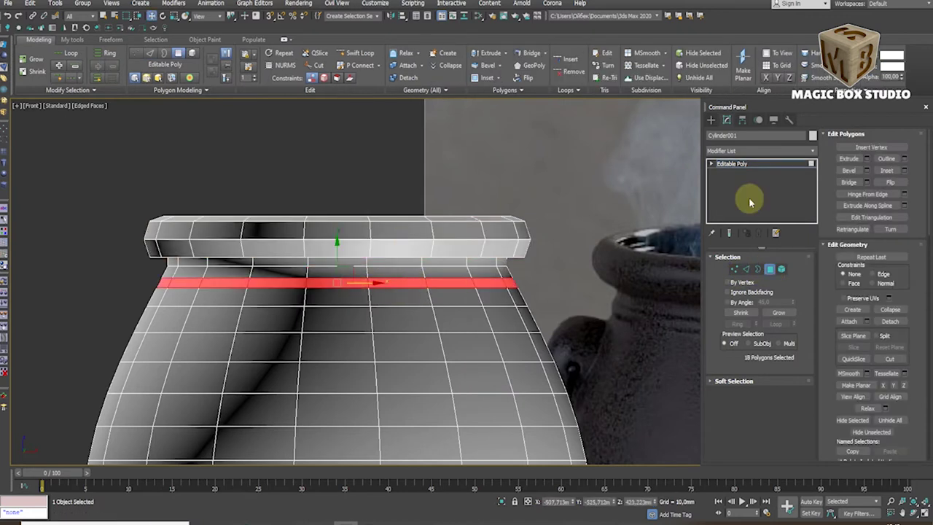
{"action": "left_click", "coordinate": [866, 158]}
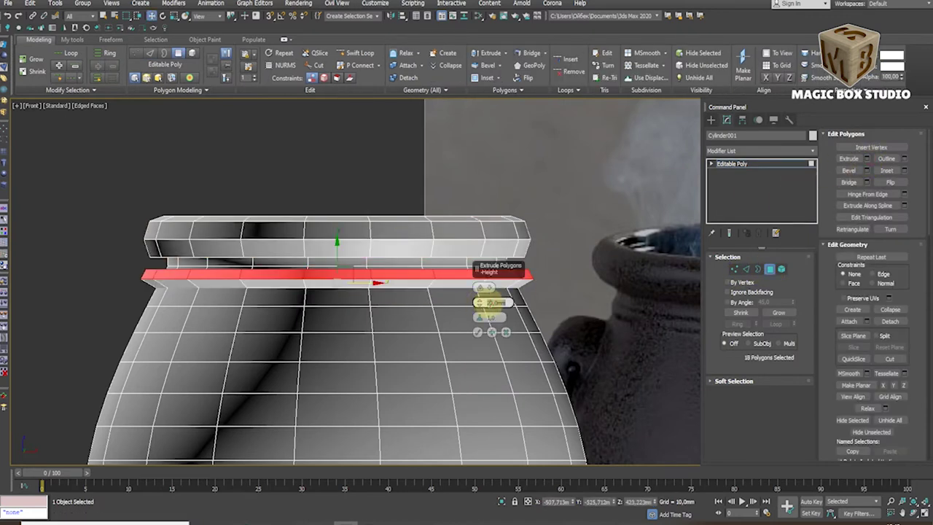
{"action": "key", "text": "Return"}
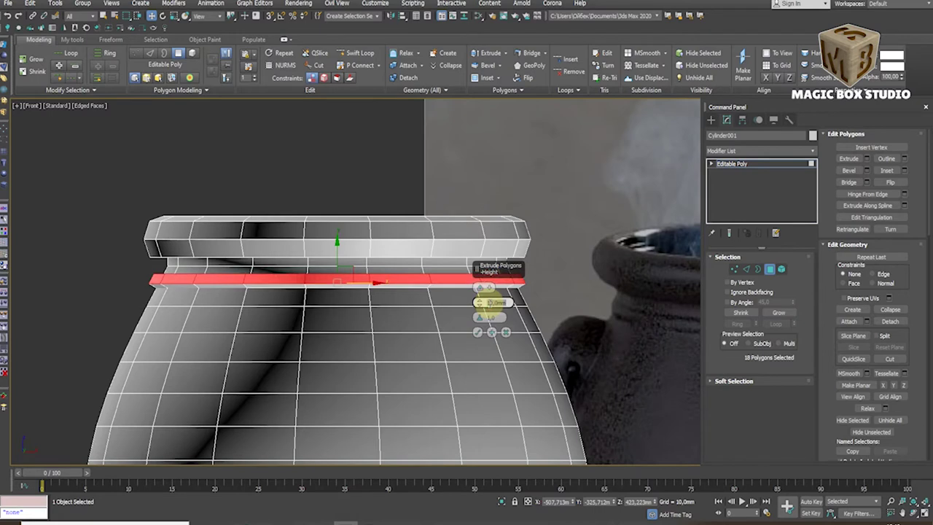
{"action": "key", "text": "Return"}
{"action": "left_click", "coordinate": [478, 334]}
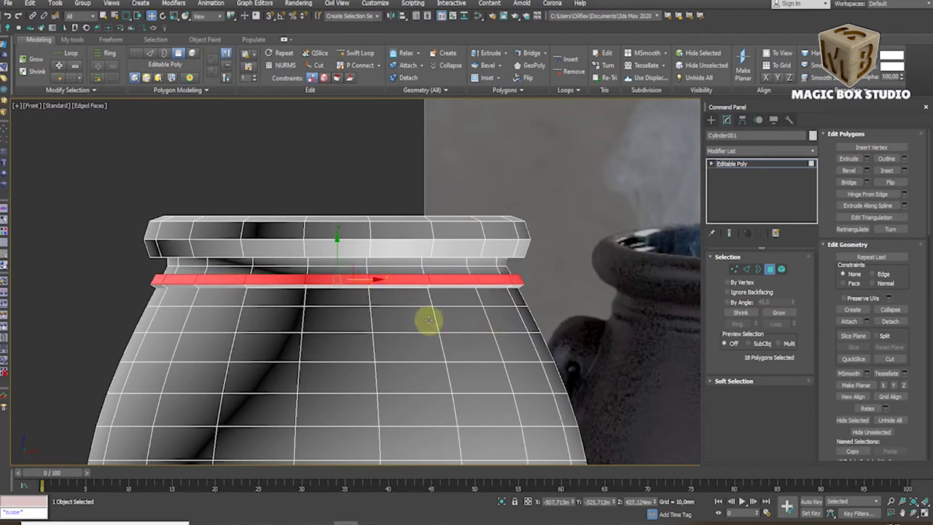
Nudge the band's vertex loop slightly downward
{"action": "left_click", "coordinate": [734, 271], "text": "ctrl"}
{"action": "scroll", "coordinate": [285, 291], "scroll_direction": "up", "scroll_amount": 3}
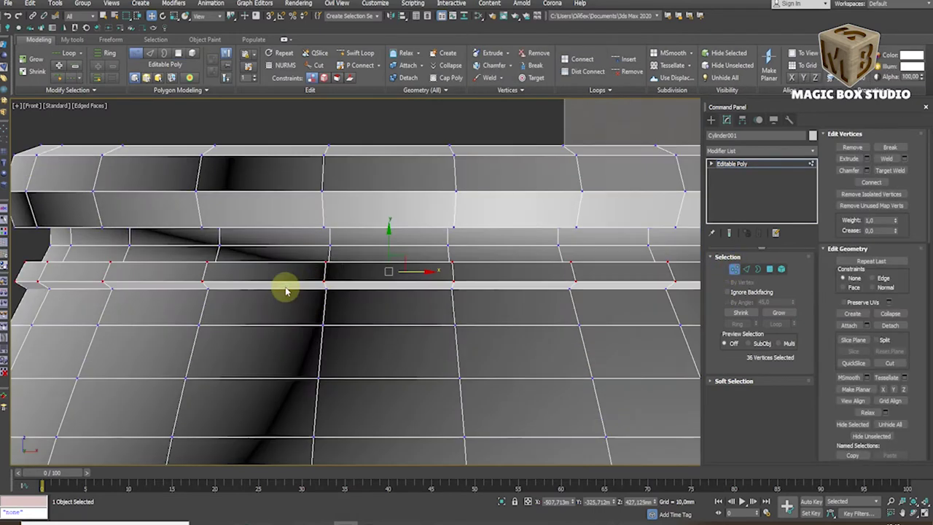
{"action": "left_click_drag", "start_coordinate": [390, 243], "coordinate": [387, 250]}
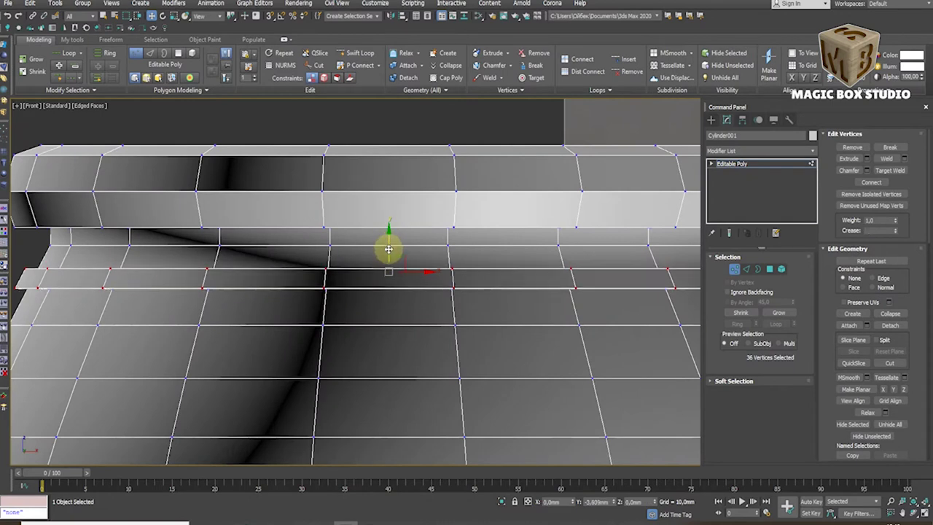
{"action": "scroll", "coordinate": [390, 282], "scroll_direction": "up", "scroll_amount": 2}
{"action": "scroll", "coordinate": [389, 283], "scroll_direction": "up", "scroll_amount": 2}
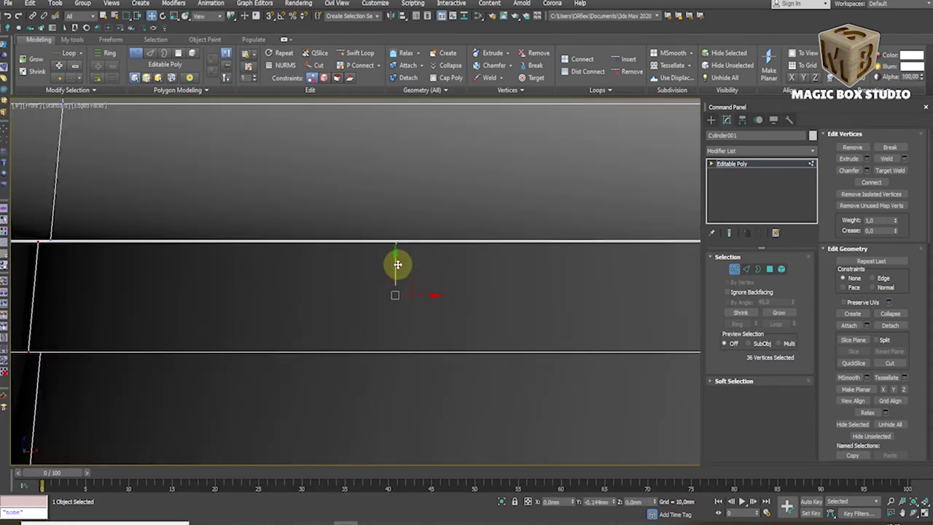
{"action": "scroll", "coordinate": [396, 270], "scroll_direction": "down", "scroll_amount": 4}
{"action": "scroll", "coordinate": [396, 271], "scroll_direction": "down", "scroll_amount": 3}
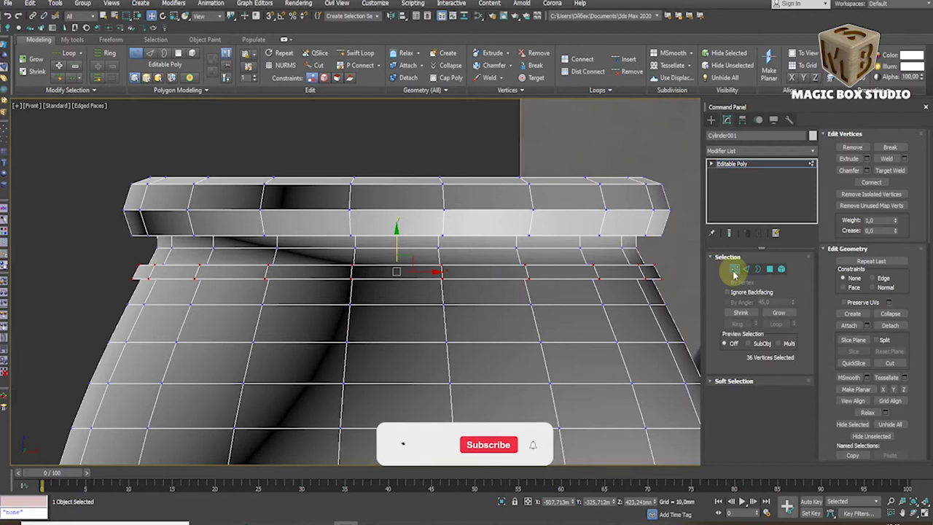
Ring-select the band's vertical edges and try Connect, then cancel it
{"action": "left_click", "coordinate": [746, 269]}
{"action": "left_click", "coordinate": [597, 272]}
{"action": "left_click", "coordinate": [737, 324]}
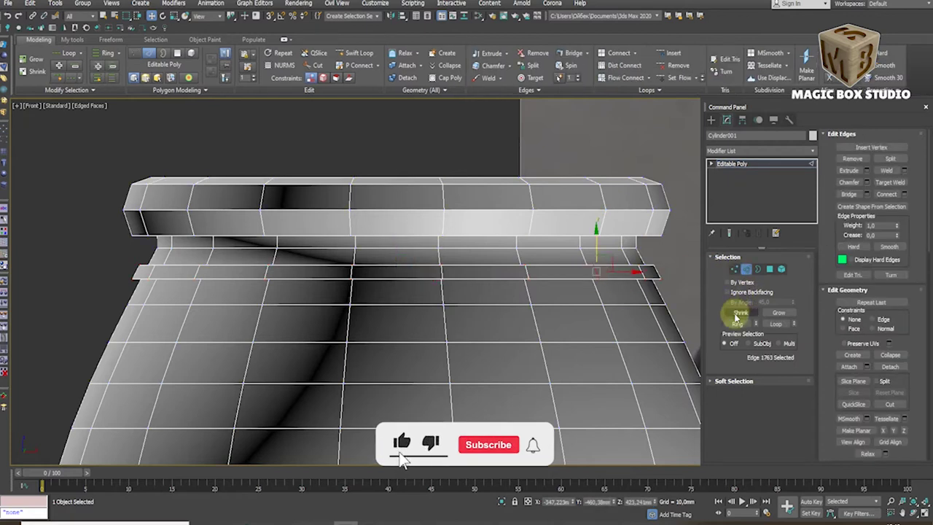
{"action": "left_click", "coordinate": [906, 196]}
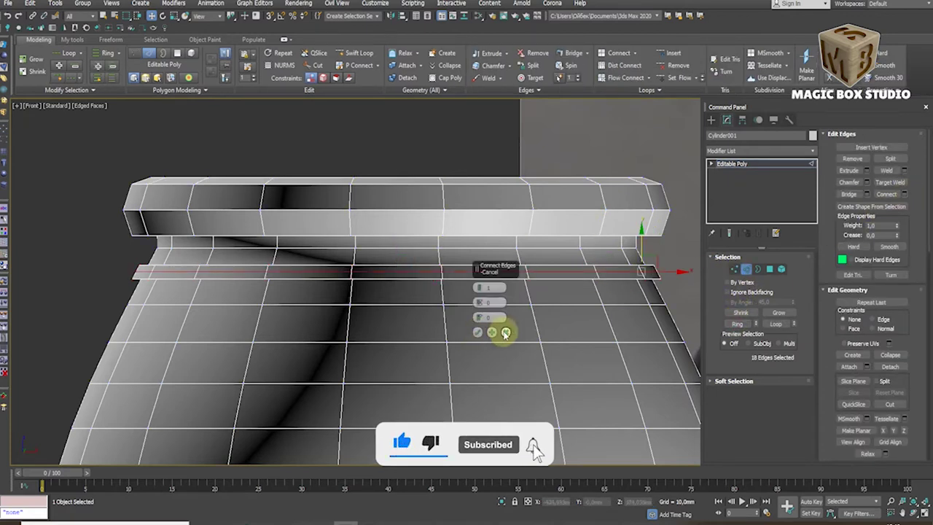
{"action": "left_click", "coordinate": [505, 333]}
{"action": "left_click", "coordinate": [359, 53]}
{"action": "scroll", "coordinate": [211, 243], "scroll_direction": "up", "scroll_amount": 3}
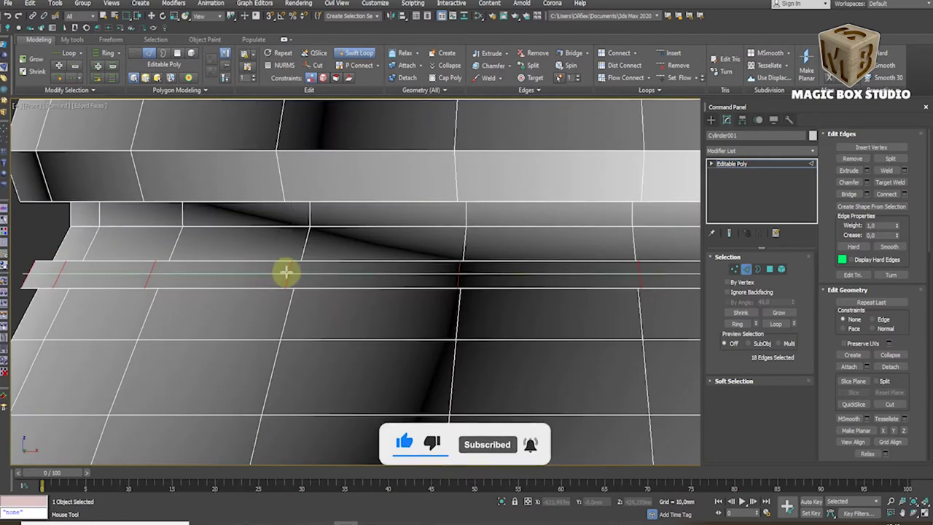
Add a supporting edge loop running along the thin ledge
{"action": "left_click", "coordinate": [285, 271]}
{"action": "middle_click_drag", "start_coordinate": [318, 288], "coordinate": [313, 262], "text": "alt"}
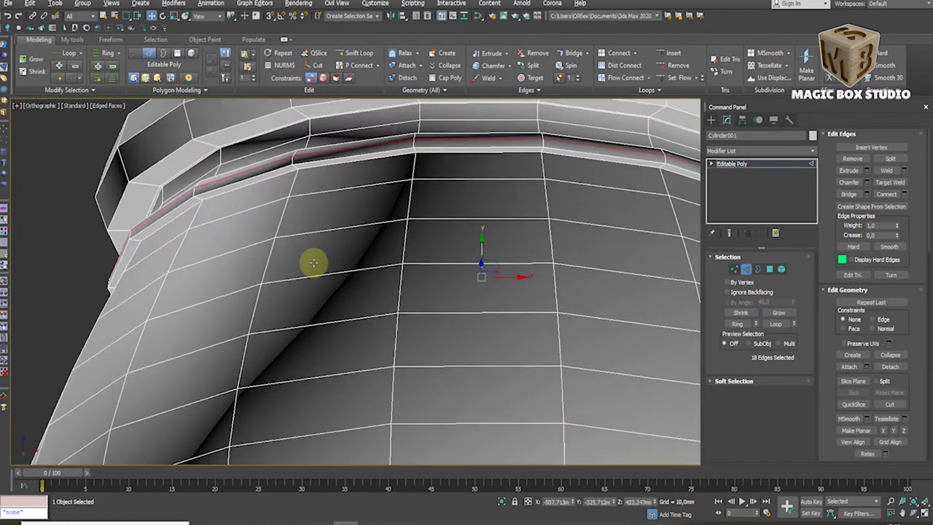
{"action": "left_click", "coordinate": [734, 269]}
{"action": "key", "text": "1"}
{"action": "scroll", "coordinate": [462, 277], "scroll_direction": "down", "scroll_amount": 3}
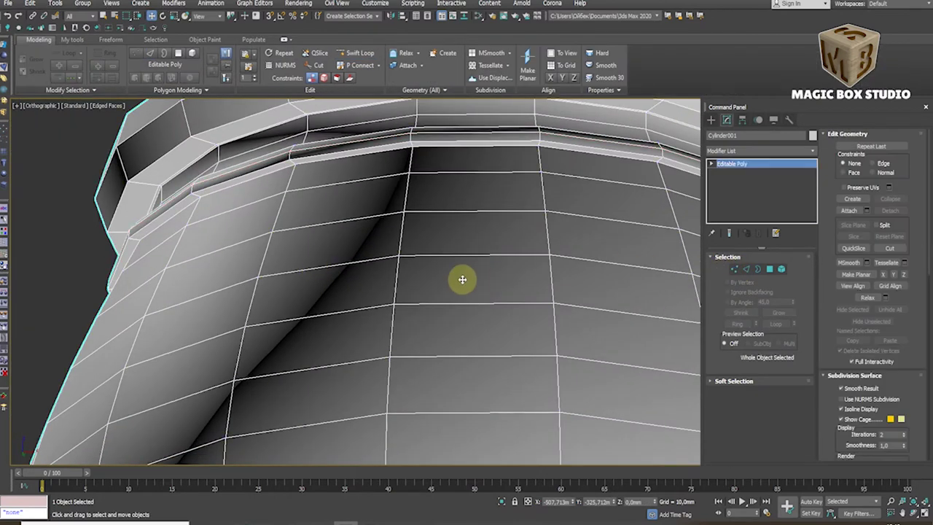
{"action": "middle_click_drag", "start_coordinate": [462, 277], "coordinate": [383, 277], "text": "alt"}
Preview the smoothed pot shaded in front view, then return to the edged cage and select the ledge polygons
{"action": "key", "text": "ctrl+q"}
{"action": "key", "text": "f"}
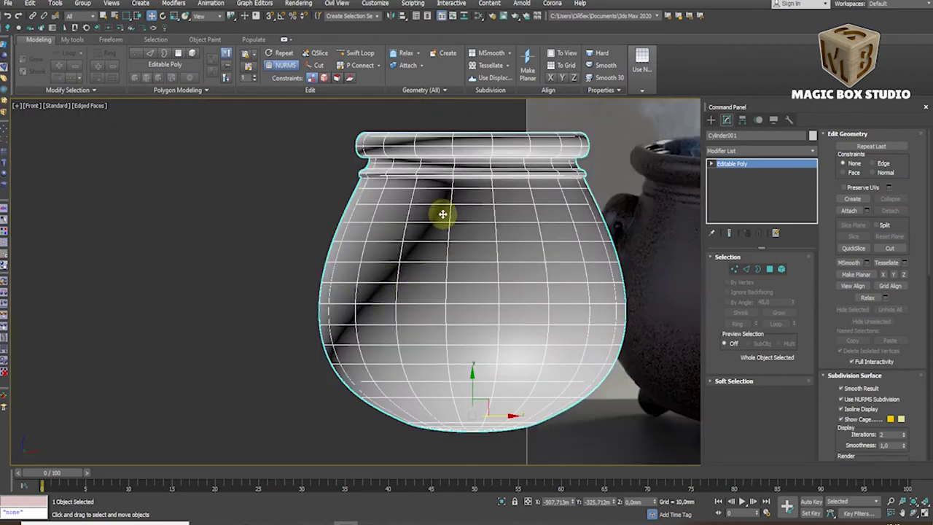
{"action": "key", "text": "F4"}
{"action": "scroll", "coordinate": [443, 180], "scroll_direction": "up", "scroll_amount": 5}
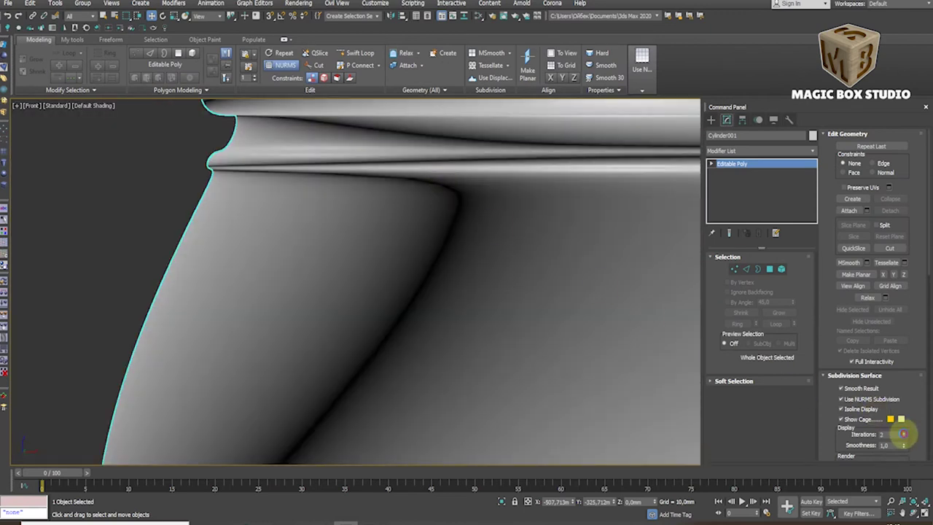
{"action": "left_click", "coordinate": [866, 399]}
{"action": "key", "text": "F4"}
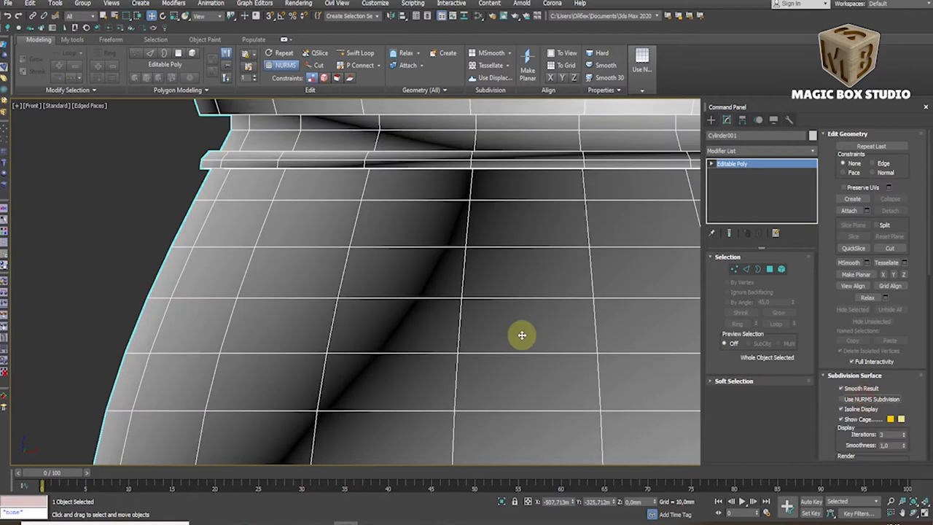
{"action": "scroll", "coordinate": [479, 282], "scroll_direction": "down", "scroll_amount": 2}
{"action": "scroll", "coordinate": [350, 211], "scroll_direction": "up", "scroll_amount": 2}
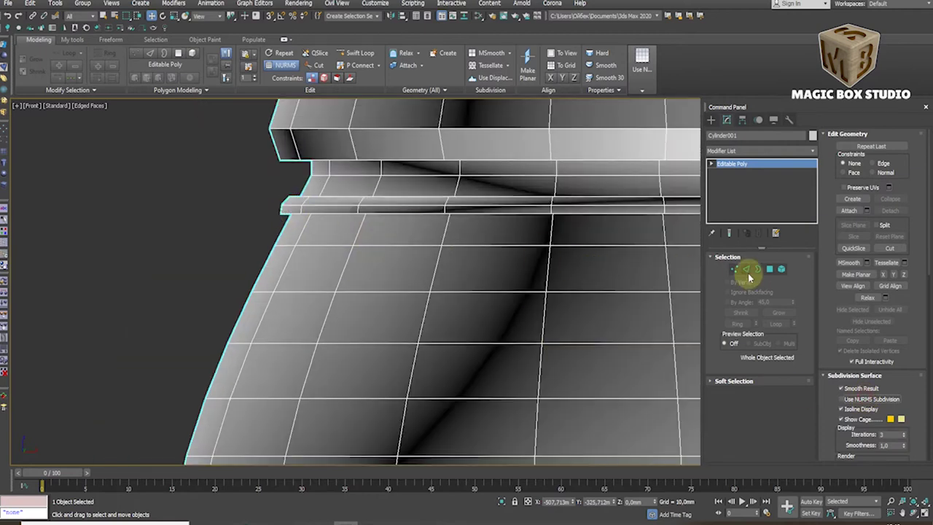
{"action": "left_click", "coordinate": [769, 269]}
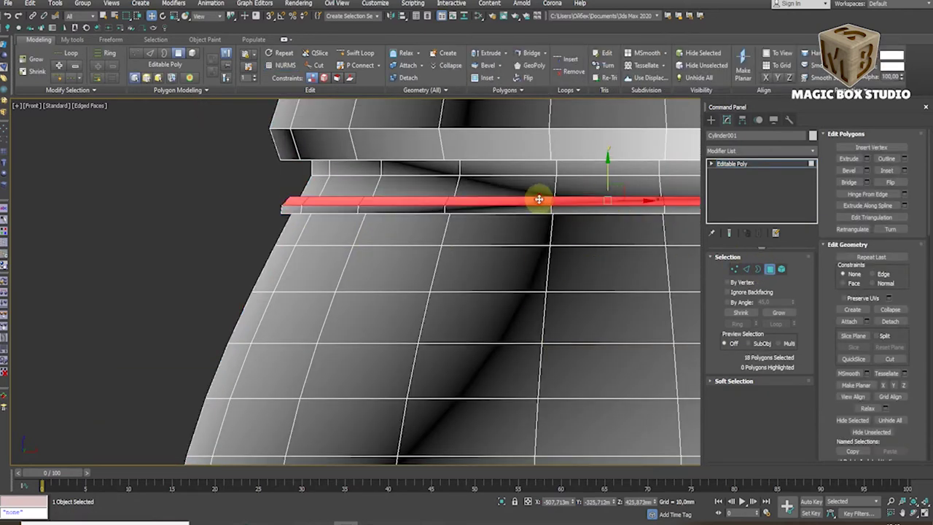
Keep one ring of ledge vertices selected and scale it with exact type-in values
{"action": "left_click", "coordinate": [734, 270], "text": "ctrl"}
{"action": "scroll", "coordinate": [385, 236], "scroll_direction": "down", "scroll_amount": 2}
{"action": "scroll", "coordinate": [107, 242], "scroll_direction": "up", "scroll_amount": 1}
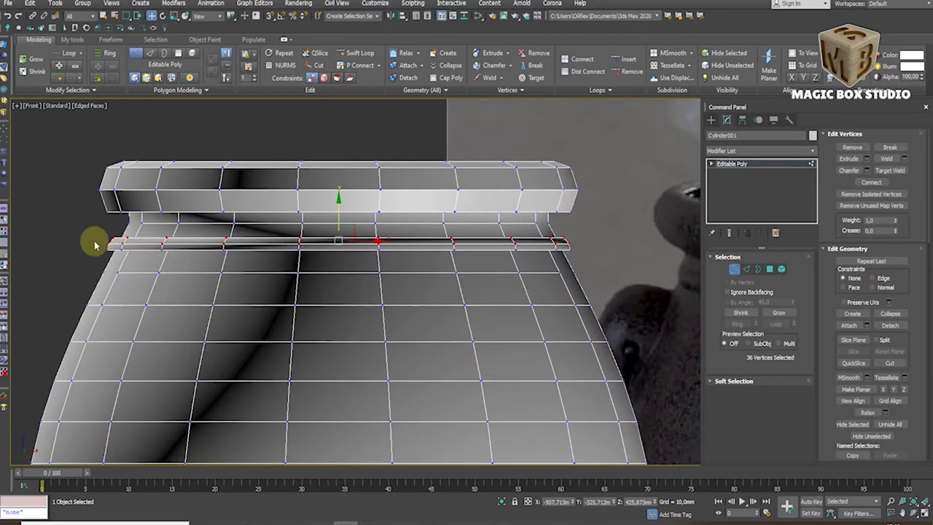
{"action": "left_click_drag", "start_coordinate": [94, 248], "coordinate": [637, 316], "text": "alt"}
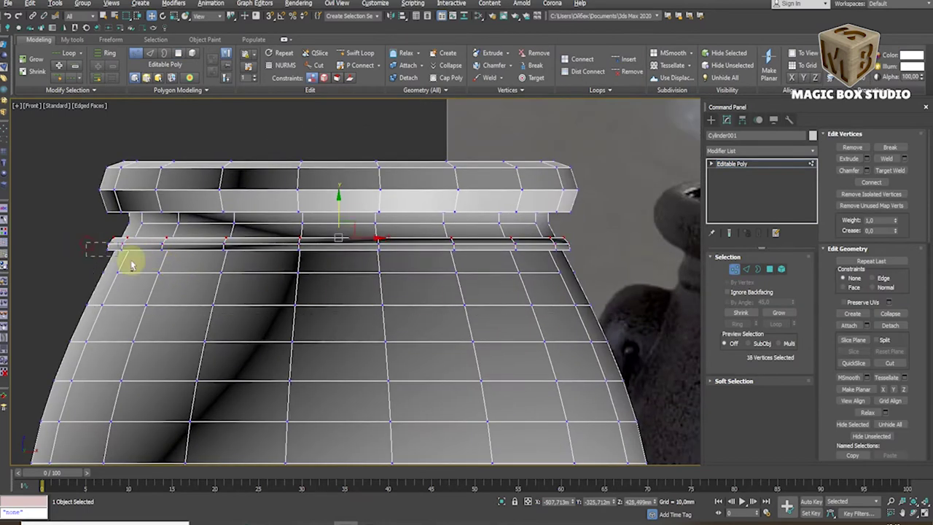
{"action": "scroll", "coordinate": [180, 249], "scroll_direction": "up", "scroll_amount": 3}
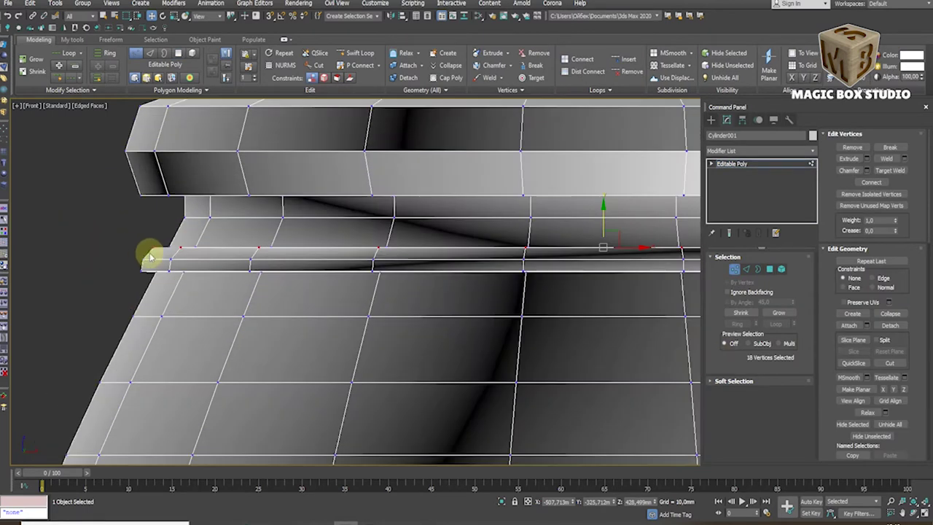
{"action": "right_click", "coordinate": [173, 16]}
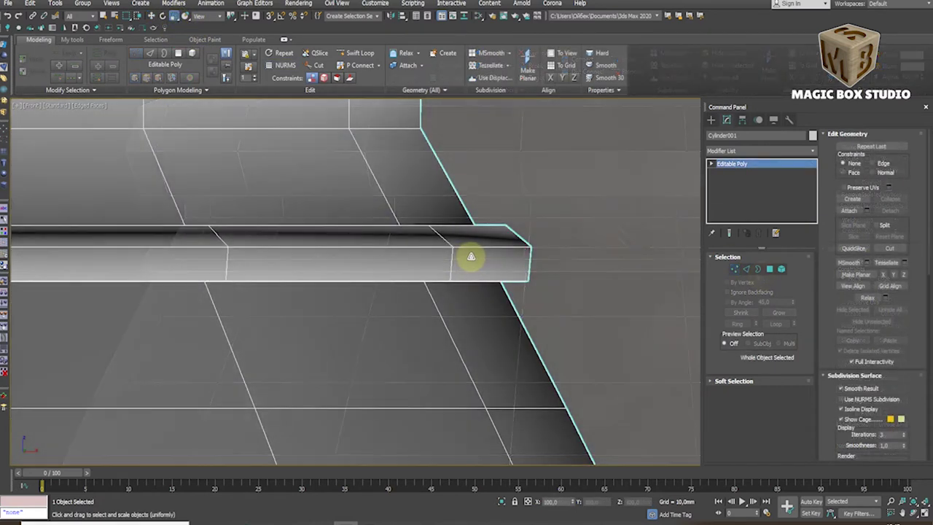
Add an edge loop close to the ledge rim with Swift Loop
{"action": "middle_click_drag", "start_coordinate": [471, 256], "coordinate": [538, 280], "text": "alt"}
{"action": "left_click", "coordinate": [757, 269]}
{"action": "double_click", "coordinate": [481, 251]}
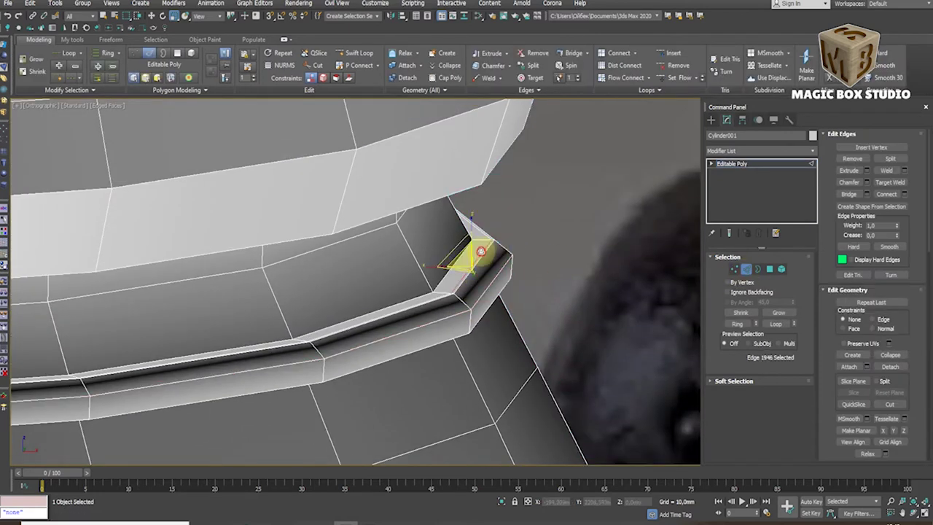
{"action": "key", "text": "shift+alt+j"}
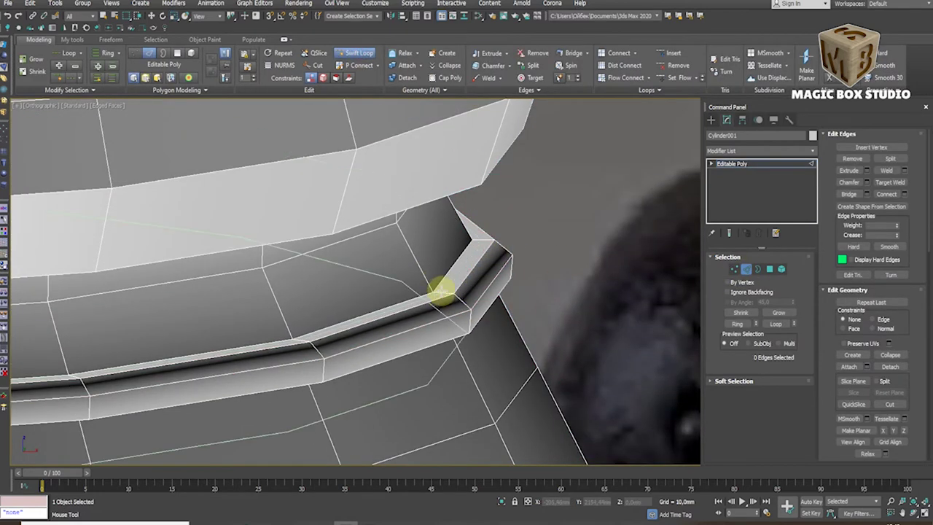
{"action": "middle_click_drag", "start_coordinate": [441, 293], "coordinate": [427, 256], "text": "alt"}
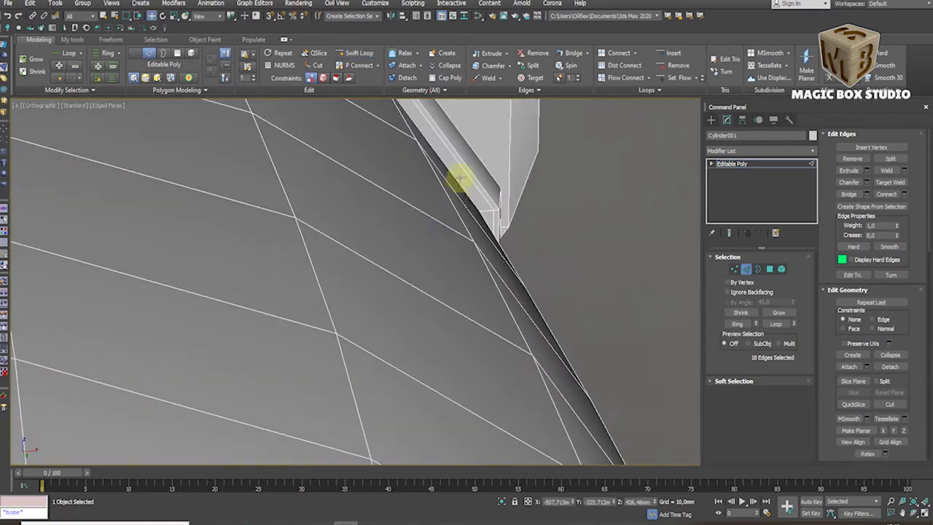
{"action": "left_click", "coordinate": [356, 53]}
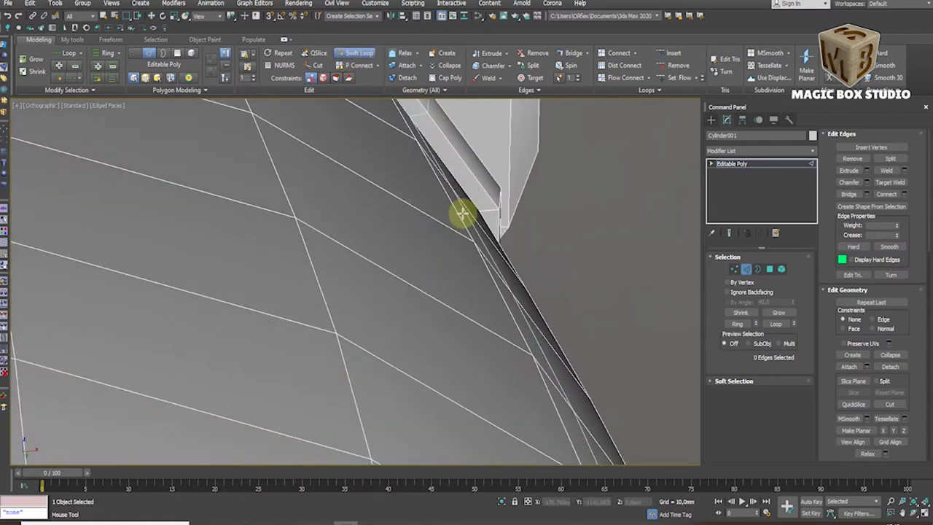
{"action": "middle_click_drag", "start_coordinate": [437, 145], "coordinate": [526, 206], "text": "alt"}
{"action": "right_click", "coordinate": [532, 205]}
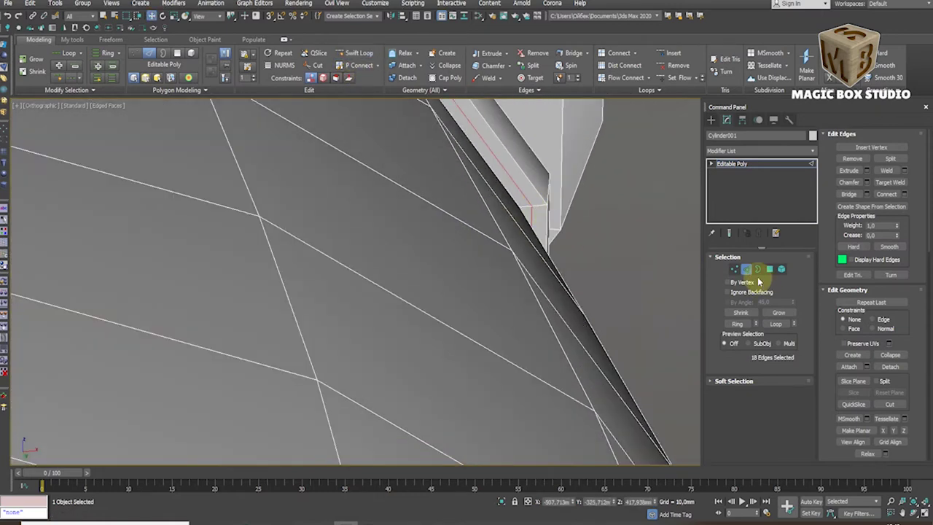
Inspect the rim, view the pot against the front reference, and select upper-side polygons
{"action": "left_click", "coordinate": [745, 269]}
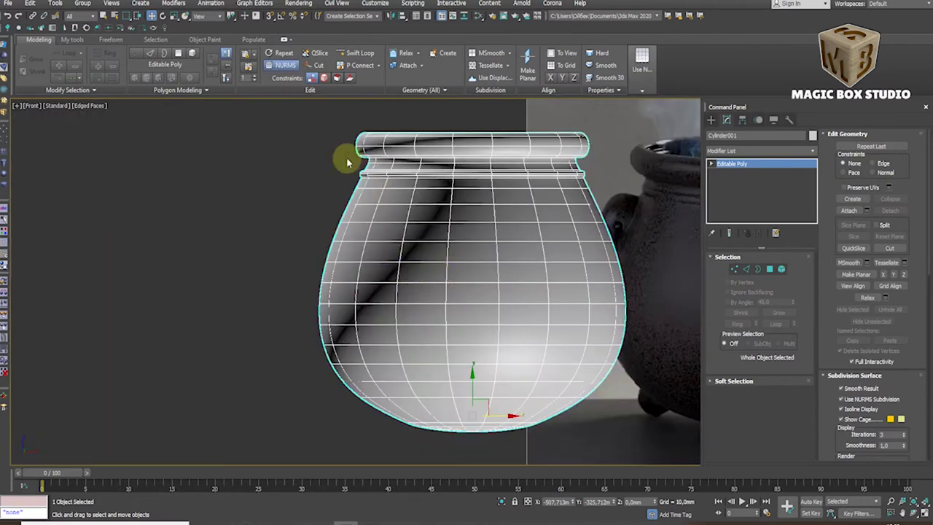
{"action": "scroll", "coordinate": [343, 156], "scroll_direction": "up", "scroll_amount": 5}
{"action": "middle_click_drag", "start_coordinate": [386, 204], "coordinate": [389, 225], "text": "alt"}
{"action": "scroll", "coordinate": [389, 219], "scroll_direction": "up", "scroll_amount": 2}
{"action": "scroll", "coordinate": [452, 255], "scroll_direction": "down", "scroll_amount": 3}
{"action": "key", "text": "f"}
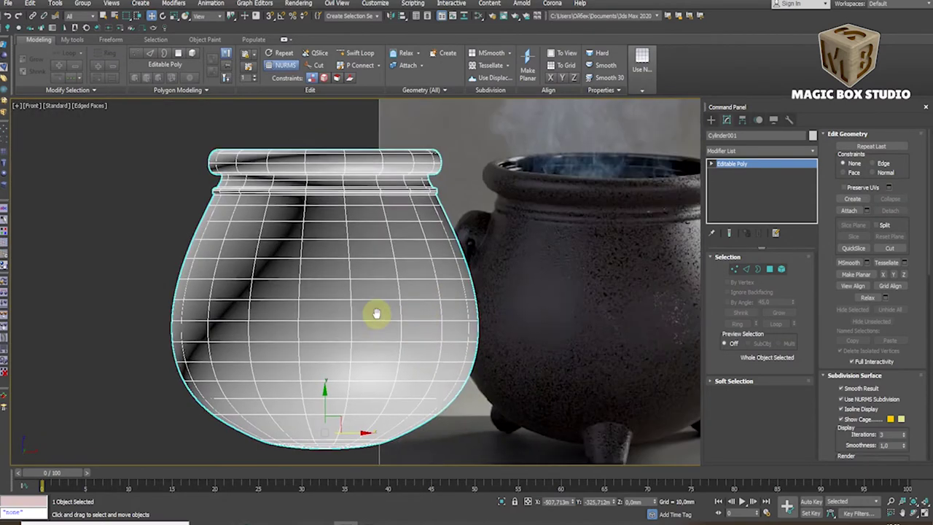
{"action": "scroll", "coordinate": [580, 337], "scroll_direction": "up", "scroll_amount": 2}
{"action": "left_click", "coordinate": [769, 269]}
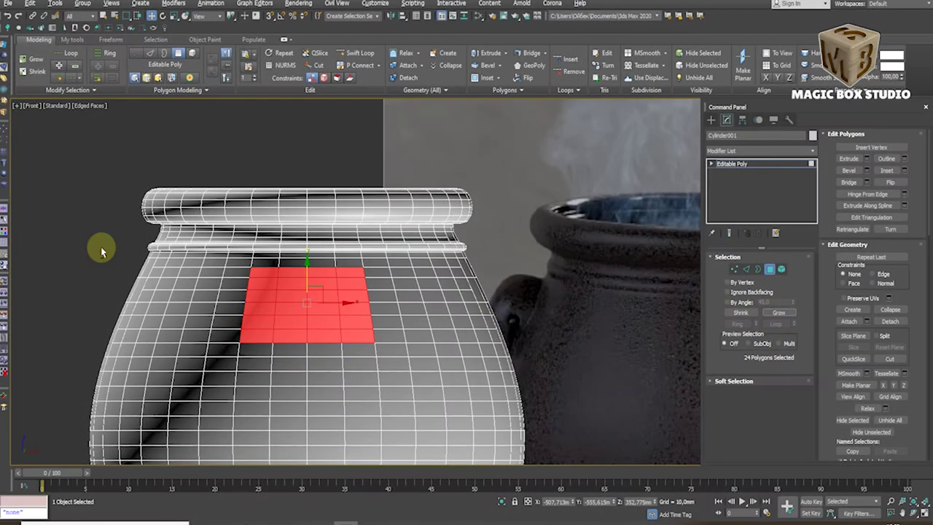
Inset the selected polygon patch on the pot's upper side below the neck
{"action": "left_click", "coordinate": [905, 170]}
{"action": "left_click_drag", "start_coordinate": [487, 302], "coordinate": [479, 294]}
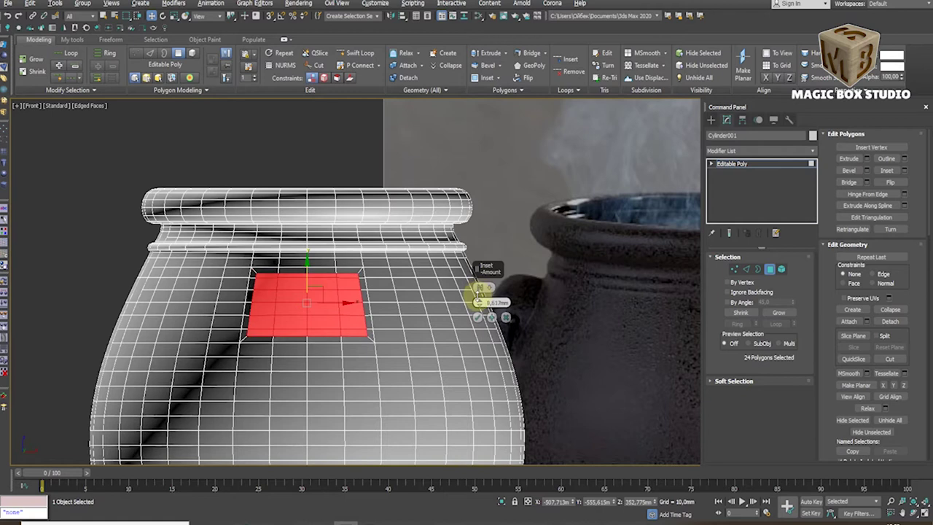
{"action": "left_click", "coordinate": [478, 315]}
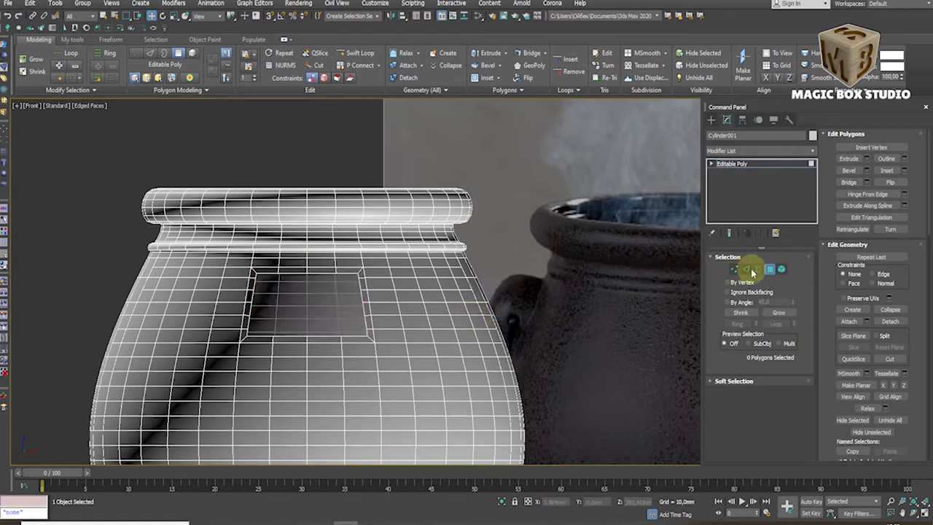
Select the new opening's border, round it with Spherify, and collapse to Editable Poly
{"action": "left_click", "coordinate": [769, 269]}
{"action": "key", "text": "3"}
{"action": "left_click", "coordinate": [329, 274]}
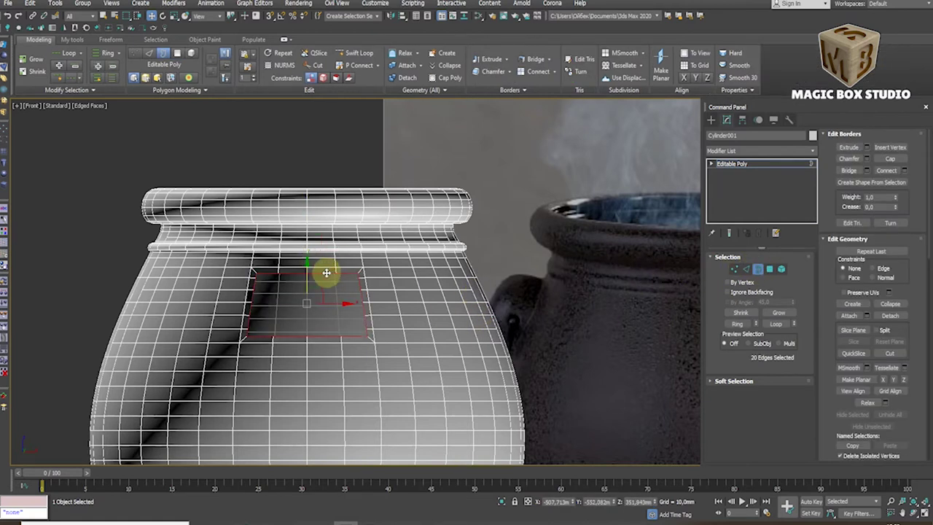
{"action": "left_click", "coordinate": [6, 101]}
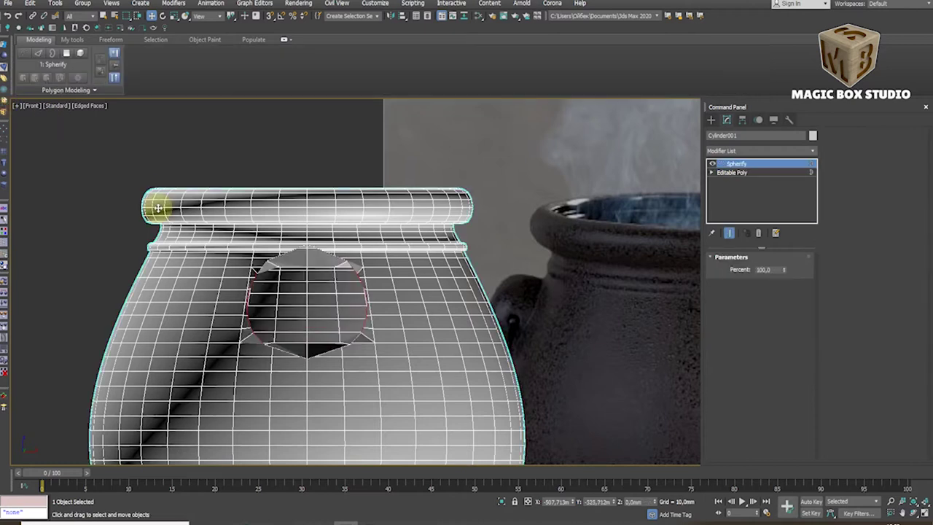
{"action": "right_click", "coordinate": [340, 271]}
{"action": "left_click", "coordinate": [459, 393]}
Shrink and raise the round border, make it planar, and orbit to inspect the hole
{"action": "left_click", "coordinate": [743, 273]}
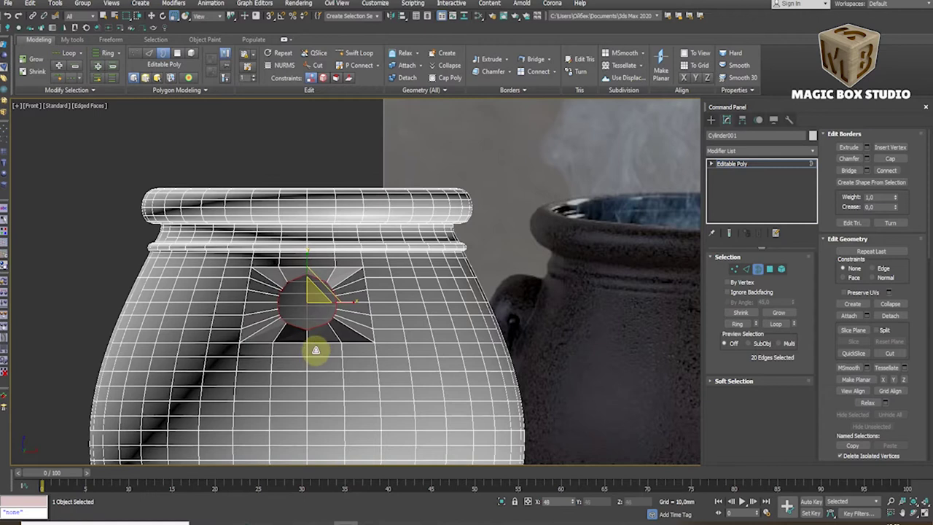
{"action": "left_click_drag", "start_coordinate": [319, 319], "coordinate": [310, 294]}
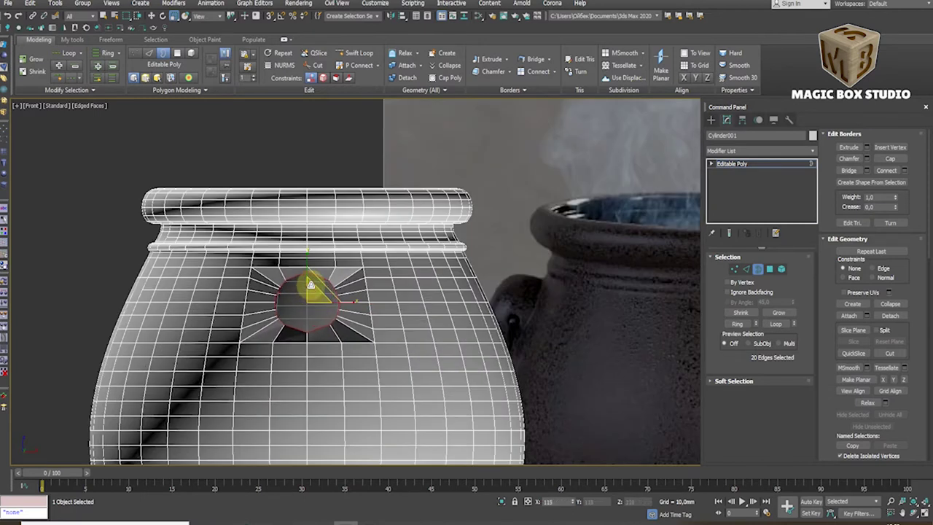
{"action": "left_click", "coordinate": [856, 380]}
{"action": "left_click_drag", "start_coordinate": [310, 294], "coordinate": [310, 292]}
{"action": "scroll", "coordinate": [310, 290], "scroll_direction": "down", "scroll_amount": 3}
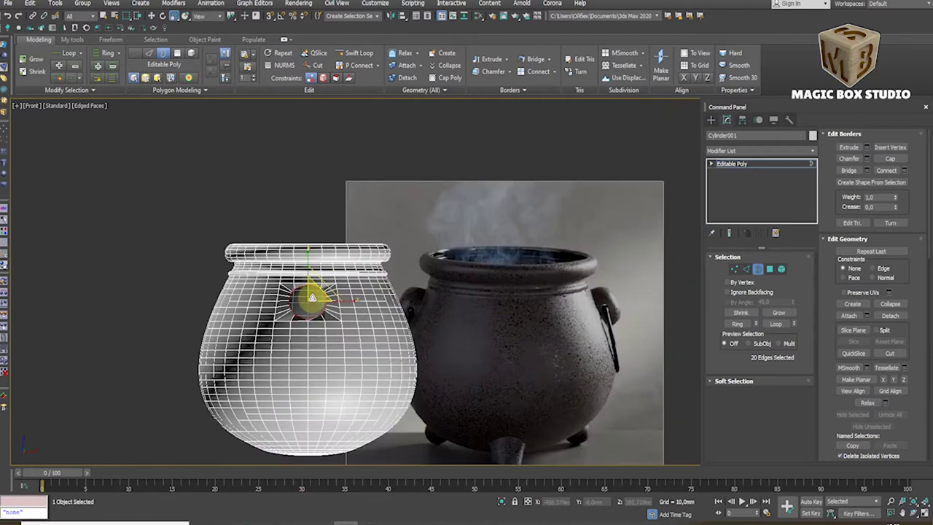
{"action": "scroll", "coordinate": [310, 299], "scroll_direction": "up", "scroll_amount": 5}
{"action": "middle_click_drag", "start_coordinate": [319, 302], "coordinate": [219, 317], "text": "alt"}
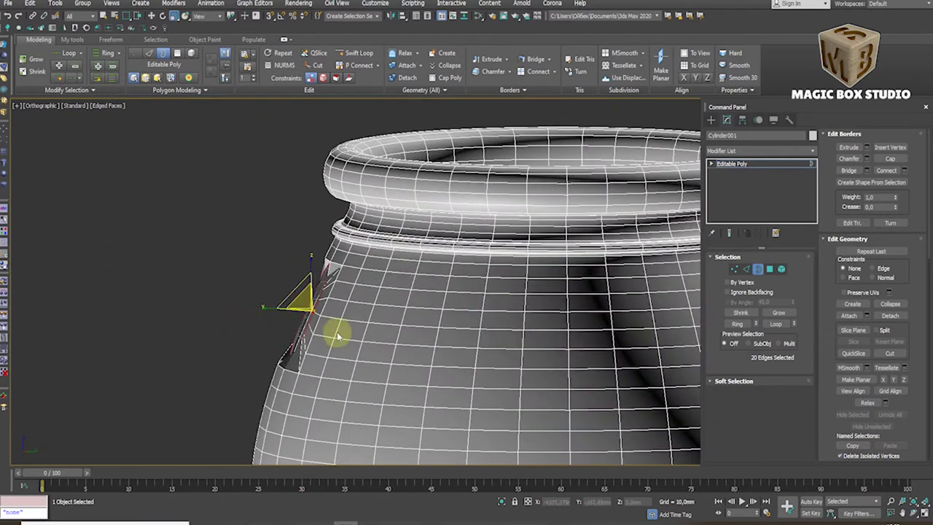
{"action": "mouse_move", "coordinate": [337, 336]}
{"action": "middle_mouse_down", "text": "alt"}
{"action": "mouse_move", "coordinate": [312, 312]}
{"action": "mouse_move", "coordinate": [312, 280]}
{"action": "mouse_move", "coordinate": [501, 299]}
{"action": "middle_mouse_up", "text": "alt"}
{"action": "scroll", "coordinate": [308, 299], "scroll_direction": "up", "scroll_amount": 3}
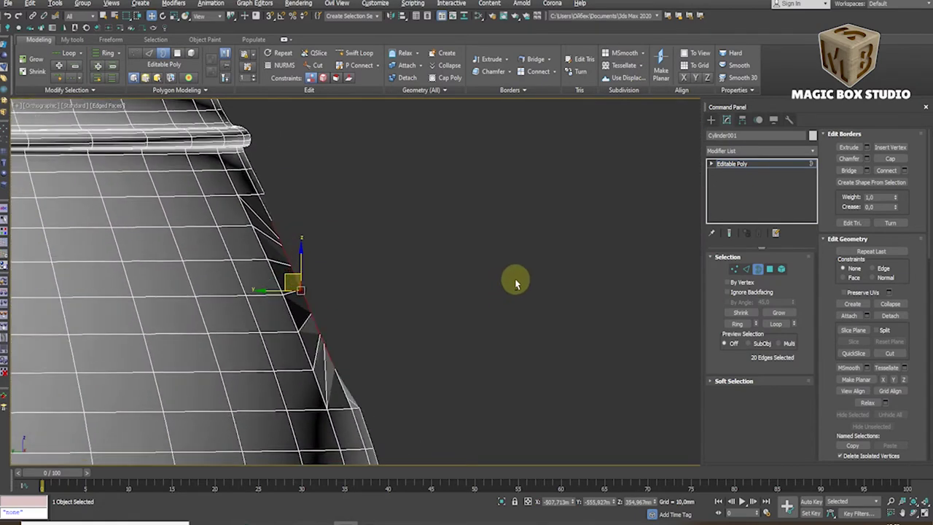
Select a vertex beside the side hole and orbit, using X-ray, to view the hole area
{"action": "key", "text": "1"}
{"action": "left_click", "coordinate": [347, 395]}
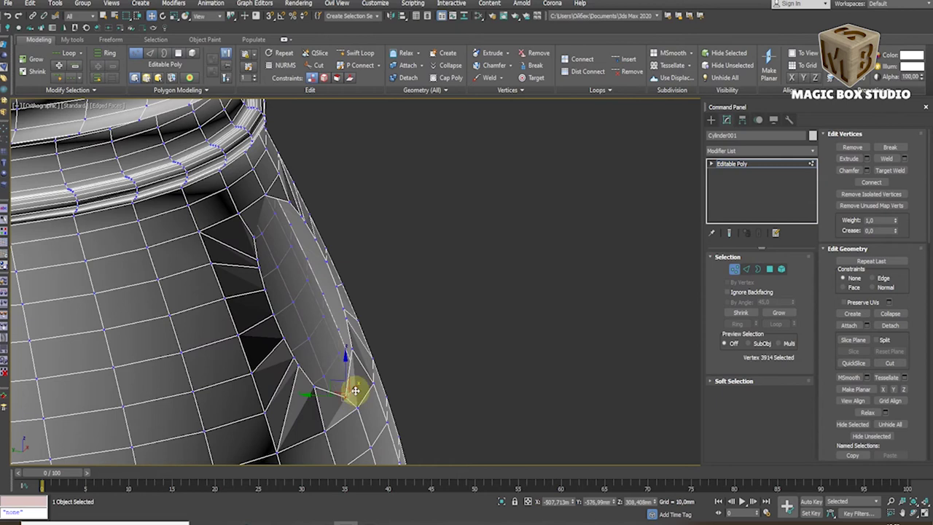
{"action": "middle_click_drag", "start_coordinate": [268, 205], "coordinate": [298, 192], "text": "alt"}
{"action": "scroll", "coordinate": [354, 166], "scroll_direction": "up", "scroll_amount": 5}
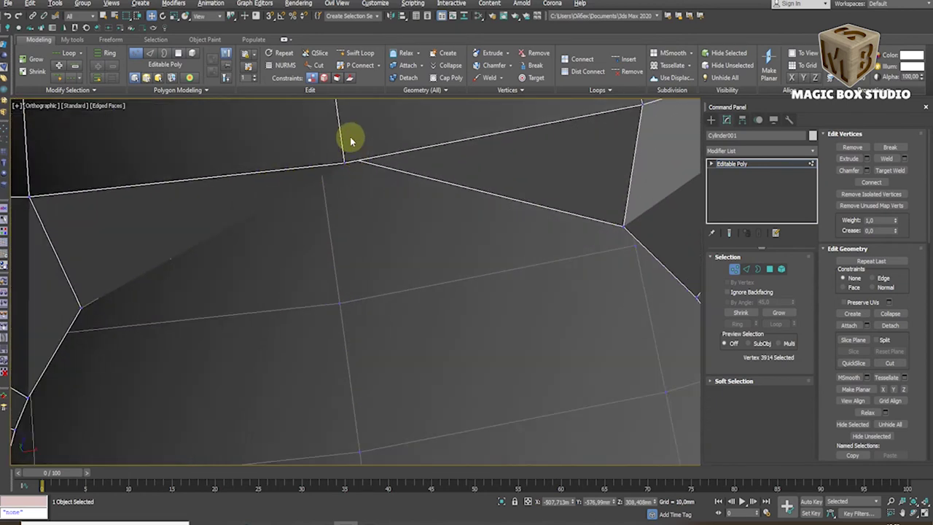
{"action": "key", "text": "alt+x"}
{"action": "middle_click_drag", "start_coordinate": [335, 178], "coordinate": [313, 235], "text": "alt"}
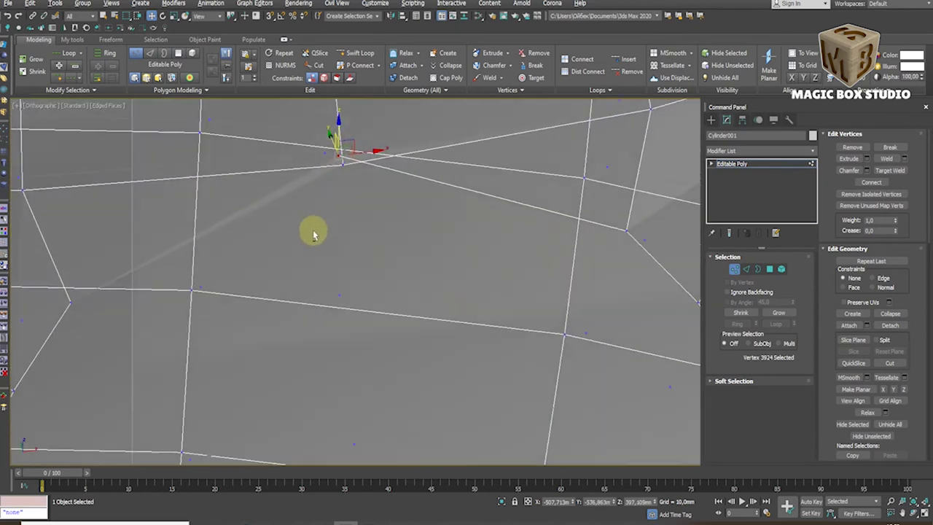
{"action": "middle_click_drag", "start_coordinate": [345, 151], "coordinate": [348, 183], "text": "alt"}
{"action": "key", "text": "alt+x"}
{"action": "scroll", "coordinate": [412, 204], "scroll_direction": "down", "scroll_amount": 5}
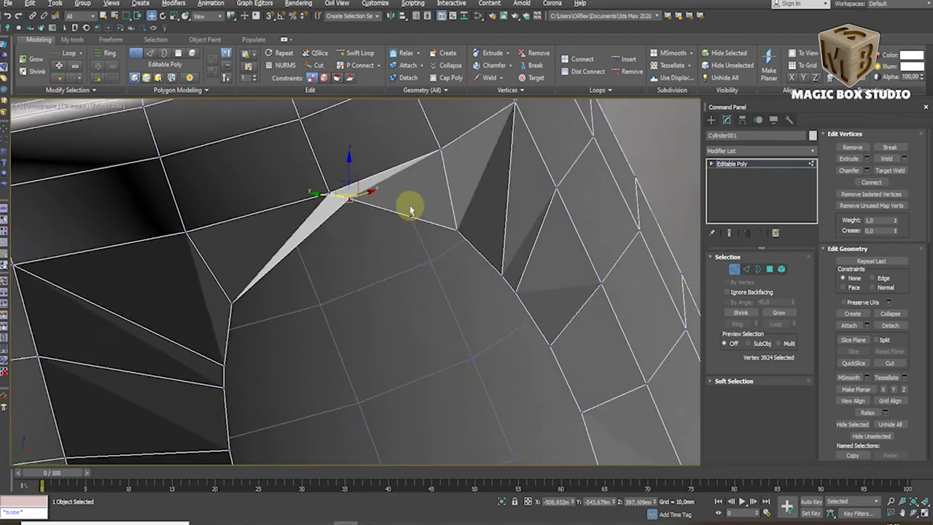
{"action": "middle_click_drag", "start_coordinate": [413, 204], "coordinate": [349, 177], "text": "alt"}
Slide stray vertices down along their edges toward the hole, undoing a bad move
{"action": "left_click_drag", "start_coordinate": [349, 176], "coordinate": [333, 203]}
{"action": "mouse_move", "coordinate": [333, 203]}
{"action": "middle_mouse_down", "text": "alt"}
{"action": "mouse_move", "coordinate": [328, 235]}
{"action": "mouse_move", "coordinate": [331, 218]}
{"action": "mouse_move", "coordinate": [367, 313]}
{"action": "mouse_move", "coordinate": [362, 228]}
{"action": "mouse_move", "coordinate": [367, 354]}
{"action": "mouse_move", "coordinate": [426, 361]}
{"action": "mouse_move", "coordinate": [356, 341]}
{"action": "mouse_move", "coordinate": [372, 364]}
{"action": "mouse_move", "coordinate": [298, 350]}
{"action": "mouse_move", "coordinate": [355, 378]}
{"action": "middle_mouse_up", "text": "alt"}
{"action": "left_click", "coordinate": [367, 355]}
{"action": "left_click_drag", "start_coordinate": [354, 415], "coordinate": [354, 406]}
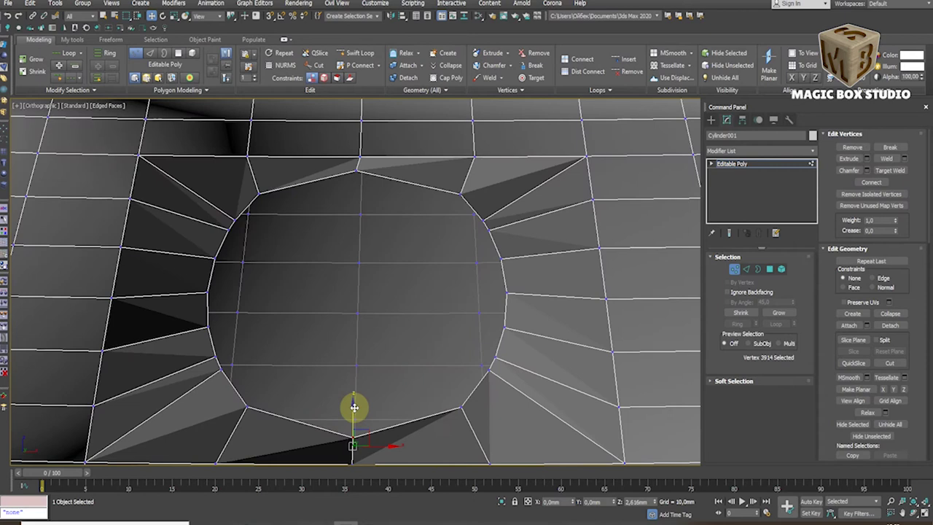
{"action": "left_click", "coordinate": [237, 406]}
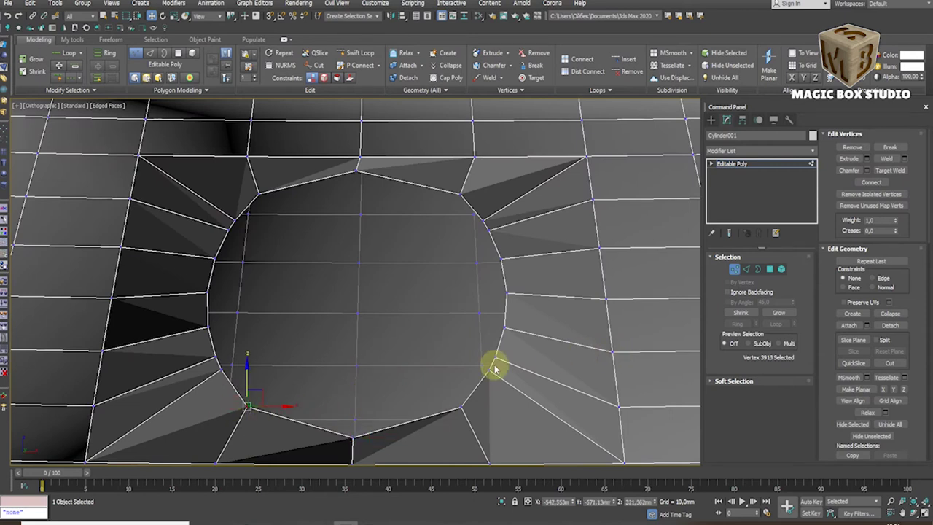
{"action": "key", "text": "ctrl+z"}
{"action": "key", "text": "ctrl+z"}
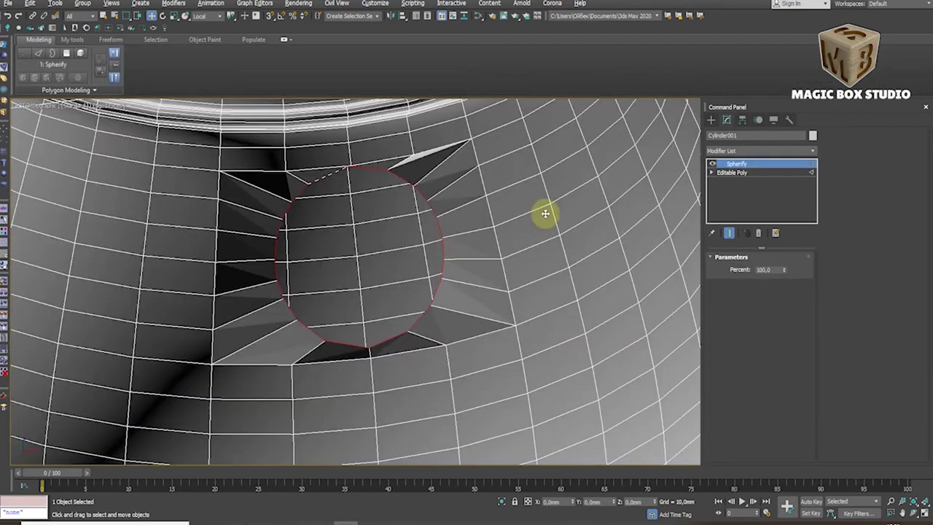
Collapse the Spherify, then rotate the hole's 20-edge border 90° in Front view
{"action": "right_click", "coordinate": [474, 212]}
{"action": "left_click", "coordinate": [500, 335]}
{"action": "left_click", "coordinate": [758, 269]}
{"action": "left_click", "coordinate": [432, 227]}
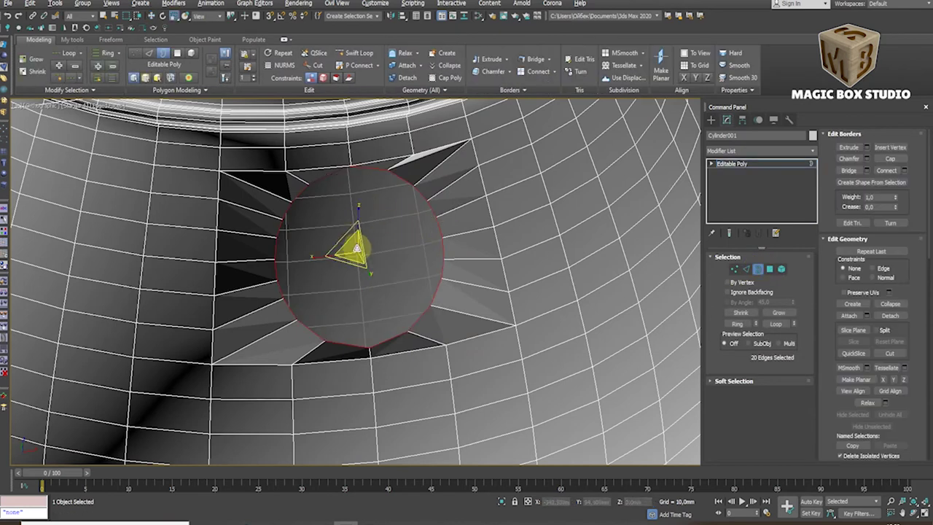
{"action": "key", "text": "e"}
{"action": "key", "text": "f"}
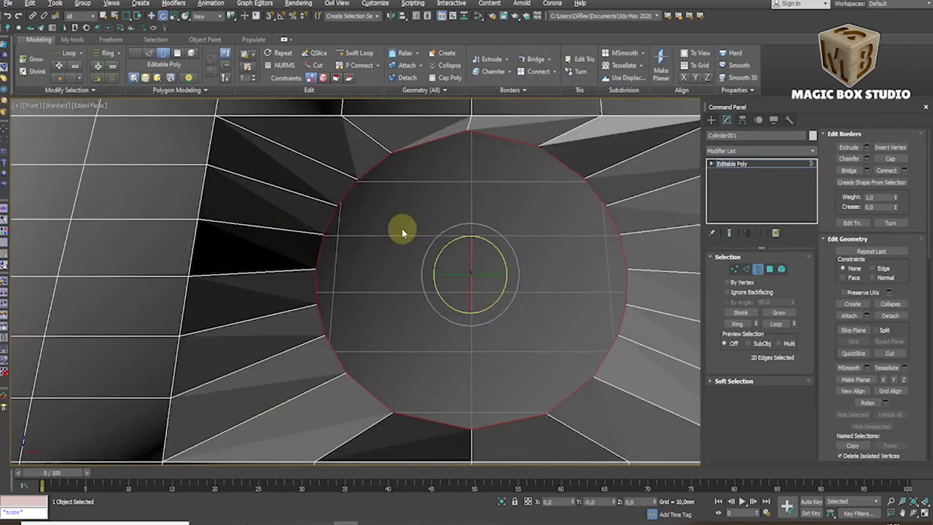
{"action": "left_click_drag", "start_coordinate": [491, 250], "coordinate": [498, 253]}
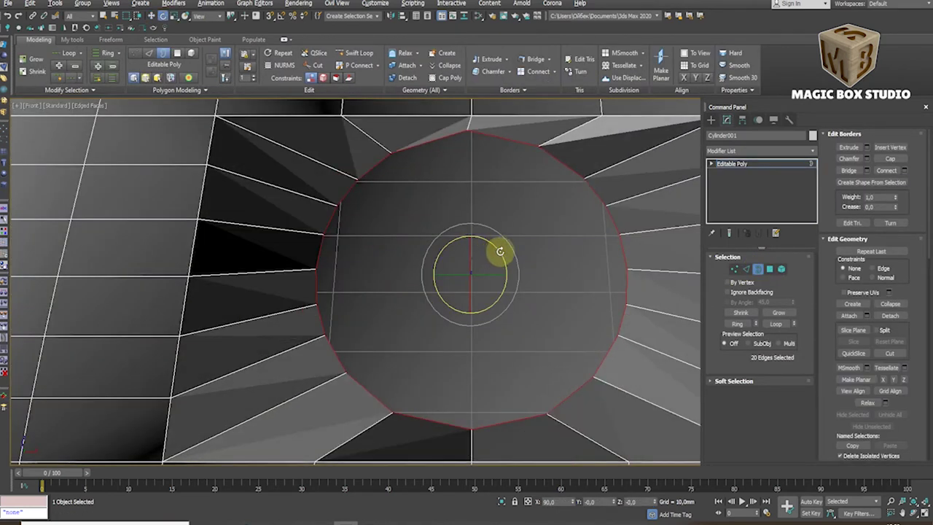
With Edge constraint on, slide the top and bottom hole vertices along edges in View coordinates
{"action": "left_click", "coordinate": [734, 269]}
{"action": "left_click", "coordinate": [872, 278]}
{"action": "key", "text": "w"}
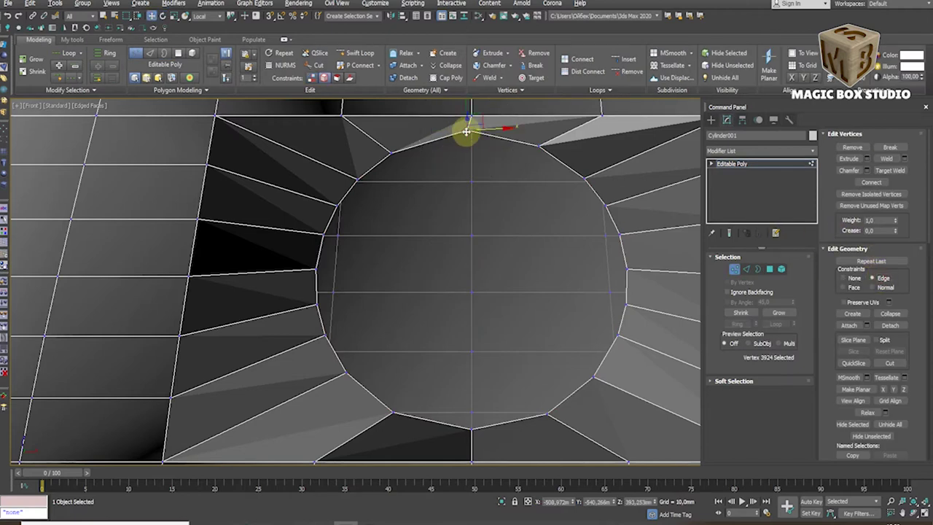
{"action": "left_click_drag", "start_coordinate": [461, 135], "coordinate": [412, 167]}
{"action": "key", "text": "p"}
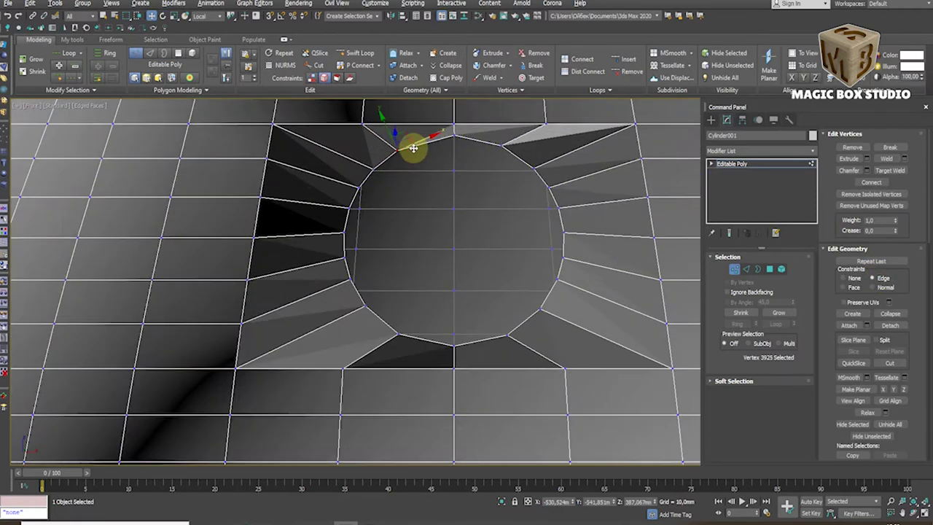
{"action": "scroll", "coordinate": [394, 167], "scroll_direction": "up", "scroll_amount": 1}
{"action": "mouse_move", "coordinate": [383, 175]}
{"action": "left_mouse_down"}
{"action": "mouse_move", "coordinate": [400, 167]}
{"action": "mouse_move", "coordinate": [466, 186]}
{"action": "left_mouse_up"}
{"action": "left_click", "coordinate": [197, 16]}
{"action": "left_click", "coordinate": [200, 23]}
{"action": "left_click_drag", "start_coordinate": [488, 372], "coordinate": [475, 372]}
{"action": "left_click_drag", "start_coordinate": [364, 369], "coordinate": [384, 371]}
Slide the remaining left and top vertices along their edges onto the round border
{"action": "left_click", "coordinate": [333, 339]}
{"action": "left_click_drag", "start_coordinate": [355, 343], "coordinate": [364, 348]}
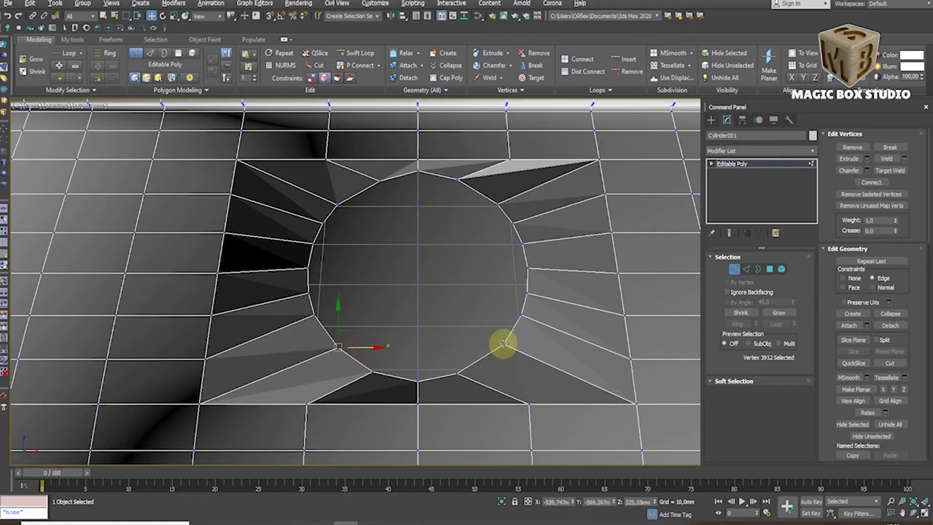
{"action": "left_click_drag", "start_coordinate": [521, 344], "coordinate": [513, 345]}
{"action": "left_click_drag", "start_coordinate": [380, 178], "coordinate": [457, 179]}
{"action": "left_click", "coordinate": [335, 205]}
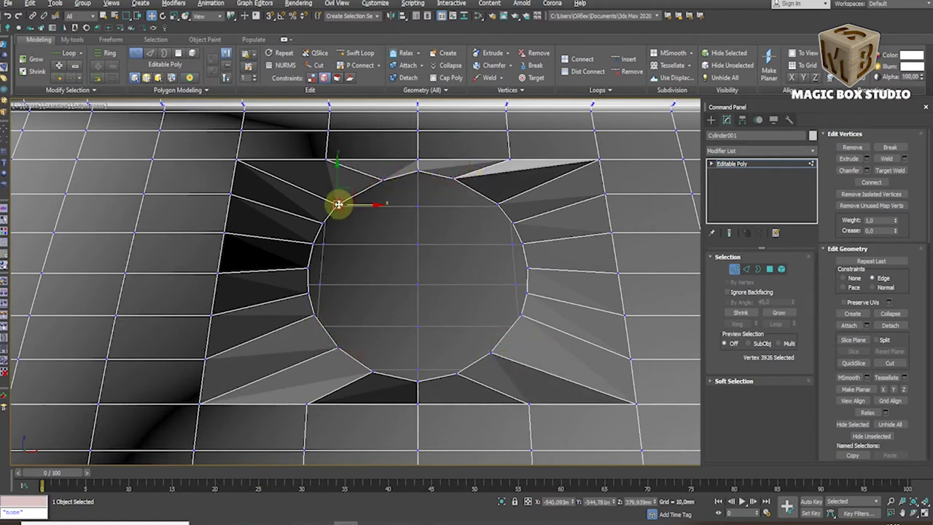
{"action": "mouse_move", "coordinate": [525, 206]}
{"action": "left_mouse_down"}
{"action": "mouse_move", "coordinate": [494, 315]}
{"action": "mouse_move", "coordinate": [526, 319]}
{"action": "left_mouse_up"}
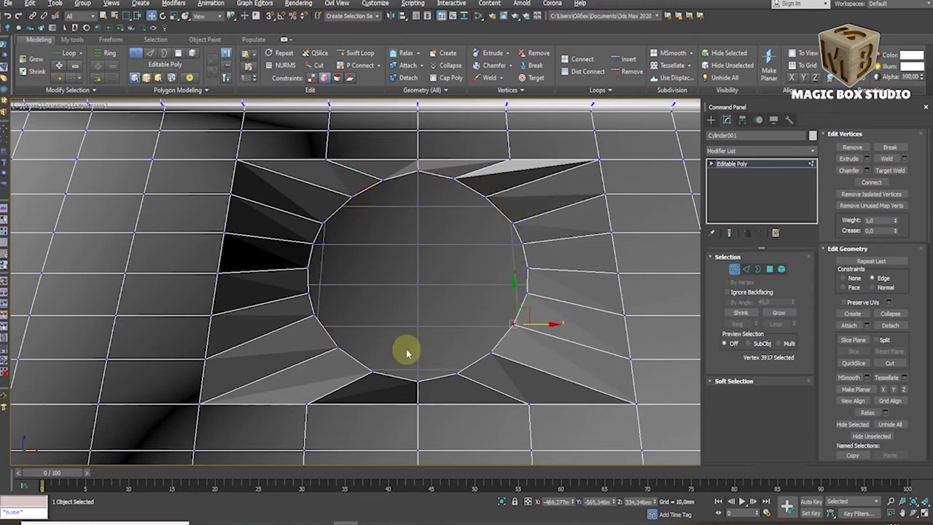
{"action": "left_click_drag", "start_coordinate": [340, 347], "coordinate": [348, 344]}
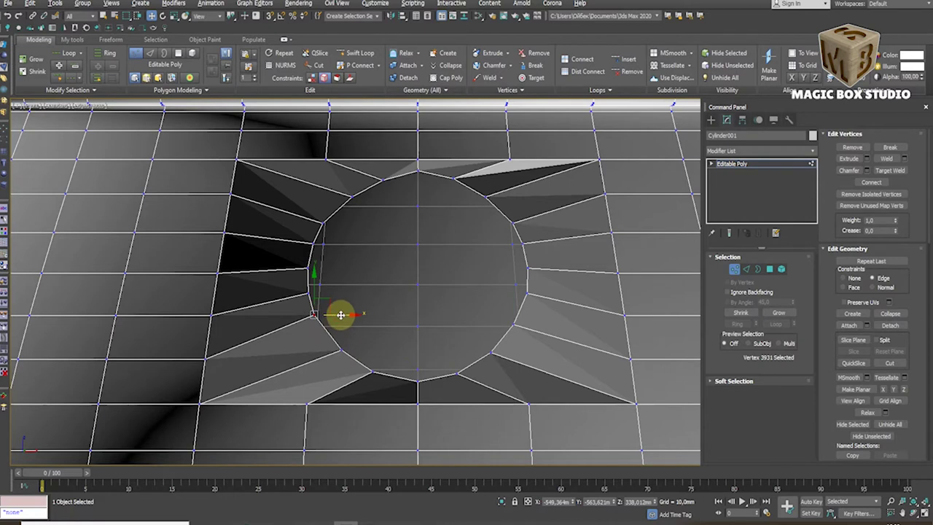
Reselect the circular hole border and convert the pot to Editable Poly
{"action": "left_click", "coordinate": [757, 268]}
{"action": "left_click", "coordinate": [475, 189]}
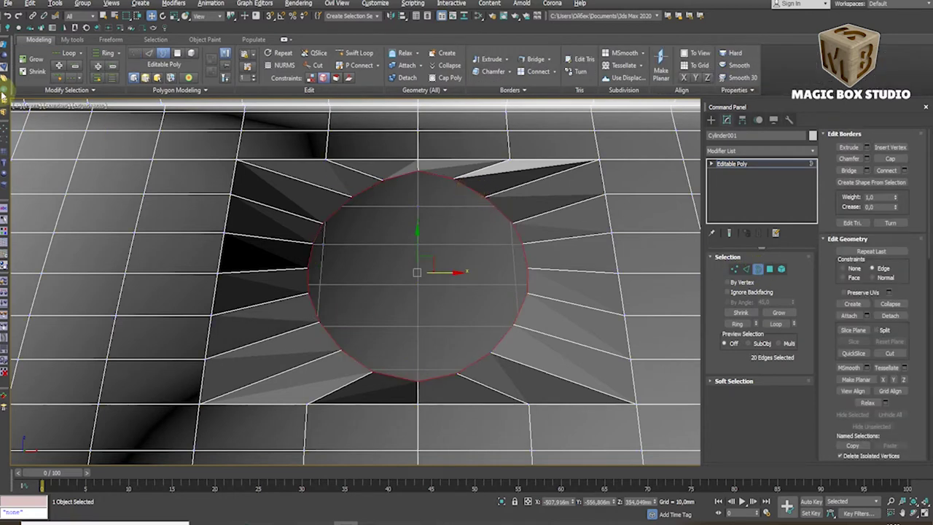
{"action": "key", "text": "3"}
{"action": "right_click", "coordinate": [308, 244]}
{"action": "left_click", "coordinate": [404, 358]}
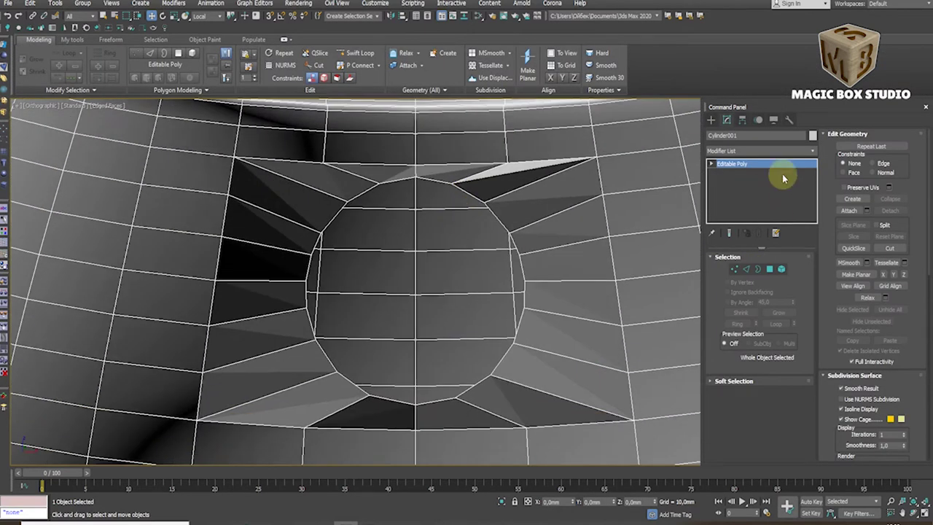
{"action": "left_click", "coordinate": [711, 120]}
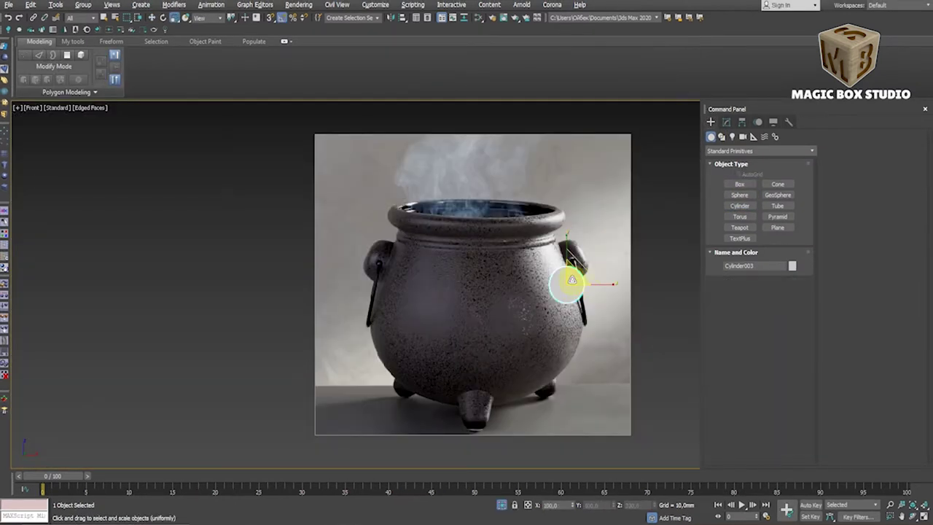
Set the lug cylinder's Sides to 20 in its Modify parameters
{"action": "key", "text": "e"}
{"action": "scroll", "coordinate": [600, 289], "scroll_direction": "up", "scroll_amount": 5}
{"action": "key", "text": "w"}
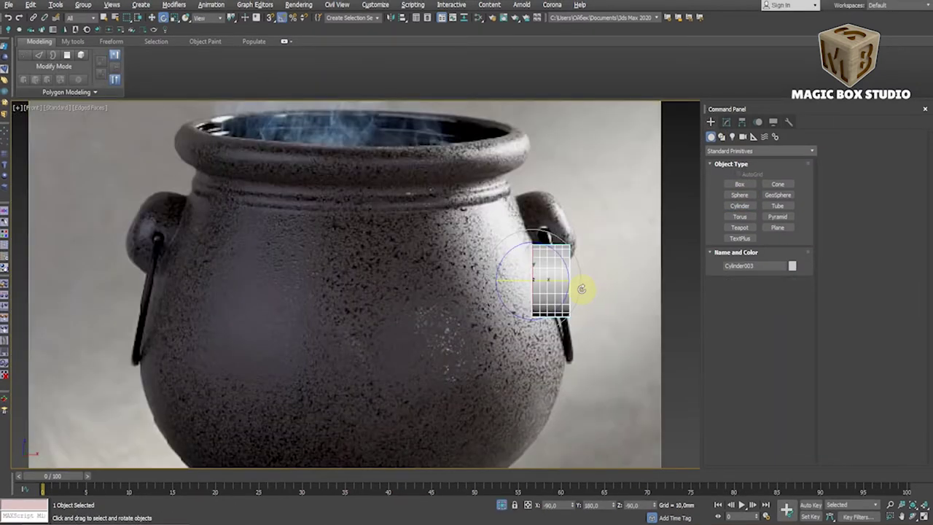
{"action": "right_click", "coordinate": [551, 281]}
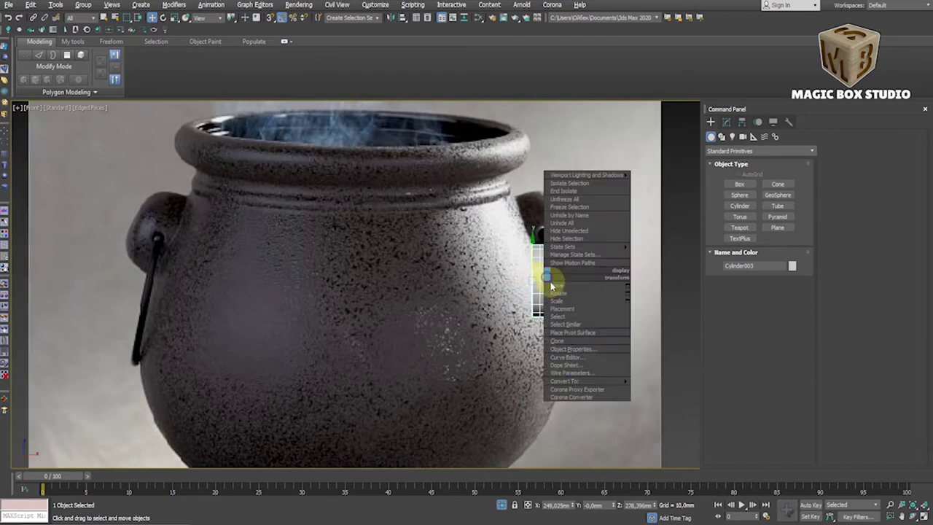
{"action": "left_click", "coordinate": [729, 124]}
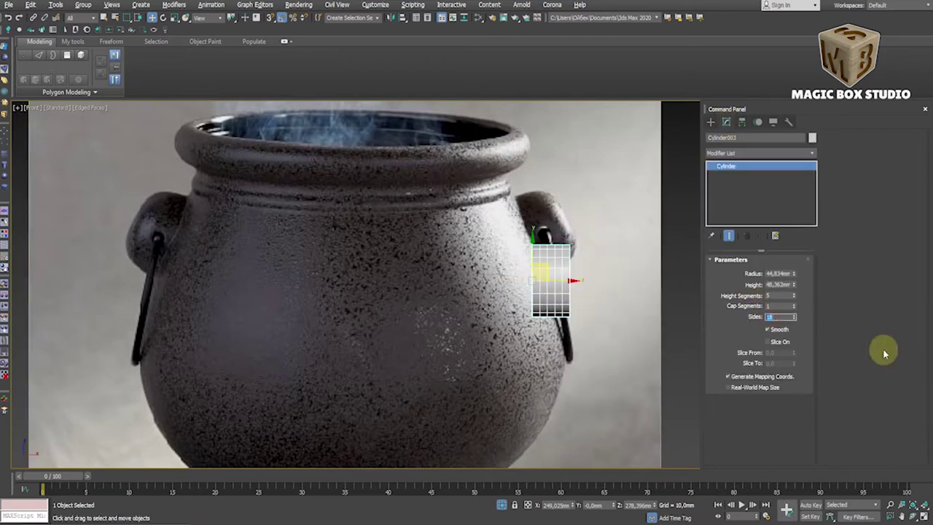
{"action": "left_click", "coordinate": [576, 282]}
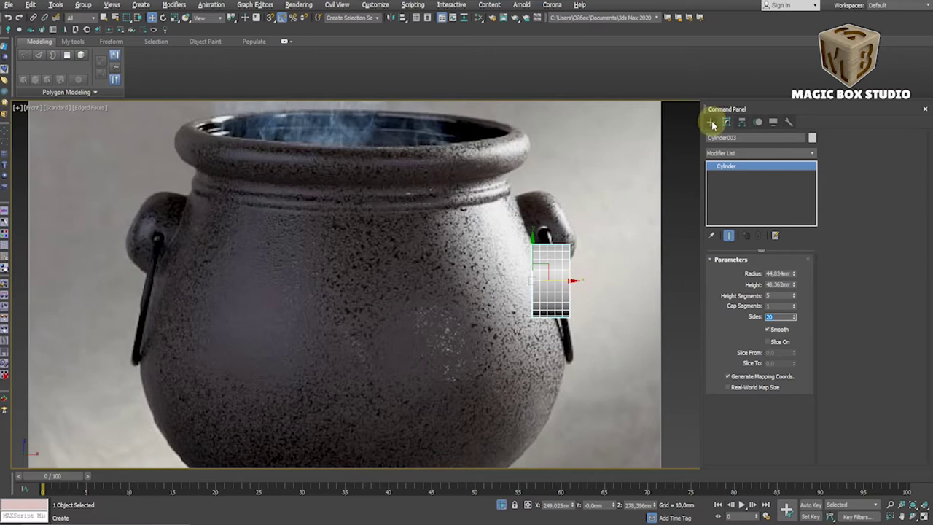
Convert the cylinder to Editable Poly and select a full vertical edge loop
{"action": "right_click", "coordinate": [573, 299]}
{"action": "left_click", "coordinate": [656, 387]}
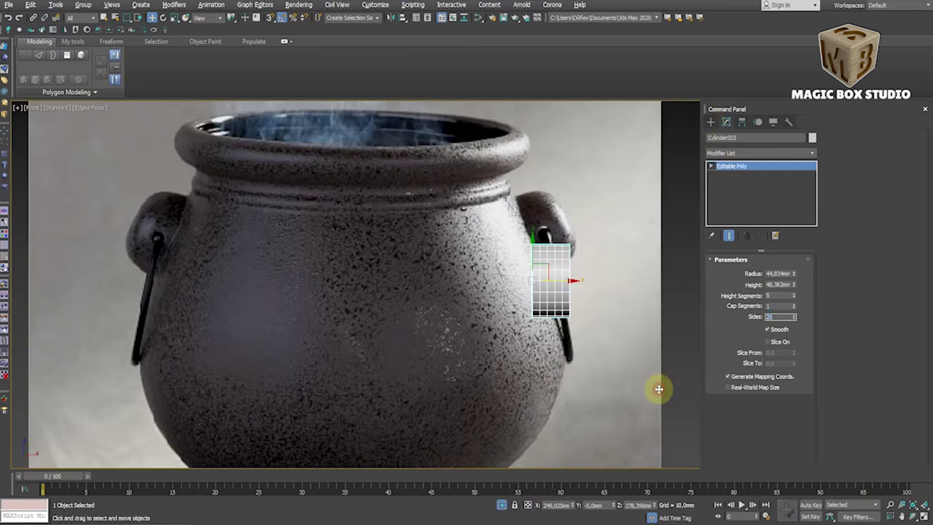
{"action": "scroll", "coordinate": [582, 296], "scroll_direction": "up", "scroll_amount": 5}
{"action": "key", "text": "2"}
{"action": "double_click", "coordinate": [524, 205]}
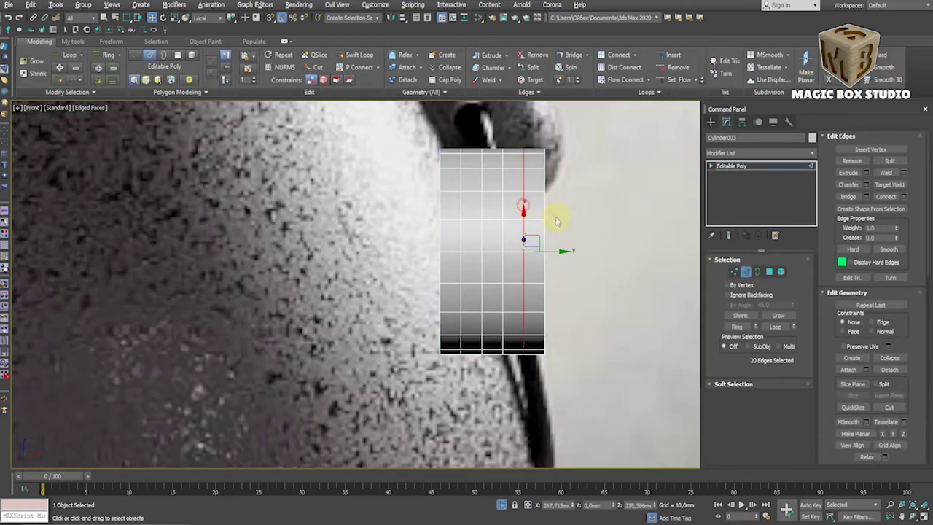
Shift the selected vertical edge loop left and orbit to face the outer cap
{"action": "left_click_drag", "start_coordinate": [560, 250], "coordinate": [537, 250]}
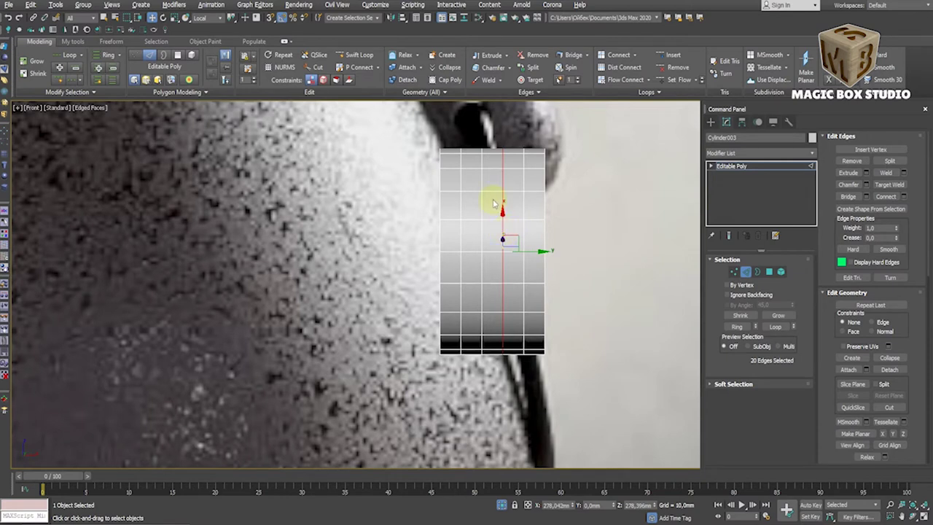
{"action": "key", "text": "4"}
{"action": "mouse_move", "coordinate": [593, 287]}
{"action": "middle_mouse_down", "text": "alt"}
{"action": "mouse_move", "coordinate": [562, 291]}
{"action": "mouse_move", "coordinate": [629, 267]}
{"action": "middle_mouse_up", "text": "alt"}
{"action": "key", "text": "6"}
{"action": "scroll", "coordinate": [609, 259], "scroll_direction": "down", "scroll_amount": 2}
{"action": "middle_click_drag", "start_coordinate": [559, 246], "coordinate": [500, 282], "text": "alt"}
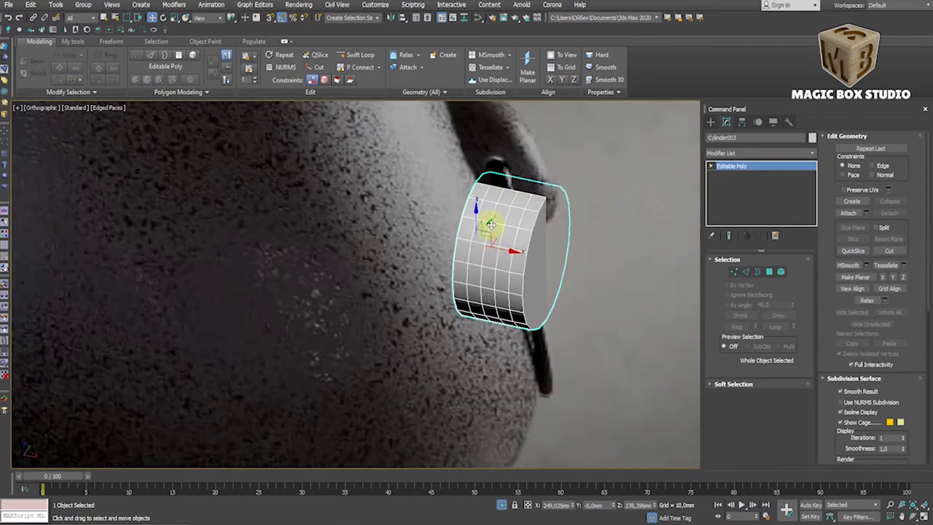
{"action": "middle_click_drag", "start_coordinate": [491, 224], "coordinate": [452, 262], "text": "alt"}
Inset the cylinder's outer cap polygon and select the cap's border edge loop
{"action": "left_click", "coordinate": [769, 271]}
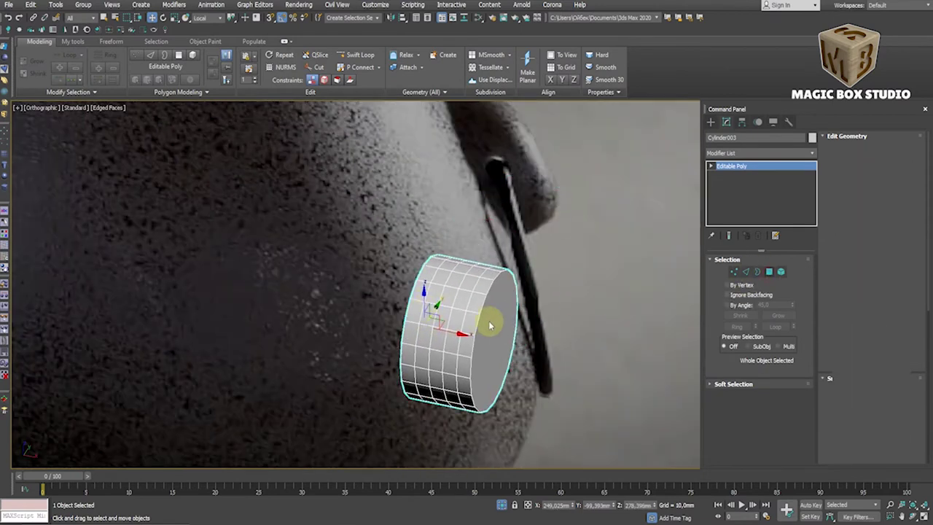
{"action": "left_click", "coordinate": [490, 321]}
{"action": "left_click", "coordinate": [903, 172]}
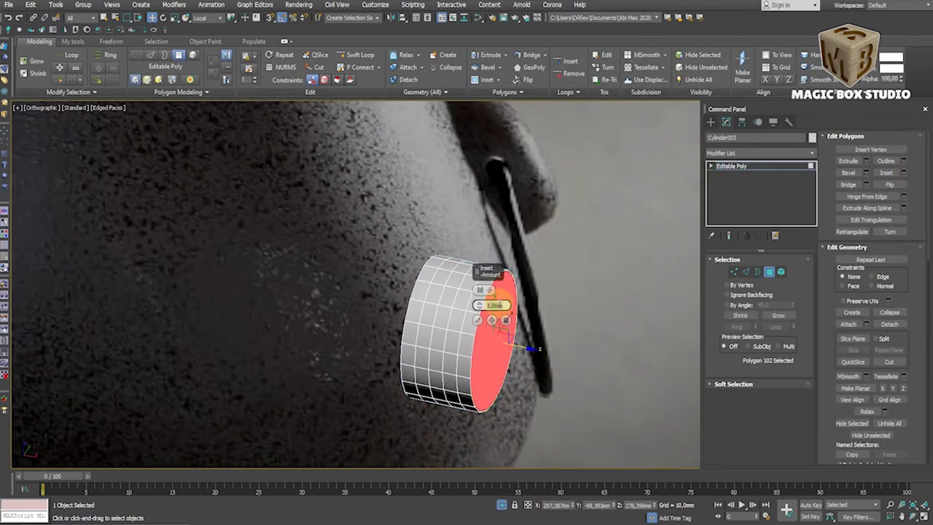
{"action": "left_click_drag", "start_coordinate": [492, 305], "coordinate": [492, 321]}
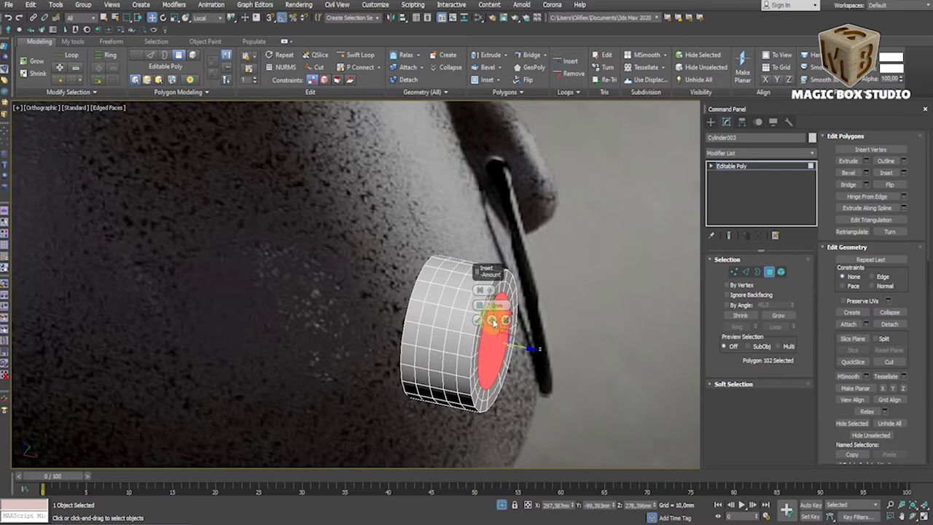
{"action": "left_click", "coordinate": [477, 321]}
{"action": "scroll", "coordinate": [506, 323], "scroll_direction": "up", "scroll_amount": 5}
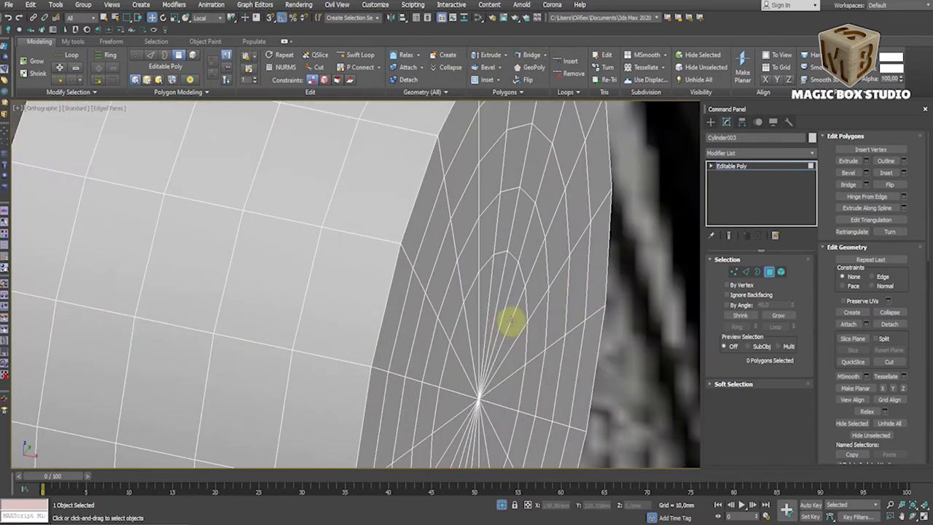
{"action": "scroll", "coordinate": [506, 323], "scroll_direction": "down", "scroll_amount": 4}
{"action": "key", "text": "2"}
{"action": "double_click", "coordinate": [493, 241]}
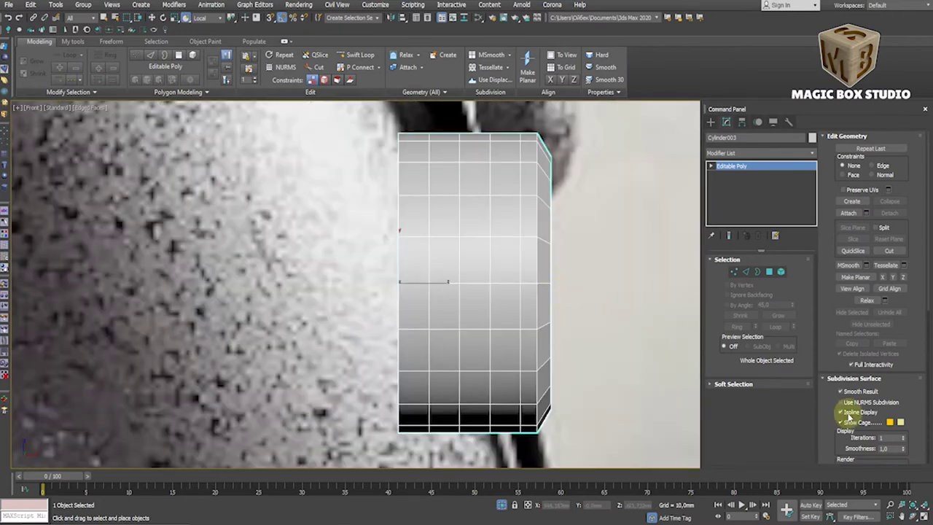
Enable NURMS on the lug with 3 iterations, preview it, then turn the smoothed preview off
{"action": "left_click", "coordinate": [840, 402]}
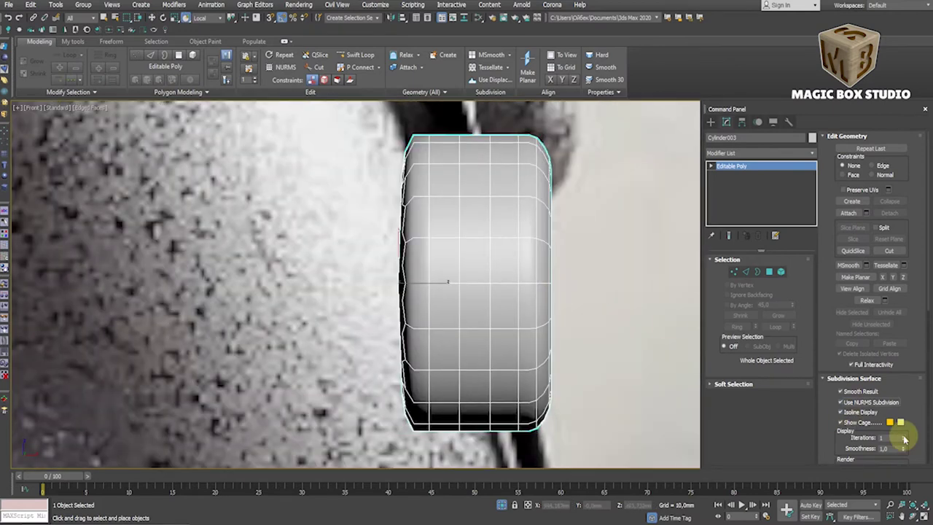
{"action": "scroll", "coordinate": [397, 182], "scroll_direction": "up", "scroll_amount": 2}
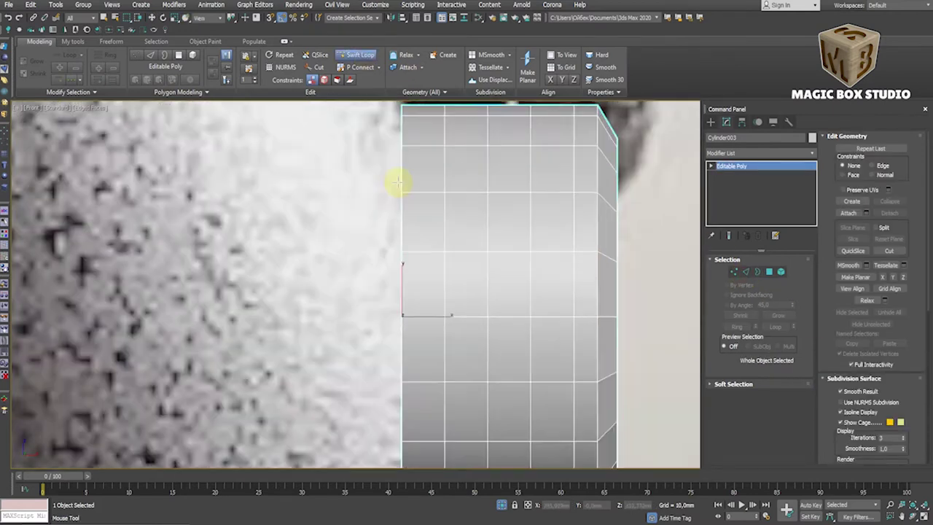
{"action": "scroll", "coordinate": [399, 182], "scroll_direction": "up", "scroll_amount": 3}
{"action": "left_click", "coordinate": [769, 271]}
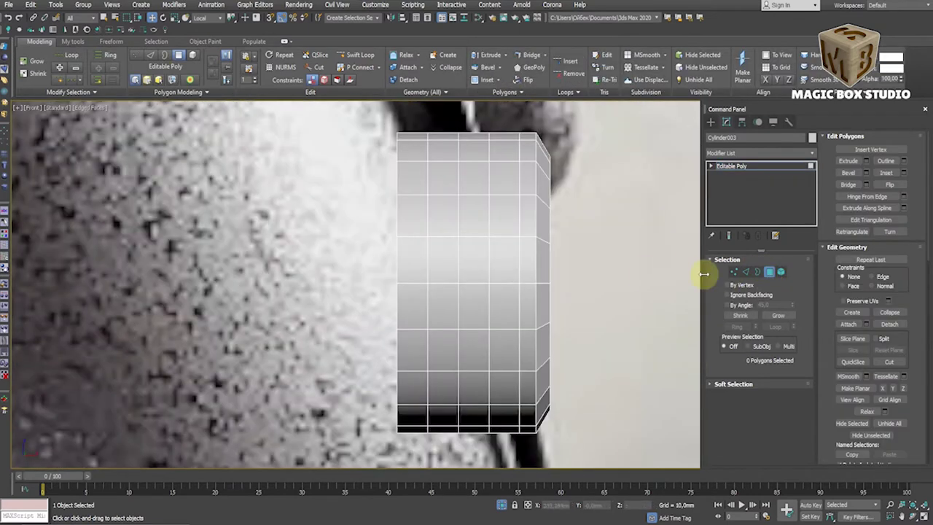
{"action": "left_click", "coordinate": [769, 271]}
{"action": "left_click", "coordinate": [841, 402]}
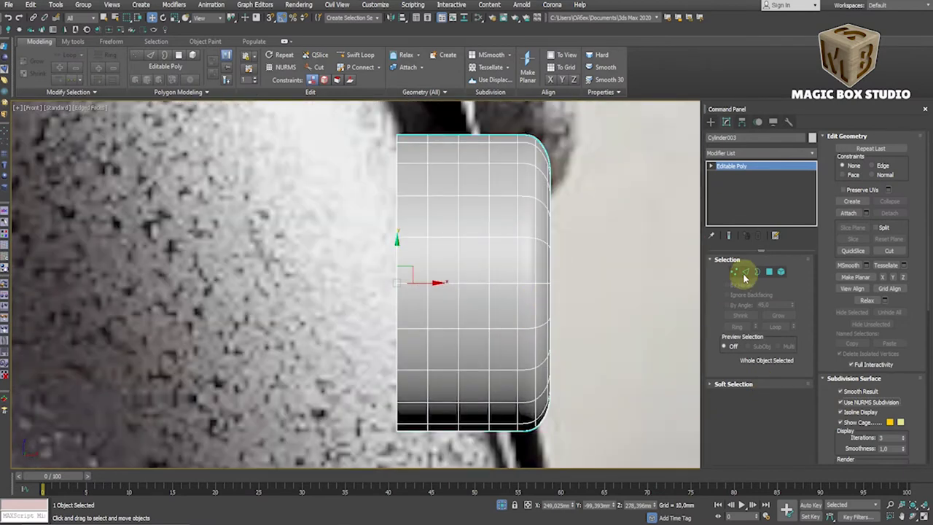
{"action": "left_click", "coordinate": [745, 271]}
{"action": "key", "text": "ctrl+q"}
{"action": "left_click", "coordinate": [758, 153]}
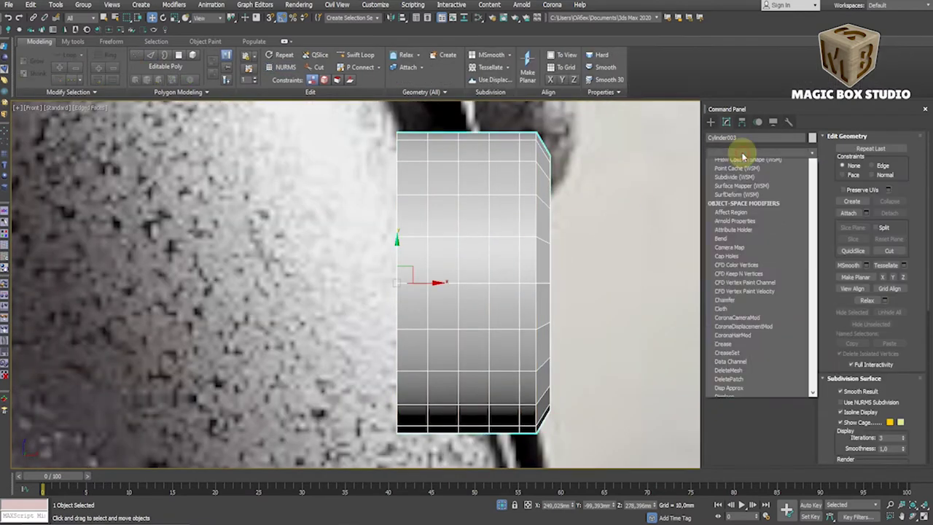
Add an FFD 3x3x3 to the lug and scale its control points to curve along the pot's belly
{"action": "scroll", "coordinate": [740, 218], "scroll_direction": "down", "scroll_amount": 5}
{"action": "left_click", "coordinate": [740, 181]}
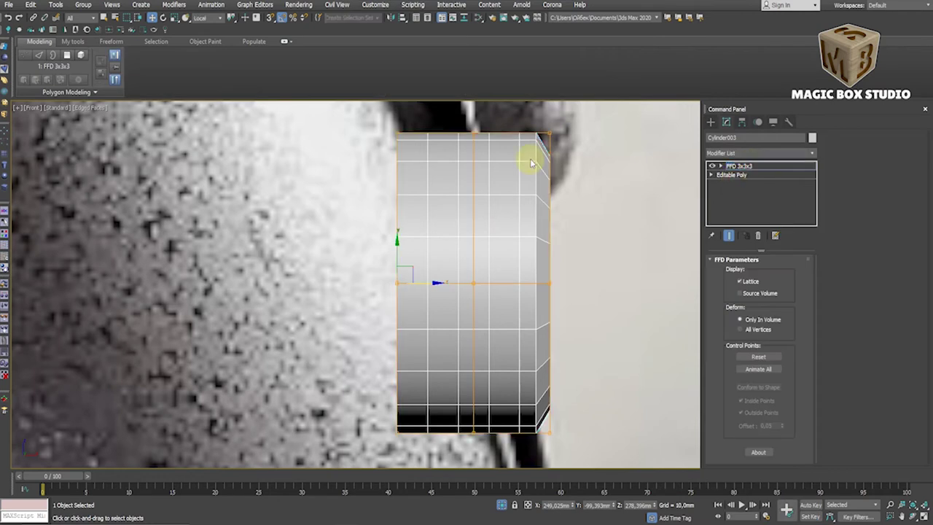
{"action": "scroll", "coordinate": [500, 135], "scroll_direction": "down", "scroll_amount": 3}
{"action": "key", "text": "r"}
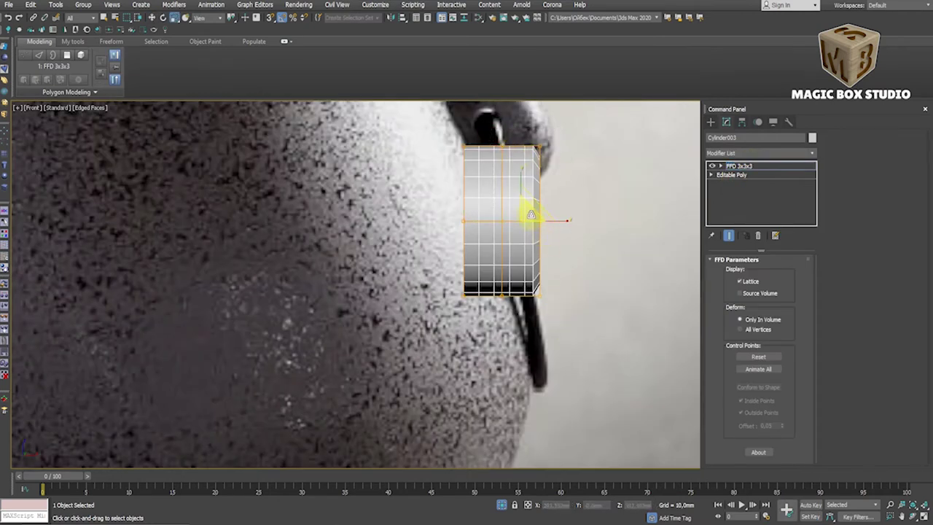
{"action": "left_click_drag", "start_coordinate": [531, 214], "coordinate": [530, 218]}
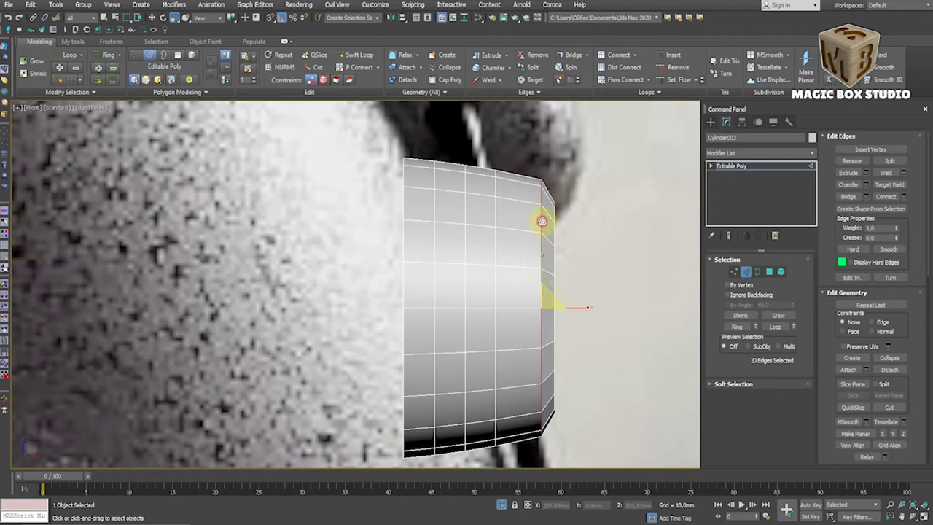
{"action": "key", "text": "w"}
{"action": "scroll", "coordinate": [561, 300], "scroll_direction": "down", "scroll_amount": 5}
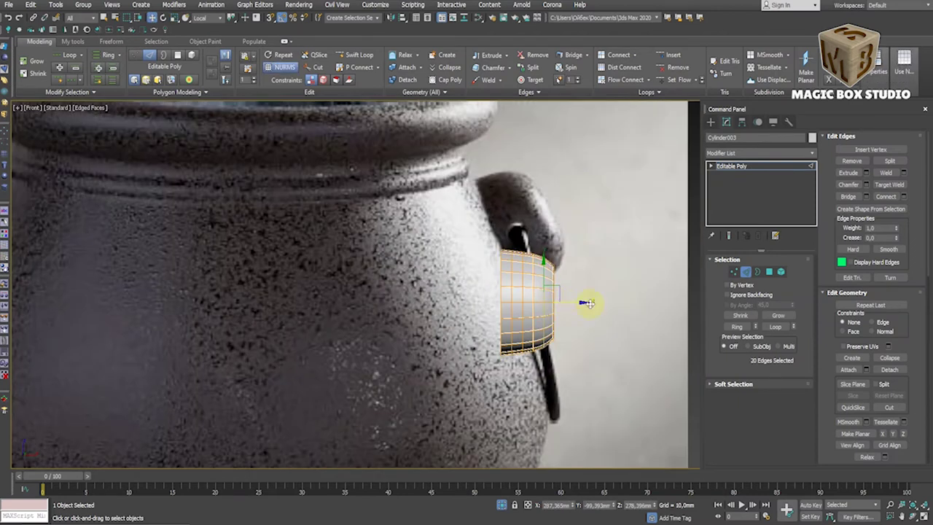
Scale the edge loop near the lug's outer cap to about 111% in Front view
{"action": "left_click", "coordinate": [746, 271]}
{"action": "scroll", "coordinate": [554, 296], "scroll_direction": "up", "scroll_amount": 5}
{"action": "scroll", "coordinate": [554, 296], "scroll_direction": "up", "scroll_amount": 2}
{"action": "left_click", "coordinate": [746, 271]}
{"action": "scroll", "coordinate": [593, 308], "scroll_direction": "down", "scroll_amount": 3}
{"action": "mouse_move", "coordinate": [593, 308]}
{"action": "middle_mouse_down", "text": "alt"}
{"action": "mouse_move", "coordinate": [558, 306]}
{"action": "mouse_move", "coordinate": [529, 260]}
{"action": "mouse_move", "coordinate": [589, 319]}
{"action": "mouse_move", "coordinate": [579, 313]}
{"action": "middle_mouse_up", "text": "alt"}
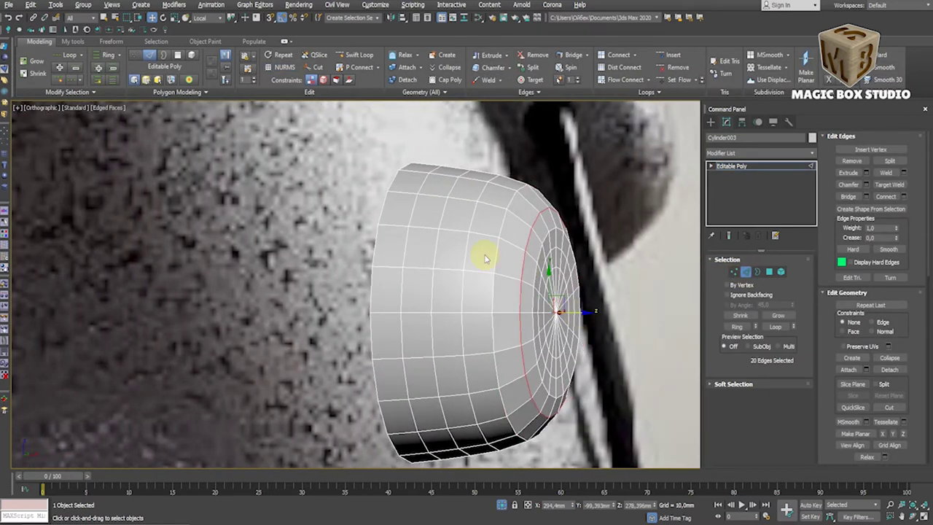
{"action": "key", "text": "ctrl+z"}
{"action": "key", "text": "ctrl+z"}
{"action": "key", "text": "ctrl+z"}
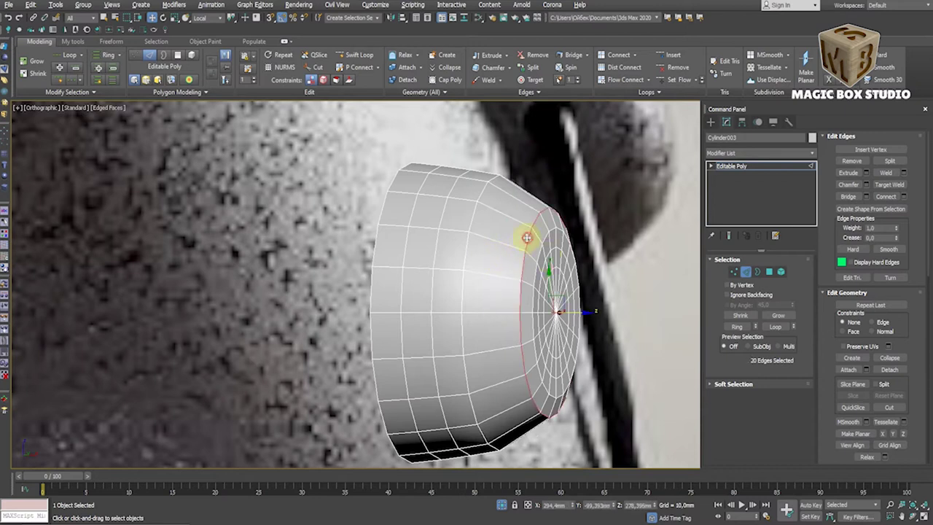
{"action": "key", "text": "f"}
{"action": "key", "text": "r"}
{"action": "left_click_drag", "start_coordinate": [450, 273], "coordinate": [454, 270]}
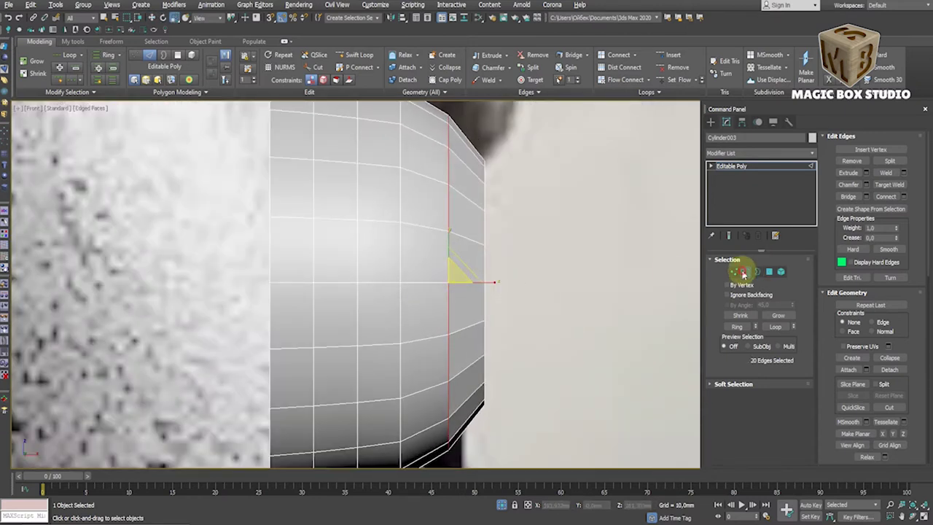
Shift a column of lug vertices to narrow the lug
{"action": "left_click", "coordinate": [744, 273]}
{"action": "scroll", "coordinate": [659, 368], "scroll_direction": "down", "scroll_amount": 3}
{"action": "scroll", "coordinate": [611, 333], "scroll_direction": "down", "scroll_amount": 2}
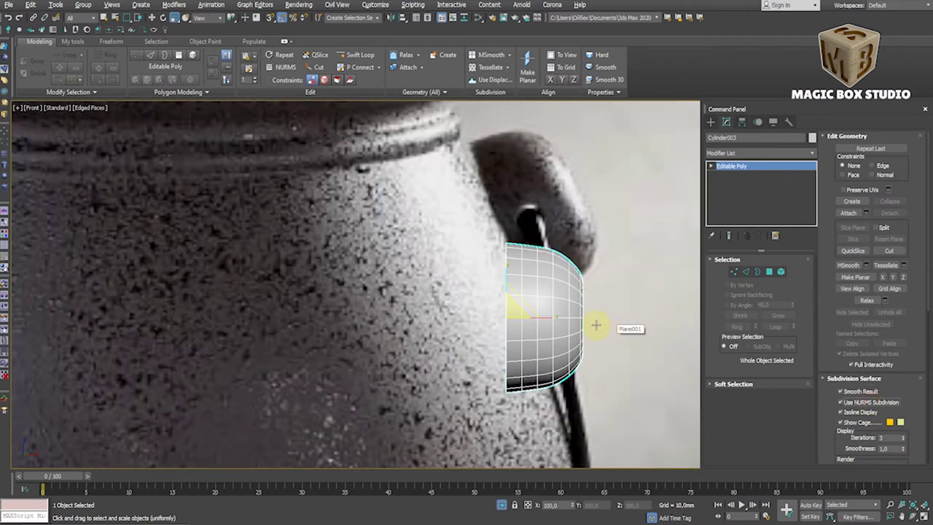
{"action": "scroll", "coordinate": [586, 317], "scroll_direction": "up", "scroll_amount": 3}
{"action": "left_click", "coordinate": [734, 271]}
{"action": "scroll", "coordinate": [479, 270], "scroll_direction": "up", "scroll_amount": 1}
{"action": "scroll", "coordinate": [481, 268], "scroll_direction": "down", "scroll_amount": 1}
{"action": "left_click_drag", "start_coordinate": [483, 461], "coordinate": [483, 454]}
Select the outer cap's centre vertex and enable Soft Selection with a raised Bubble and wider Falloff
{"action": "left_click", "coordinate": [735, 273]}
{"action": "middle_click_drag", "start_coordinate": [684, 290], "coordinate": [575, 316], "text": "alt"}
{"action": "left_click", "coordinate": [576, 316]}
{"action": "scroll", "coordinate": [575, 316], "scroll_direction": "up", "scroll_amount": 3}
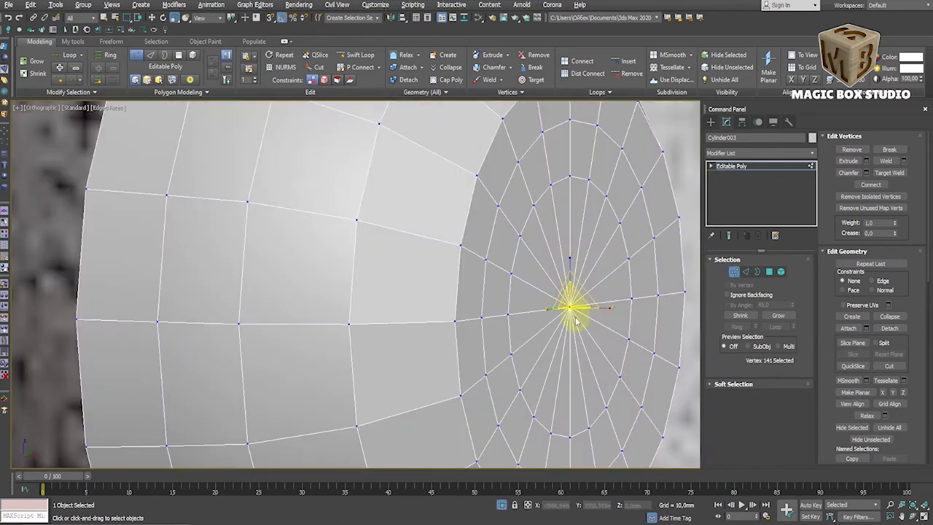
{"action": "scroll", "coordinate": [576, 321], "scroll_direction": "up", "scroll_amount": 2}
{"action": "scroll", "coordinate": [581, 328], "scroll_direction": "down", "scroll_amount": 4}
{"action": "left_click", "coordinate": [733, 384]}
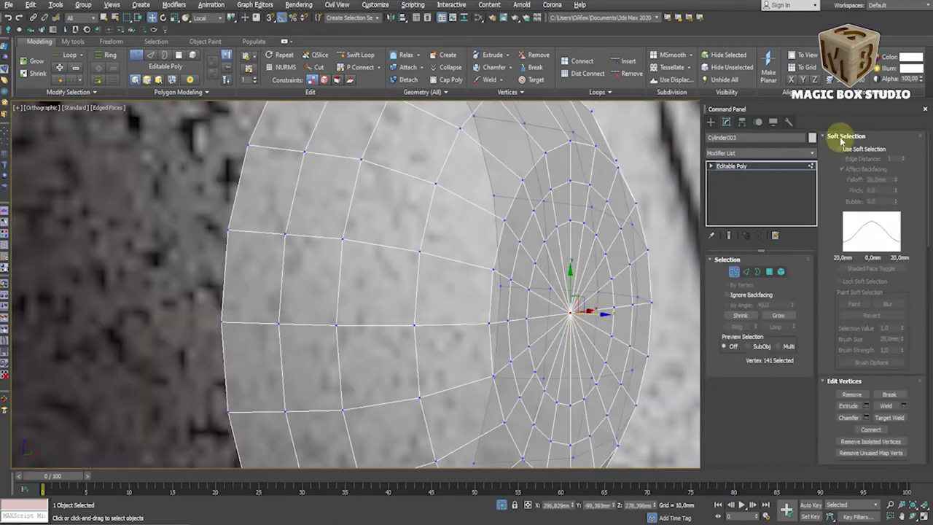
{"action": "left_click", "coordinate": [839, 149]}
{"action": "left_click_drag", "start_coordinate": [899, 186], "coordinate": [899, 164]}
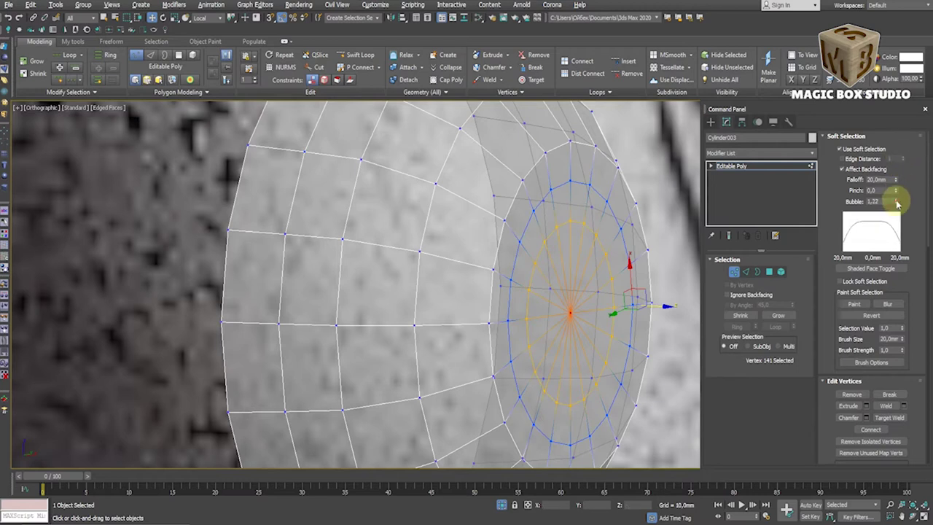
{"action": "left_click_drag", "start_coordinate": [897, 205], "coordinate": [899, 156]}
Turn Soft Selection off and preview the whole lug with NURMS smoothing
{"action": "key", "text": "f"}
{"action": "left_click", "coordinate": [839, 148]}
{"action": "left_click", "coordinate": [846, 136]}
{"action": "left_click", "coordinate": [734, 271]}
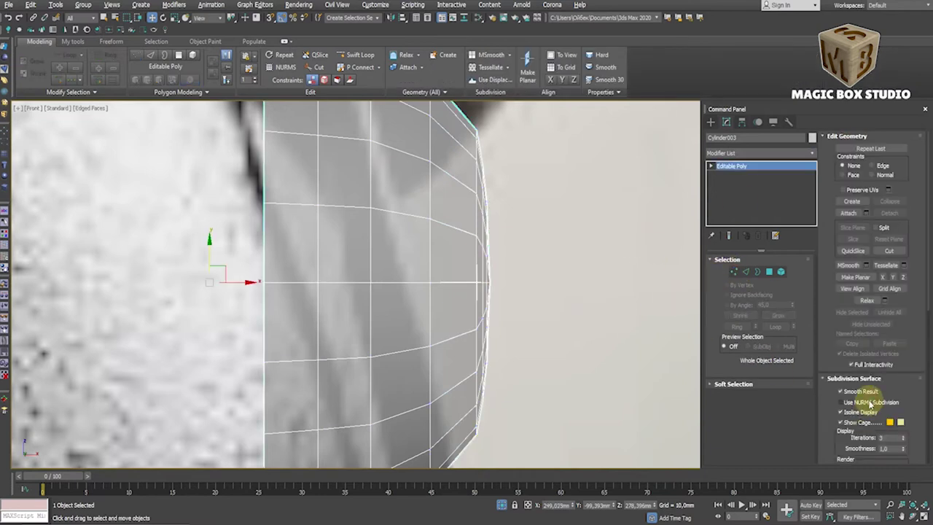
{"action": "left_click", "coordinate": [869, 403]}
{"action": "scroll", "coordinate": [604, 359], "scroll_direction": "down", "scroll_amount": 5}
{"action": "scroll", "coordinate": [592, 349], "scroll_direction": "up", "scroll_amount": 3}
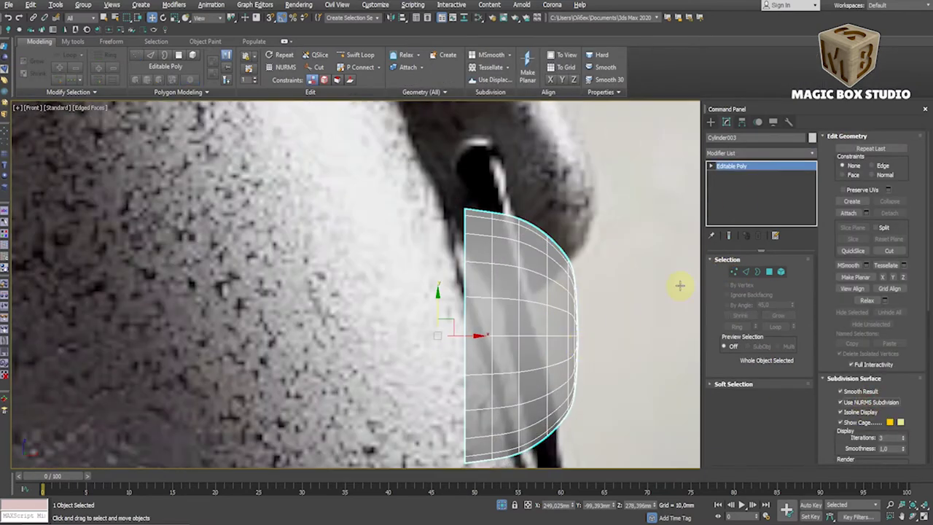
{"action": "scroll", "coordinate": [589, 291], "scroll_direction": "up", "scroll_amount": 3}
Select the lug's vertical edge loop, scale it, and isolate the lug on its own
{"action": "key", "text": "2"}
{"action": "double_click", "coordinate": [536, 342]}
{"action": "key", "text": "2"}
{"action": "key", "text": "r"}
{"action": "scroll", "coordinate": [634, 329], "scroll_direction": "down", "scroll_amount": 5}
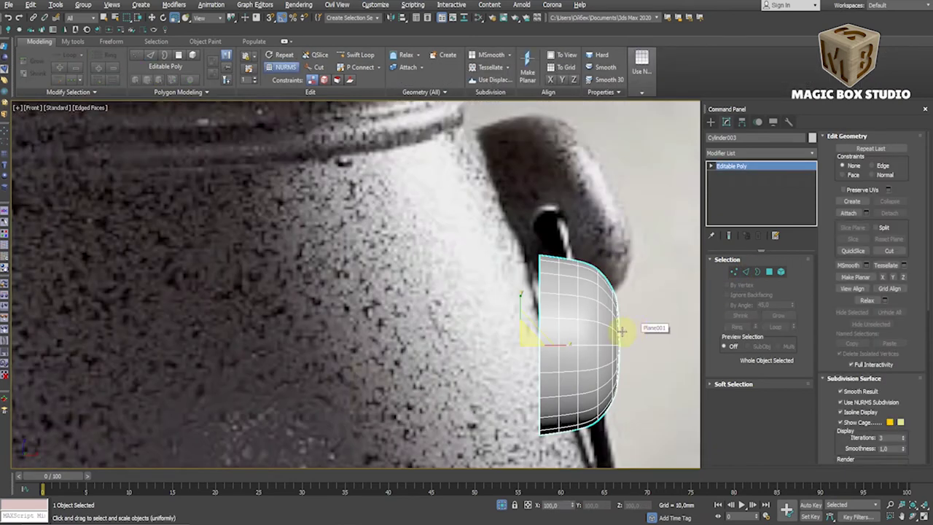
{"action": "scroll", "coordinate": [622, 331], "scroll_direction": "down", "scroll_amount": 5}
{"action": "key", "text": "z"}
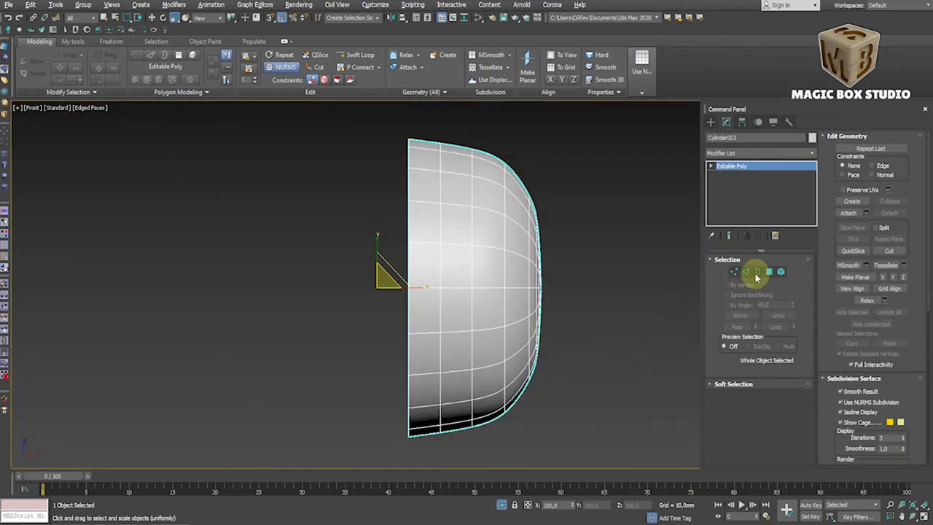
Turn off the smooth preview and switch to face editing, abandoning an edge-loop insertion
{"action": "key", "text": "ctrl+BackSpace"}
{"action": "scroll", "coordinate": [542, 301], "scroll_direction": "up", "scroll_amount": 3}
{"action": "left_click", "coordinate": [769, 271]}
{"action": "left_click", "coordinate": [360, 57]}
{"action": "right_click", "coordinate": [481, 169]}
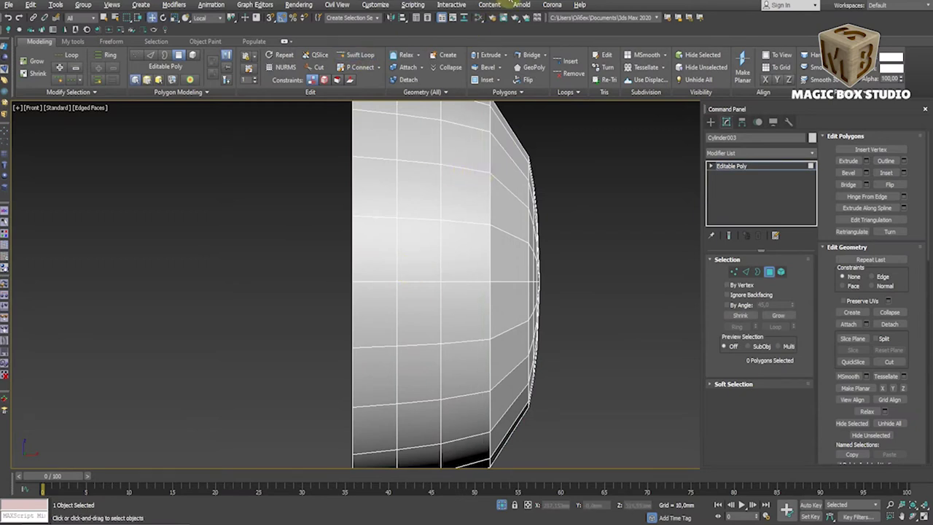
Select a 2x2 block of side faces on both the front and back of the lug
{"action": "left_click", "coordinate": [429, 251]}
{"action": "left_click", "coordinate": [466, 248], "text": "ctrl"}
{"action": "left_click", "coordinate": [467, 309], "text": "ctrl"}
{"action": "left_click", "coordinate": [412, 302], "text": "ctrl"}
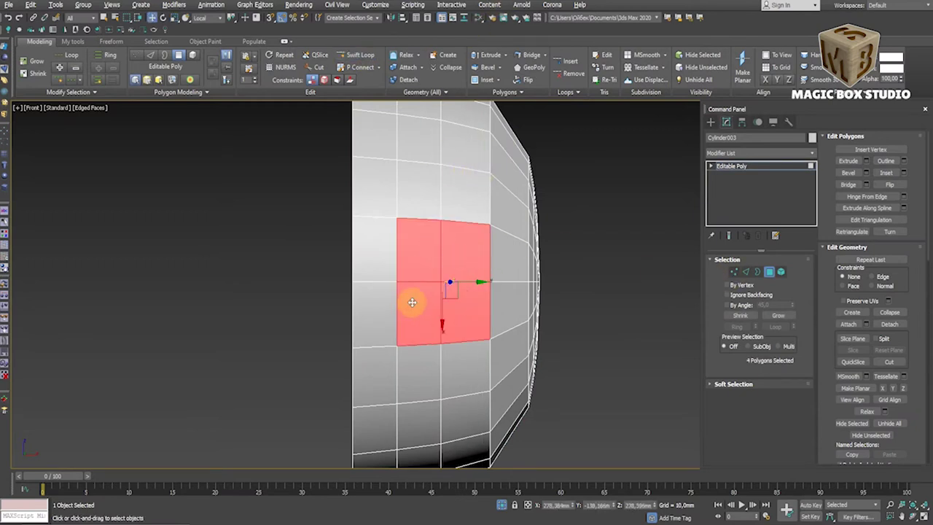
{"action": "left_click", "coordinate": [32, 107]}
{"action": "left_click", "coordinate": [63, 194]}
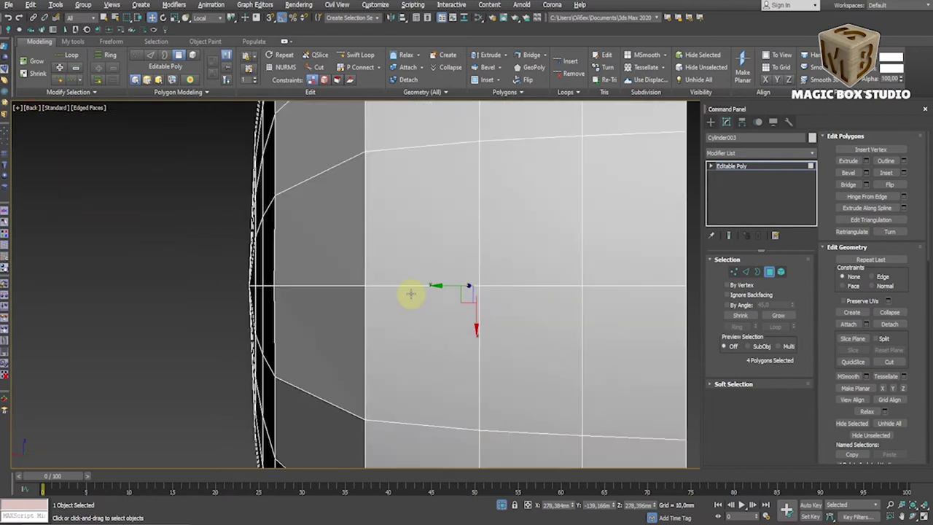
{"action": "left_click", "coordinate": [494, 226], "text": "ctrl"}
{"action": "left_click", "coordinate": [504, 297], "text": "ctrl"}
{"action": "left_click", "coordinate": [447, 306], "text": "ctrl"}
{"action": "key", "text": "f"}
Inset the faces 2.136 mm, delete them, and round the hole border with Spherify
{"action": "left_click", "coordinate": [902, 172]}
{"action": "left_click_drag", "start_coordinate": [481, 310], "coordinate": [479, 291]}
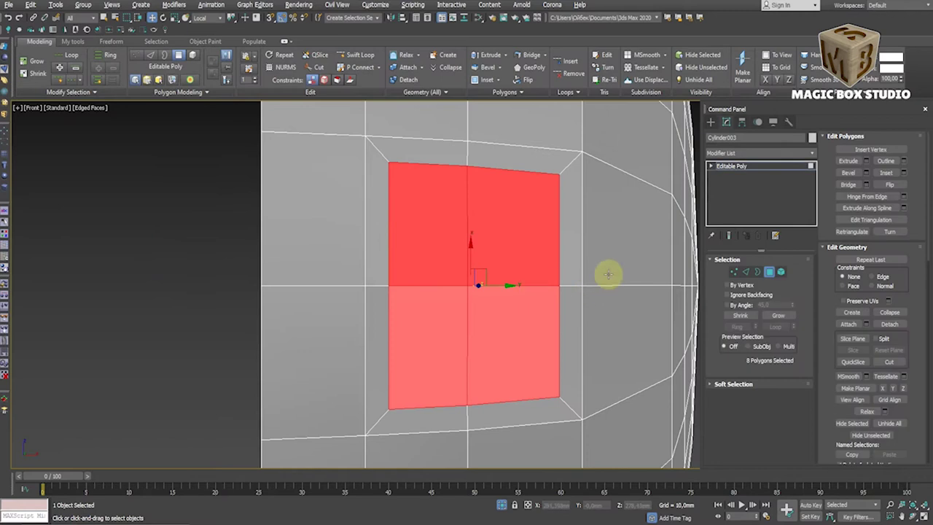
{"action": "key", "text": "Delete"}
{"action": "left_click", "coordinate": [737, 272]}
{"action": "left_click", "coordinate": [531, 173]}
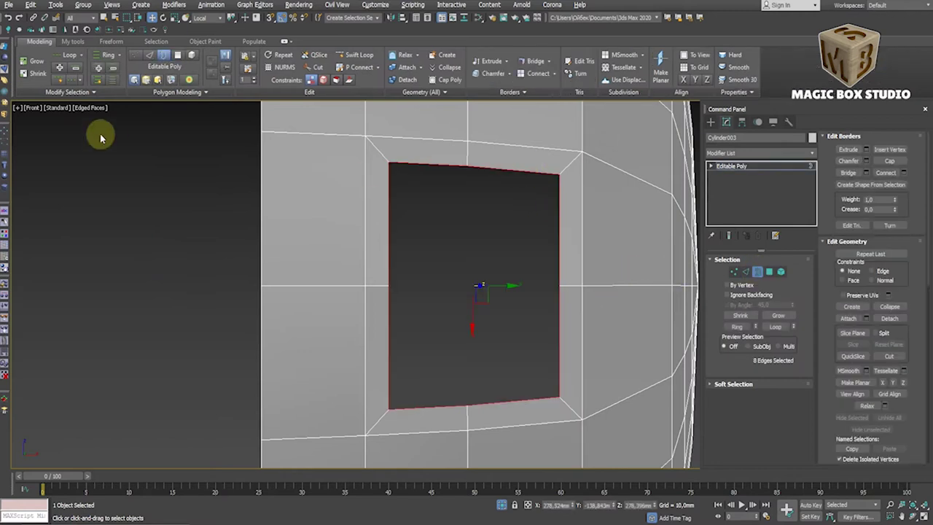
{"action": "right_click", "coordinate": [509, 239]}
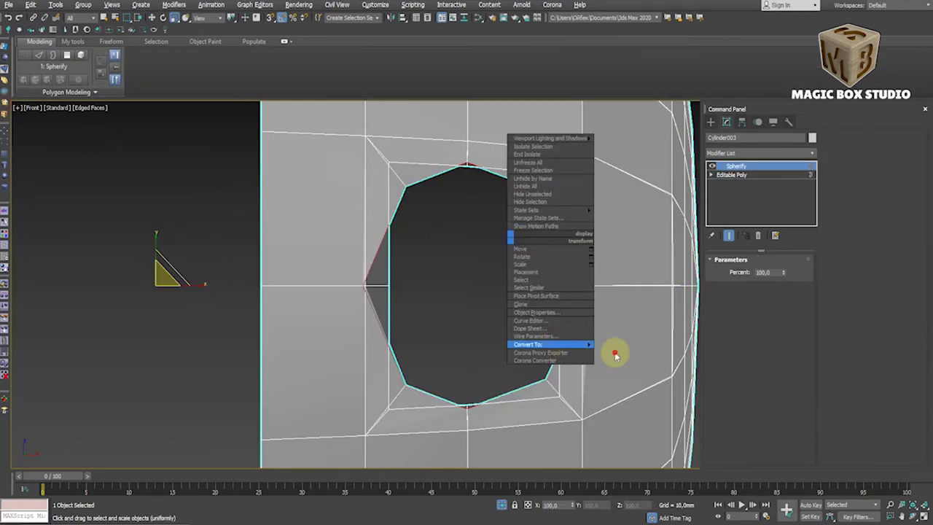
Collapse the Spherify modifier into the lug and convert it back to an Editable Poly
{"action": "left_click", "coordinate": [627, 359]}
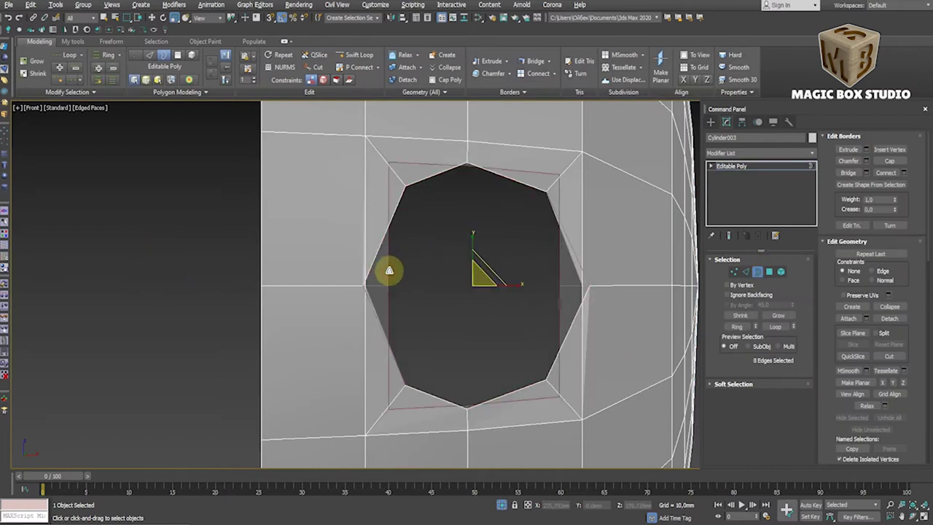
{"action": "key", "text": "ctrl+z"}
{"action": "right_click", "coordinate": [532, 210]}
{"action": "left_click", "coordinate": [599, 323]}
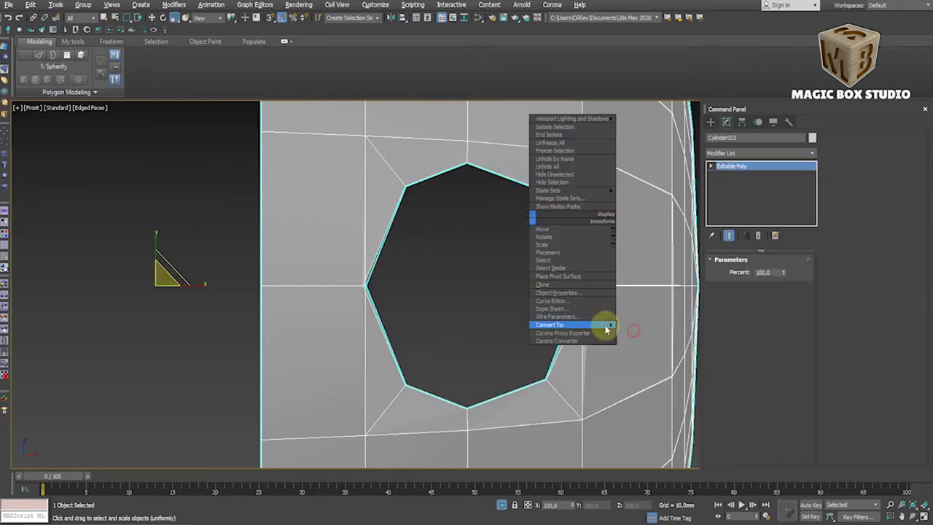
{"action": "left_click", "coordinate": [757, 271]}
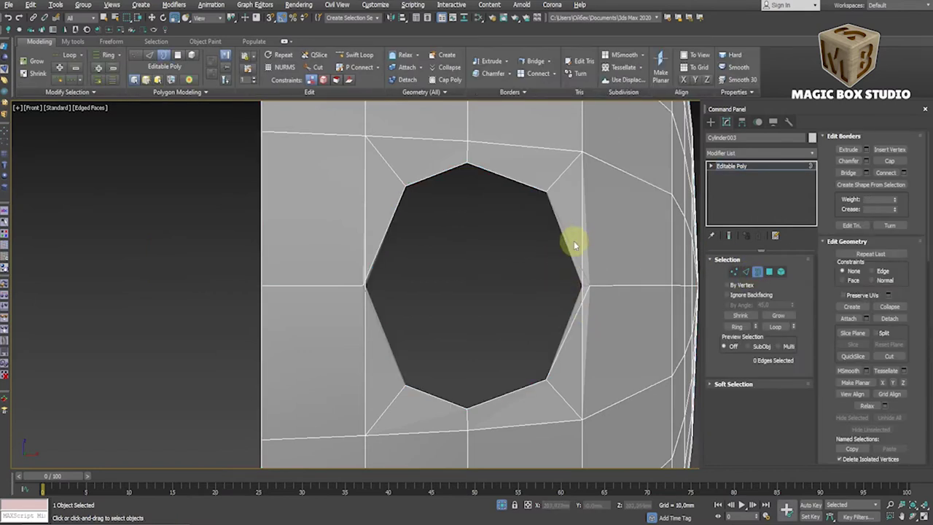
{"action": "scroll", "coordinate": [510, 253], "scroll_direction": "down", "scroll_amount": 5}
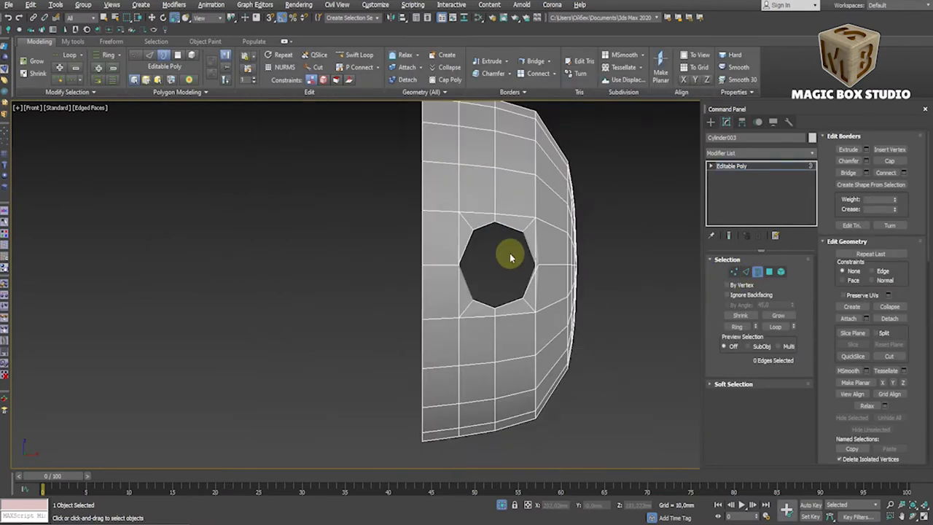
{"action": "scroll", "coordinate": [508, 252], "scroll_direction": "up", "scroll_amount": 4}
{"action": "right_click", "coordinate": [483, 270]}
{"action": "left_click", "coordinate": [585, 385]}
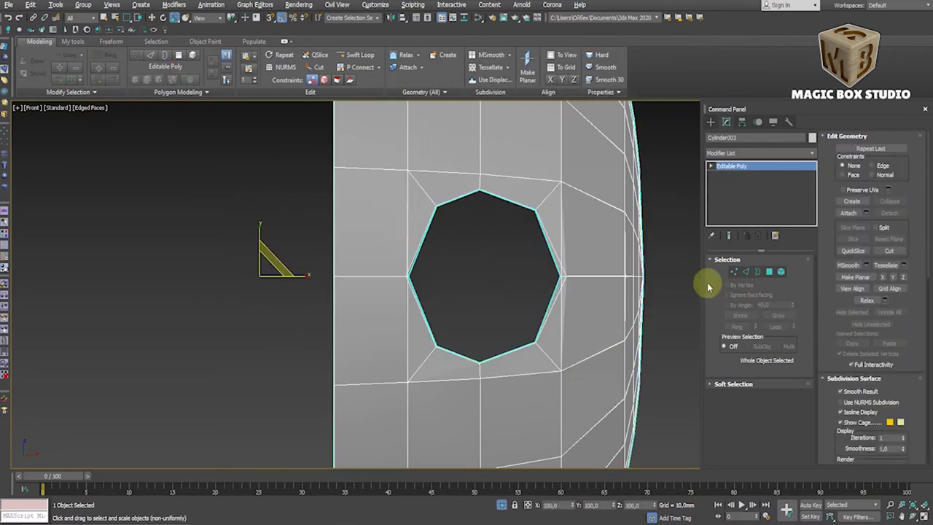
Select both hole border loops and scale them down uniformly
{"action": "left_click", "coordinate": [758, 272]}
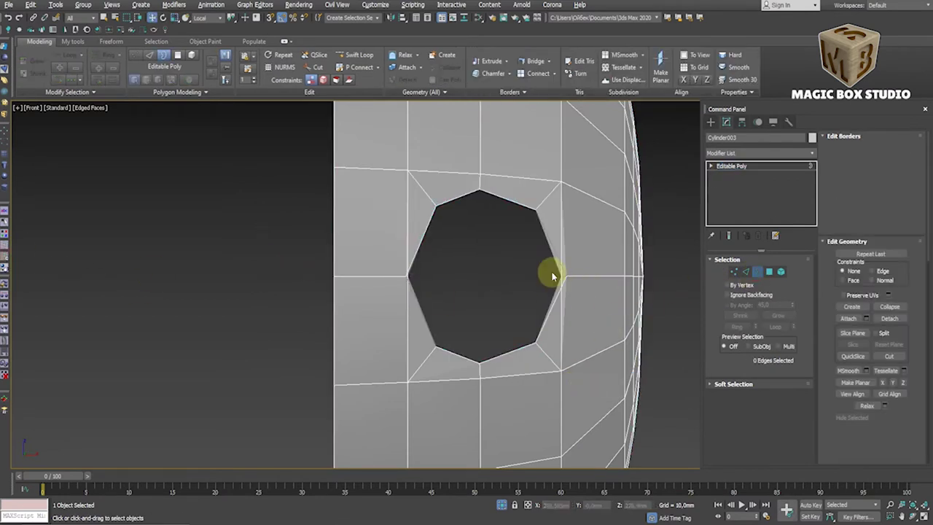
{"action": "middle_click_drag", "start_coordinate": [520, 265], "coordinate": [566, 328], "text": "alt"}
{"action": "left_click", "coordinate": [508, 285]}
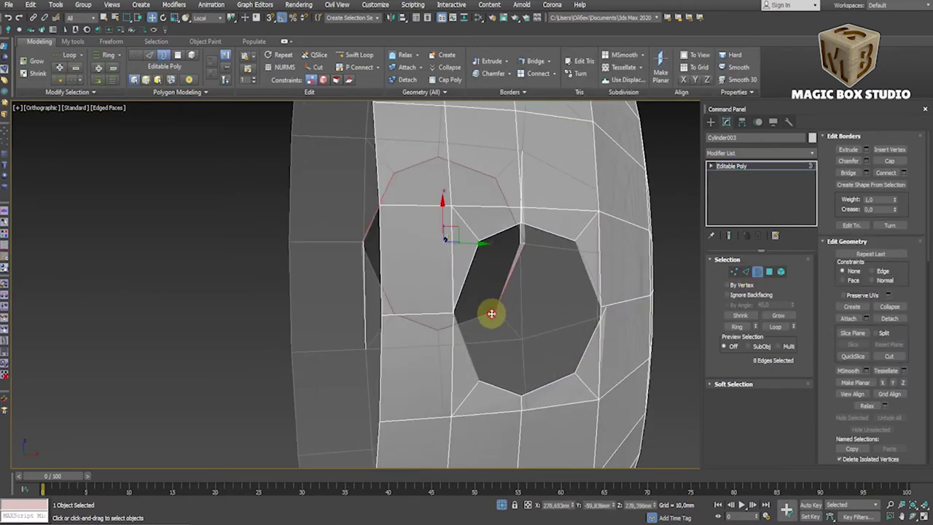
{"action": "left_click", "coordinate": [586, 343], "text": "ctrl"}
{"action": "key", "text": "f"}
{"action": "key", "text": "r"}
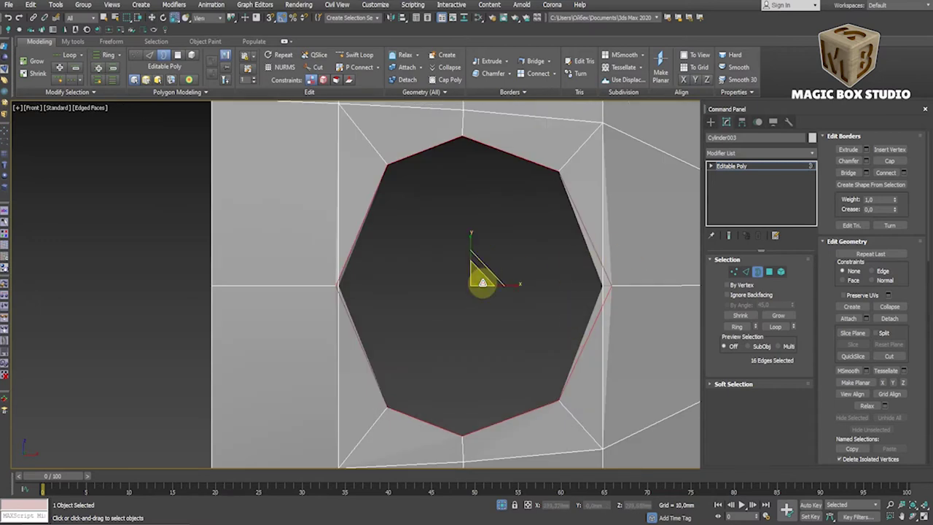
{"action": "left_click_drag", "start_coordinate": [484, 291], "coordinate": [485, 296]}
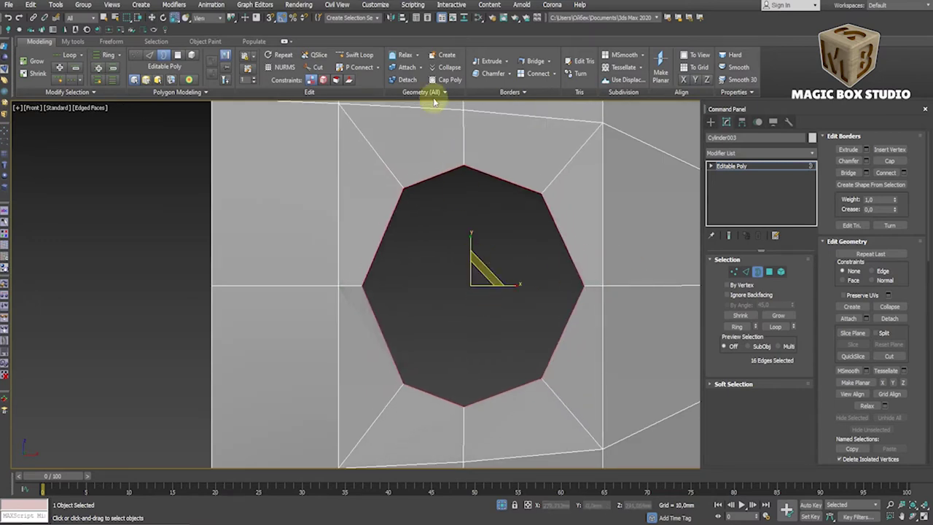
Swift Loop supporting edge loops below, above and to the right of the hole
{"action": "left_click", "coordinate": [359, 55]}
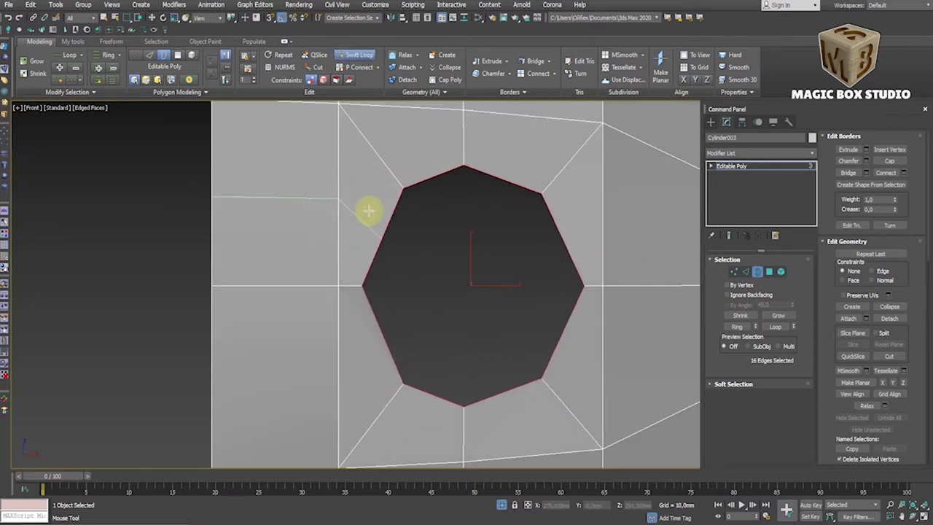
{"action": "left_click", "coordinate": [335, 360]}
{"action": "left_click", "coordinate": [324, 214]}
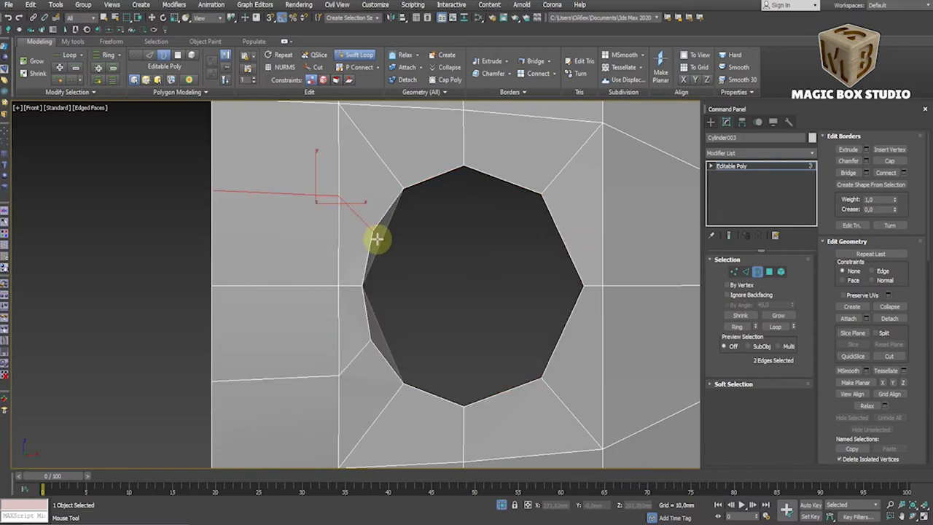
{"action": "left_click", "coordinate": [592, 248]}
{"action": "mouse_move", "coordinate": [600, 364]}
{"action": "middle_mouse_down", "text": "alt"}
{"action": "mouse_move", "coordinate": [590, 343]}
{"action": "mouse_move", "coordinate": [452, 361]}
{"action": "mouse_move", "coordinate": [415, 327]}
{"action": "middle_mouse_up", "text": "alt"}
{"action": "scroll", "coordinate": [401, 321], "scroll_direction": "up", "scroll_amount": 5}
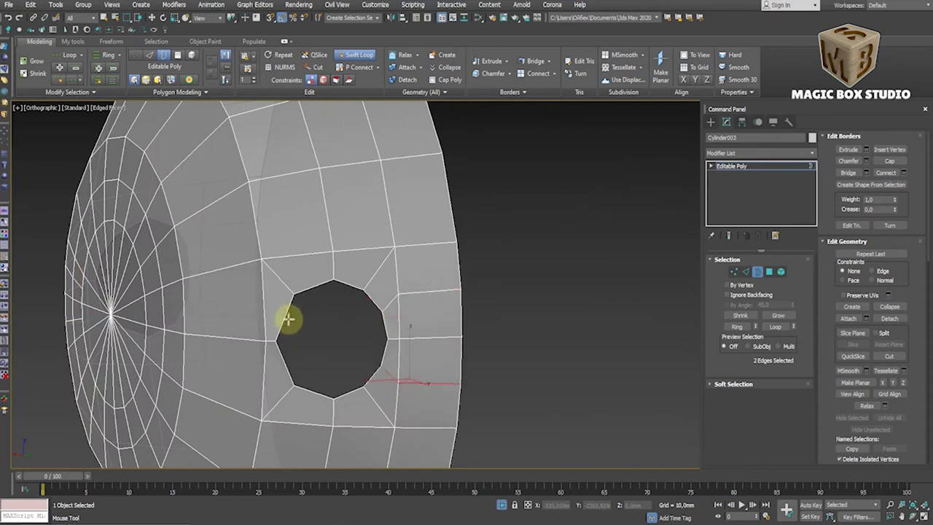
{"action": "key", "text": "f"}
{"action": "scroll", "coordinate": [433, 333], "scroll_direction": "down", "scroll_amount": 3}
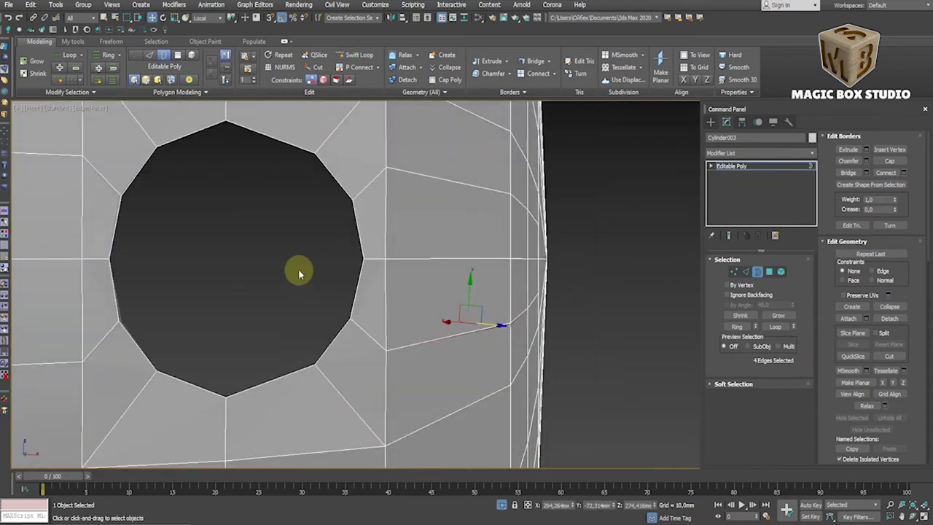
Try a Spherify on the hole's border loop, then undo it and return to vertex editing
{"action": "left_click", "coordinate": [290, 145]}
{"action": "left_click", "coordinate": [6, 102]}
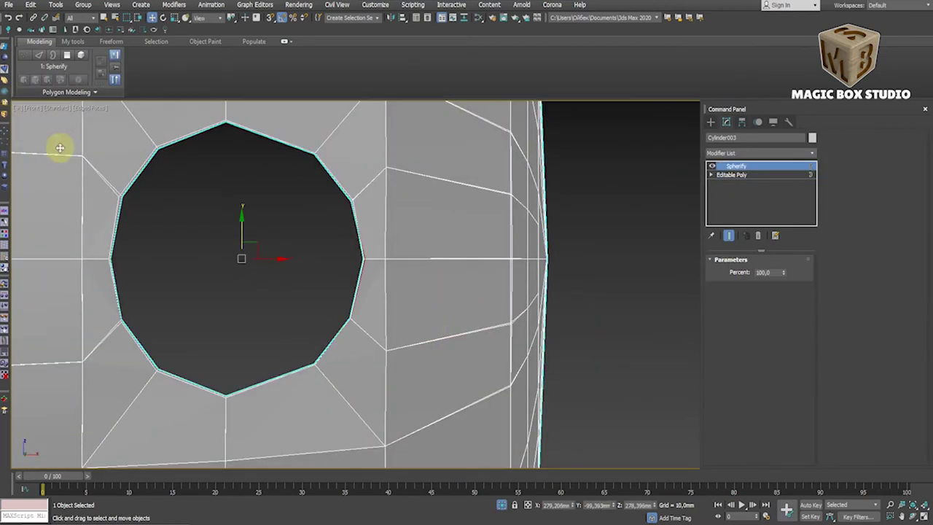
{"action": "key", "text": "ctrl+z"}
{"action": "left_click", "coordinate": [734, 271]}
{"action": "scroll", "coordinate": [270, 155], "scroll_direction": "up", "scroll_amount": 2}
Line up the hole's top and bottom vertices using the View coordinate system
{"action": "left_click", "coordinate": [290, 166]}
{"action": "middle_click_drag", "start_coordinate": [288, 164], "coordinate": [424, 210]}
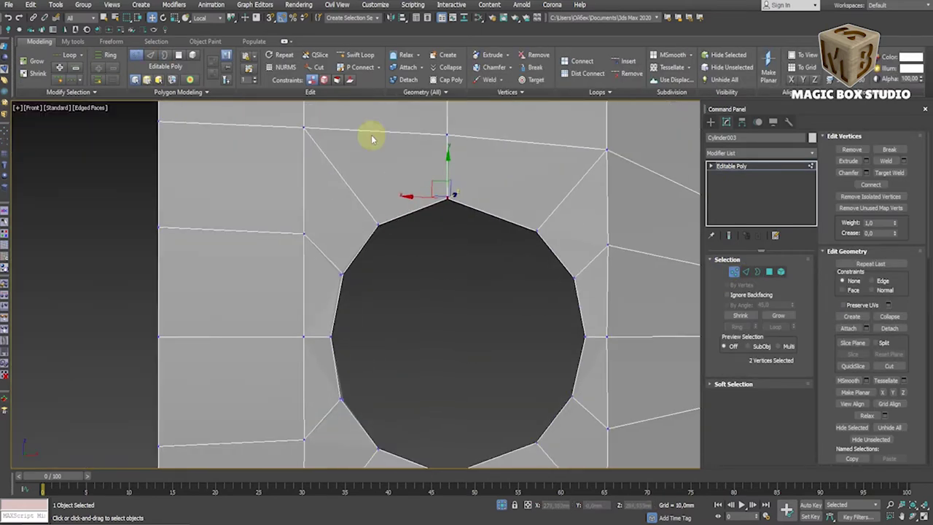
{"action": "left_click", "coordinate": [214, 25]}
{"action": "left_click", "coordinate": [206, 36]}
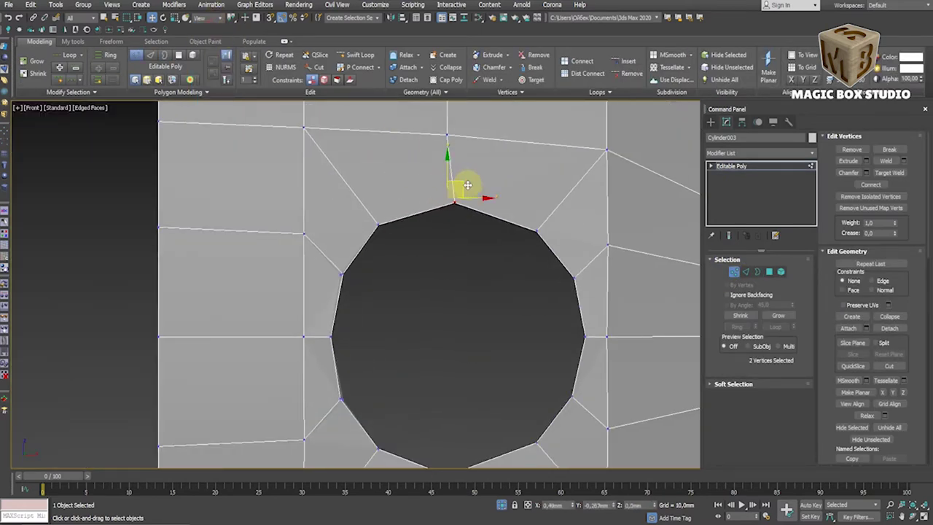
{"action": "middle_click_drag", "start_coordinate": [506, 298], "coordinate": [472, 230]}
{"action": "left_click", "coordinate": [422, 406]}
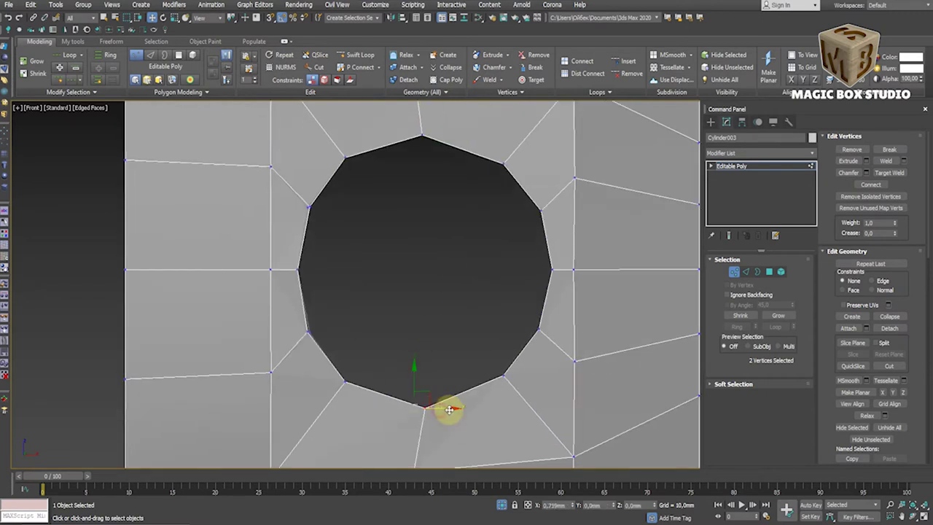
{"action": "left_click_drag", "start_coordinate": [446, 409], "coordinate": [461, 353]}
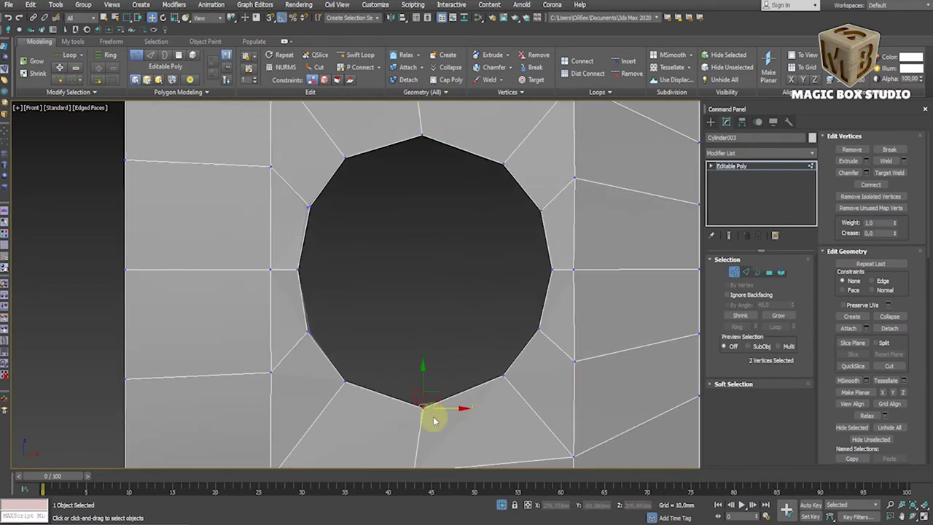
Insert an edge loop around the hole and check it from the back view
{"action": "left_click", "coordinate": [734, 271]}
{"action": "left_click", "coordinate": [360, 55]}
{"action": "left_click", "coordinate": [419, 121]}
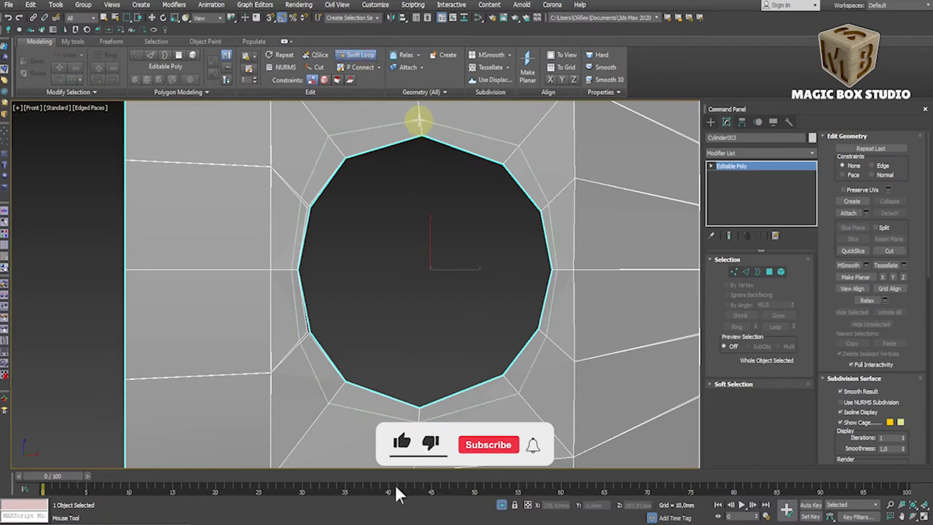
{"action": "right_click", "coordinate": [417, 121]}
{"action": "middle_click_drag", "start_coordinate": [417, 146], "coordinate": [386, 213], "text": "alt"}
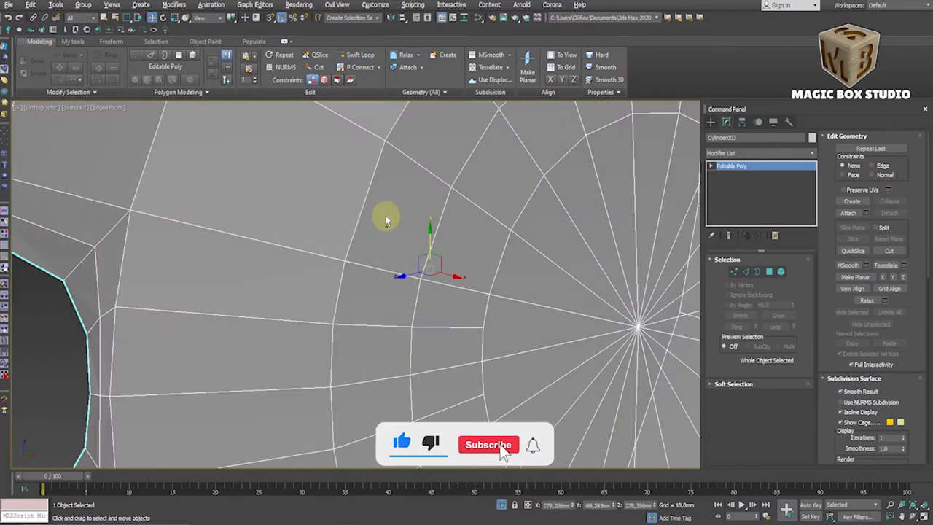
{"action": "left_click", "coordinate": [37, 108]}
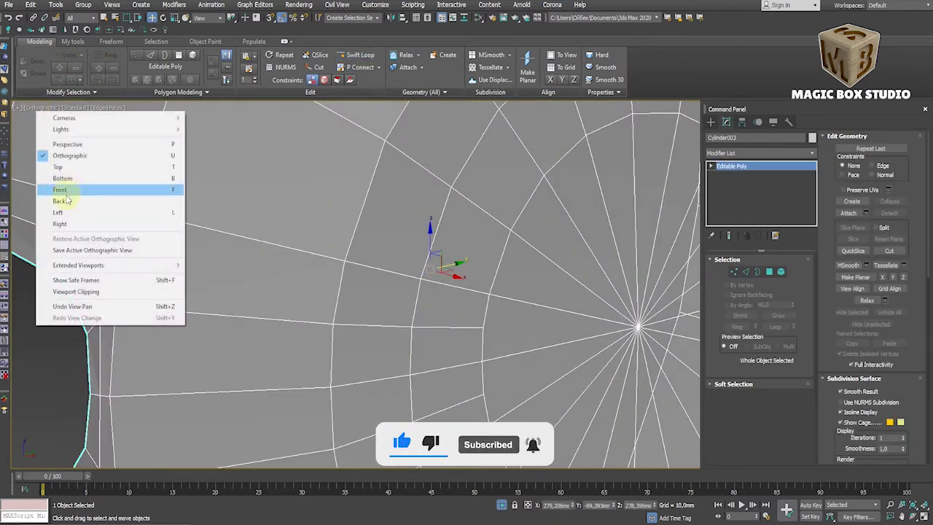
{"action": "left_click", "coordinate": [55, 191]}
{"action": "scroll", "coordinate": [509, 295], "scroll_direction": "up", "scroll_amount": 5}
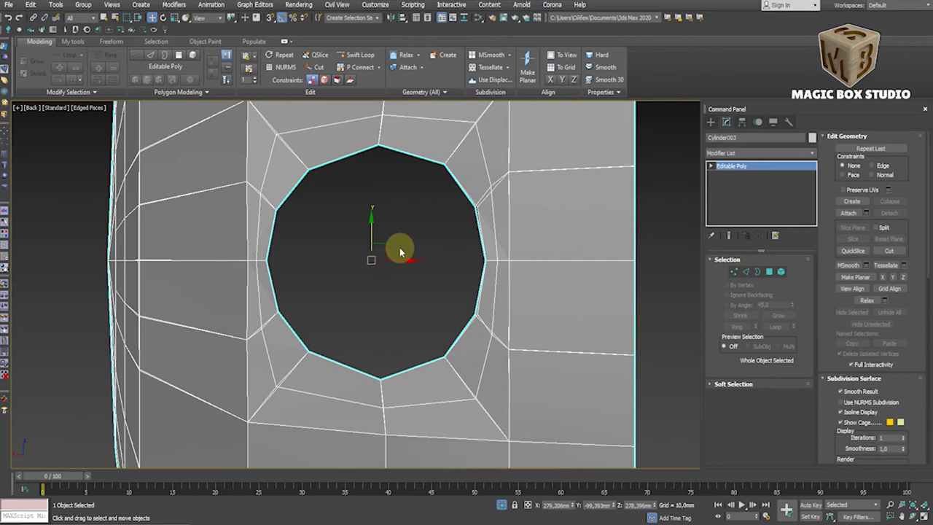
{"action": "left_click", "coordinate": [359, 55]}
{"action": "right_click", "coordinate": [379, 113]}
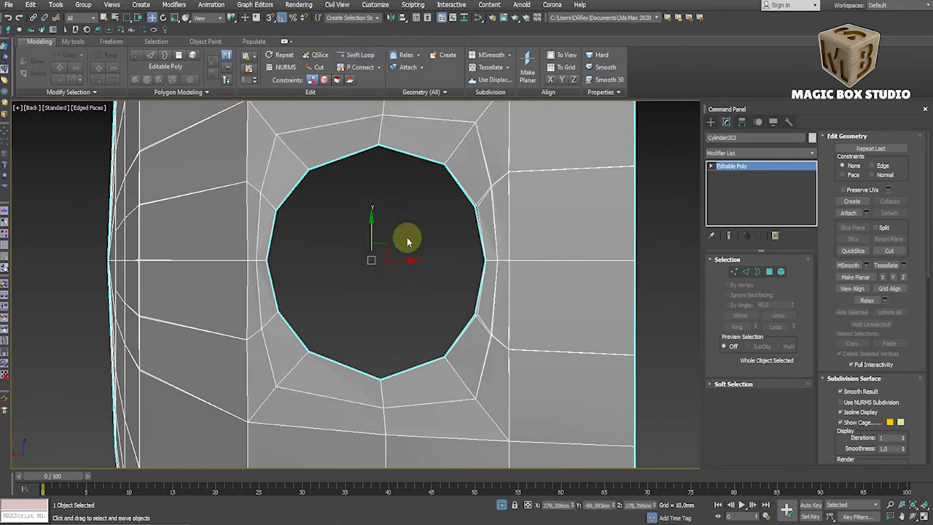
Enable NURMS with higher iterations and even out the rim vertices around the hole
{"action": "left_click", "coordinate": [841, 402]}
{"action": "left_click", "coordinate": [904, 435]}
{"action": "left_click", "coordinate": [735, 272]}
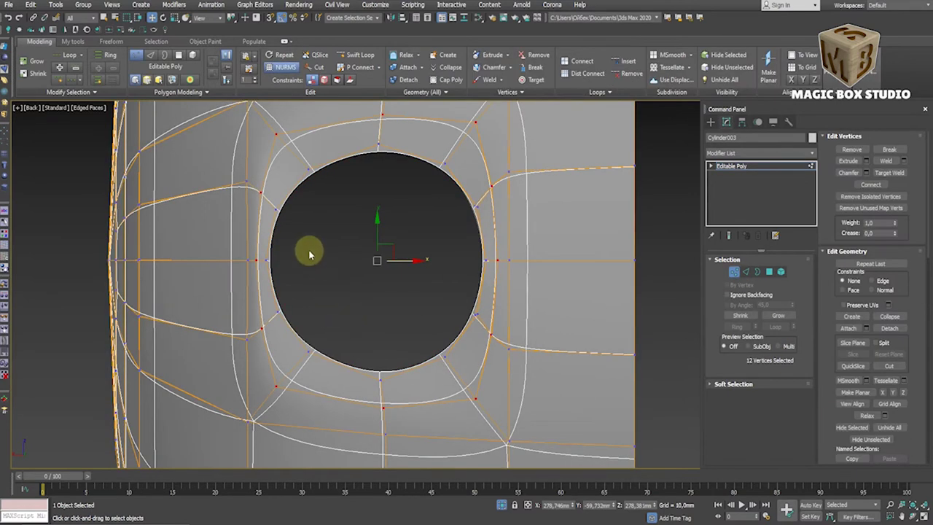
{"action": "left_click", "coordinate": [450, 159]}
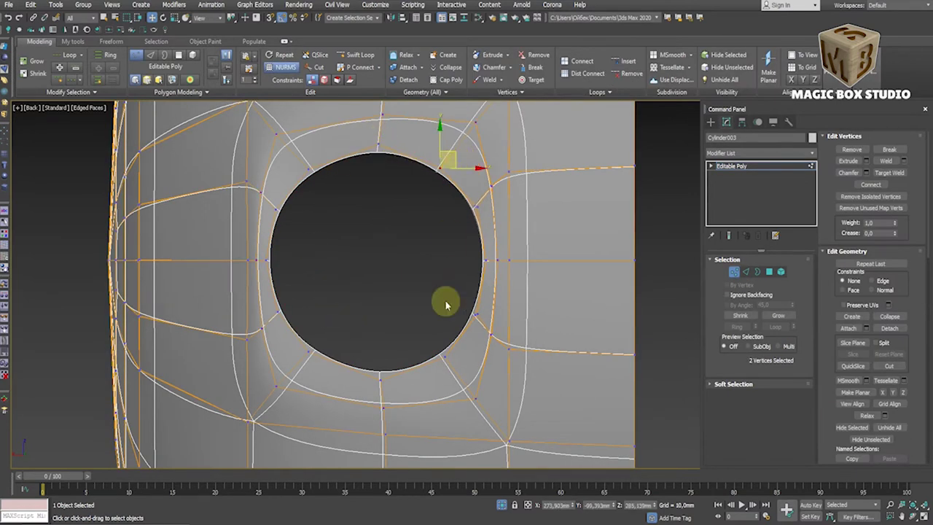
{"action": "left_click", "coordinate": [454, 352]}
{"action": "left_click_drag", "start_coordinate": [462, 340], "coordinate": [466, 343]}
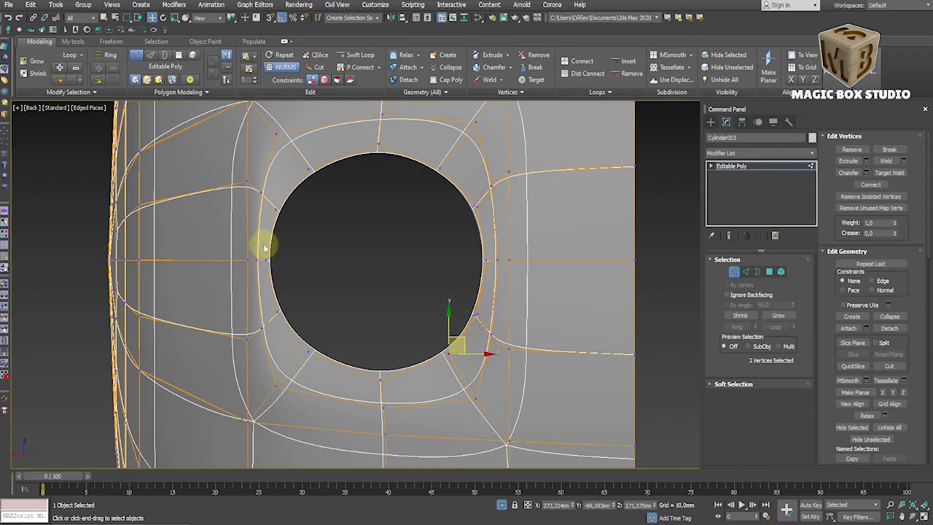
{"action": "left_click_drag", "start_coordinate": [300, 328], "coordinate": [300, 325]}
{"action": "left_click", "coordinate": [299, 209]}
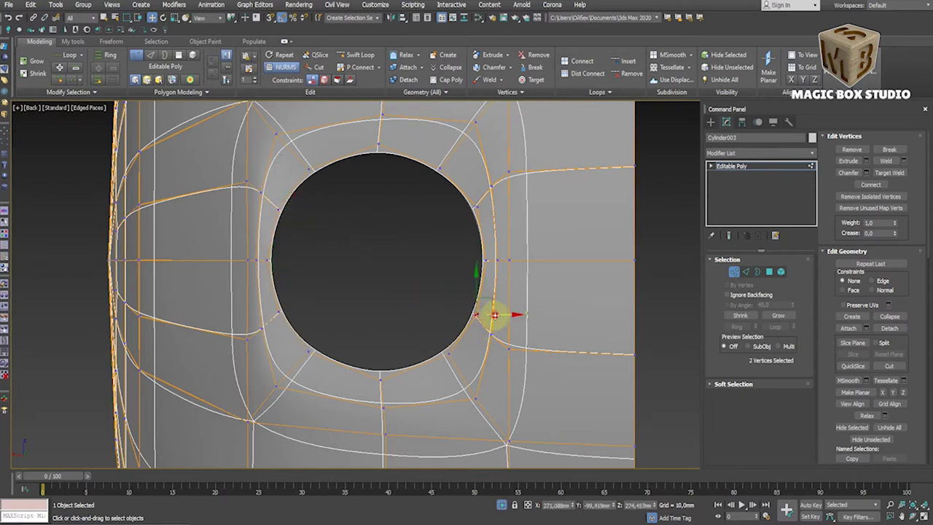
{"action": "left_click_drag", "start_coordinate": [436, 191], "coordinate": [455, 159]}
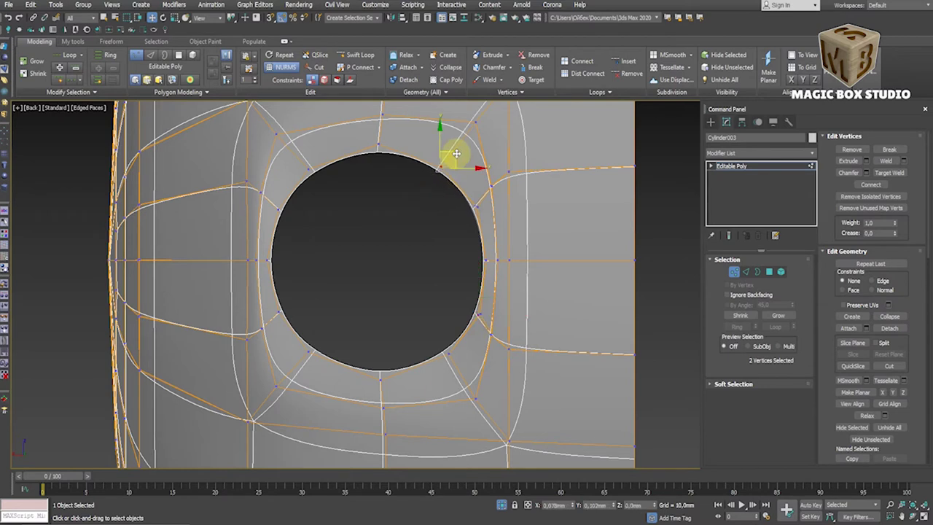
{"action": "left_click", "coordinate": [484, 260]}
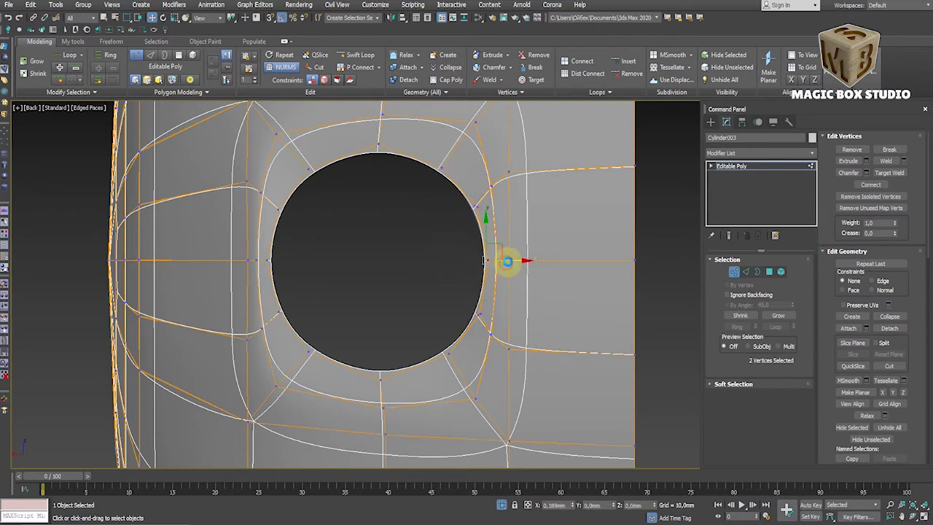
{"action": "left_click", "coordinate": [733, 271]}
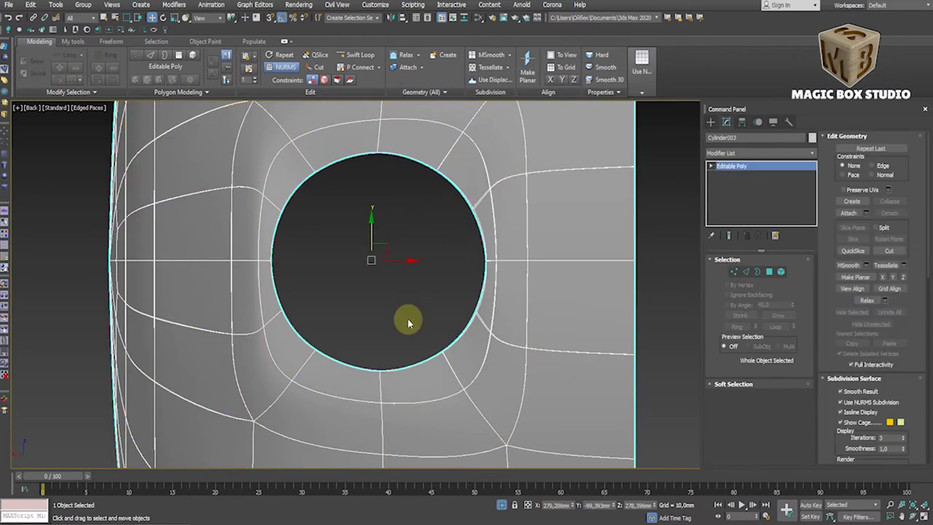
In Front view, align the small sphere to the pot
{"action": "key", "text": "f"}
{"action": "left_click", "coordinate": [492, 432]}
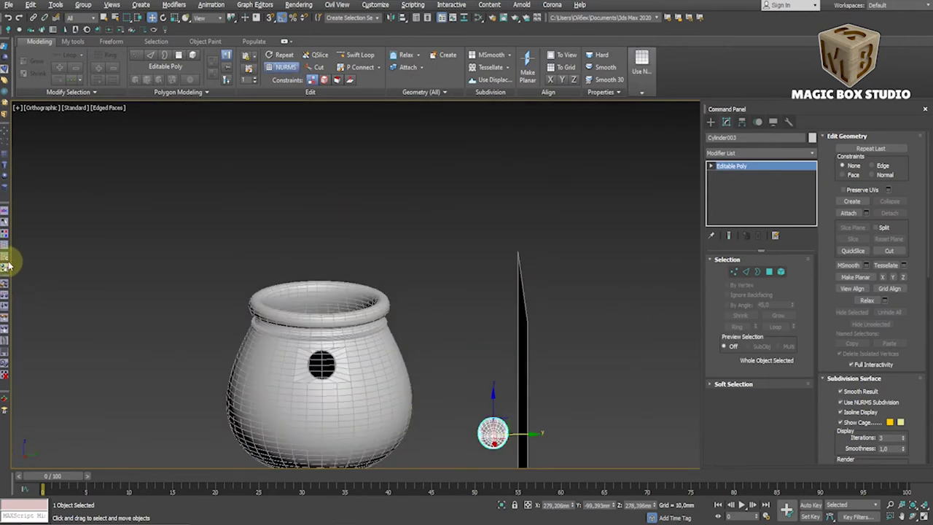
{"action": "left_click", "coordinate": [402, 18]}
{"action": "left_click", "coordinate": [366, 381]}
{"action": "left_click", "coordinate": [481, 229]}
{"action": "left_click", "coordinate": [469, 345]}
Select the pot in top wireframe view and show edged faces with the NURMS smoothing preview
{"action": "key", "text": "t"}
{"action": "key", "text": "F3"}
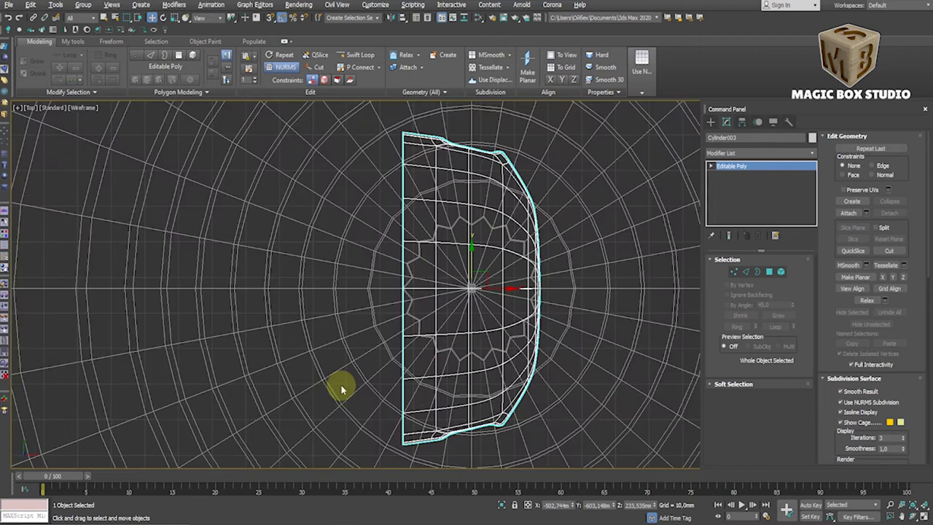
{"action": "left_click", "coordinate": [589, 350]}
{"action": "key", "text": "F4"}
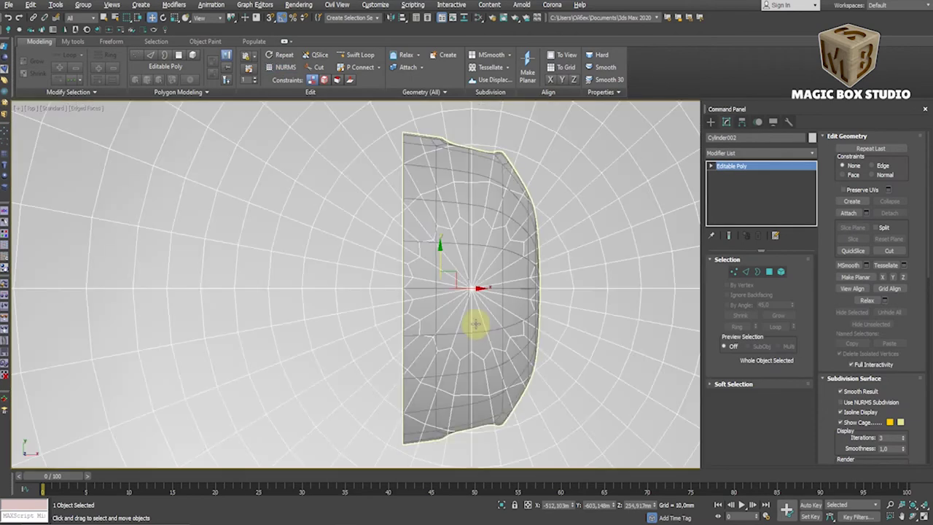
{"action": "key", "text": "ctrl+BackSpace"}
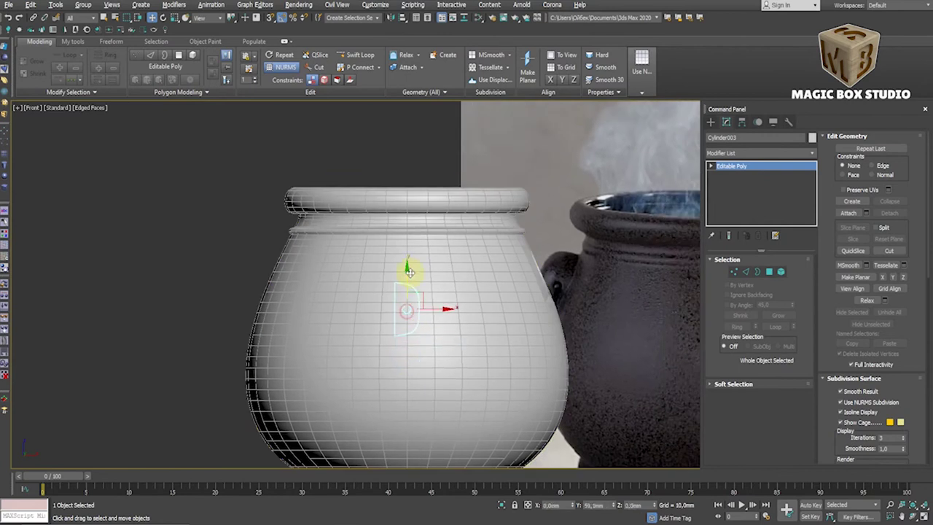
Move the lug onto the pot's side, raise it, and inspect it from several angles
{"action": "left_click_drag", "start_coordinate": [410, 272], "coordinate": [593, 270]}
{"action": "scroll", "coordinate": [593, 270], "scroll_direction": "up", "scroll_amount": 4}
{"action": "left_click_drag", "start_coordinate": [538, 305], "coordinate": [543, 255]}
{"action": "mouse_move", "coordinate": [543, 255]}
{"action": "middle_mouse_down", "text": "alt"}
{"action": "mouse_move", "coordinate": [494, 267]}
{"action": "mouse_move", "coordinate": [405, 312]}
{"action": "mouse_move", "coordinate": [194, 179]}
{"action": "middle_mouse_up", "text": "alt"}
{"action": "scroll", "coordinate": [493, 270], "scroll_direction": "down", "scroll_amount": 5}
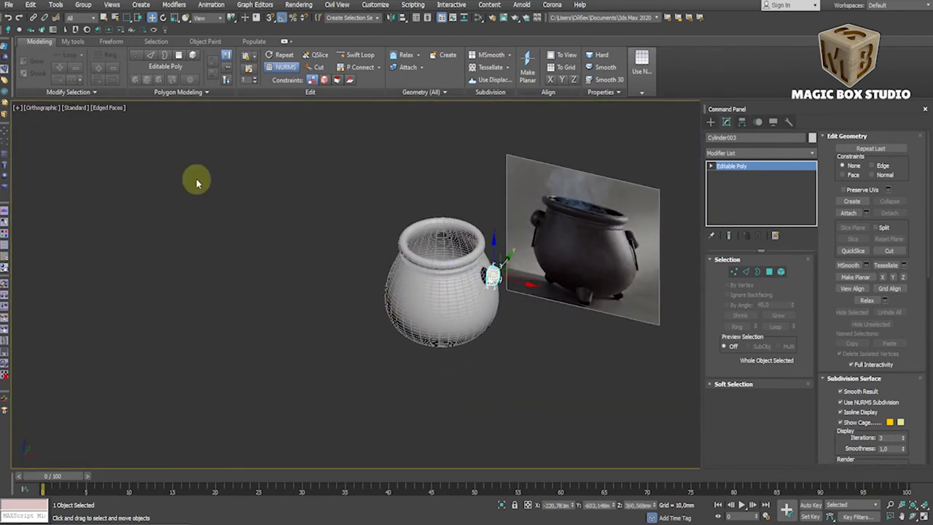
{"action": "left_click", "coordinate": [40, 108]}
{"action": "left_click", "coordinate": [44, 223]}
{"action": "middle_click_drag", "start_coordinate": [259, 262], "coordinate": [567, 276], "text": "alt"}
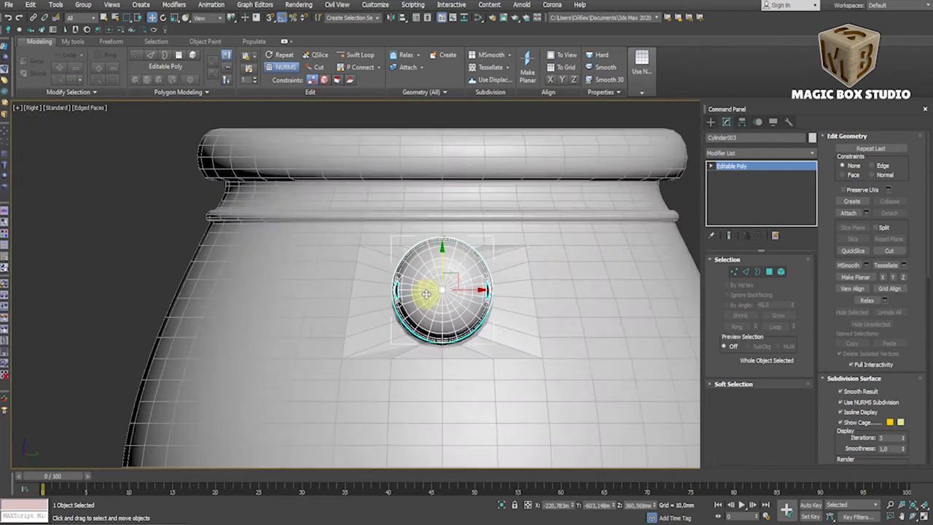
{"action": "scroll", "coordinate": [478, 291], "scroll_direction": "down", "scroll_amount": 2}
{"action": "middle_click_drag", "start_coordinate": [478, 292], "coordinate": [482, 306], "text": "alt"}
{"action": "scroll", "coordinate": [481, 306], "scroll_direction": "up", "scroll_amount": 2}
Rotate the lug 15 degrees with angle snap in Front view
{"action": "key", "text": "f"}
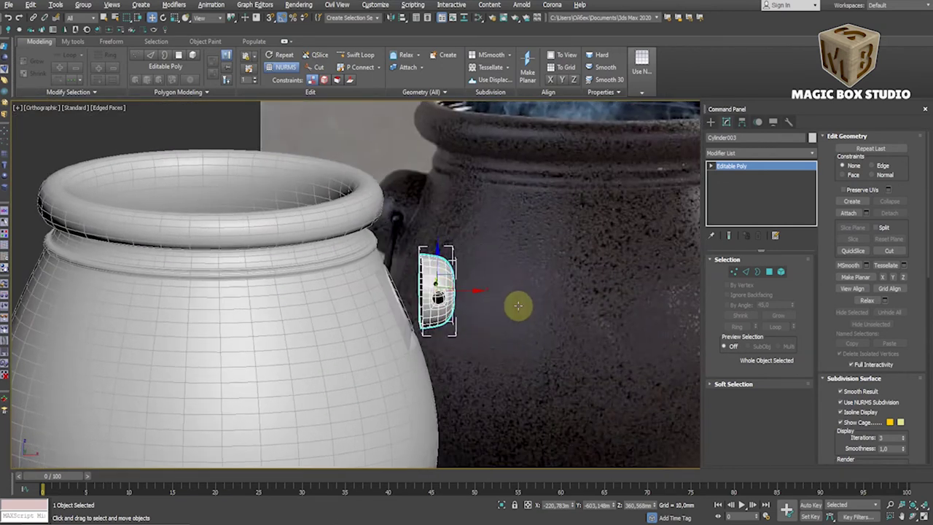
{"action": "key", "text": "z"}
{"action": "key", "text": "e"}
{"action": "mouse_move", "coordinate": [481, 270]}
{"action": "left_mouse_down"}
{"action": "mouse_move", "coordinate": [487, 251]}
{"action": "mouse_move", "coordinate": [419, 277]}
{"action": "left_mouse_up"}
{"action": "key", "text": "w"}
Using Local coordinates, nudge the lug slightly up and left, then check it in Perspective
{"action": "left_click", "coordinate": [198, 18]}
{"action": "left_click", "coordinate": [208, 60]}
{"action": "left_click_drag", "start_coordinate": [363, 282], "coordinate": [360, 279]}
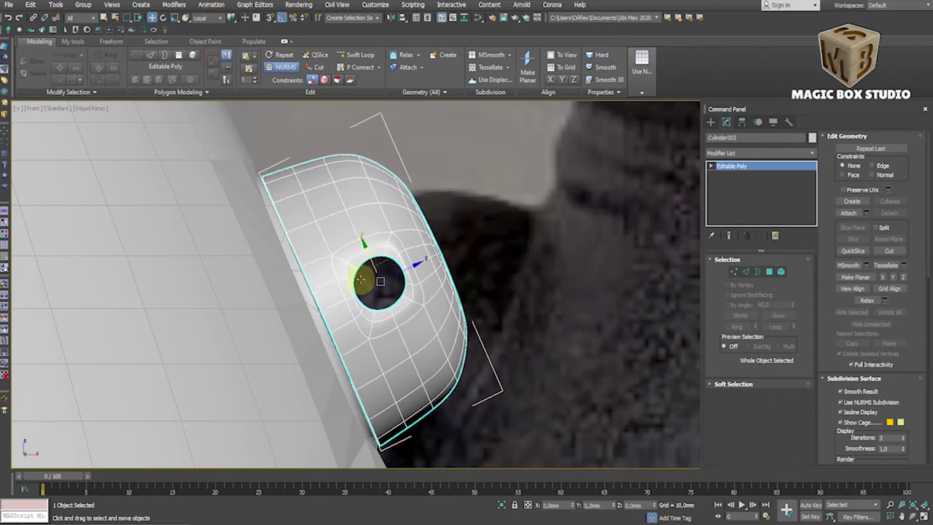
{"action": "key", "text": "p"}
{"action": "middle_click_drag", "start_coordinate": [291, 296], "coordinate": [298, 291], "text": "alt"}
{"action": "scroll", "coordinate": [297, 292], "scroll_direction": "down", "scroll_amount": 3}
{"action": "mouse_move", "coordinate": [298, 326]}
{"action": "middle_mouse_down", "text": "alt"}
{"action": "mouse_move", "coordinate": [304, 252]}
{"action": "mouse_move", "coordinate": [304, 316]}
{"action": "middle_mouse_up", "text": "alt"}
{"action": "key", "text": "e"}
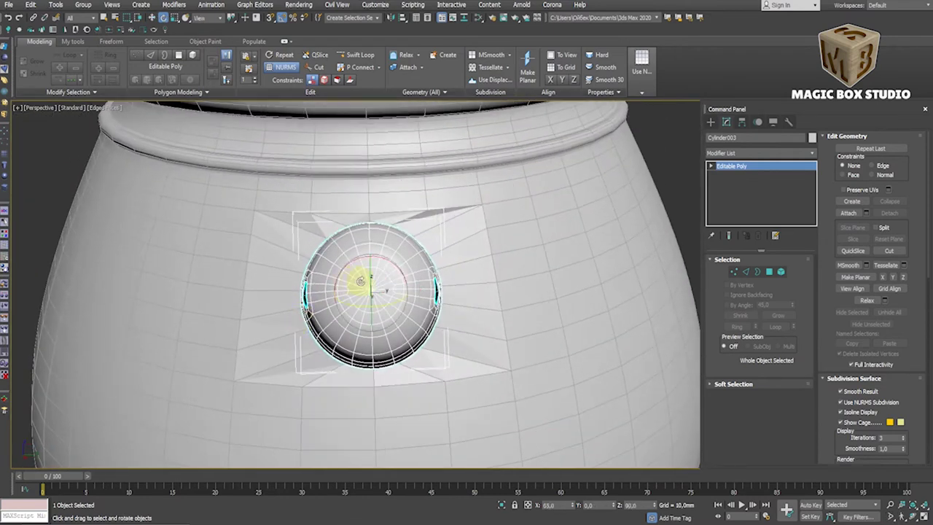
{"action": "key", "text": "w"}
{"action": "mouse_move", "coordinate": [361, 291]}
{"action": "middle_mouse_down", "text": "alt"}
{"action": "mouse_move", "coordinate": [365, 277]}
{"action": "mouse_move", "coordinate": [343, 291]}
{"action": "middle_mouse_up", "text": "alt"}
{"action": "key", "text": "z"}
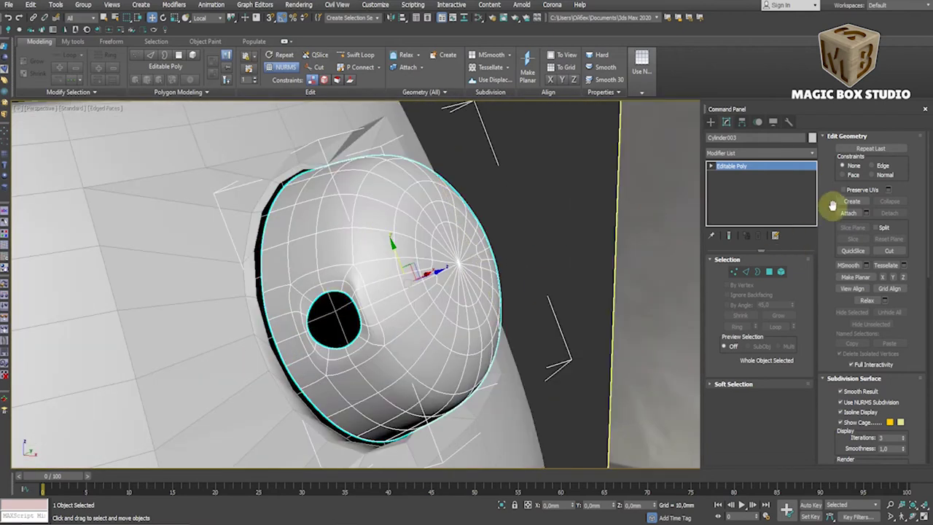
{"action": "scroll", "coordinate": [467, 335], "scroll_direction": "up", "scroll_amount": 4}
{"action": "left_click", "coordinate": [848, 212]}
Attach the pot body to the lug and select vertices around the hole's left, bottom and right
{"action": "left_click", "coordinate": [132, 357]}
{"action": "left_click", "coordinate": [746, 271]}
{"action": "key", "text": "z"}
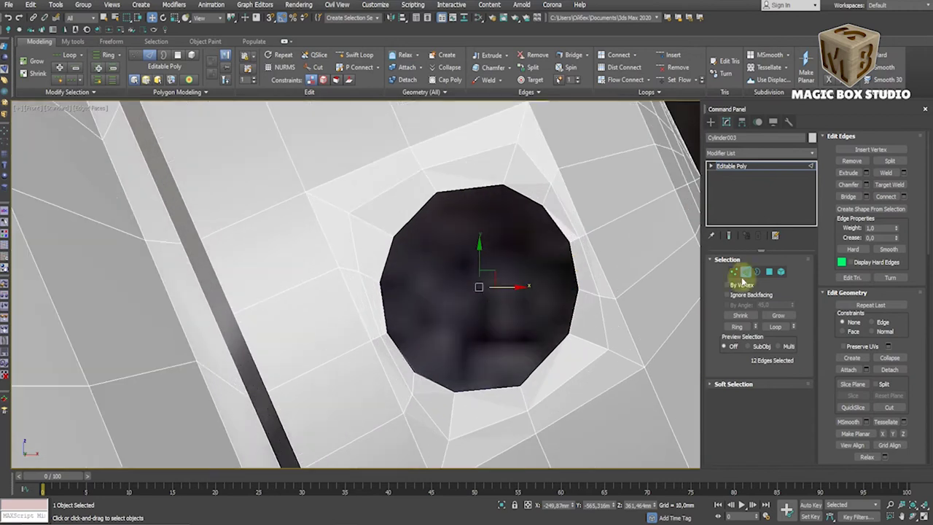
{"action": "key", "text": "1"}
{"action": "left_click_drag", "start_coordinate": [546, 321], "coordinate": [581, 340]}
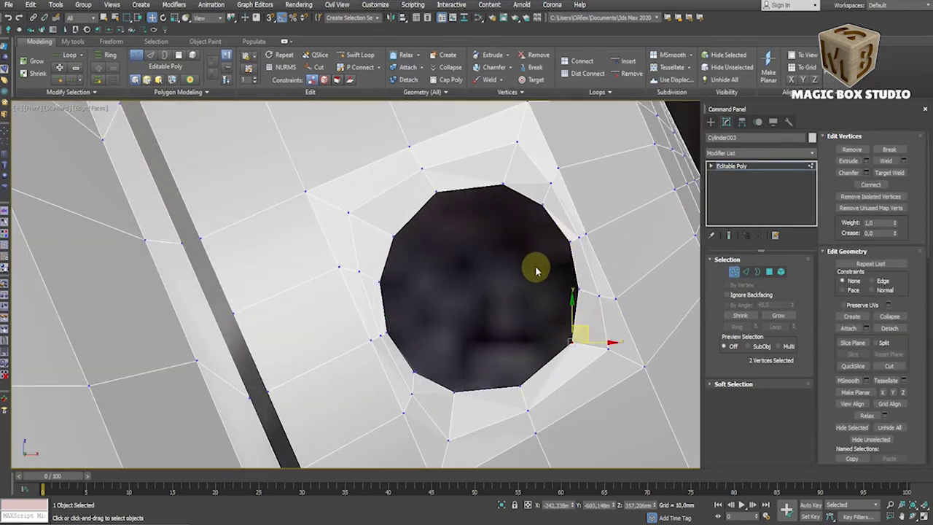
{"action": "left_click_drag", "start_coordinate": [441, 380], "coordinate": [468, 403]}
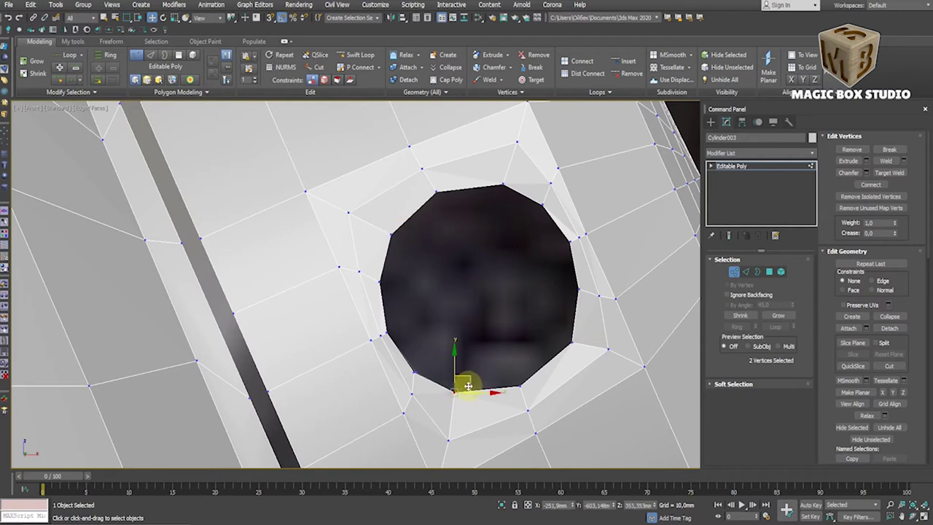
{"action": "left_click_drag", "start_coordinate": [551, 323], "coordinate": [599, 343]}
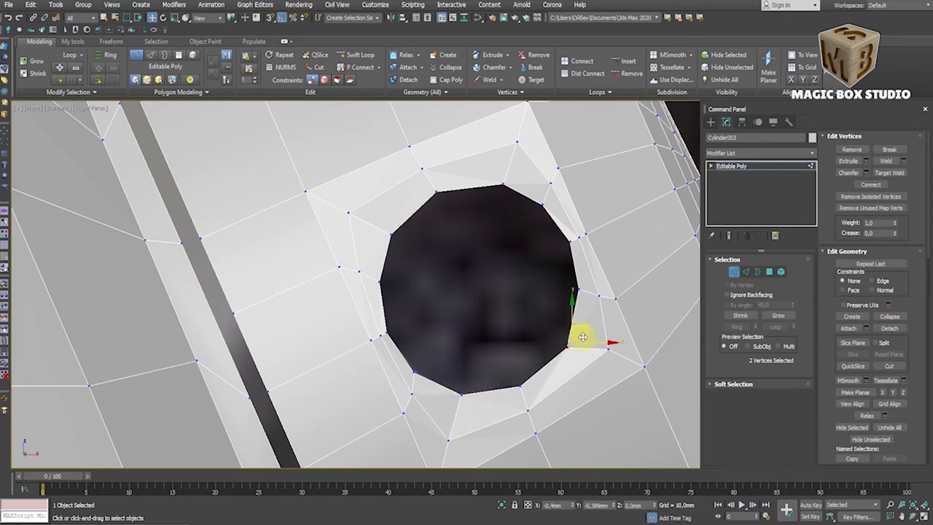
{"action": "left_click", "coordinate": [734, 271]}
Select the lug's open border in Border mode
{"action": "scroll", "coordinate": [490, 328], "scroll_direction": "up", "scroll_amount": 2}
{"action": "scroll", "coordinate": [483, 316], "scroll_direction": "up", "scroll_amount": 3}
{"action": "left_click", "coordinate": [757, 271]}
{"action": "left_click", "coordinate": [362, 323]}
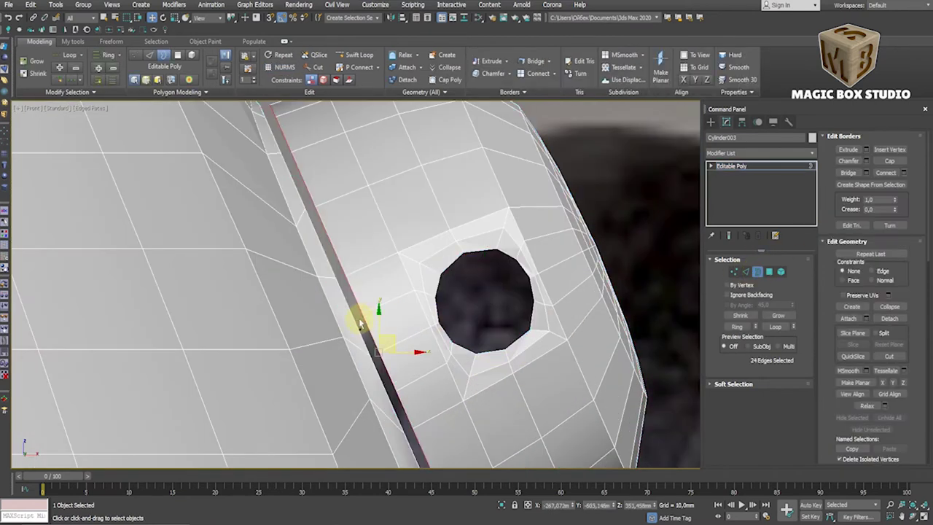
Select the pot's matching open border and add a Swift Loop edge loop along the seam strip
{"action": "middle_click_drag", "start_coordinate": [656, 219], "coordinate": [463, 253], "text": "alt"}
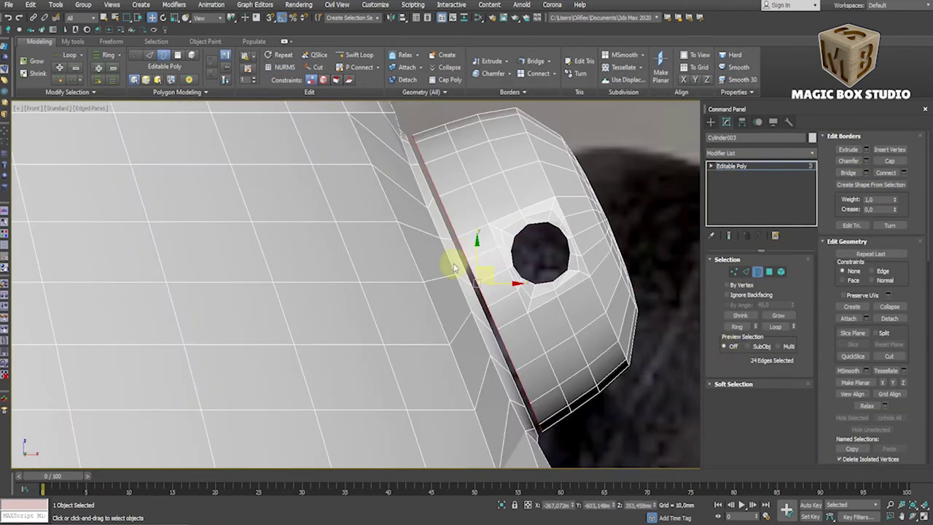
{"action": "left_click", "coordinate": [451, 259]}
{"action": "scroll", "coordinate": [489, 265], "scroll_direction": "up", "scroll_amount": 3}
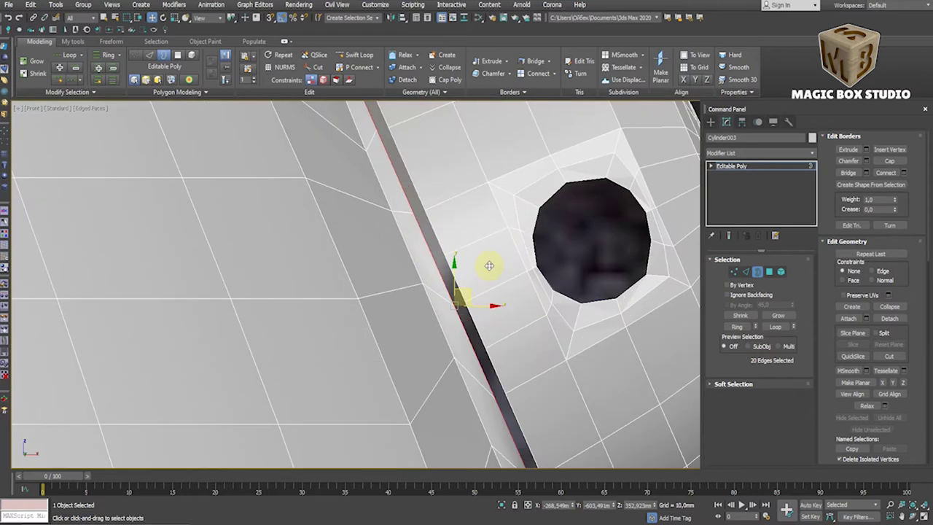
{"action": "left_click", "coordinate": [358, 55]}
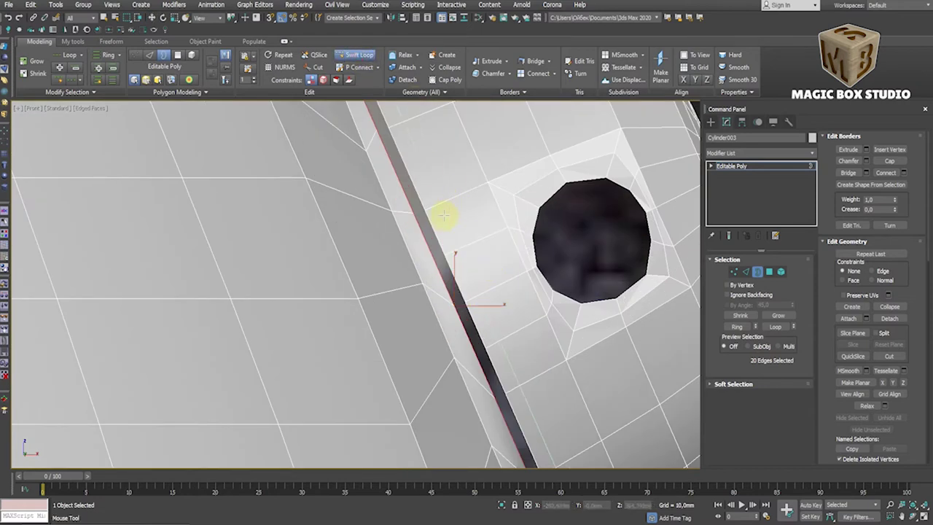
{"action": "left_click", "coordinate": [441, 215]}
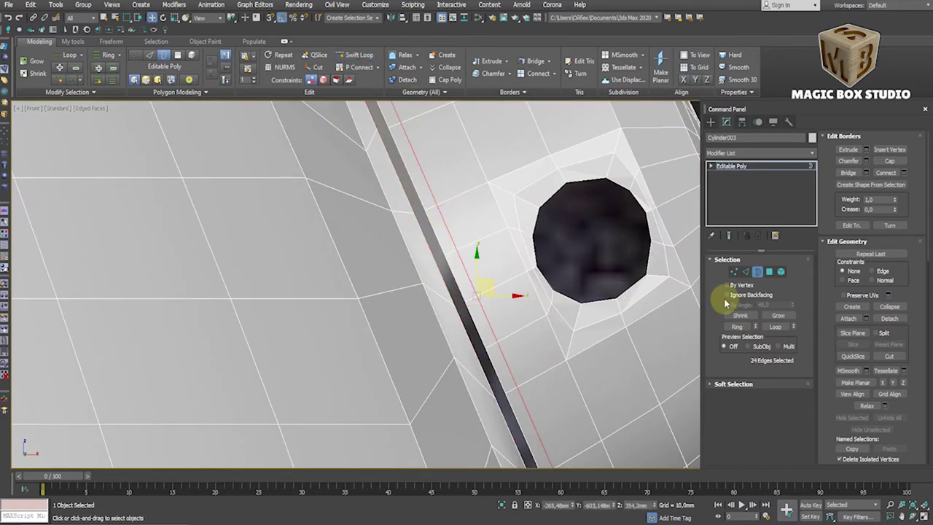
Select edges beside the seam, switching to the Back view to reach them
{"action": "left_click", "coordinate": [745, 271]}
{"action": "left_click", "coordinate": [452, 253]}
{"action": "left_click", "coordinate": [452, 280]}
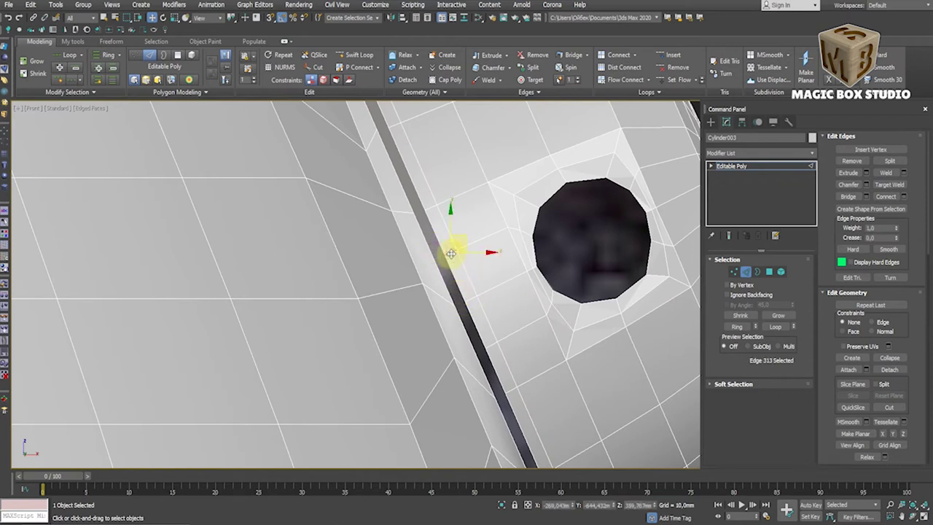
{"action": "left_click", "coordinate": [489, 350], "text": "ctrl"}
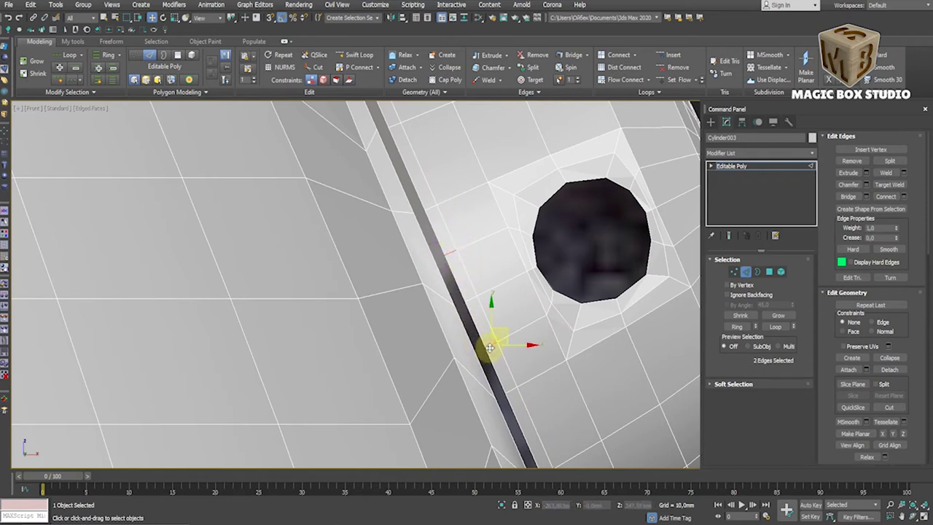
{"action": "left_click", "coordinate": [35, 108]}
{"action": "left_click", "coordinate": [51, 198]}
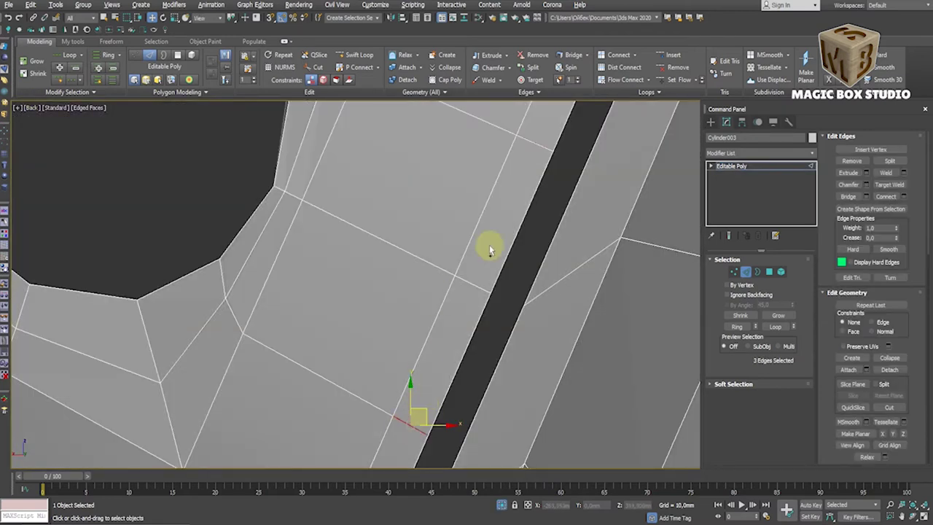
{"action": "left_click", "coordinate": [533, 142], "text": "ctrl"}
{"action": "scroll", "coordinate": [583, 190], "scroll_direction": "down", "scroll_amount": 10}
{"action": "scroll", "coordinate": [566, 243], "scroll_direction": "up", "scroll_amount": 10}
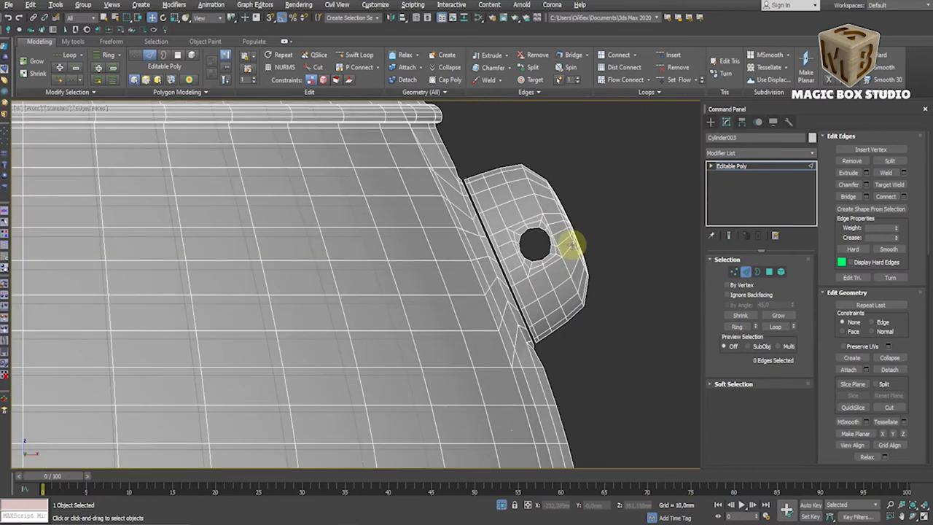
Bridge the lug's open border to the pot's facing border
{"action": "left_click", "coordinate": [757, 271]}
{"action": "scroll", "coordinate": [520, 235], "scroll_direction": "up", "scroll_amount": 5}
{"action": "left_click", "coordinate": [509, 216]}
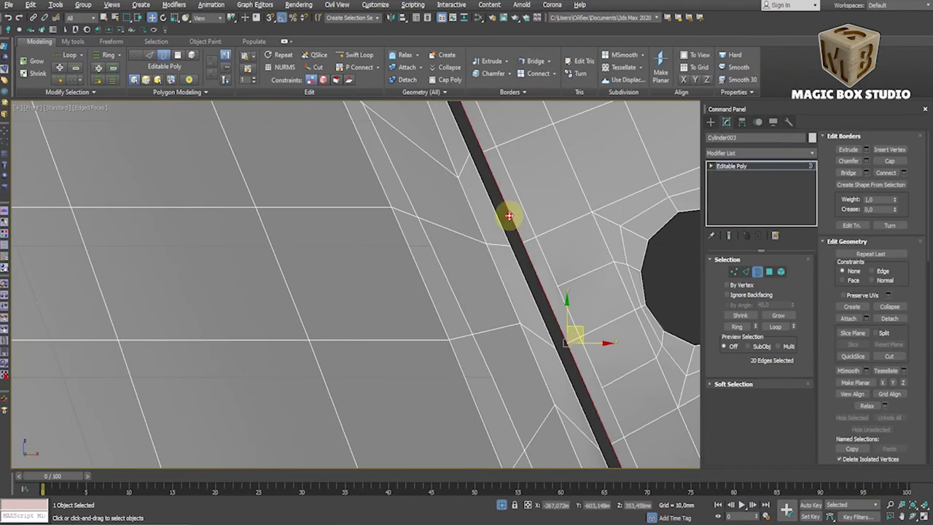
{"action": "left_click", "coordinate": [550, 273], "text": "ctrl"}
{"action": "left_click", "coordinate": [866, 173]}
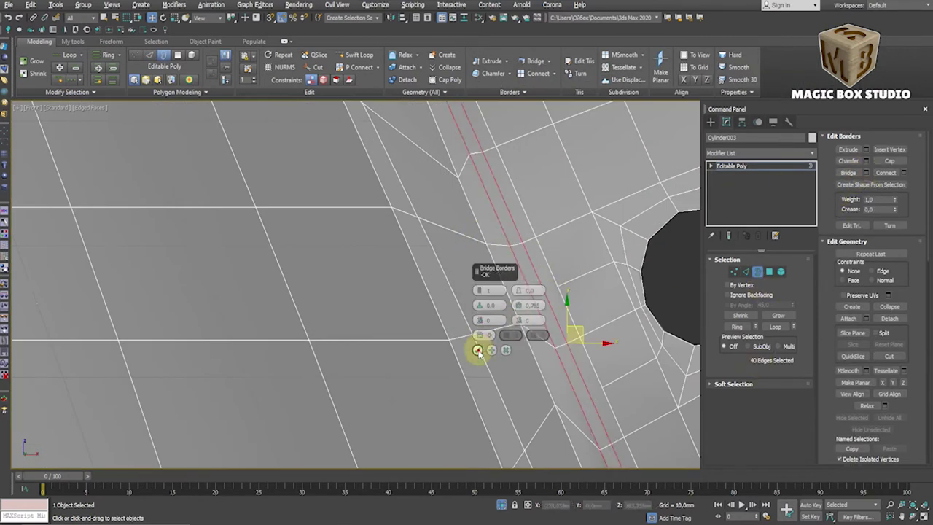
{"action": "left_click", "coordinate": [477, 351]}
{"action": "scroll", "coordinate": [496, 350], "scroll_direction": "down", "scroll_amount": 8}
{"action": "scroll", "coordinate": [512, 331], "scroll_direction": "up", "scroll_amount": 7}
In Local coordinates, shift the new edge loop slightly and check the seam loop
{"action": "left_click", "coordinate": [211, 17]}
{"action": "left_click", "coordinate": [204, 60]}
{"action": "left_click_drag", "start_coordinate": [542, 339], "coordinate": [539, 338]}
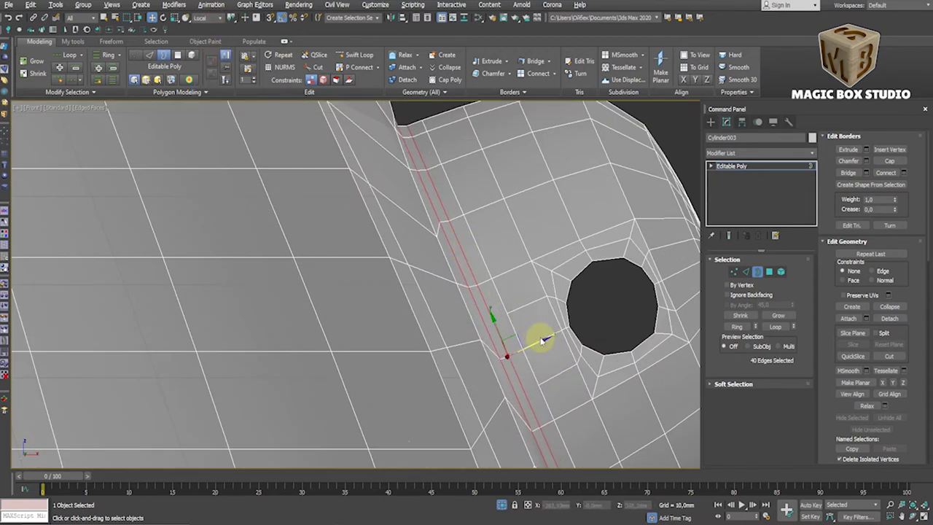
{"action": "middle_click_drag", "start_coordinate": [539, 338], "coordinate": [430, 245], "text": "alt"}
{"action": "left_click", "coordinate": [413, 207]}
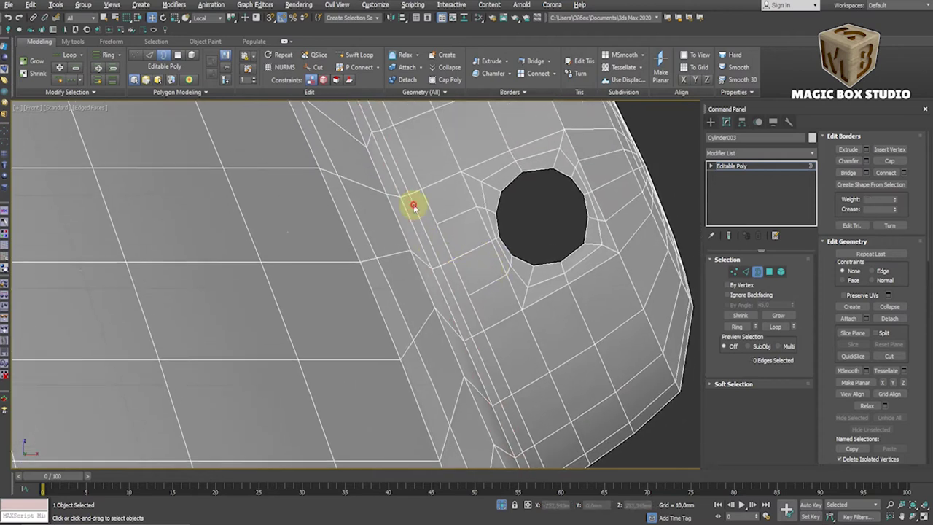
{"action": "left_click", "coordinate": [746, 271]}
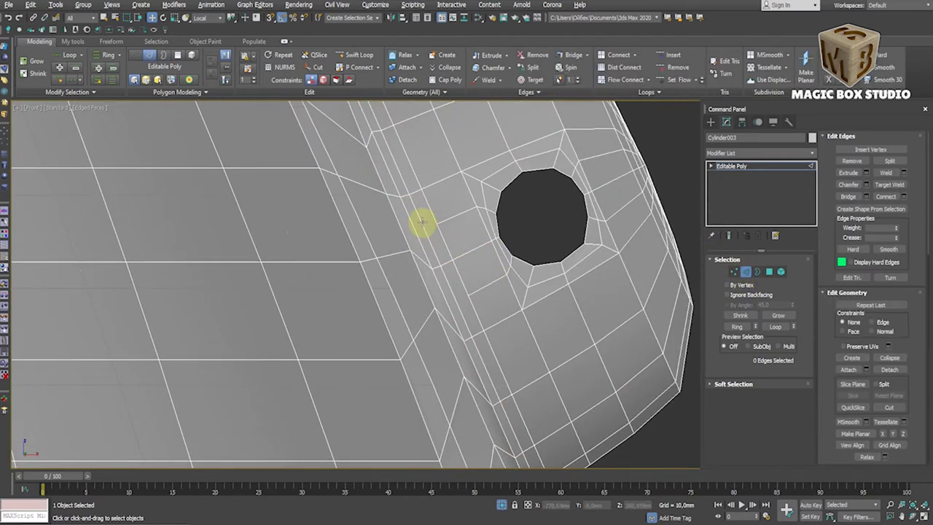
{"action": "double_click", "coordinate": [423, 219]}
{"action": "left_click", "coordinate": [645, 314]}
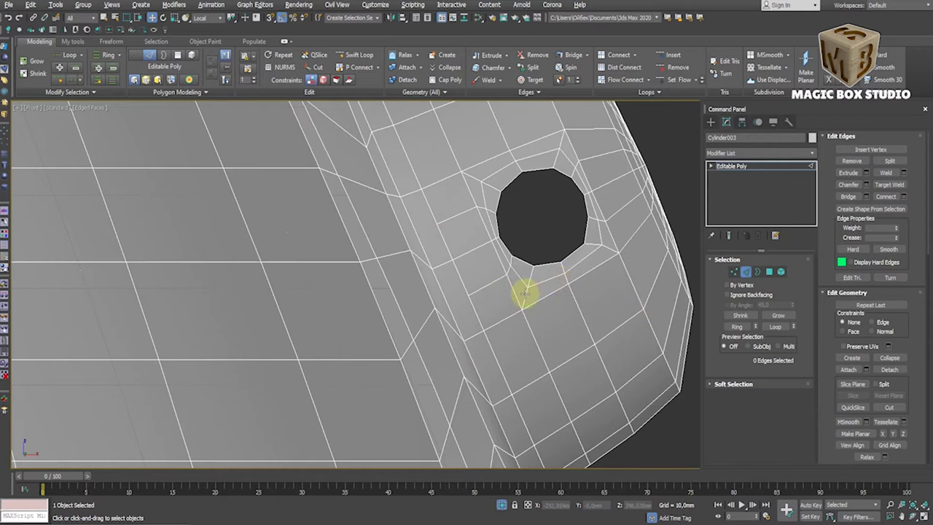
Move the pot onto the cauldron reference photo and turn off the NURMS smoothing preview
{"action": "scroll", "coordinate": [525, 294], "scroll_direction": "down", "scroll_amount": 5}
{"action": "left_click", "coordinate": [746, 271]}
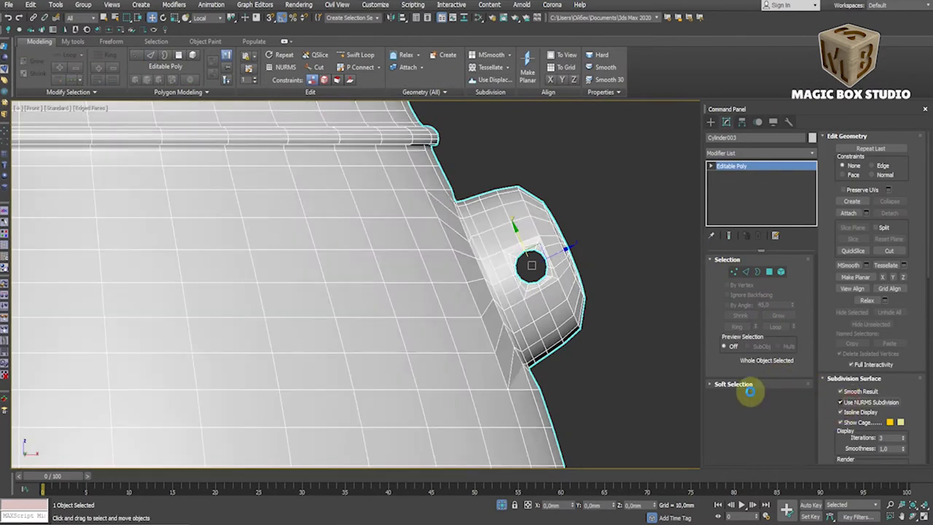
{"action": "scroll", "coordinate": [559, 343], "scroll_direction": "down", "scroll_amount": 5}
{"action": "scroll", "coordinate": [562, 334], "scroll_direction": "down", "scroll_amount": 4}
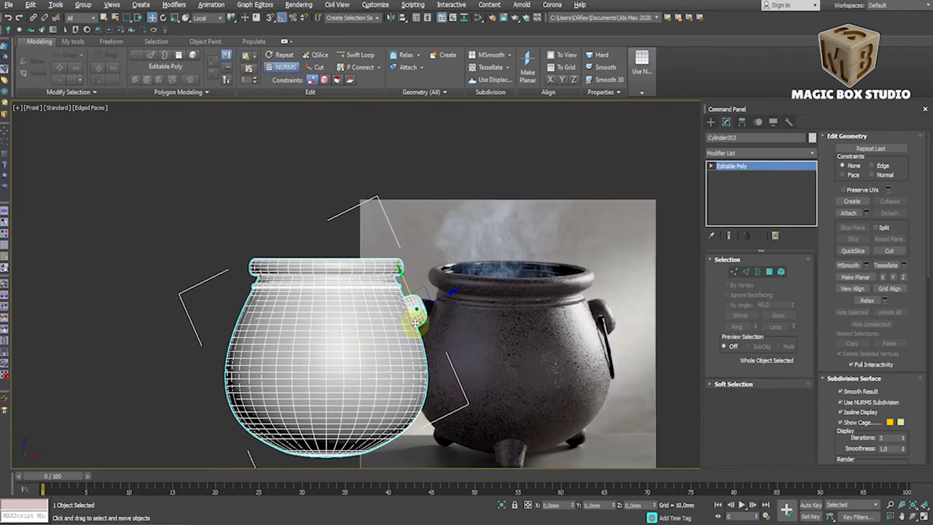
{"action": "scroll", "coordinate": [416, 320], "scroll_direction": "up", "scroll_amount": 2}
{"action": "scroll", "coordinate": [412, 295], "scroll_direction": "up", "scroll_amount": 6}
{"action": "middle_click_drag", "start_coordinate": [410, 292], "coordinate": [134, 264]}
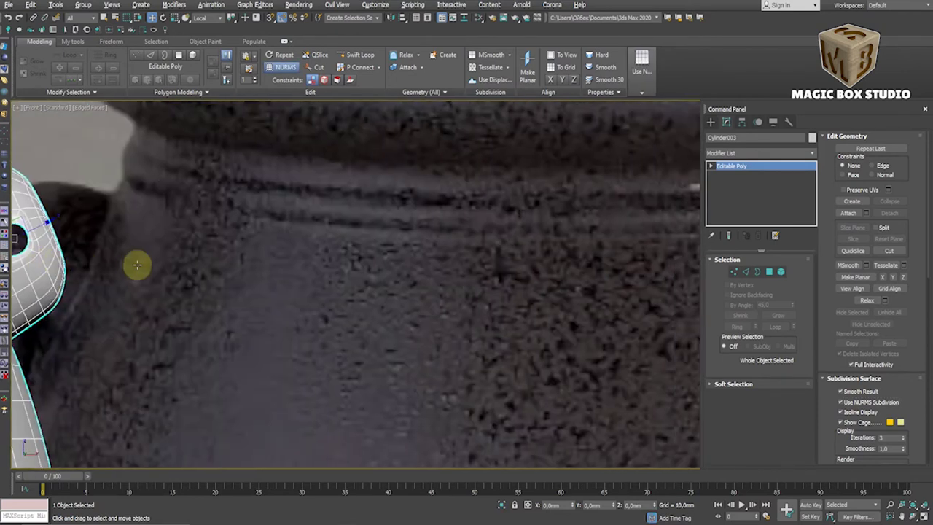
{"action": "scroll", "coordinate": [133, 265], "scroll_direction": "down", "scroll_amount": 5}
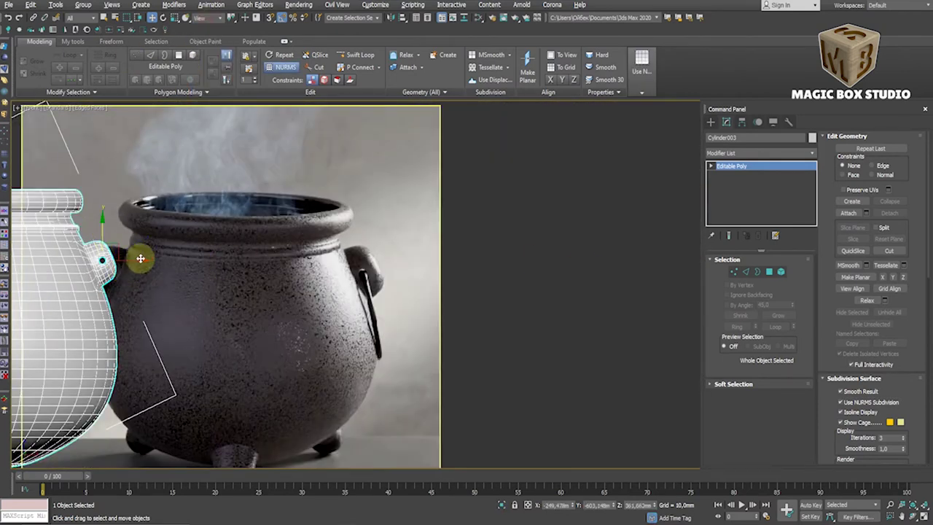
{"action": "left_click_drag", "start_coordinate": [141, 258], "coordinate": [310, 274]}
{"action": "scroll", "coordinate": [310, 271], "scroll_direction": "up", "scroll_amount": 5}
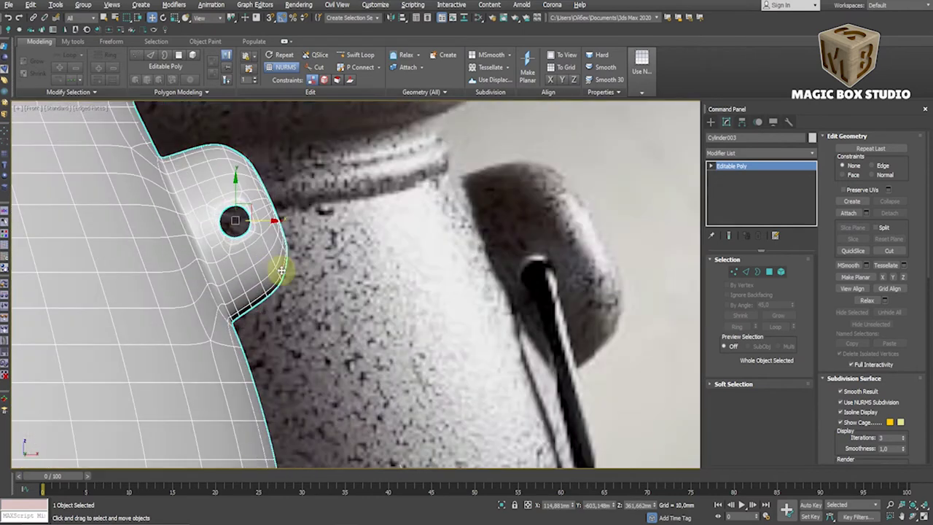
{"action": "scroll", "coordinate": [240, 254], "scroll_direction": "up", "scroll_amount": 2}
{"action": "scroll", "coordinate": [219, 262], "scroll_direction": "up", "scroll_amount": 2}
{"action": "key", "text": "ctrl+BackSpace"}
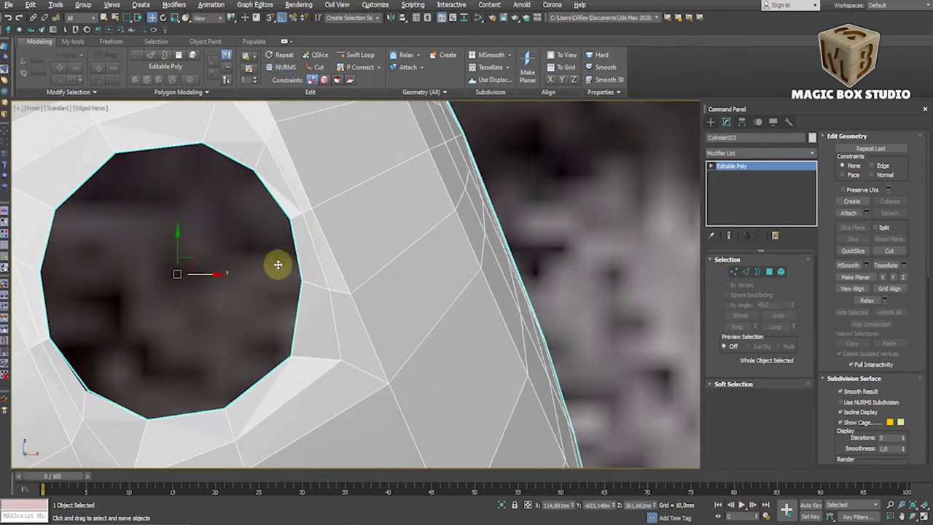
Bridge the hole's two opposite borders to form the through-hole's inner wall
{"action": "scroll", "coordinate": [379, 280], "scroll_direction": "down", "scroll_amount": 1}
{"action": "left_click", "coordinate": [734, 271]}
{"action": "scroll", "coordinate": [219, 262], "scroll_direction": "up", "scroll_amount": 3}
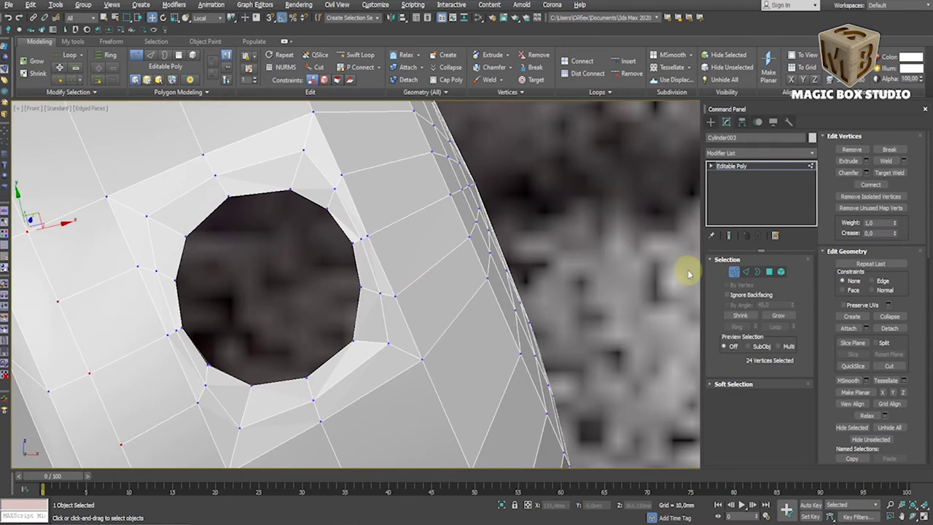
{"action": "mouse_move", "coordinate": [288, 283]}
{"action": "middle_mouse_down", "text": "alt"}
{"action": "mouse_move", "coordinate": [282, 304]}
{"action": "mouse_move", "coordinate": [333, 302]}
{"action": "middle_mouse_up", "text": "alt"}
{"action": "key", "text": "3"}
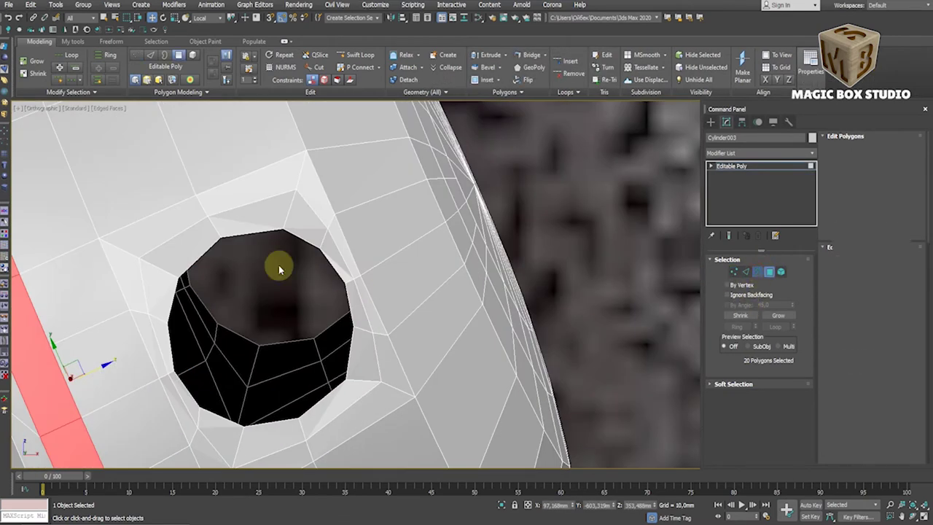
{"action": "left_click", "coordinate": [293, 234]}
{"action": "left_click", "coordinate": [235, 328], "text": "ctrl"}
{"action": "left_click", "coordinate": [849, 173]}
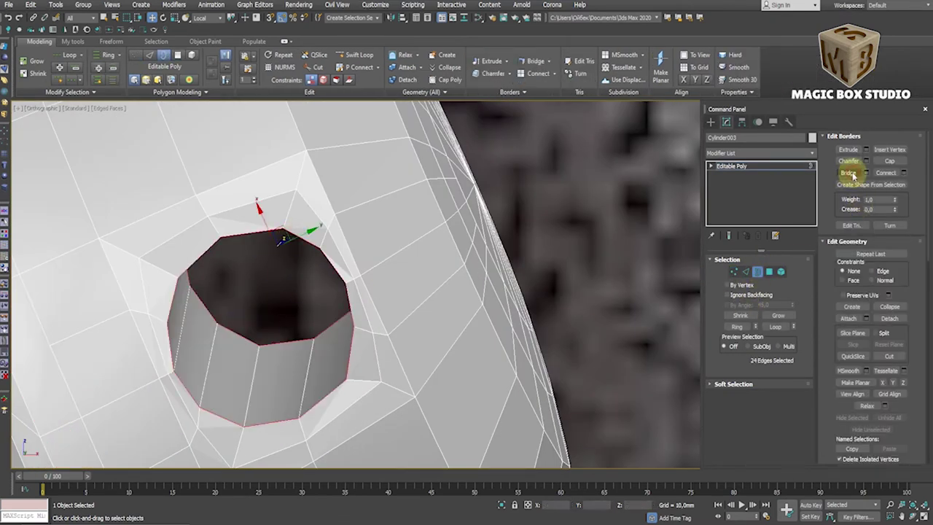
Select the ring of wall polygons lining the lug's hole
{"action": "key", "text": "4"}
{"action": "left_click", "coordinate": [233, 358]}
{"action": "left_click", "coordinate": [272, 375], "text": "shift"}
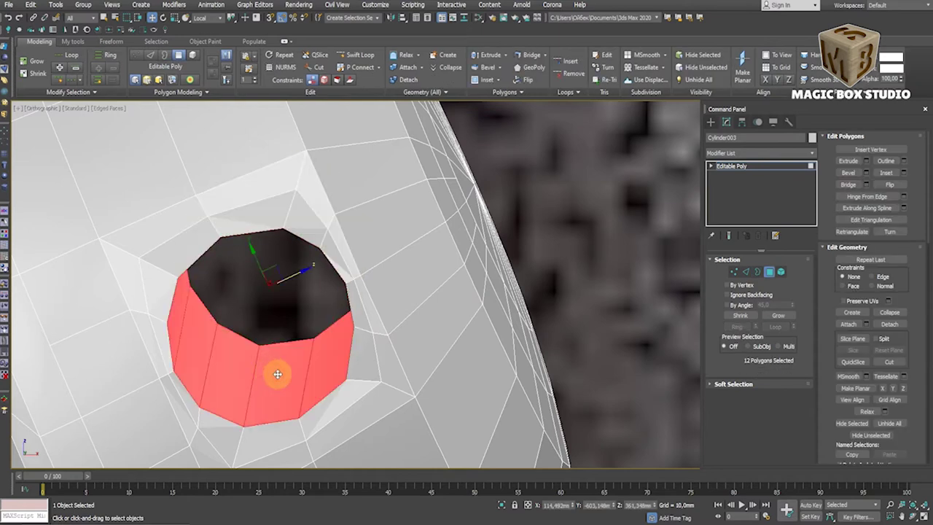
{"action": "left_click", "coordinate": [734, 272], "text": "ctrl"}
{"action": "key", "text": "f"}
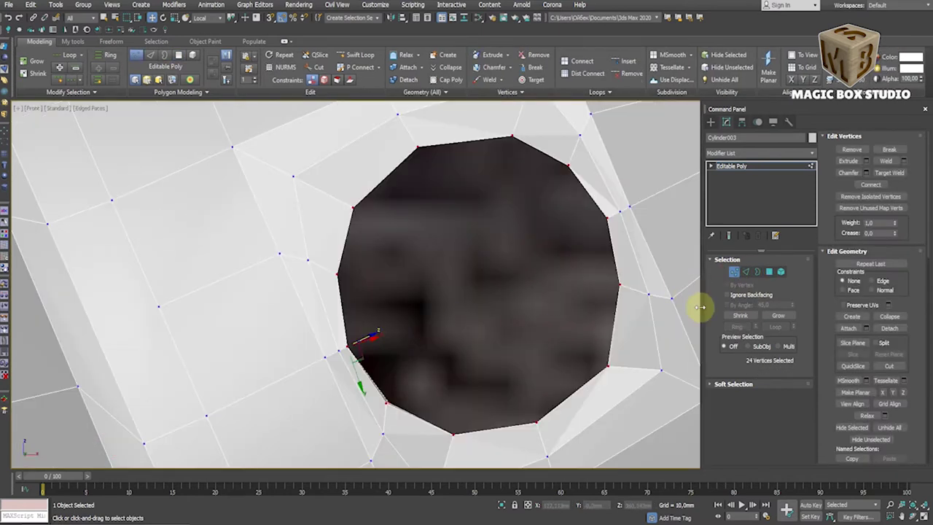
Select the edge loop around the hole, then return to object level in Front view
{"action": "middle_click_drag", "start_coordinate": [692, 308], "coordinate": [602, 309], "text": "alt"}
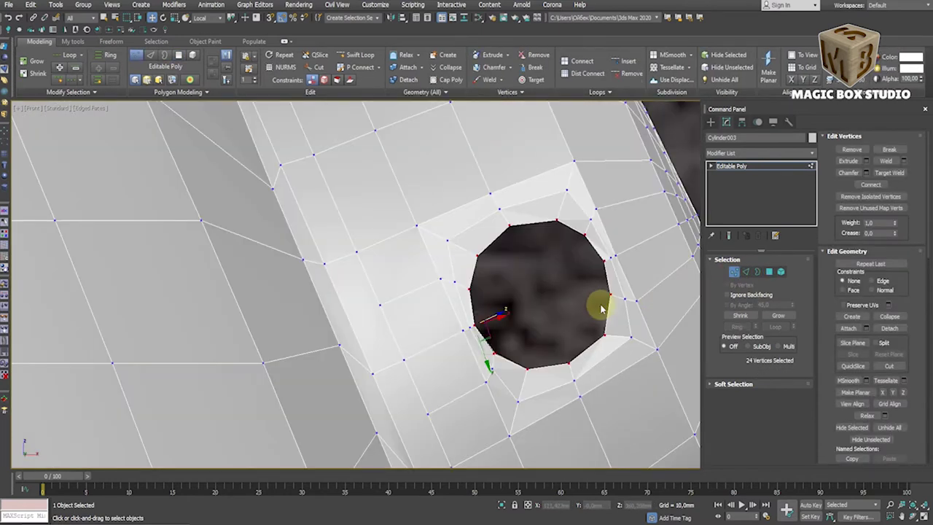
{"action": "left_click", "coordinate": [745, 271], "text": "ctrl"}
{"action": "double_click", "coordinate": [535, 199]}
{"action": "middle_click_drag", "start_coordinate": [535, 199], "coordinate": [530, 275], "text": "alt"}
{"action": "key", "text": "f"}
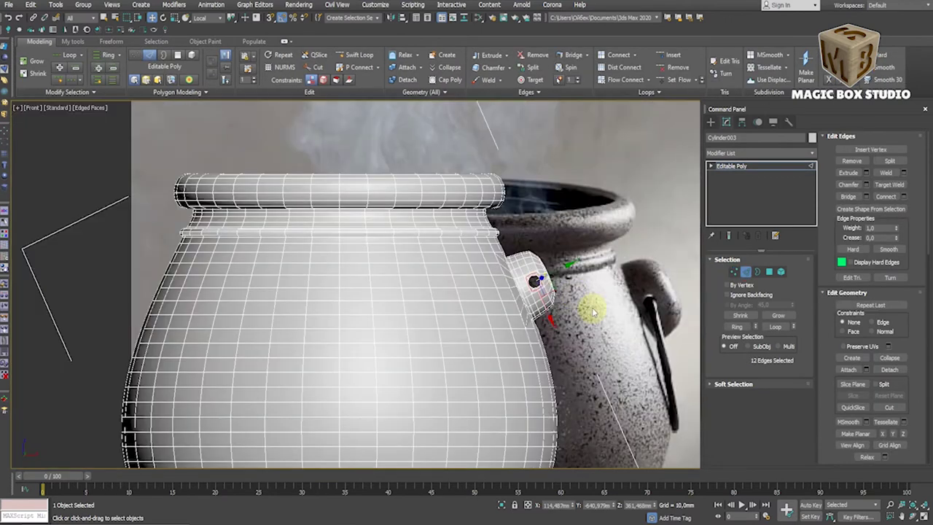
{"action": "left_click", "coordinate": [745, 271]}
{"action": "scroll", "coordinate": [540, 292], "scroll_direction": "down", "scroll_amount": 5}
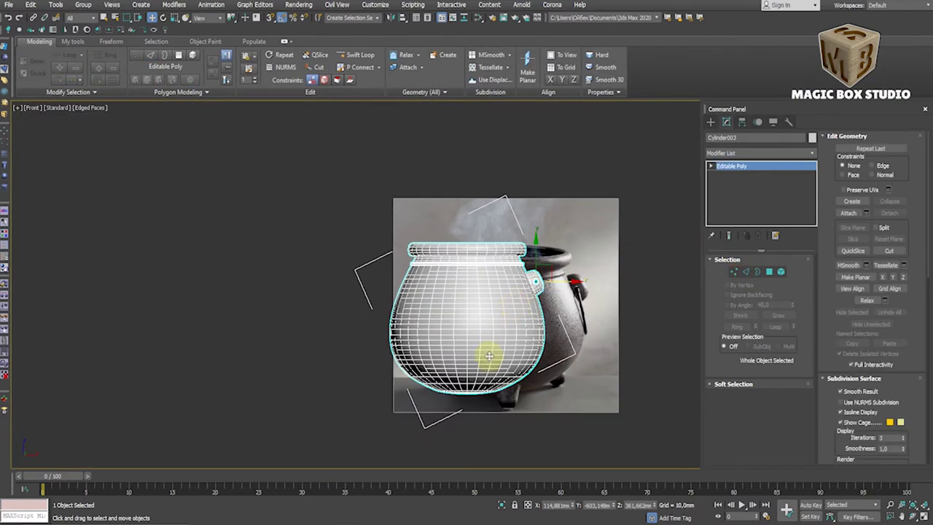
Turn off NURMS smoothing on the pot and reset its transform with Reset XForm
{"action": "scroll", "coordinate": [496, 370], "scroll_direction": "up", "scroll_amount": 3}
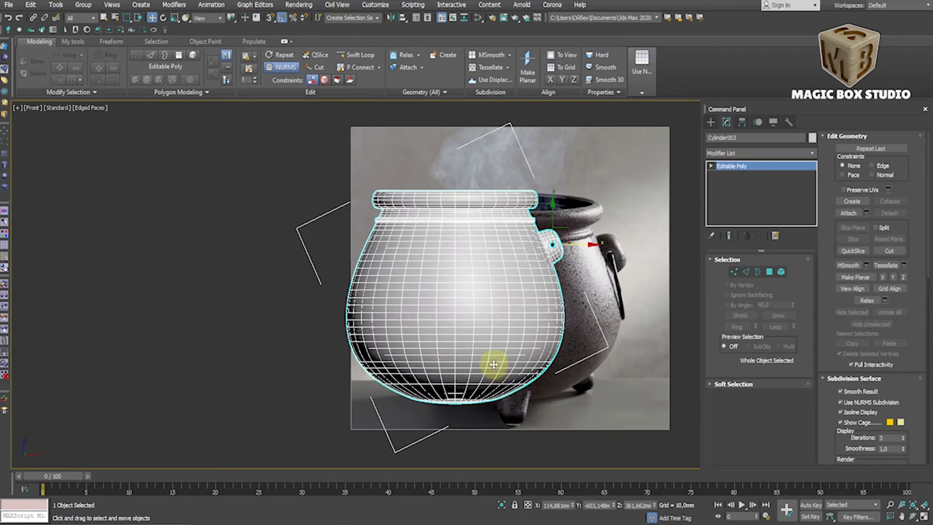
{"action": "left_click", "coordinate": [839, 402]}
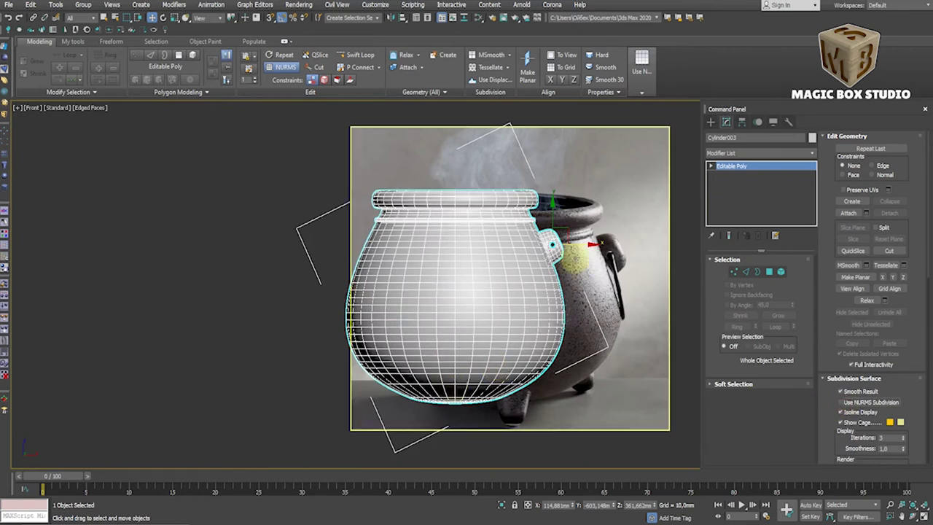
{"action": "left_click", "coordinate": [787, 122]}
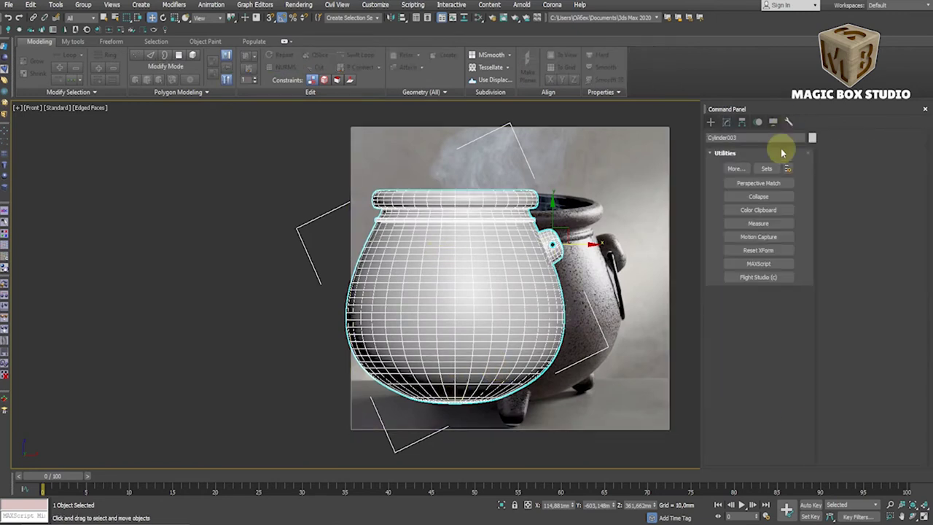
{"action": "left_click", "coordinate": [758, 250]}
{"action": "left_click", "coordinate": [762, 311]}
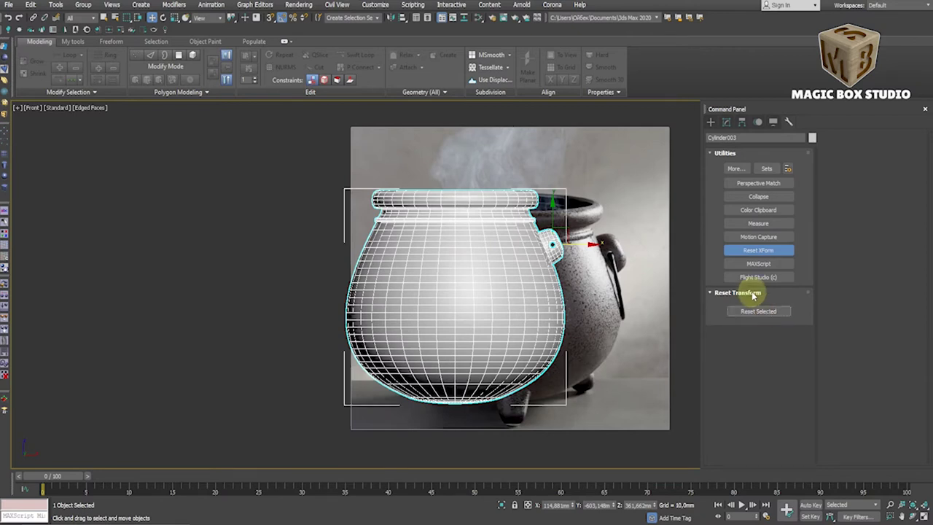
{"action": "left_click", "coordinate": [726, 123]}
Convert the pot to Editable Poly and move it left, off the reference image
{"action": "right_click", "coordinate": [492, 252]}
{"action": "left_click", "coordinate": [592, 394]}
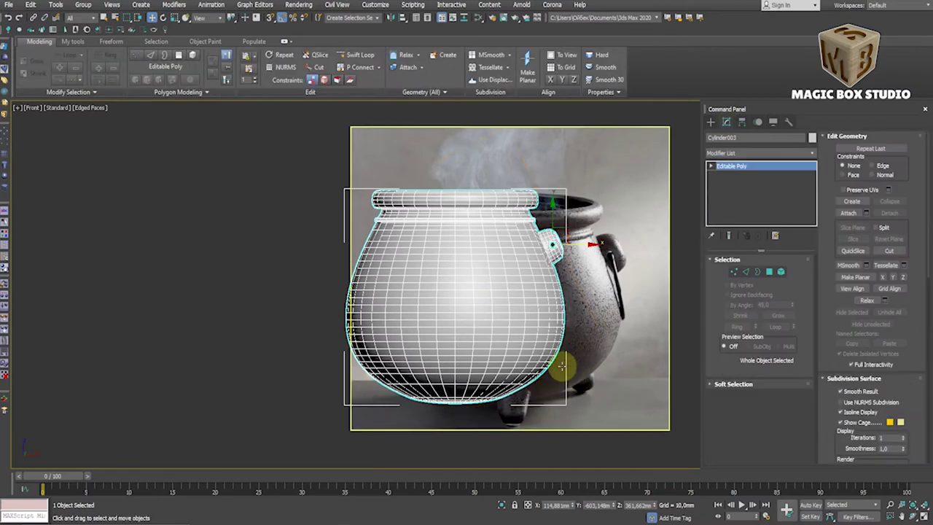
{"action": "mouse_move", "coordinate": [481, 295]}
{"action": "left_mouse_down"}
{"action": "mouse_move", "coordinate": [201, 266]}
{"action": "mouse_move", "coordinate": [237, 268]}
{"action": "left_mouse_up"}
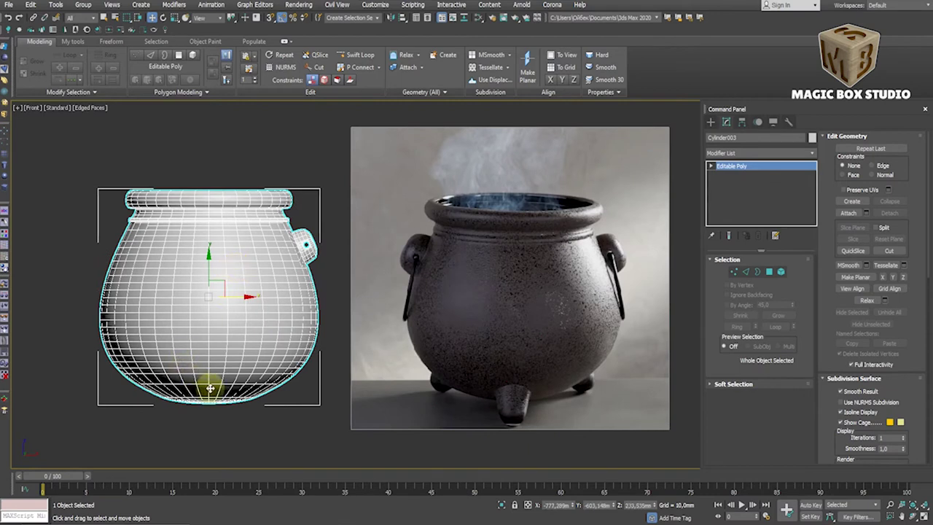
{"action": "key", "text": "t"}
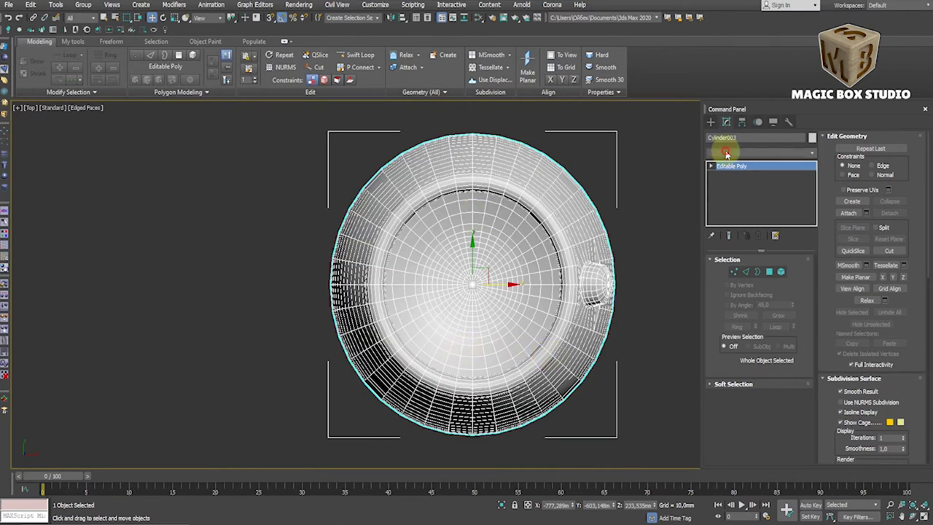
Add a Symmetry modifier to mirror the lug onto the opposite side
{"action": "left_click", "coordinate": [721, 153]}
{"action": "key", "text": "s"}
{"action": "left_click", "coordinate": [727, 321]}
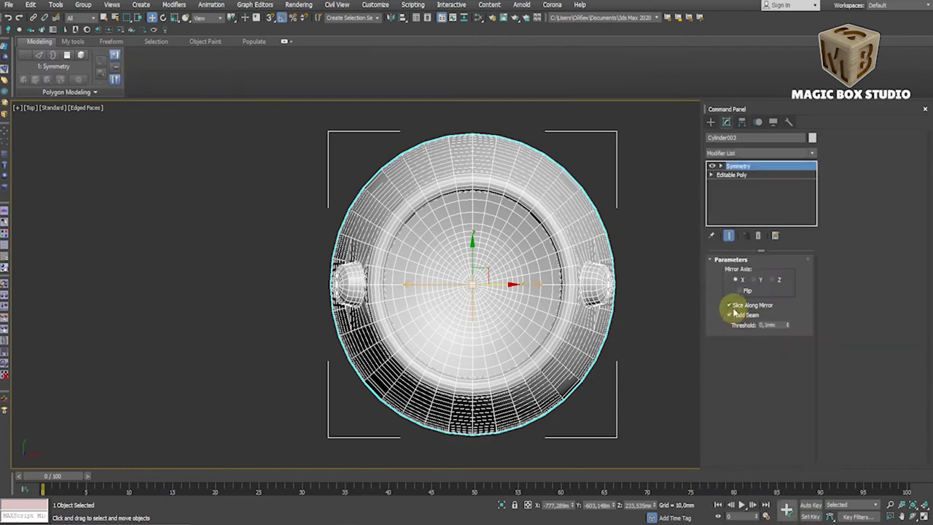
{"action": "mouse_move", "coordinate": [644, 305]}
{"action": "middle_mouse_down", "text": "alt"}
{"action": "mouse_move", "coordinate": [558, 292]}
{"action": "mouse_move", "coordinate": [562, 229]}
{"action": "mouse_move", "coordinate": [428, 233]}
{"action": "middle_mouse_up", "text": "alt"}
Add a Smooth modifier and collapse the stack to Editable Poly
{"action": "left_click", "coordinate": [721, 153]}
{"action": "key", "text": "s"}
{"action": "left_click", "coordinate": [727, 253]}
{"action": "scroll", "coordinate": [613, 248], "scroll_direction": "up", "scroll_amount": 5}
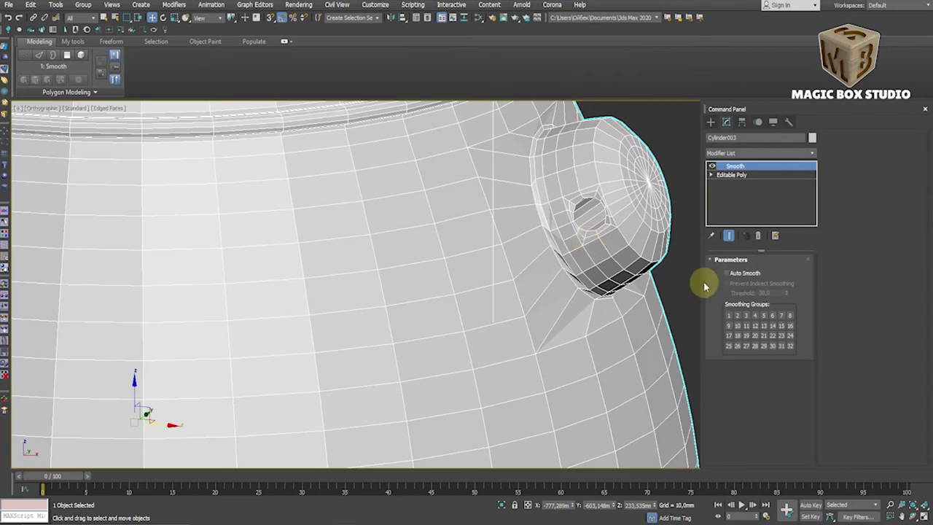
{"action": "right_click", "coordinate": [600, 251]}
{"action": "left_click", "coordinate": [689, 354]}
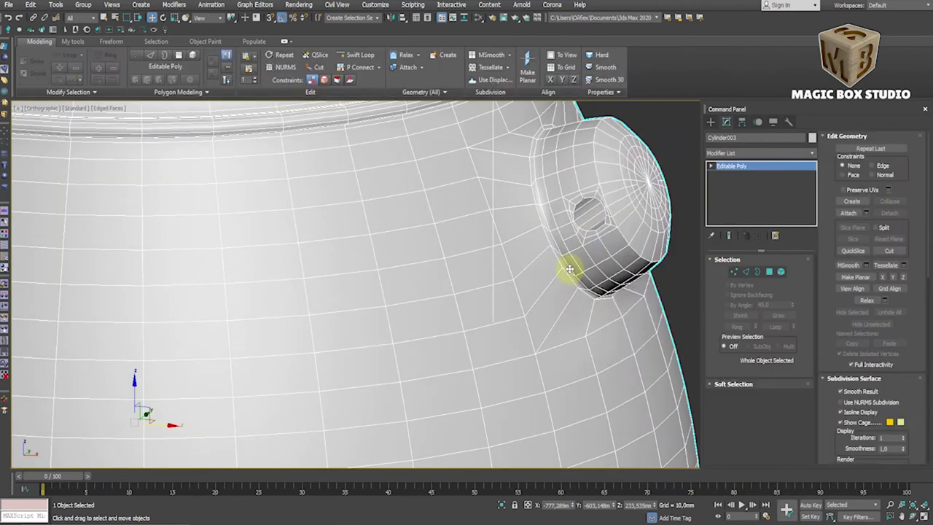
{"action": "scroll", "coordinate": [566, 267], "scroll_direction": "down", "scroll_amount": 5}
Reapply Symmetry and collapse the mirrored lugs into the single Editable Poly
{"action": "left_click", "coordinate": [761, 153]}
{"action": "key", "text": "s"}
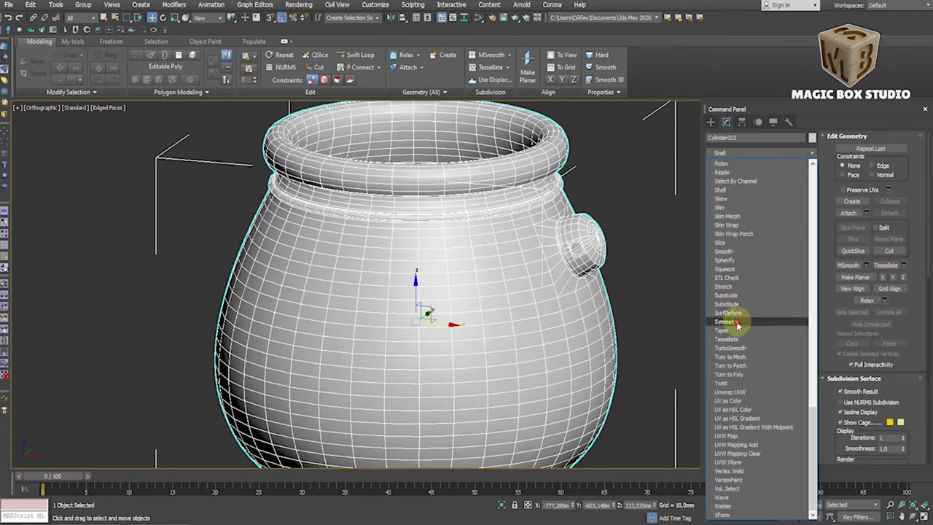
{"action": "left_click", "coordinate": [739, 322]}
{"action": "key", "text": "t"}
{"action": "scroll", "coordinate": [524, 282], "scroll_direction": "up", "scroll_amount": 2}
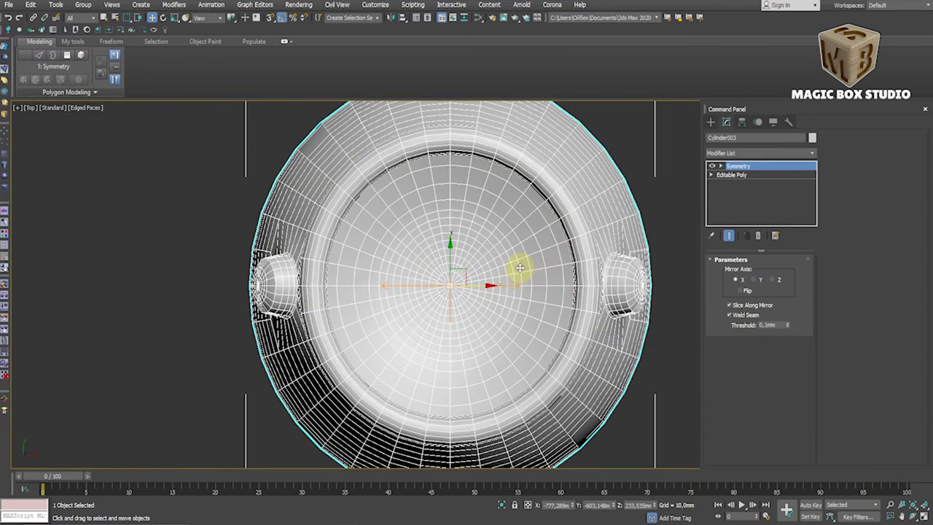
{"action": "right_click", "coordinate": [520, 267]}
{"action": "left_click", "coordinate": [573, 387]}
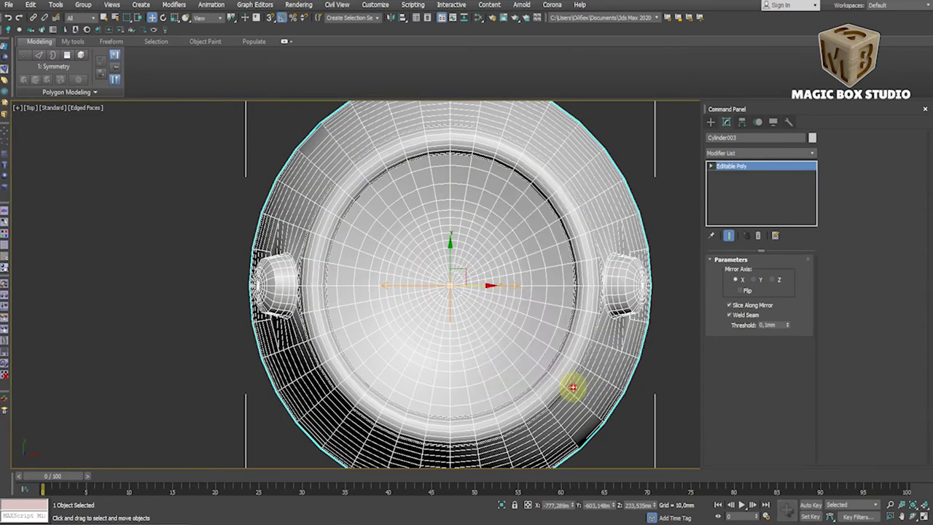
{"action": "mouse_move", "coordinate": [561, 364]}
{"action": "middle_mouse_down", "text": "alt"}
{"action": "mouse_move", "coordinate": [547, 313]}
{"action": "mouse_move", "coordinate": [583, 281]}
{"action": "mouse_move", "coordinate": [583, 347]}
{"action": "middle_mouse_up", "text": "alt"}
Select bottom polygons, grow the selection to 30, then trim it to 20
{"action": "key", "text": "f"}
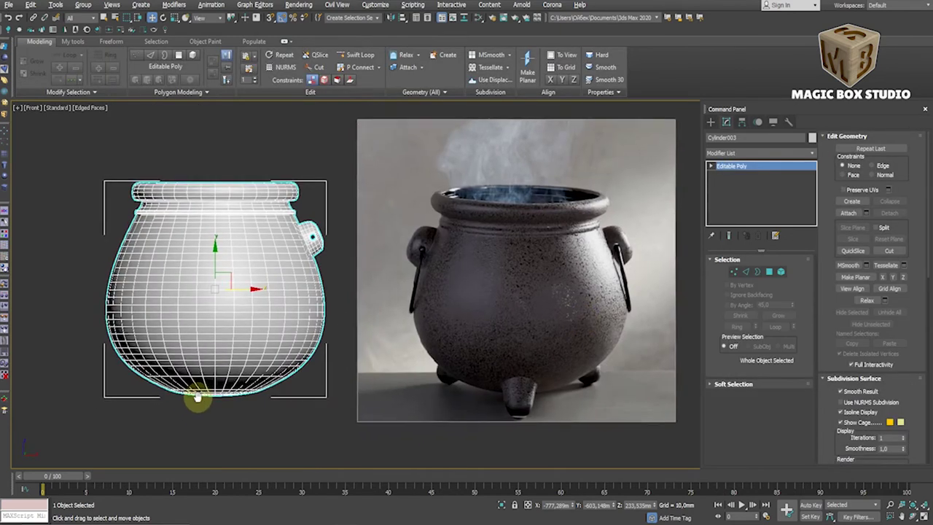
{"action": "middle_click_drag", "start_coordinate": [197, 397], "coordinate": [234, 368]}
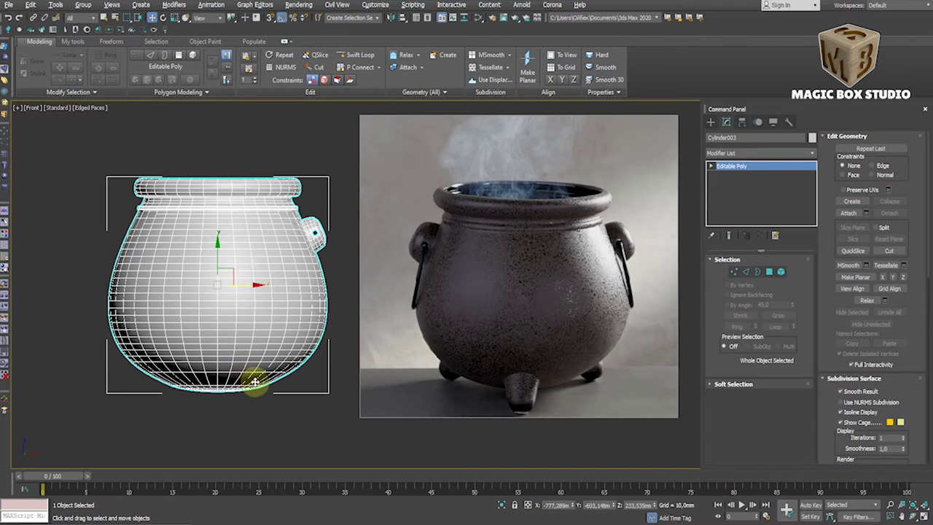
{"action": "middle_click_drag", "start_coordinate": [243, 382], "coordinate": [289, 386]}
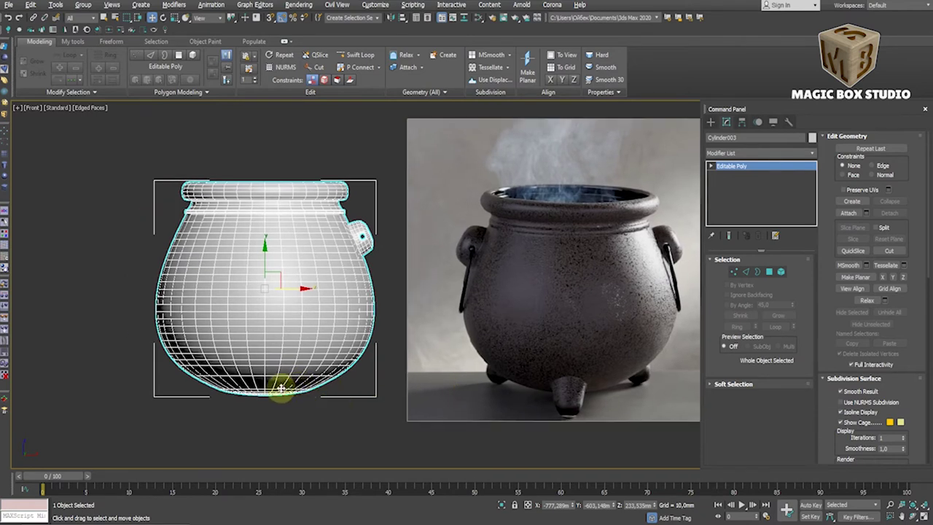
{"action": "left_click", "coordinate": [769, 272]}
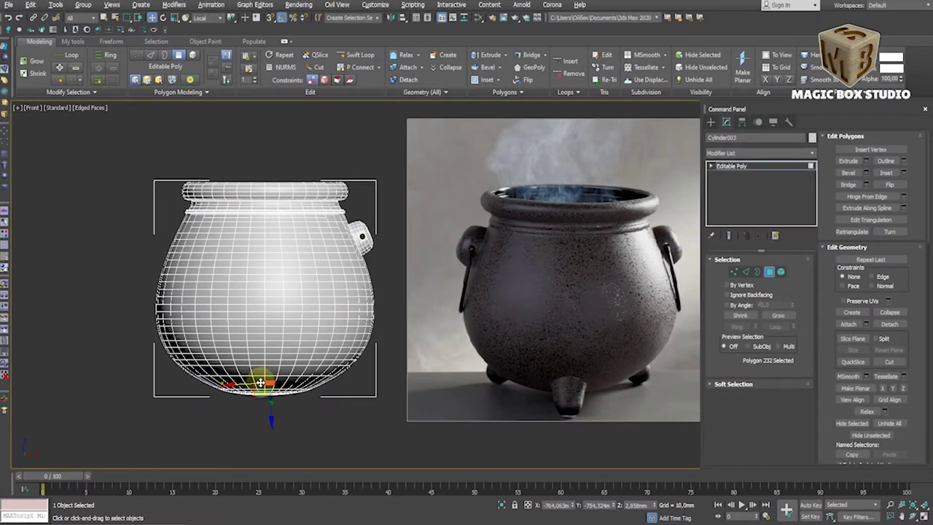
{"action": "scroll", "coordinate": [257, 386], "scroll_direction": "up", "scroll_amount": 5}
{"action": "left_click", "coordinate": [768, 317]}
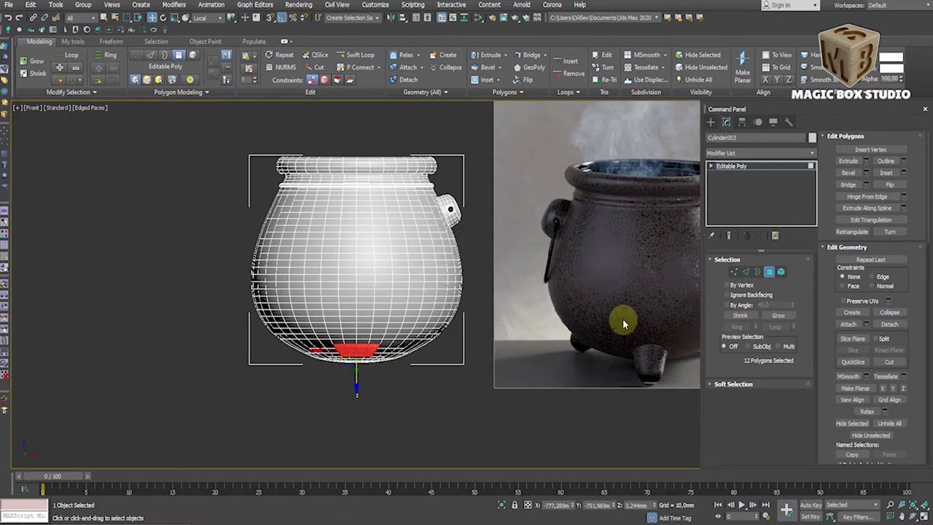
{"action": "left_click", "coordinate": [778, 315]}
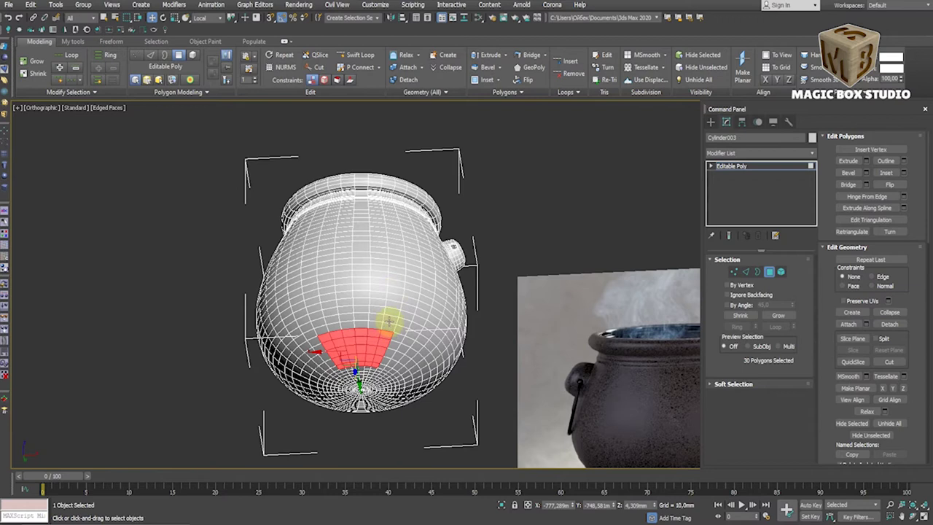
{"action": "left_click", "coordinate": [390, 319], "text": "ctrl"}
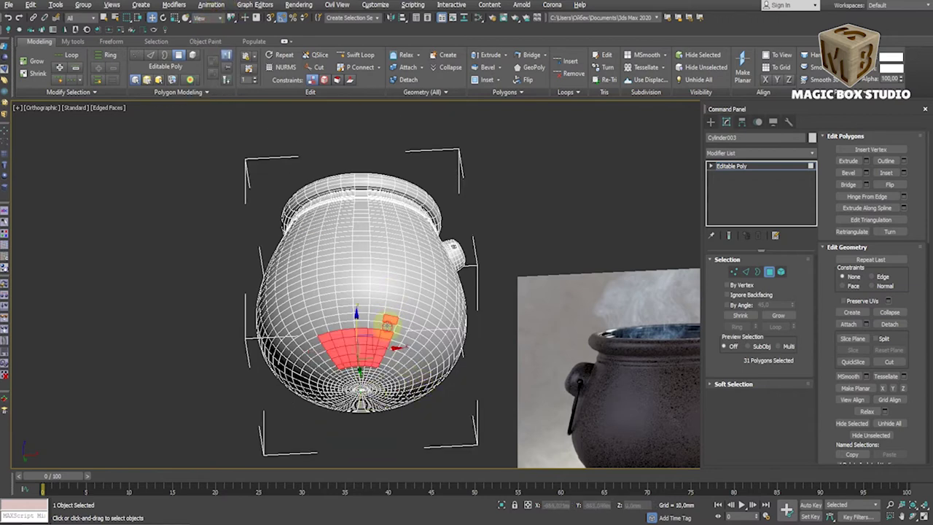
{"action": "left_click", "coordinate": [389, 324], "text": "alt"}
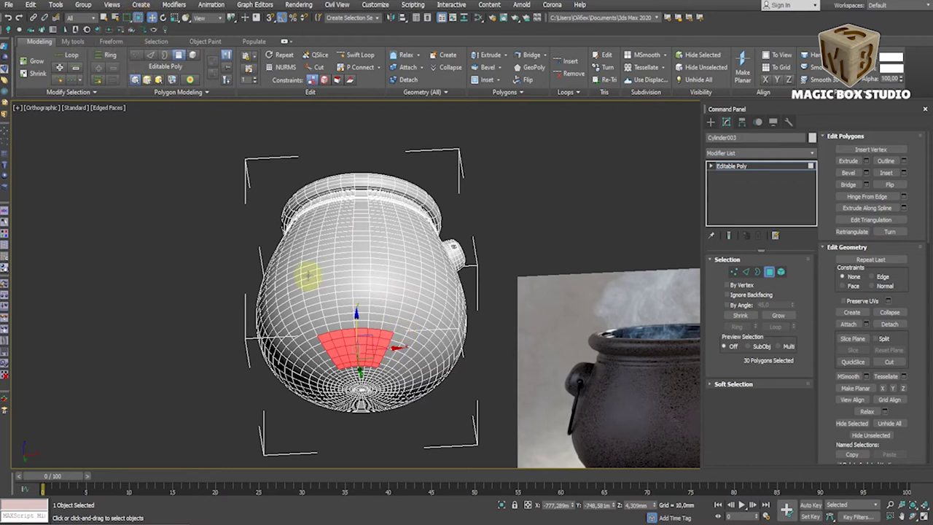
{"action": "left_click", "coordinate": [329, 355], "text": "alt"}
Switch the viewport to Bottom to view the selected patch from underneath
{"action": "key", "text": "f"}
{"action": "scroll", "coordinate": [437, 360], "scroll_direction": "up", "scroll_amount": 5}
{"action": "scroll", "coordinate": [390, 347], "scroll_direction": "down", "scroll_amount": 5}
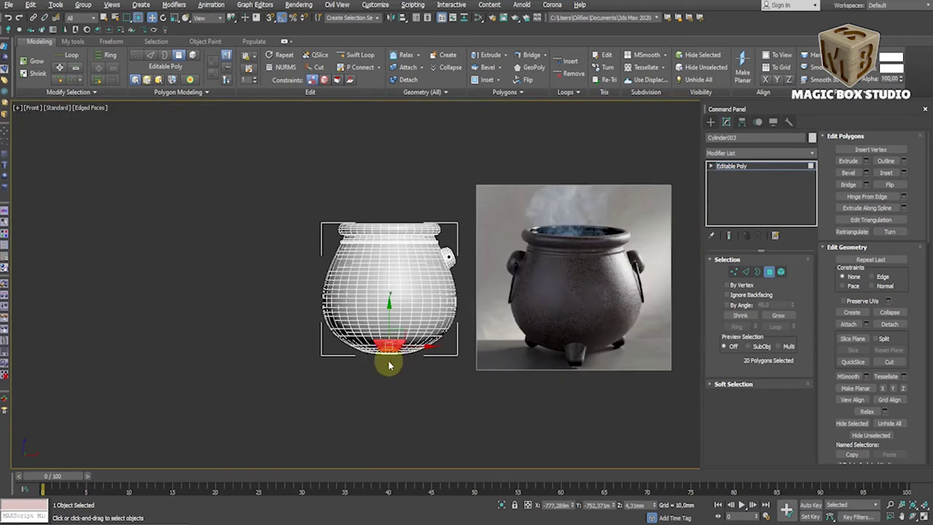
{"action": "middle_click_drag", "start_coordinate": [386, 358], "coordinate": [379, 314], "text": "alt"}
{"action": "left_click", "coordinate": [35, 107]}
{"action": "left_click", "coordinate": [73, 179]}
{"action": "scroll", "coordinate": [309, 315], "scroll_direction": "up", "scroll_amount": 5}
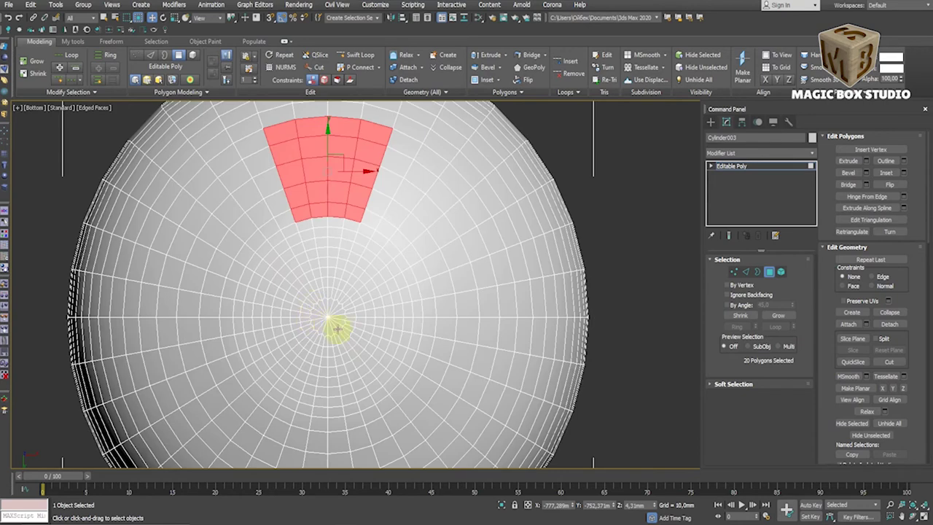
{"action": "scroll", "coordinate": [360, 337], "scroll_direction": "down", "scroll_amount": 2}
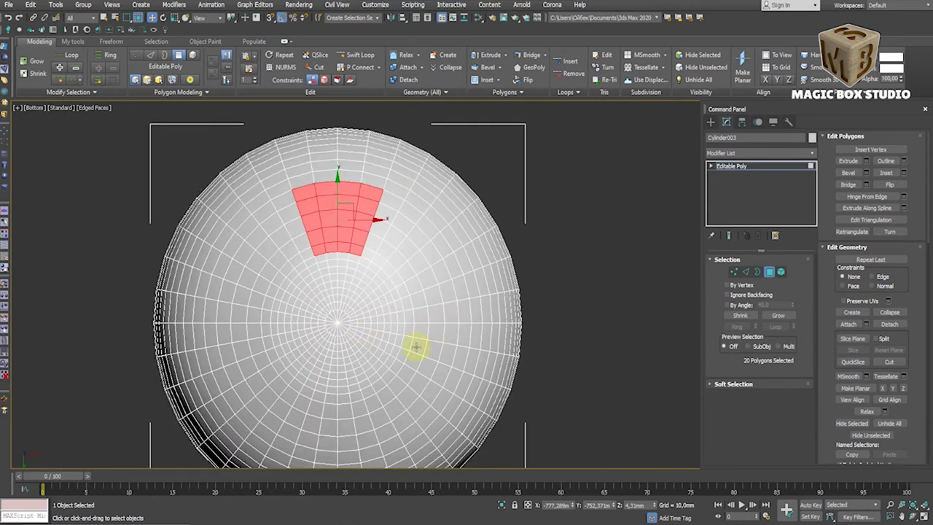
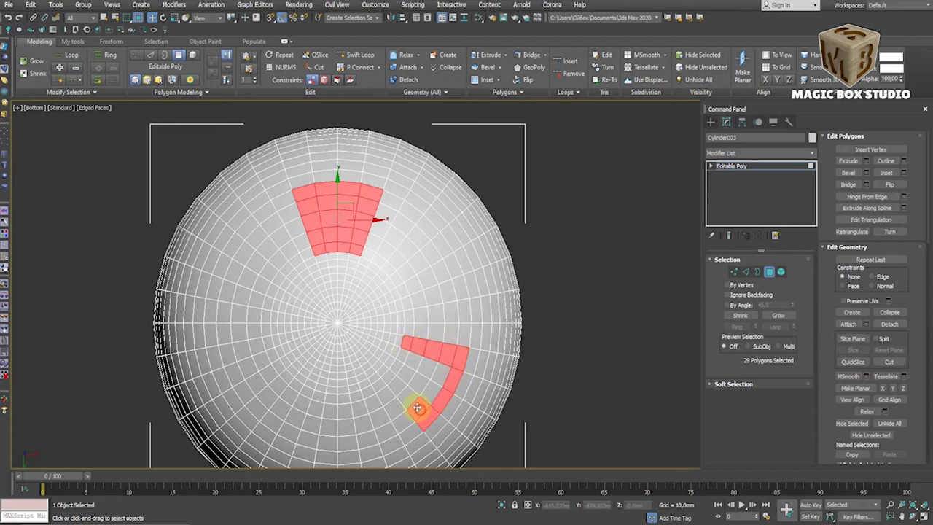
Finish selecting the lower leg-hole face patches and collapse the rounded hole to Editable Poly
{"action": "left_click_drag", "start_coordinate": [405, 376], "coordinate": [433, 391], "text": "ctrl"}
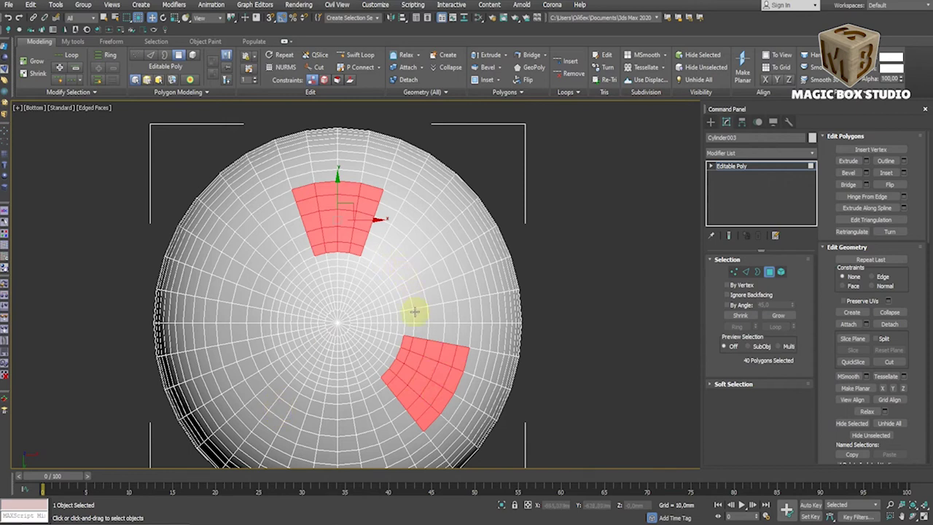
{"action": "mouse_move", "coordinate": [281, 392]}
{"action": "left_mouse_down", "text": "ctrl"}
{"action": "mouse_move", "coordinate": [268, 396]}
{"action": "mouse_move", "coordinate": [243, 368]}
{"action": "mouse_move", "coordinate": [250, 330]}
{"action": "left_mouse_up", "text": "ctrl"}
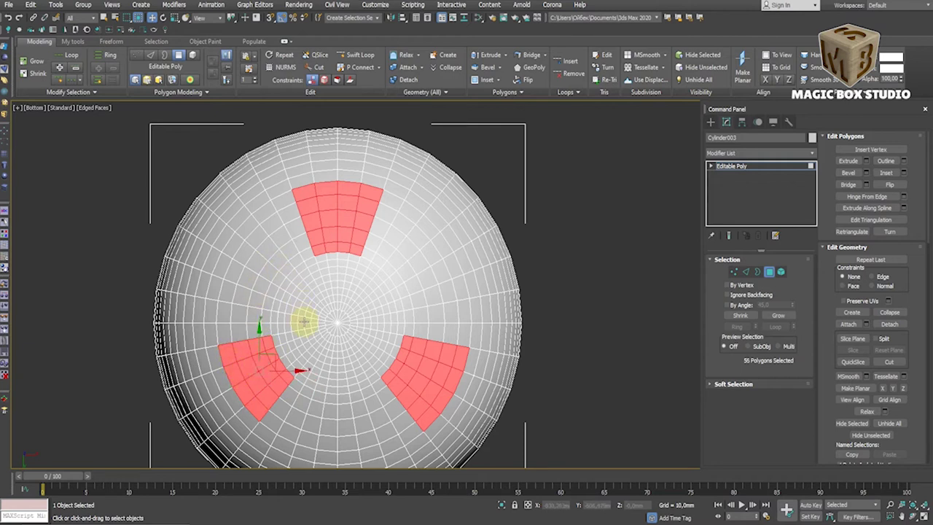
{"action": "left_click", "coordinate": [237, 367], "text": "ctrl"}
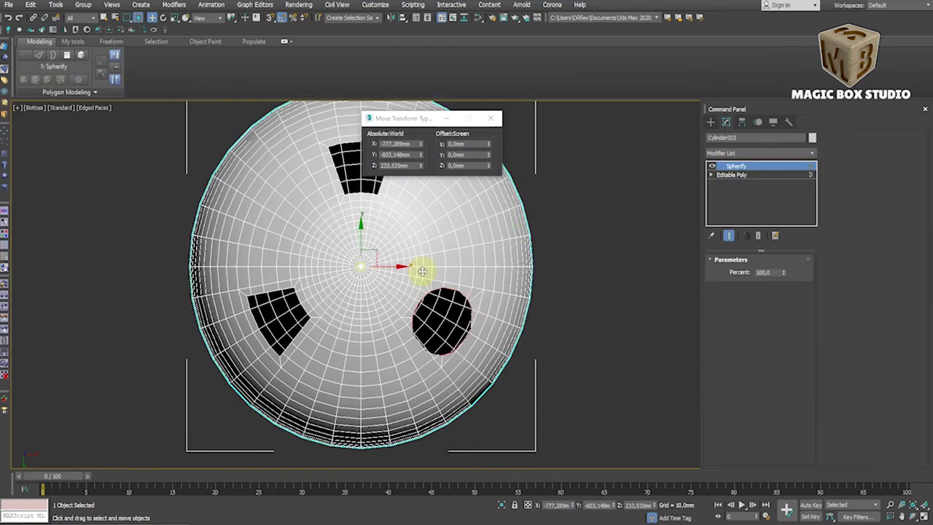
{"action": "right_click", "coordinate": [464, 306]}
{"action": "left_click", "coordinate": [527, 408]}
Round the lower-left and top hole borders with Spherify and collapse them to Editable Poly
{"action": "left_click", "coordinate": [274, 290]}
{"action": "key", "text": "ctrl+z"}
{"action": "right_click", "coordinate": [505, 270]}
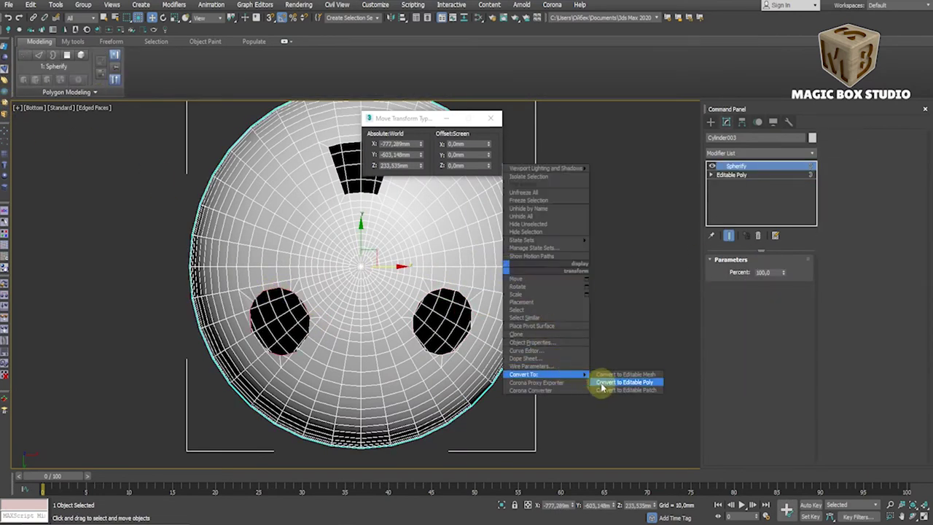
{"action": "left_click", "coordinate": [624, 382]}
{"action": "left_click", "coordinate": [758, 271]}
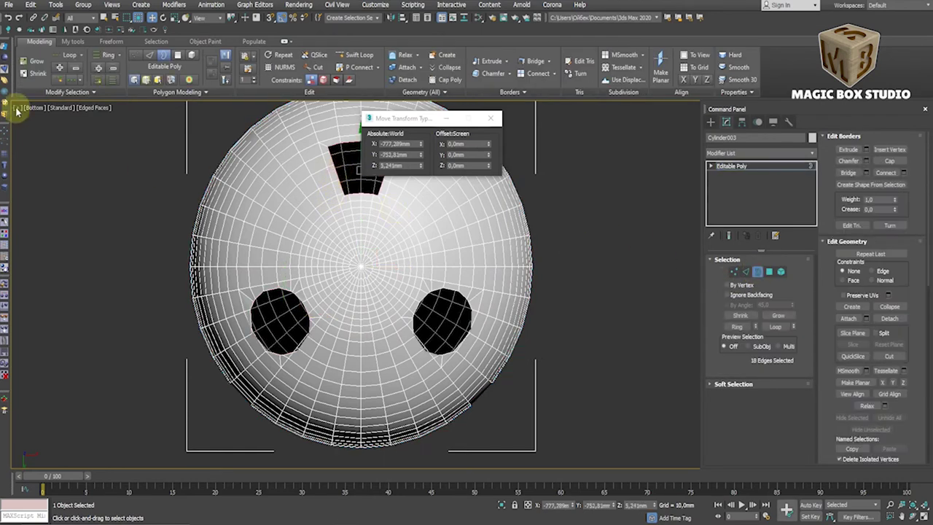
{"action": "left_click", "coordinate": [6, 114]}
{"action": "right_click", "coordinate": [441, 303]}
{"action": "left_click", "coordinate": [446, 296]}
Scale the borders of all three holes down to 79.8% with Scale Type-In
{"action": "key", "text": "3"}
{"action": "left_click", "coordinate": [335, 183]}
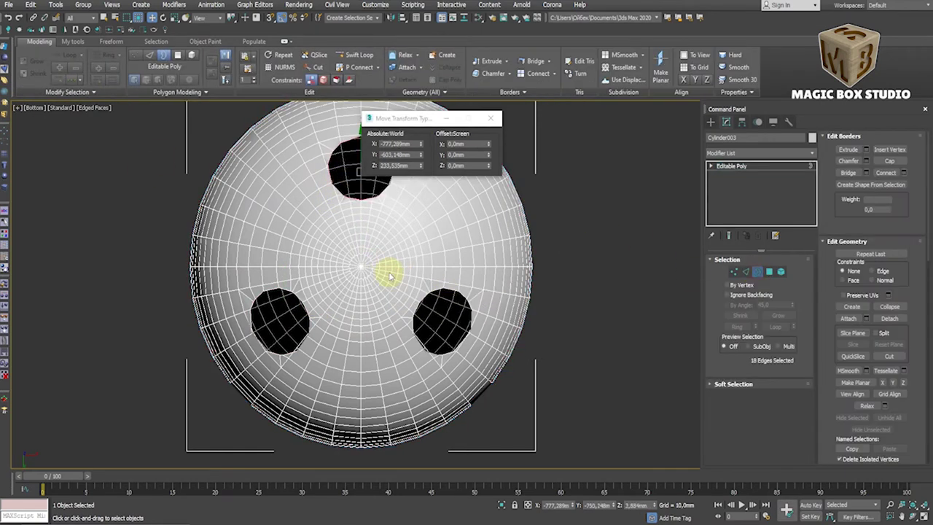
{"action": "left_click", "coordinate": [490, 118]}
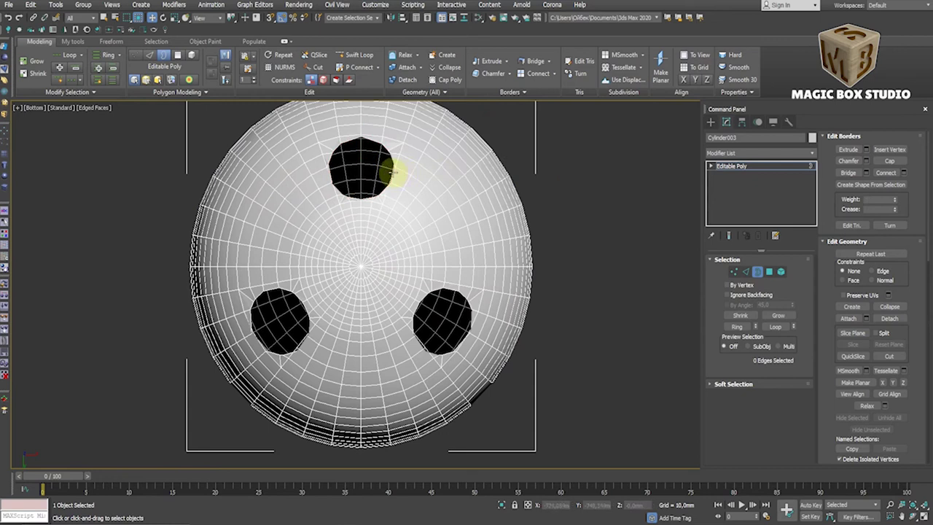
{"action": "left_click", "coordinate": [175, 18]}
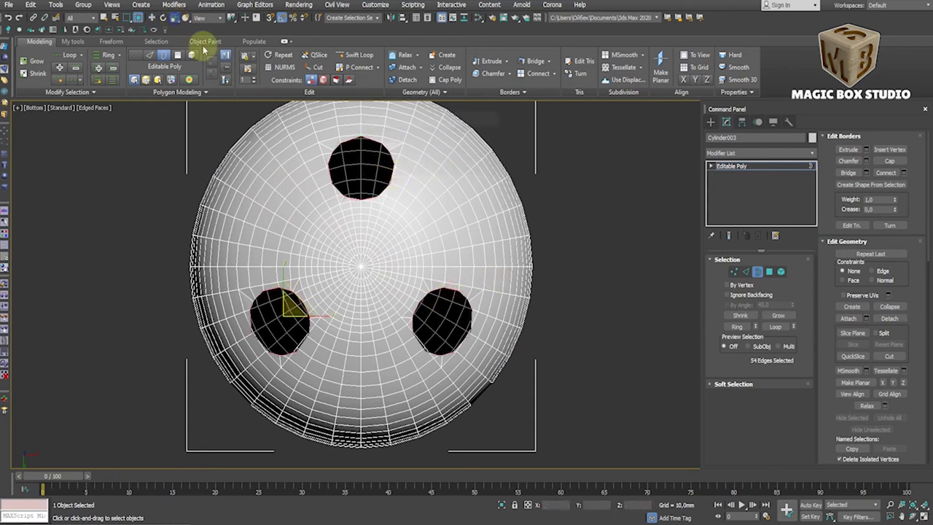
{"action": "right_click", "coordinate": [174, 17]}
{"action": "left_click_drag", "start_coordinate": [488, 144], "coordinate": [473, 250]}
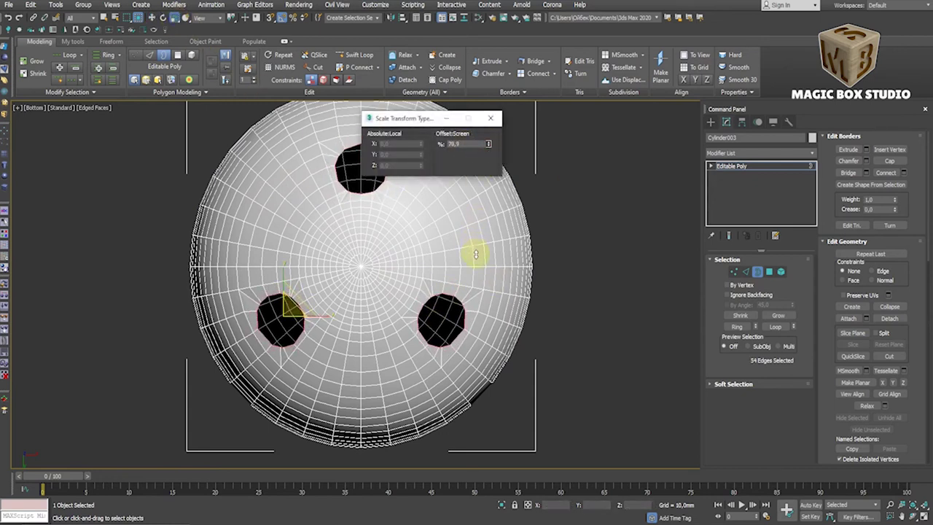
{"action": "left_click", "coordinate": [493, 118]}
{"action": "left_click", "coordinate": [734, 271]}
{"action": "left_click", "coordinate": [872, 280]}
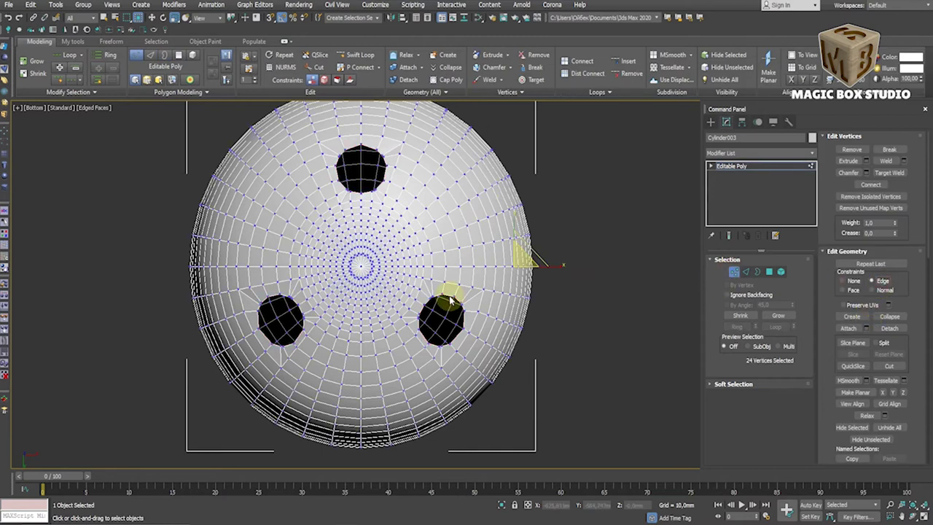
Pick vertices on the first leg hole's bottom and left rim
{"action": "scroll", "coordinate": [466, 307], "scroll_direction": "up", "scroll_amount": 5}
{"action": "key", "text": "w"}
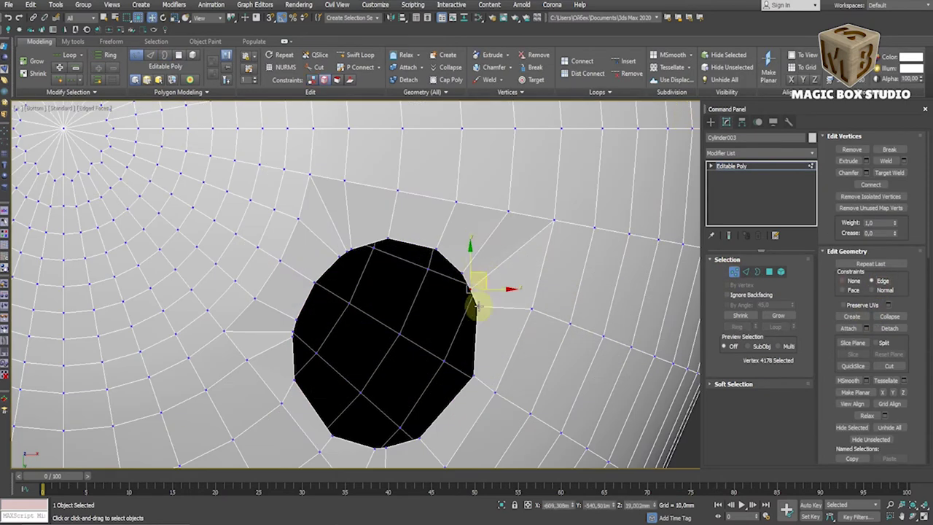
{"action": "left_click", "coordinate": [389, 443]}
{"action": "left_click", "coordinate": [375, 445]}
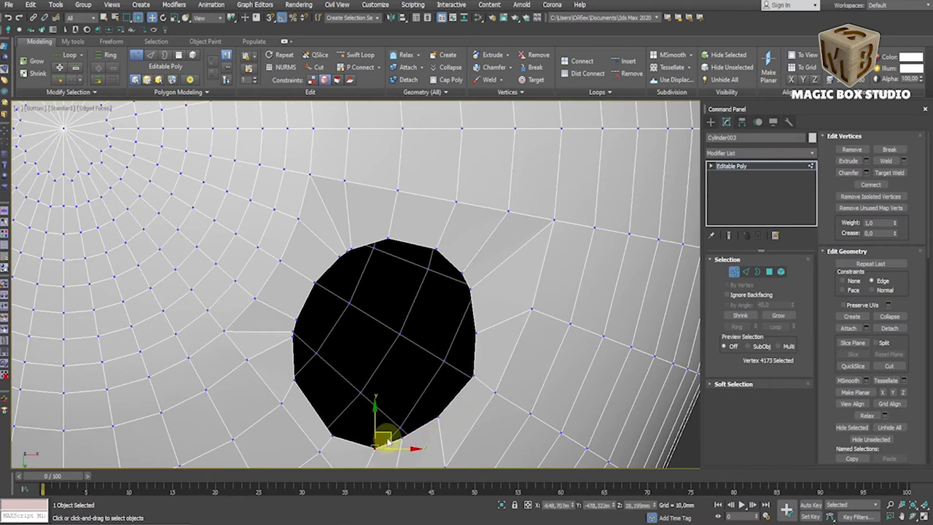
{"action": "key", "text": "ctrl+z"}
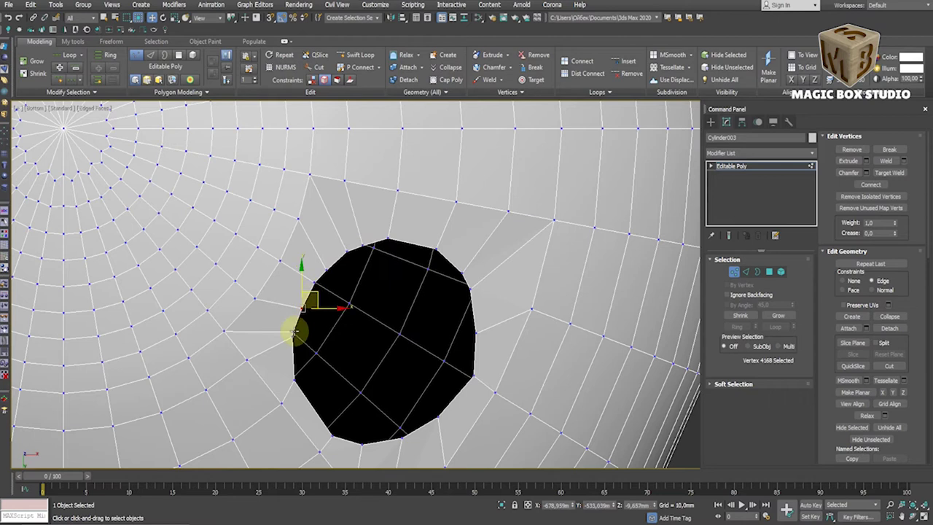
{"action": "left_click", "coordinate": [304, 372]}
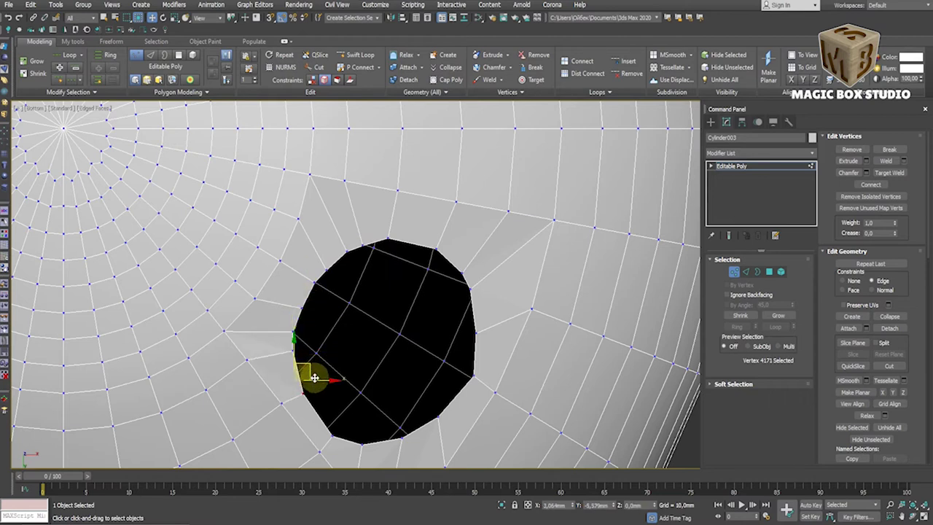
{"action": "scroll", "coordinate": [314, 380], "scroll_direction": "down", "scroll_amount": 4}
{"action": "middle_click_drag", "start_coordinate": [322, 381], "coordinate": [385, 358]}
{"action": "scroll", "coordinate": [384, 358], "scroll_direction": "up", "scroll_amount": 5}
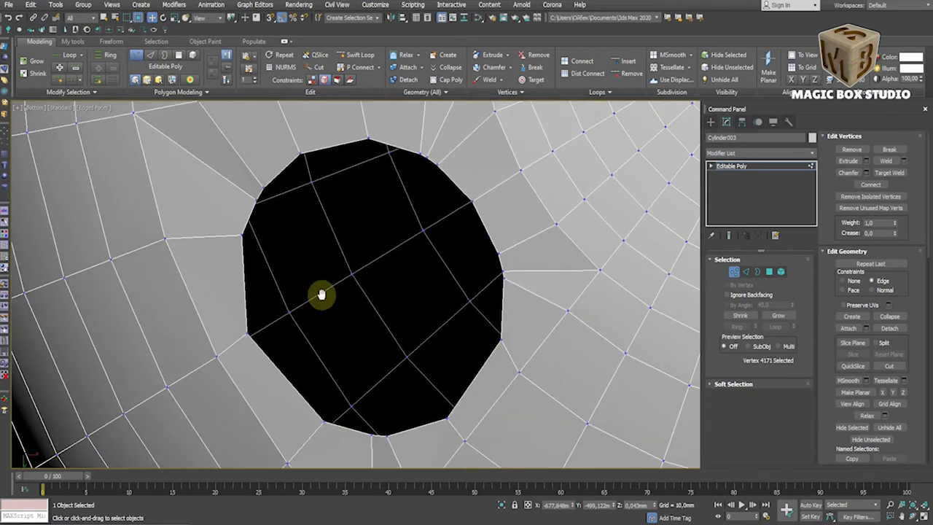
Slide the rim vertices around the second hole along their edges until evenly spaced
{"action": "left_click_drag", "start_coordinate": [250, 194], "coordinate": [243, 247]}
{"action": "left_click", "coordinate": [294, 152]}
{"action": "left_click_drag", "start_coordinate": [326, 137], "coordinate": [260, 170]}
{"action": "left_click", "coordinate": [435, 156]}
{"action": "left_click_drag", "start_coordinate": [413, 150], "coordinate": [393, 144]}
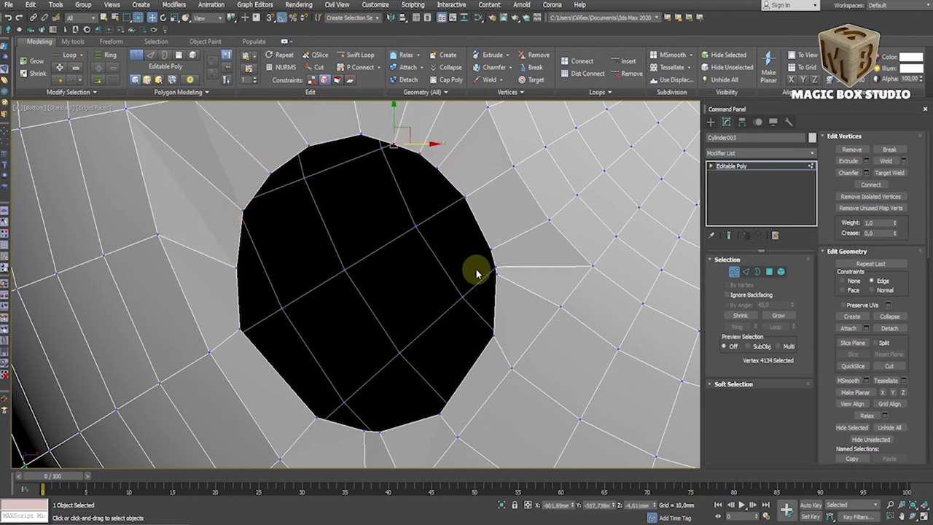
{"action": "left_click_drag", "start_coordinate": [495, 243], "coordinate": [495, 250]}
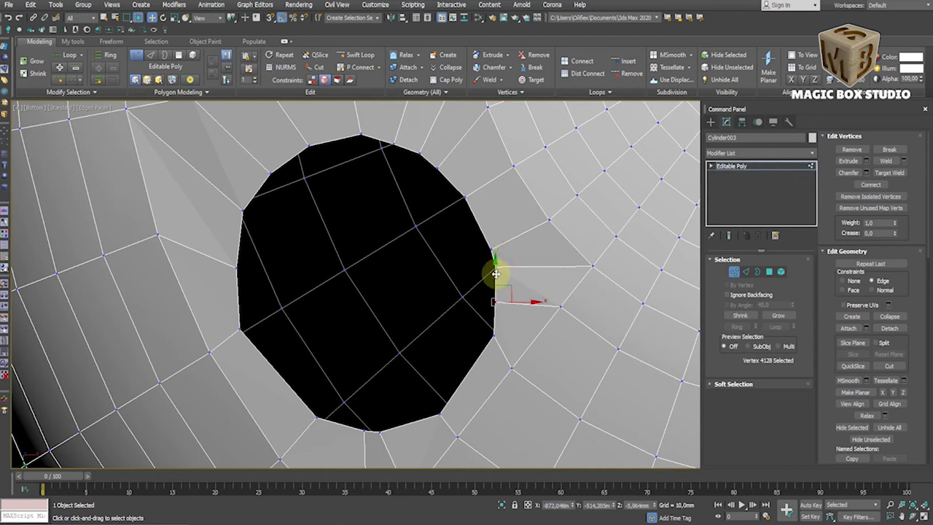
{"action": "left_click", "coordinate": [495, 335]}
{"action": "left_click_drag", "start_coordinate": [490, 341], "coordinate": [437, 416]}
{"action": "left_click", "coordinate": [379, 431]}
{"action": "left_click_drag", "start_coordinate": [379, 430], "coordinate": [417, 414]}
{"action": "left_click", "coordinate": [317, 417]}
{"action": "left_click_drag", "start_coordinate": [316, 418], "coordinate": [256, 340]}
{"action": "left_click", "coordinate": [242, 329]}
{"action": "left_click", "coordinate": [360, 134]}
{"action": "left_click", "coordinate": [238, 268]}
{"action": "left_click_drag", "start_coordinate": [239, 266], "coordinate": [245, 287]}
Adjust more rim vertices, turning the Edge constraint off and back on
{"action": "scroll", "coordinate": [419, 283], "scroll_direction": "down", "scroll_amount": 5}
{"action": "scroll", "coordinate": [454, 229], "scroll_direction": "up", "scroll_amount": 5}
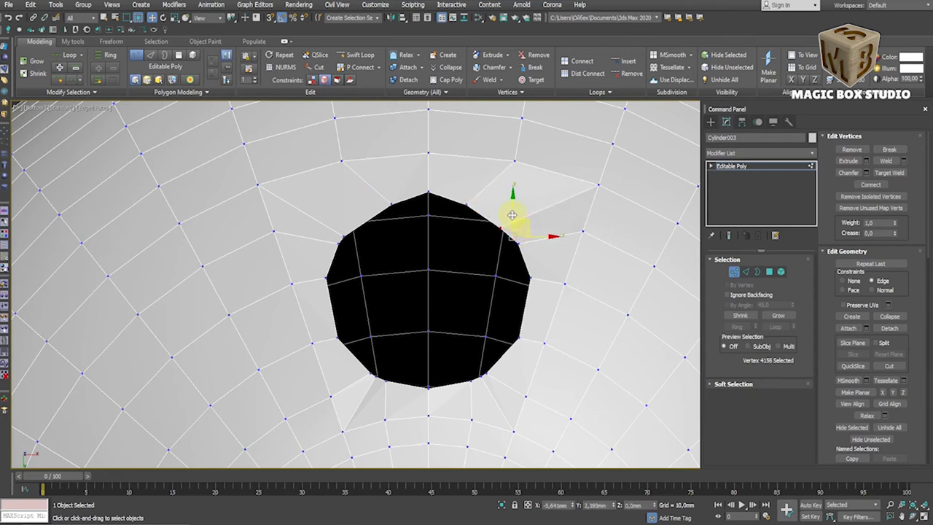
{"action": "left_click_drag", "start_coordinate": [376, 210], "coordinate": [511, 290]}
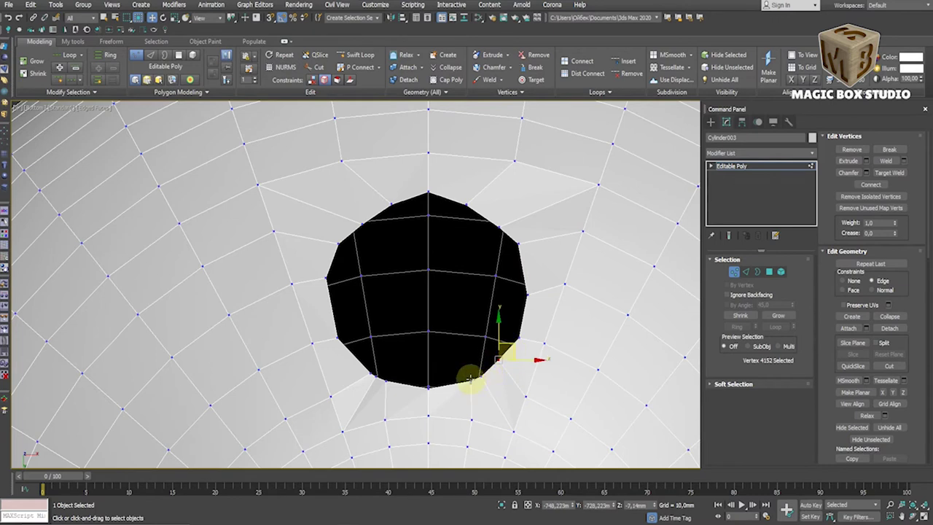
{"action": "left_click", "coordinate": [393, 382]}
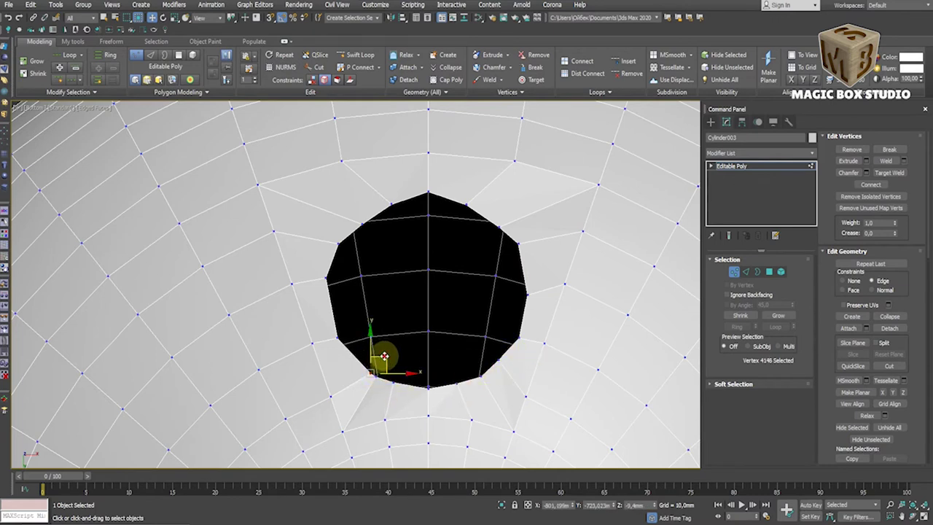
{"action": "left_click", "coordinate": [334, 268]}
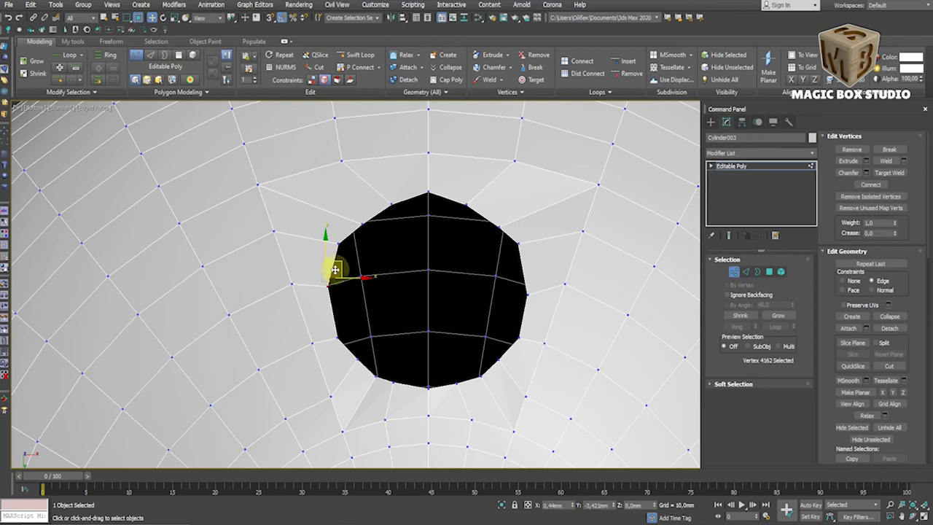
{"action": "left_click", "coordinate": [842, 280]}
{"action": "left_click", "coordinate": [428, 192]}
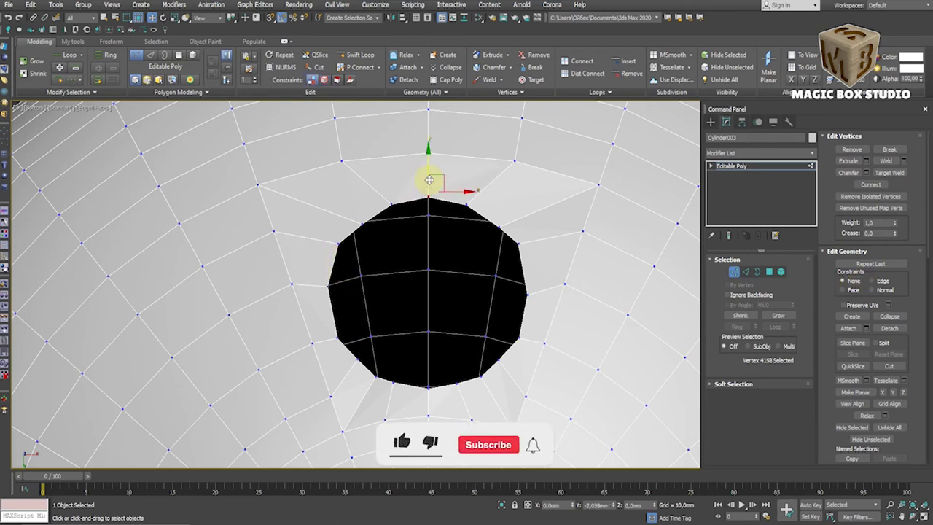
{"action": "scroll", "coordinate": [481, 328], "scroll_direction": "down", "scroll_amount": 5}
{"action": "scroll", "coordinate": [431, 350], "scroll_direction": "up", "scroll_amount": 5}
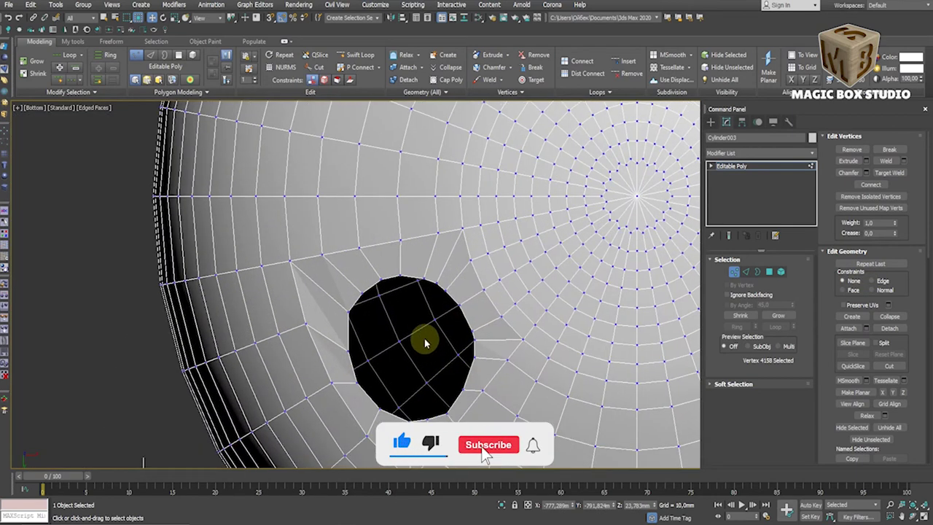
{"action": "left_click", "coordinate": [875, 284]}
{"action": "scroll", "coordinate": [428, 381], "scroll_direction": "up", "scroll_amount": 3}
{"action": "scroll", "coordinate": [423, 364], "scroll_direction": "down", "scroll_amount": 5}
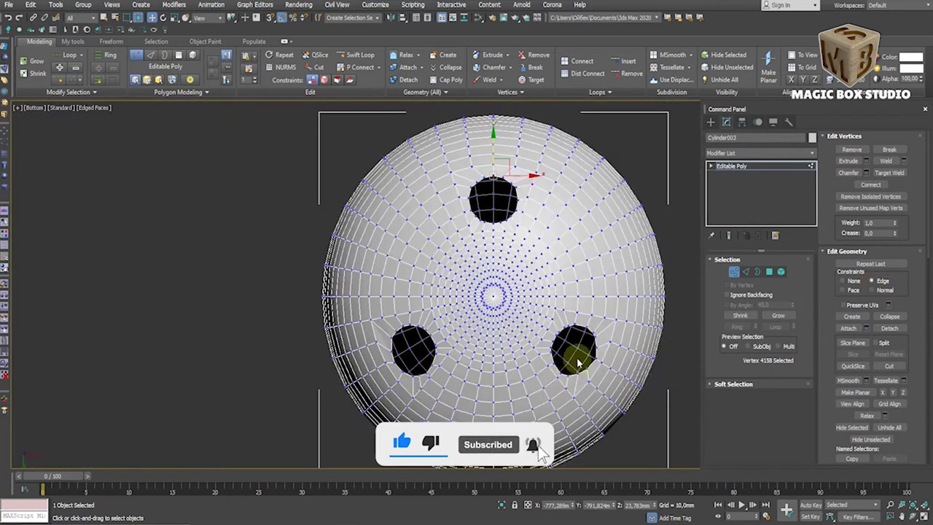
{"action": "scroll", "coordinate": [577, 358], "scroll_direction": "up", "scroll_amount": 5}
Slide the centered hole's top rim vertex, then add Spherify to that hole's border
{"action": "middle_click_drag", "start_coordinate": [581, 352], "coordinate": [433, 287]}
{"action": "left_click", "coordinate": [431, 200]}
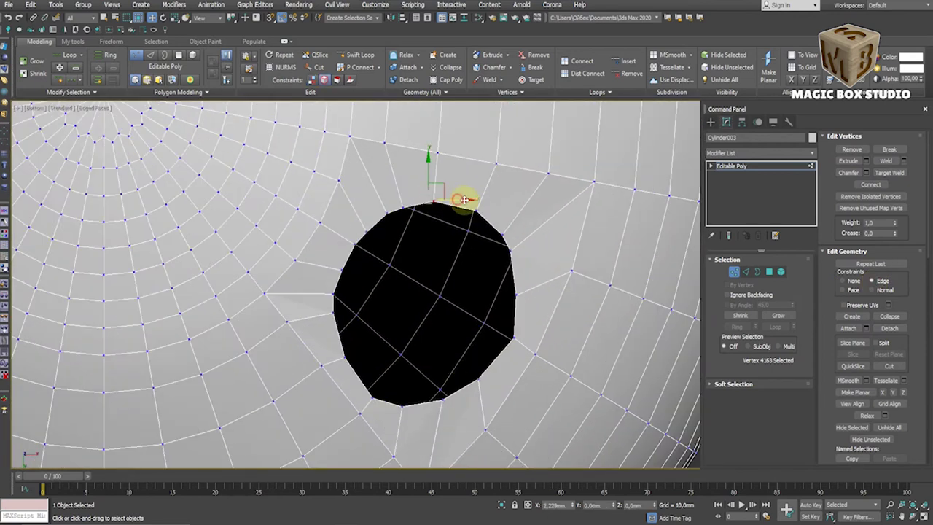
{"action": "left_click_drag", "start_coordinate": [429, 204], "coordinate": [357, 317]}
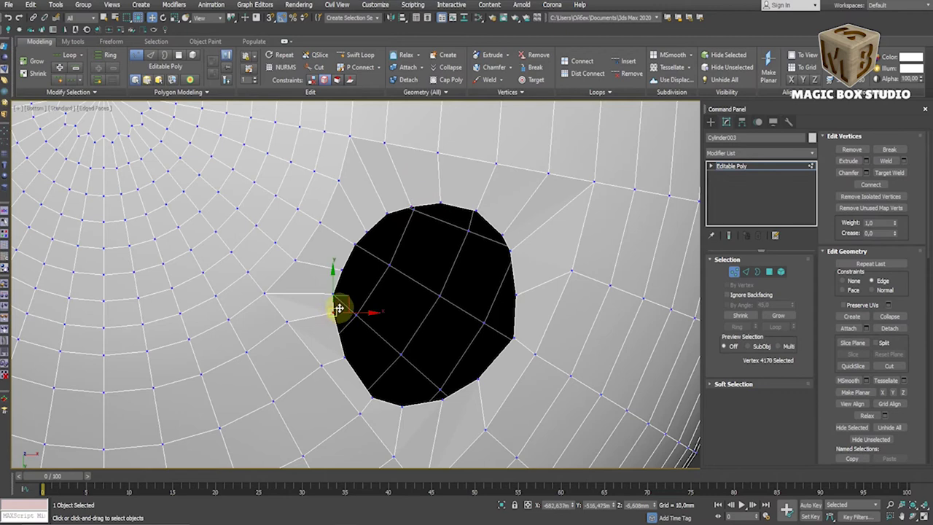
{"action": "left_click", "coordinate": [344, 356]}
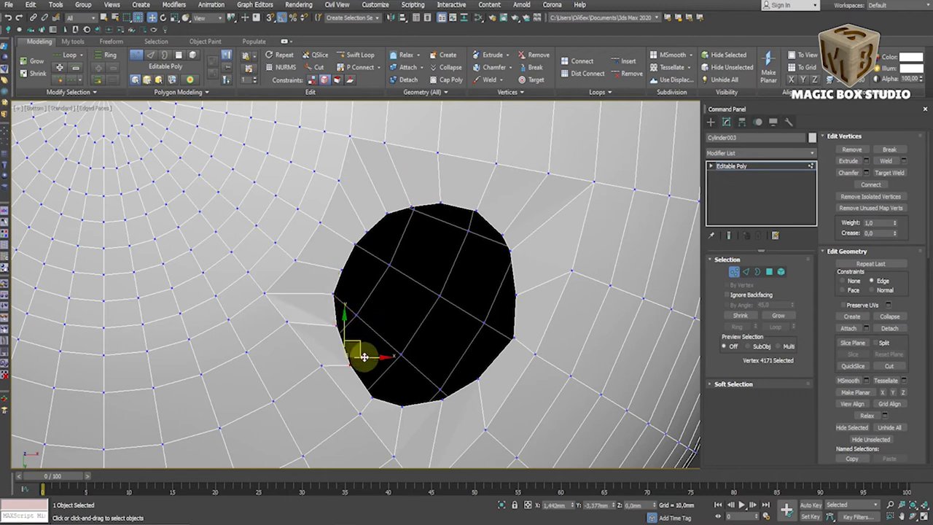
{"action": "left_click", "coordinate": [757, 271]}
{"action": "left_click", "coordinate": [454, 210]}
{"action": "left_click", "coordinate": [16, 109]}
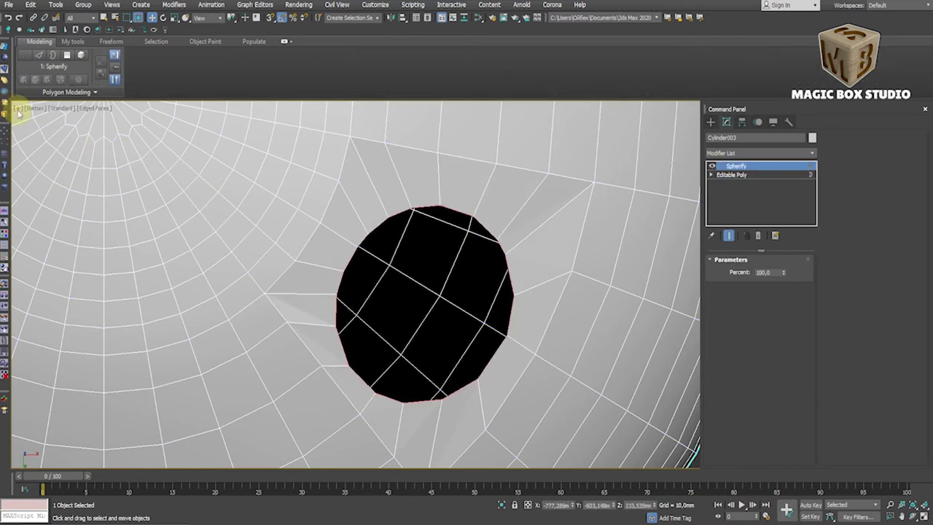
Collapse the Spherify, then re-round another hole rim with Spherify and collapse it
{"action": "right_click", "coordinate": [357, 248]}
{"action": "left_click", "coordinate": [328, 337]}
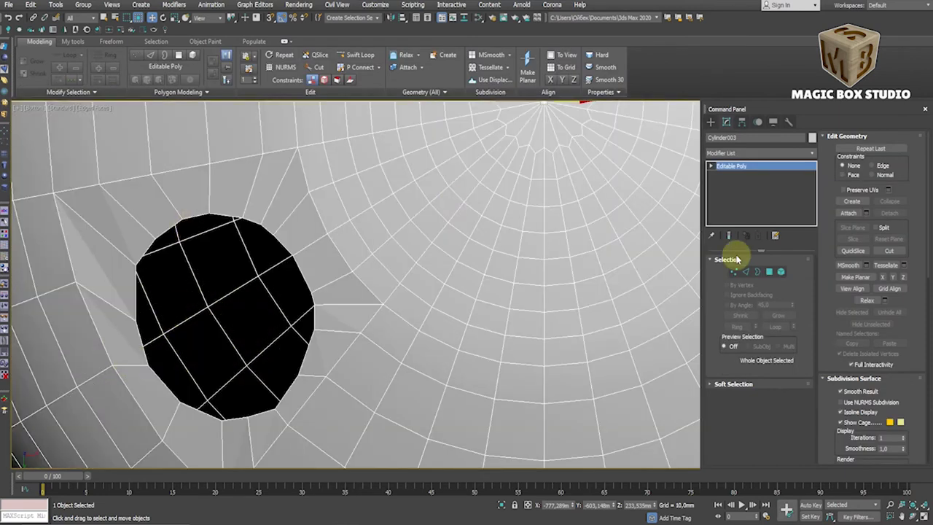
{"action": "left_click", "coordinate": [757, 271]}
{"action": "left_click", "coordinate": [206, 213]}
{"action": "left_click", "coordinate": [6, 95]}
{"action": "right_click", "coordinate": [229, 248]}
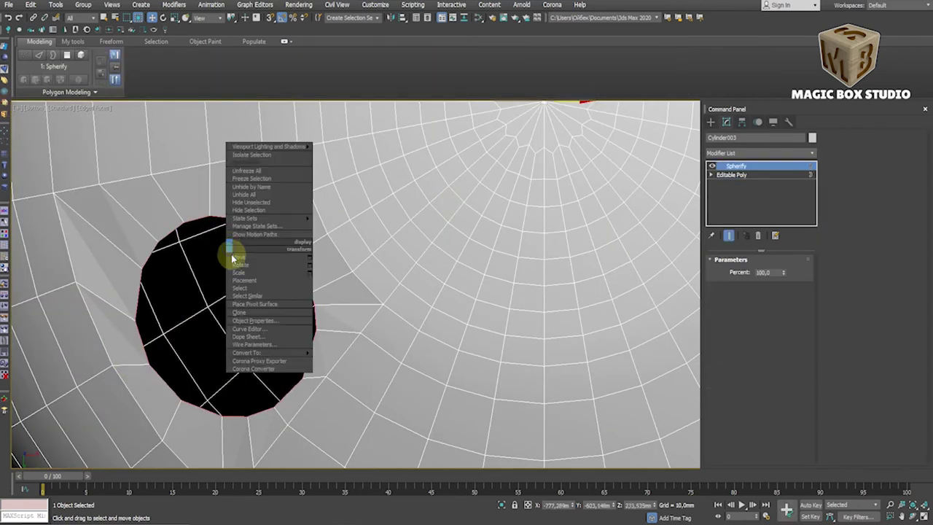
{"action": "left_click", "coordinate": [329, 354]}
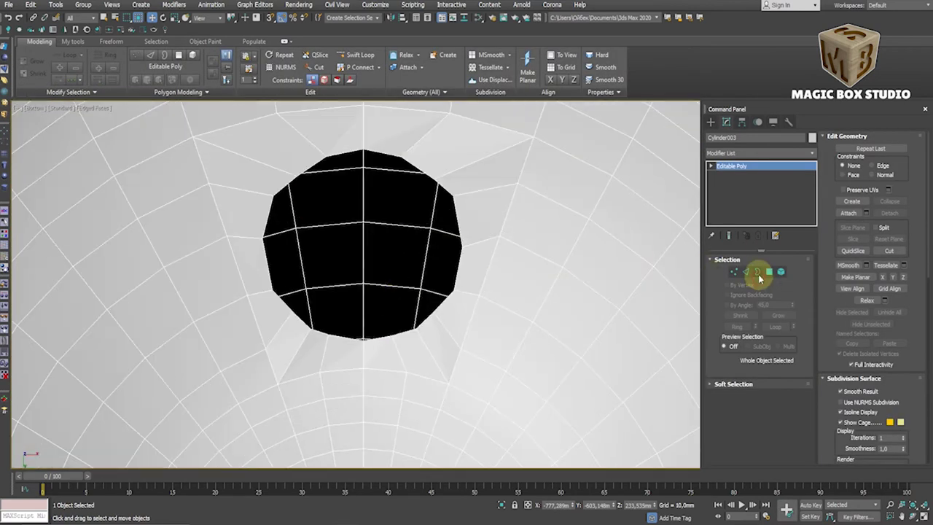
Round the next hole rim with Spherify, collapse it, and select the top hole's rim
{"action": "left_click", "coordinate": [386, 152]}
{"action": "left_click", "coordinate": [6, 95]}
{"action": "right_click", "coordinate": [469, 234]}
{"action": "left_click", "coordinate": [546, 342]}
{"action": "scroll", "coordinate": [467, 321], "scroll_direction": "down", "scroll_amount": 5}
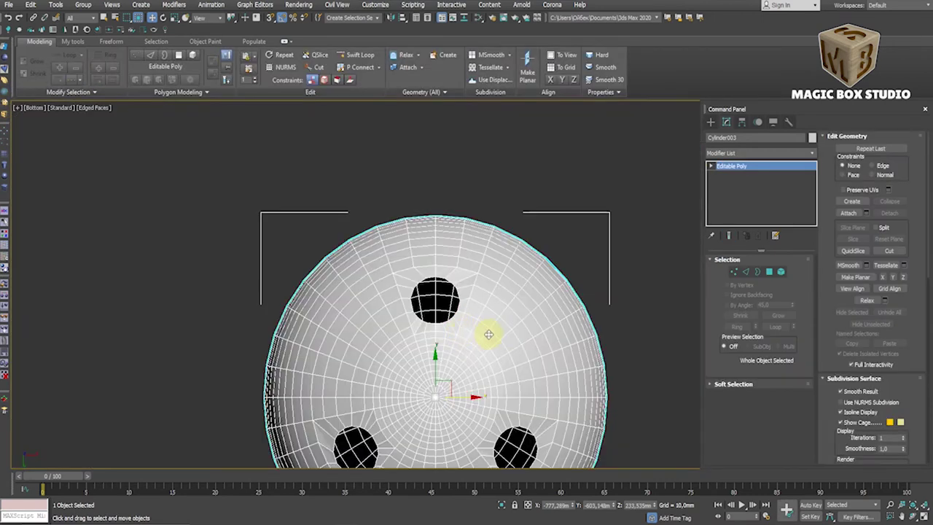
{"action": "left_click", "coordinate": [759, 273]}
{"action": "scroll", "coordinate": [442, 287], "scroll_direction": "up", "scroll_amount": 3}
{"action": "left_click", "coordinate": [442, 272]}
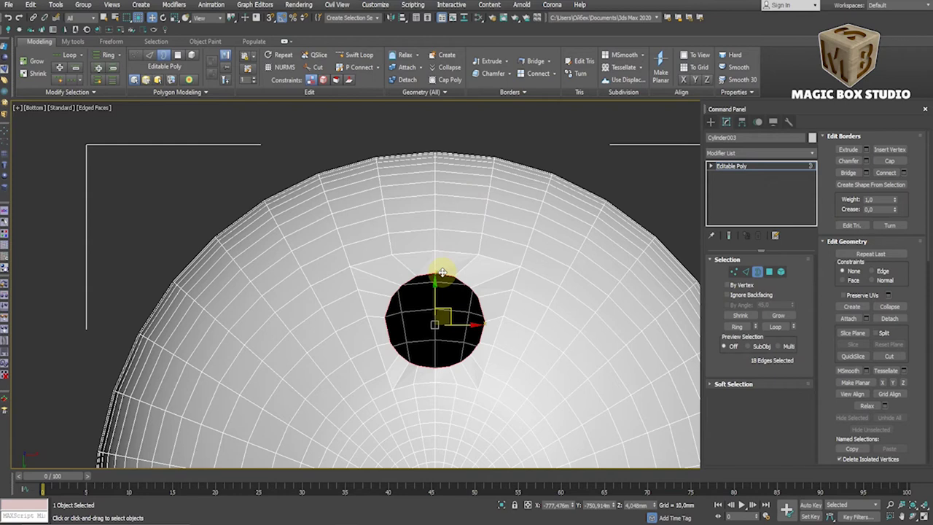
{"action": "left_click", "coordinate": [710, 121]}
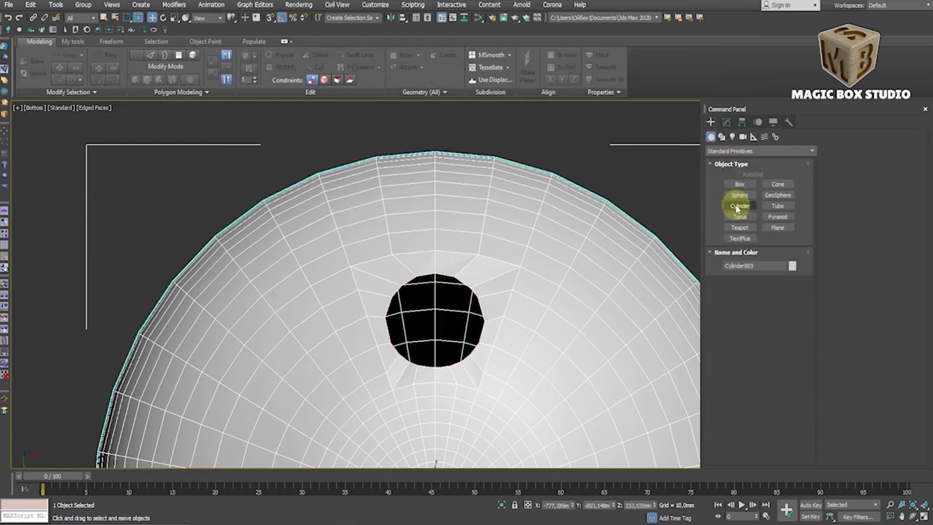
Create a cylinder in the top hole with height 80.892 and 4 height segments
{"action": "left_click", "coordinate": [739, 205]}
{"action": "left_click_drag", "start_coordinate": [434, 315], "coordinate": [469, 355]}
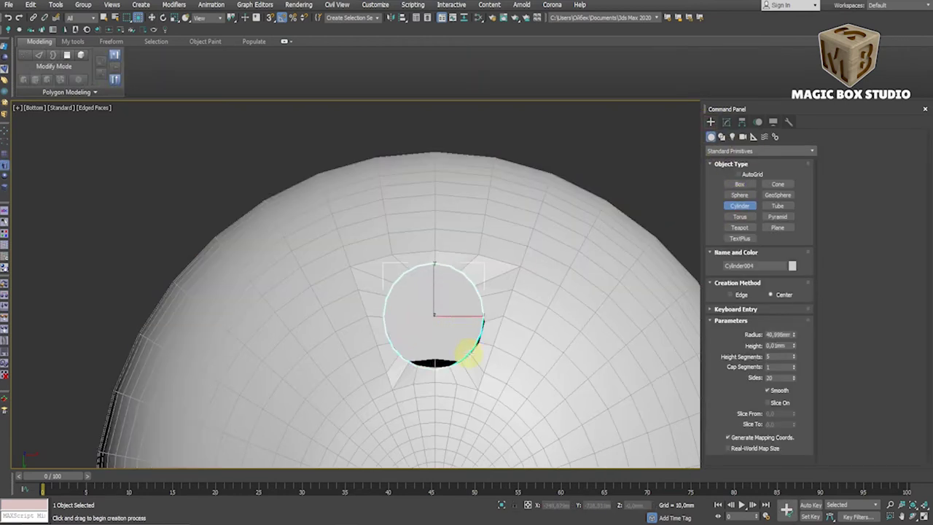
{"action": "key", "text": "f"}
{"action": "scroll", "coordinate": [464, 332], "scroll_direction": "down", "scroll_amount": 3}
{"action": "scroll", "coordinate": [466, 323], "scroll_direction": "down", "scroll_amount": 3}
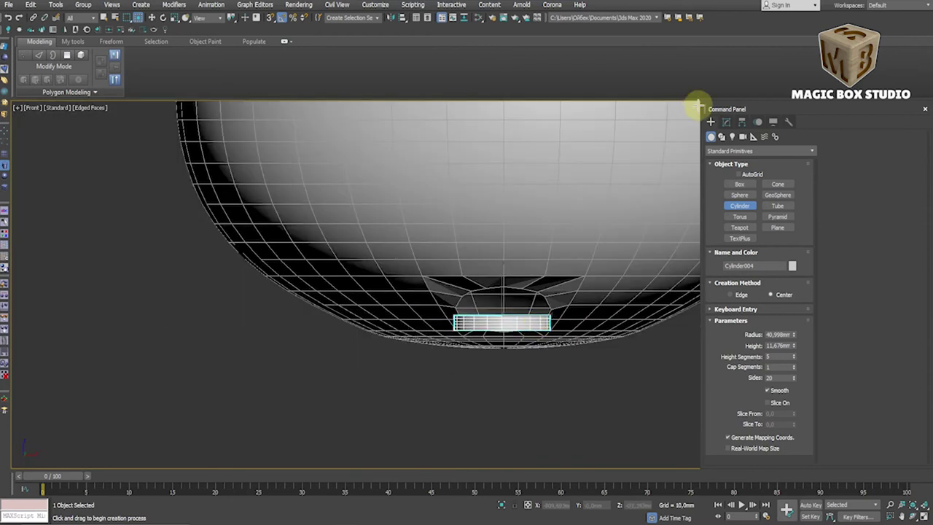
{"action": "left_click", "coordinate": [726, 122]}
{"action": "mouse_move", "coordinate": [794, 284]}
{"action": "left_mouse_down"}
{"action": "mouse_move", "coordinate": [791, 142]}
{"action": "mouse_move", "coordinate": [802, 73]}
{"action": "left_mouse_up"}
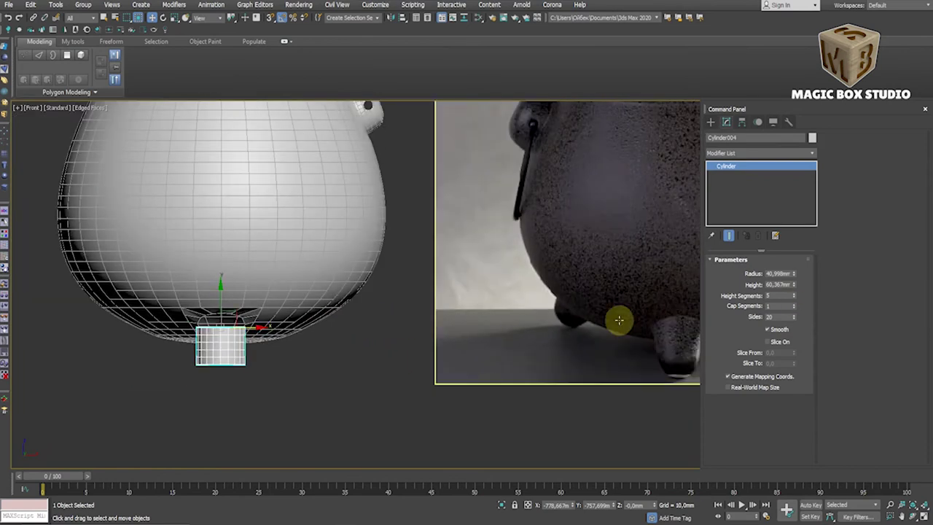
{"action": "mouse_move", "coordinate": [794, 285]}
{"action": "left_mouse_down"}
{"action": "mouse_move", "coordinate": [795, 269]}
{"action": "mouse_move", "coordinate": [794, 301]}
{"action": "left_mouse_up"}
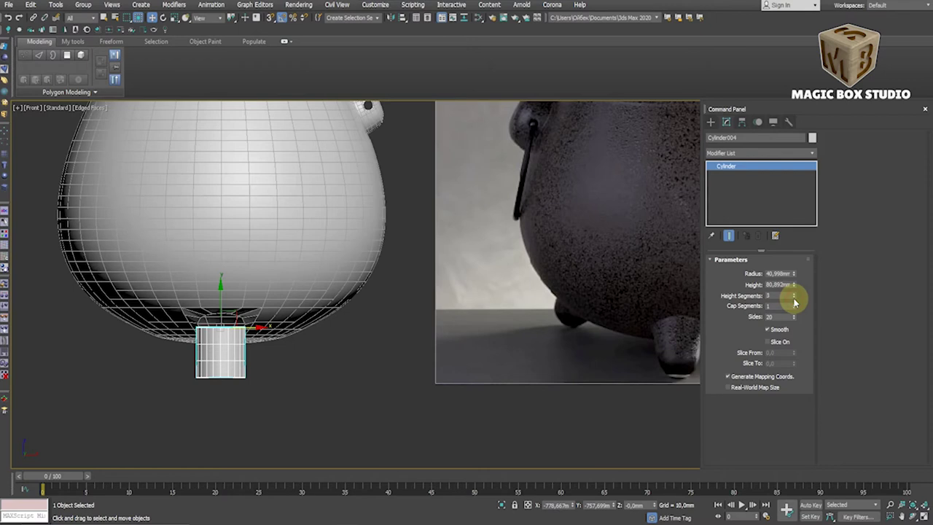
{"action": "left_click", "coordinate": [794, 293]}
Convert the cylinder to Editable Poly and inset its bottom cap
{"action": "middle_click_drag", "start_coordinate": [230, 375], "coordinate": [231, 370], "text": "alt"}
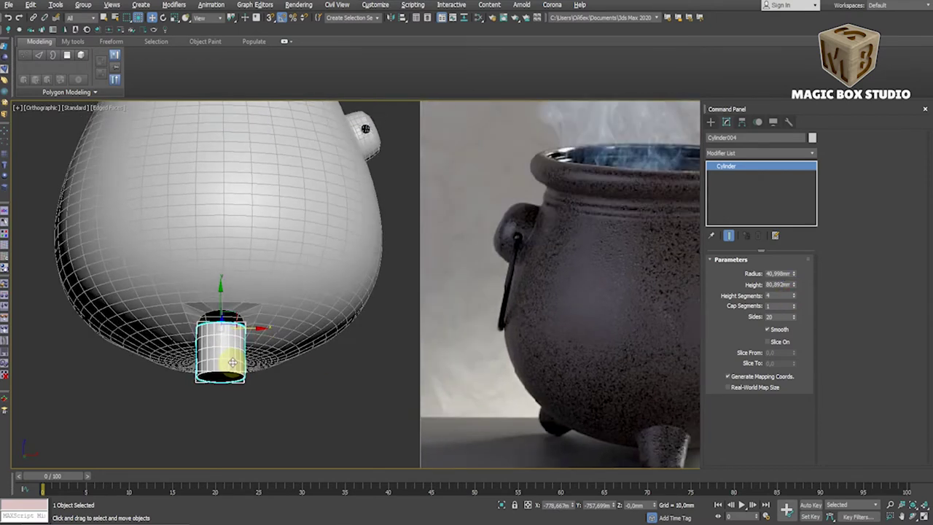
{"action": "right_click", "coordinate": [229, 373]}
{"action": "left_click", "coordinate": [317, 491]}
{"action": "left_click", "coordinate": [769, 271]}
{"action": "left_click", "coordinate": [219, 378]}
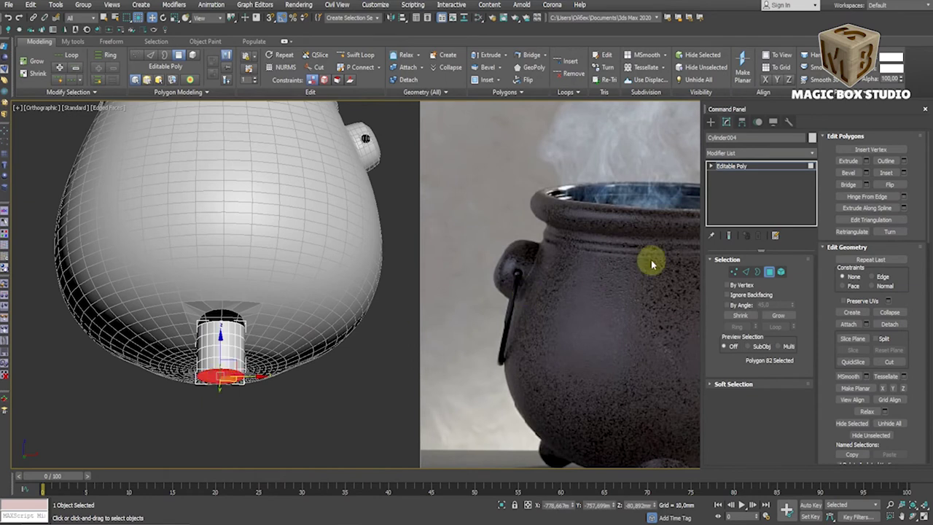
{"action": "left_click", "coordinate": [904, 172]}
{"action": "scroll", "coordinate": [225, 381], "scroll_direction": "up", "scroll_amount": 5}
{"action": "left_click_drag", "start_coordinate": [490, 304], "coordinate": [602, 354]}
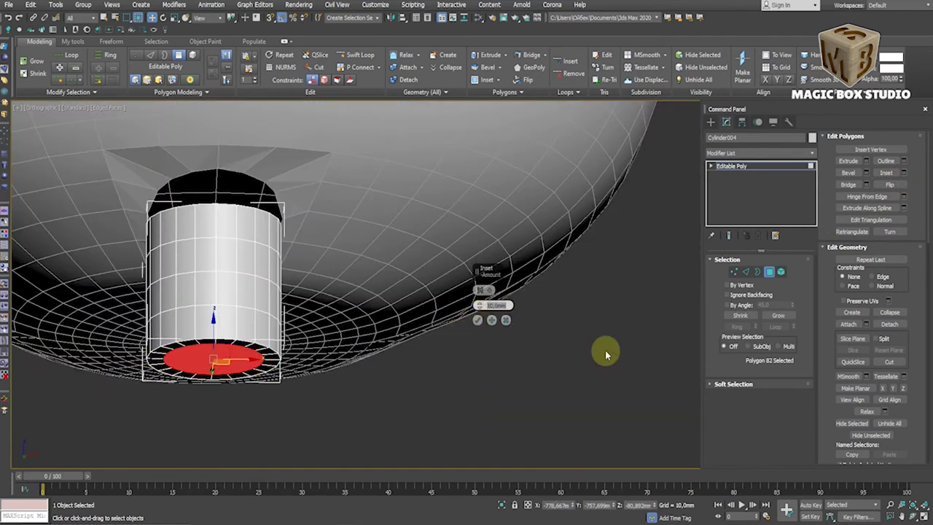
{"action": "left_click", "coordinate": [493, 321]}
{"action": "left_click", "coordinate": [477, 321]}
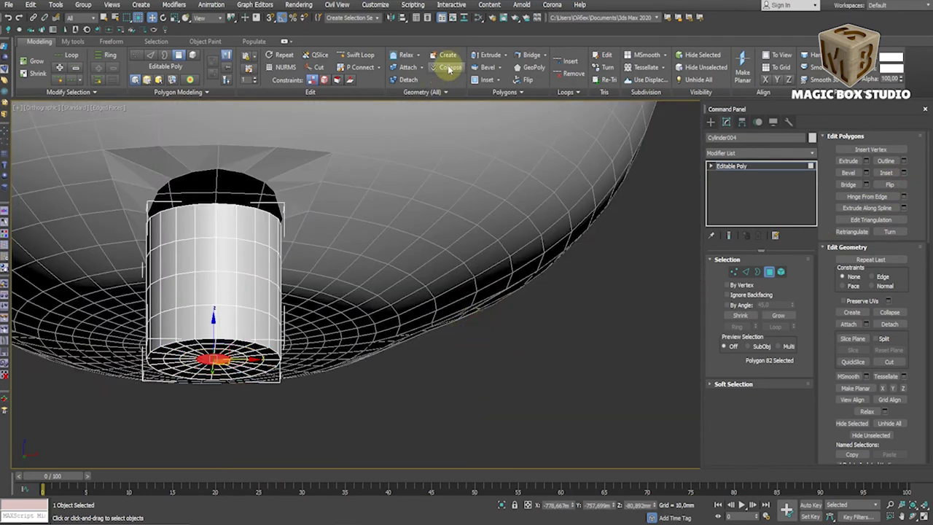
Select the bottom cap's centre vertex and enable Soft Selection with falloff 43
{"action": "left_click", "coordinate": [734, 271]}
{"action": "scroll", "coordinate": [211, 366], "scroll_direction": "up", "scroll_amount": 3}
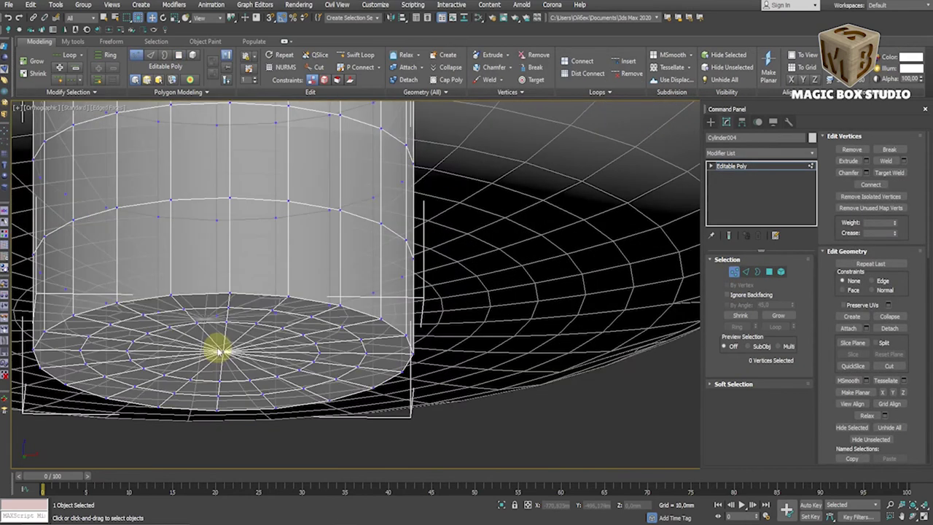
{"action": "scroll", "coordinate": [215, 354], "scroll_direction": "up", "scroll_amount": 2}
{"action": "left_click", "coordinate": [218, 347]}
{"action": "scroll", "coordinate": [218, 347], "scroll_direction": "down", "scroll_amount": 5}
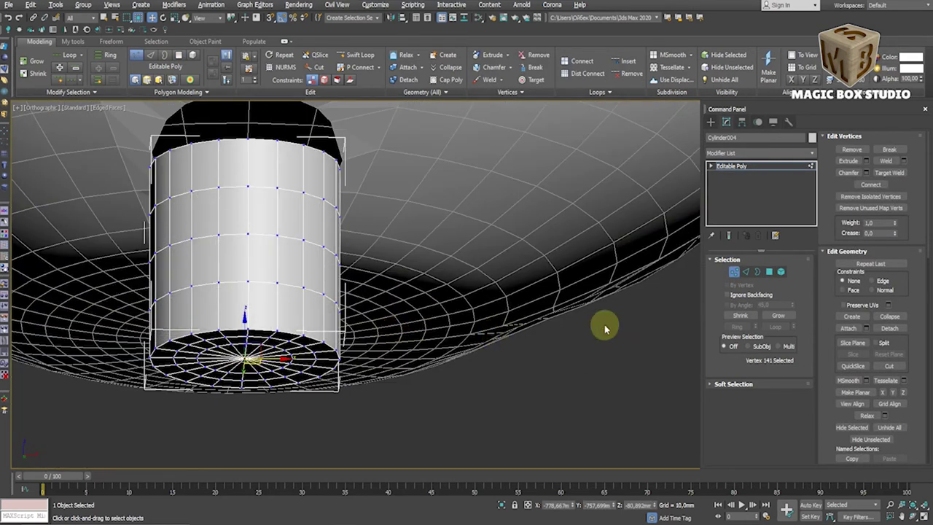
{"action": "left_click", "coordinate": [734, 384]}
{"action": "left_click", "coordinate": [840, 149]}
{"action": "left_click_drag", "start_coordinate": [895, 179], "coordinate": [892, 124]}
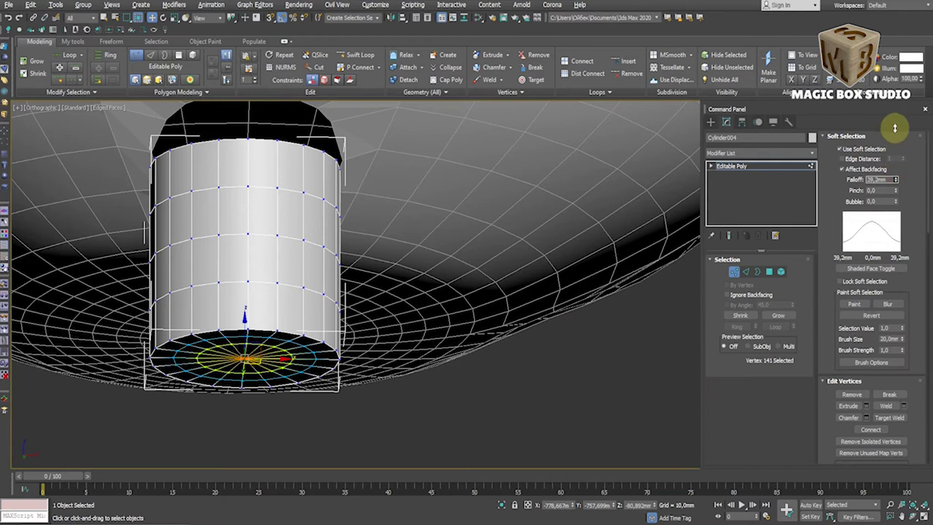
Set Soft Selection bubble to 0.69 and pull the centre vertex down into a cone
{"action": "left_click_drag", "start_coordinate": [896, 201], "coordinate": [895, 175]}
{"action": "middle_click_drag", "start_coordinate": [276, 366], "coordinate": [264, 393], "text": "alt"}
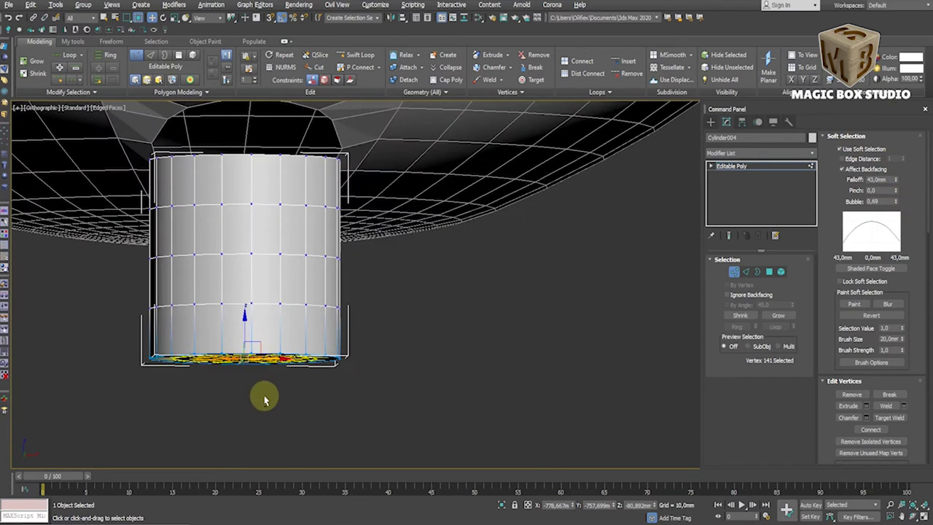
{"action": "left_click_drag", "start_coordinate": [244, 329], "coordinate": [246, 366]}
{"action": "left_click", "coordinate": [839, 136]}
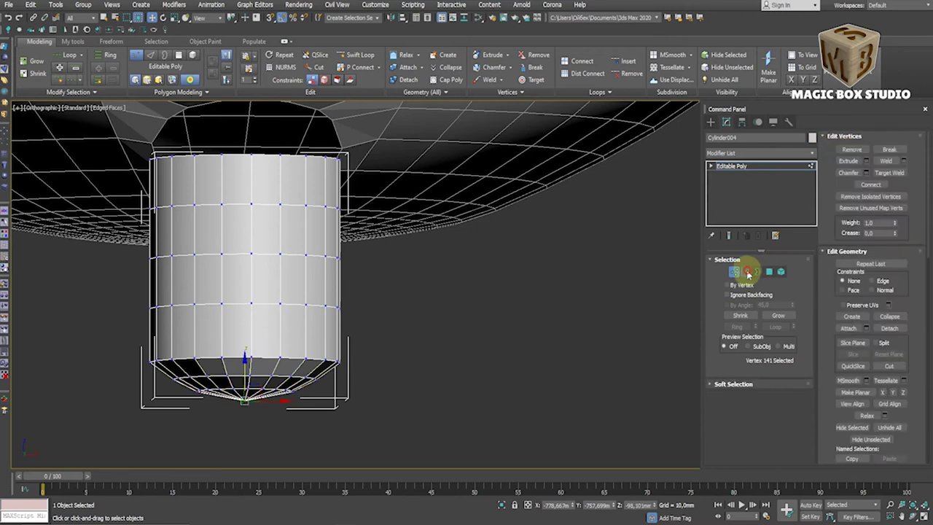
Select the edge loop near the leg's bottom and the spokes around its centre
{"action": "left_click", "coordinate": [747, 274]}
{"action": "double_click", "coordinate": [245, 336]}
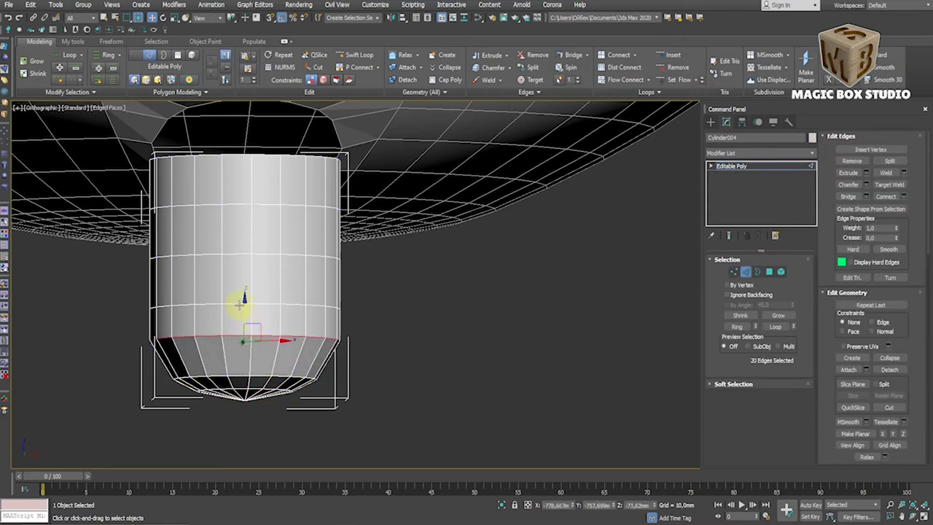
{"action": "key", "text": "2"}
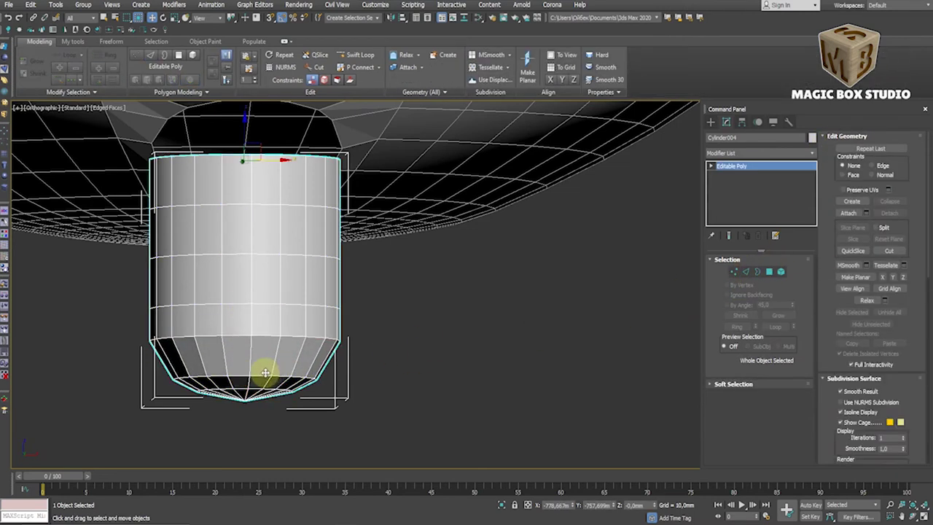
{"action": "key", "text": "2"}
{"action": "mouse_move", "coordinate": [337, 354]}
{"action": "middle_mouse_down", "text": "alt"}
{"action": "mouse_move", "coordinate": [229, 371]}
{"action": "mouse_move", "coordinate": [305, 274]}
{"action": "middle_mouse_up", "text": "alt"}
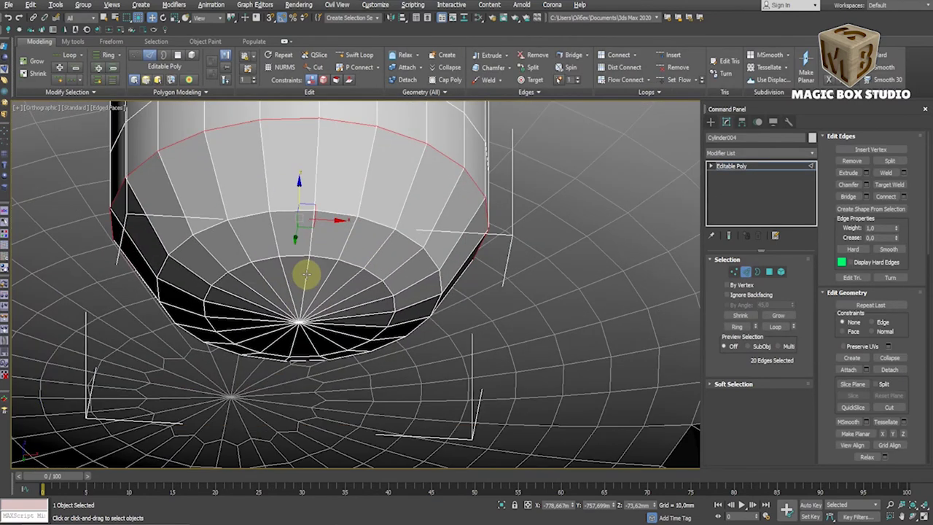
{"action": "left_click_drag", "start_coordinate": [305, 275], "coordinate": [343, 285]}
{"action": "left_click_drag", "start_coordinate": [340, 345], "coordinate": [266, 332], "text": "ctrl"}
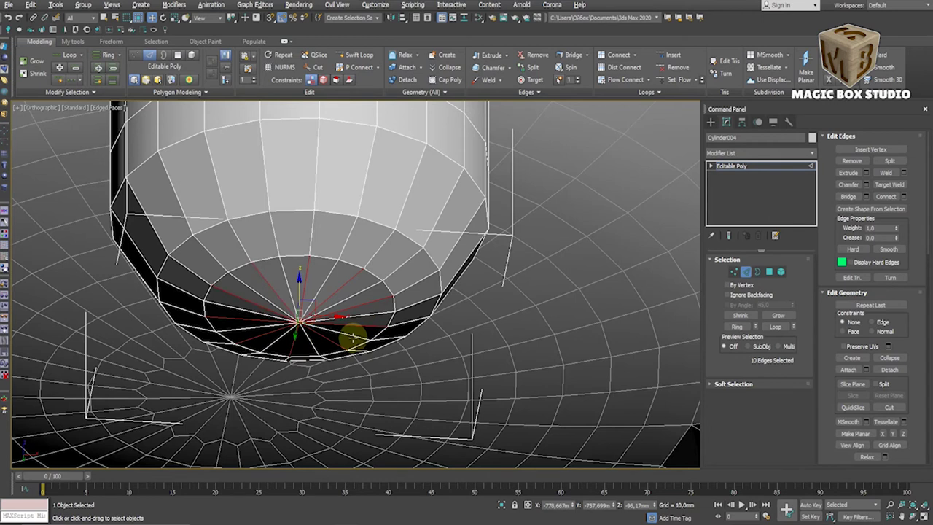
{"action": "left_click", "coordinate": [745, 271]}
Preview the leg with NURMS iterations 3, then insert an edge loop and inspect the top
{"action": "key", "text": "f"}
{"action": "left_click", "coordinate": [840, 401]}
{"action": "left_click", "coordinate": [903, 435]}
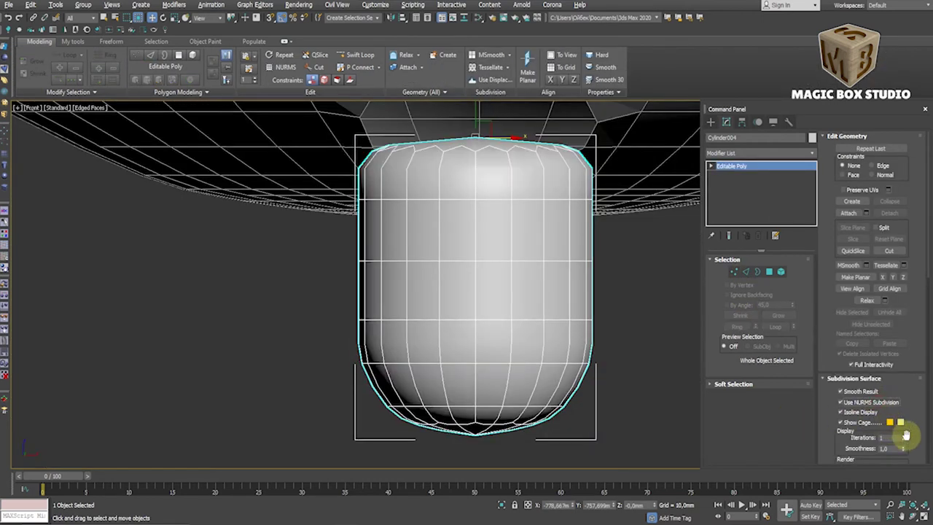
{"action": "left_click", "coordinate": [357, 56]}
{"action": "left_click", "coordinate": [402, 142]}
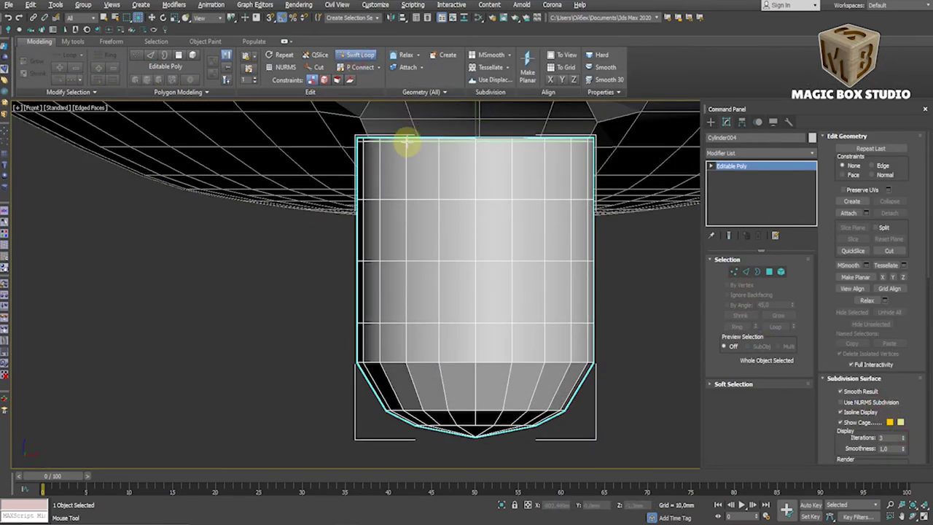
{"action": "right_click", "coordinate": [416, 156]}
{"action": "middle_click_drag", "start_coordinate": [416, 155], "coordinate": [432, 186], "text": "alt"}
{"action": "left_click", "coordinate": [769, 271]}
{"action": "left_click", "coordinate": [488, 150]}
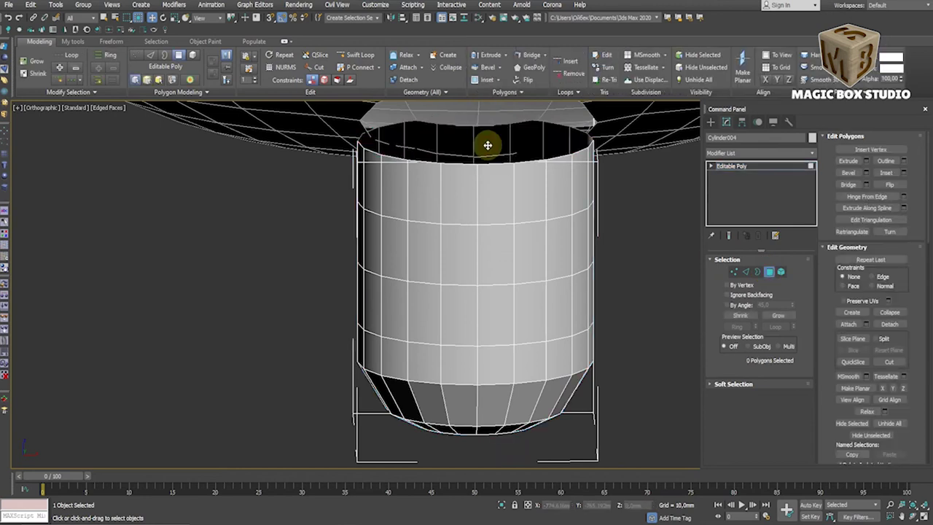
{"action": "left_click", "coordinate": [769, 271]}
{"action": "key", "text": "f"}
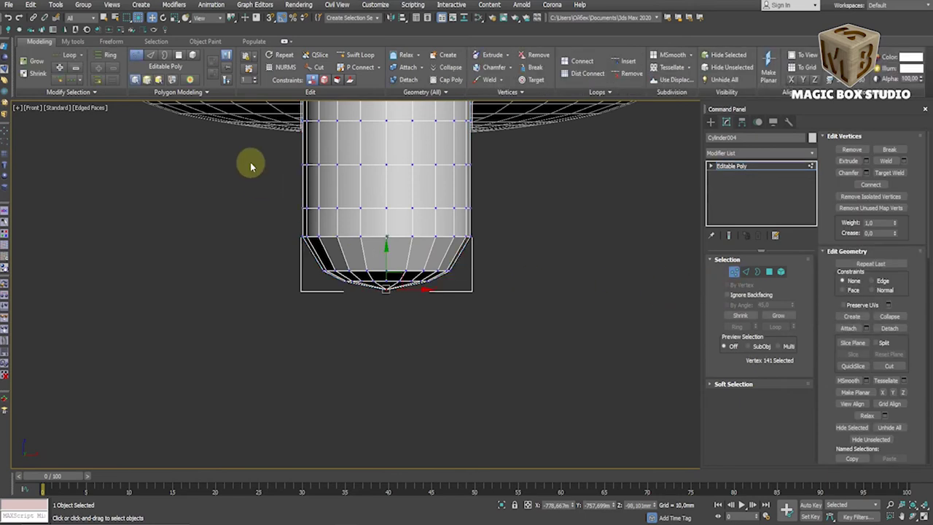
Add a 3x3x3 FFD to the leg and pull its lower control points inward to taper it
{"action": "left_click", "coordinate": [731, 155]}
{"action": "left_click", "coordinate": [733, 186]}
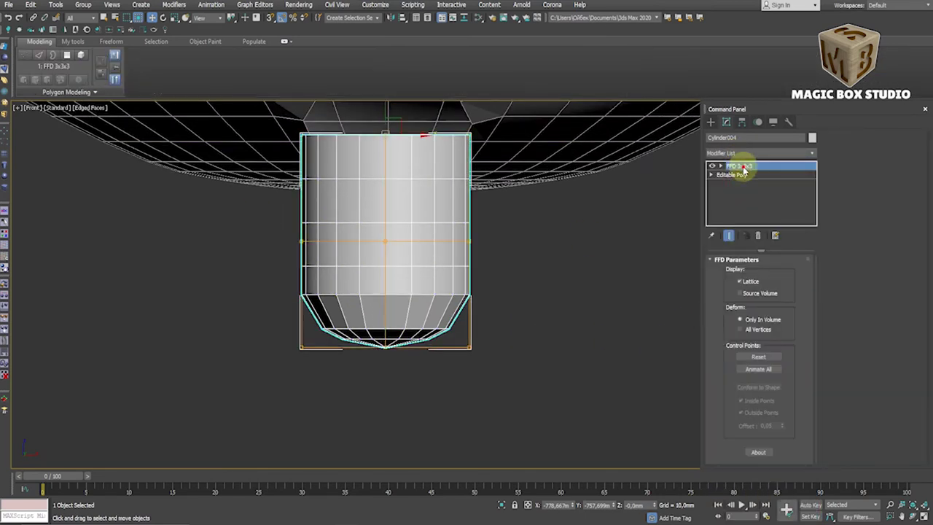
{"action": "left_click_drag", "start_coordinate": [391, 312], "coordinate": [385, 281]}
{"action": "left_click_drag", "start_coordinate": [267, 281], "coordinate": [510, 396]}
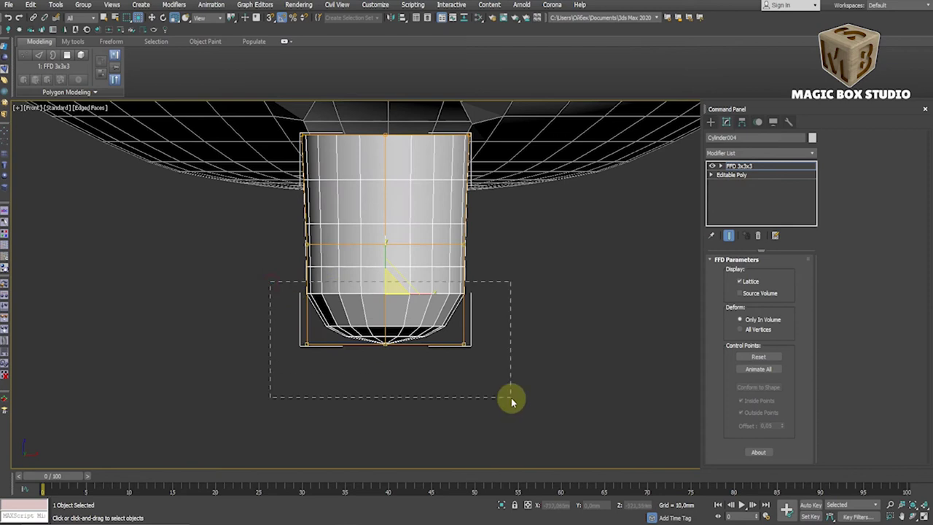
{"action": "left_click_drag", "start_coordinate": [389, 343], "coordinate": [487, 306]}
Collapse the FFD deformation into an Editable Poly and frame the leg
{"action": "right_click", "coordinate": [406, 183]}
{"action": "left_click", "coordinate": [511, 306]}
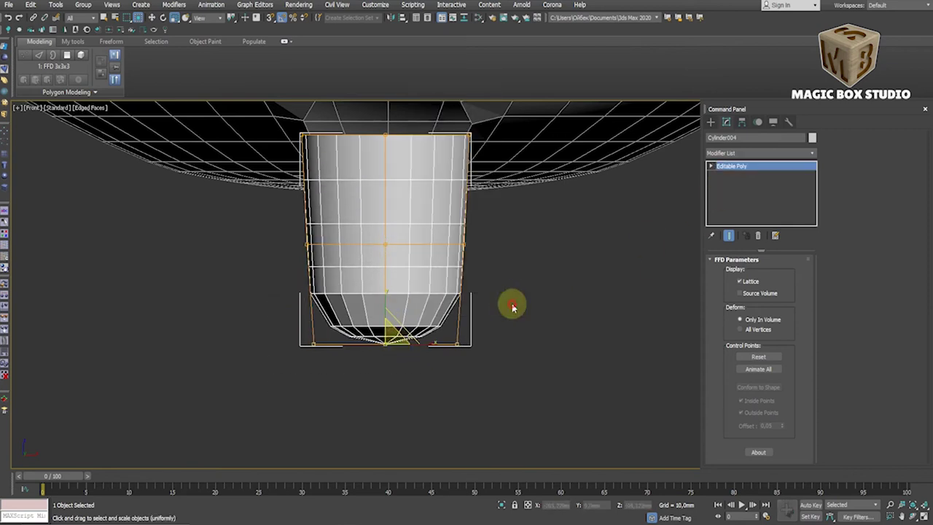
{"action": "scroll", "coordinate": [510, 320], "scroll_direction": "down", "scroll_amount": 5}
{"action": "mouse_move", "coordinate": [505, 333]}
{"action": "middle_mouse_down"}
{"action": "mouse_move", "coordinate": [553, 351]}
{"action": "mouse_move", "coordinate": [452, 327]}
{"action": "middle_mouse_up"}
{"action": "scroll", "coordinate": [345, 303], "scroll_direction": "up", "scroll_amount": 4}
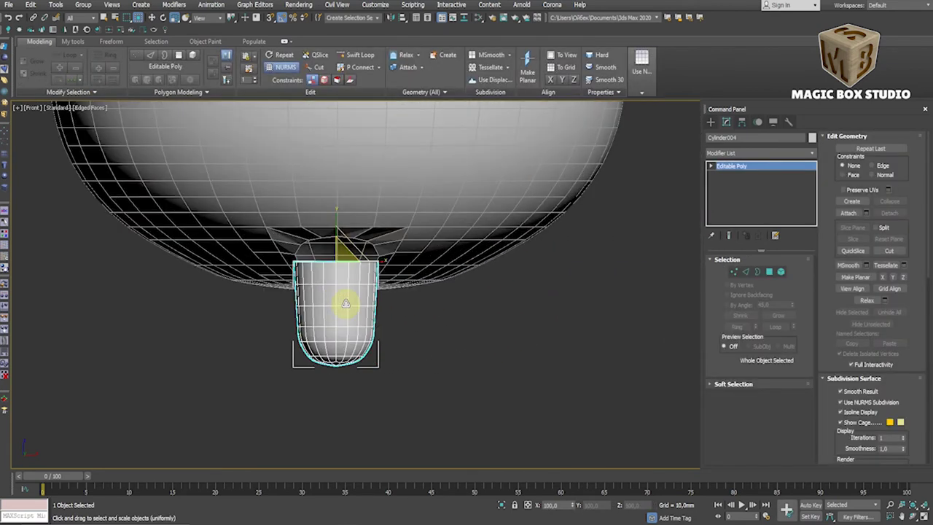
Lower the leg's top ring of vertices
{"action": "key", "text": "1"}
{"action": "left_click_drag", "start_coordinate": [209, 233], "coordinate": [416, 271]}
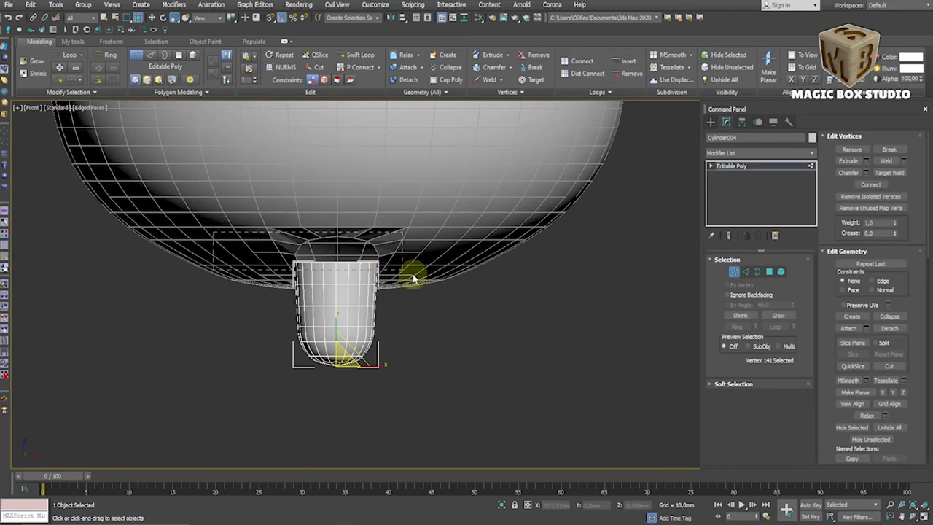
{"action": "scroll", "coordinate": [340, 230], "scroll_direction": "up", "scroll_amount": 2}
{"action": "left_click_drag", "start_coordinate": [339, 230], "coordinate": [350, 246]}
Raise an edge loop near the top of the leg
{"action": "key", "text": "2"}
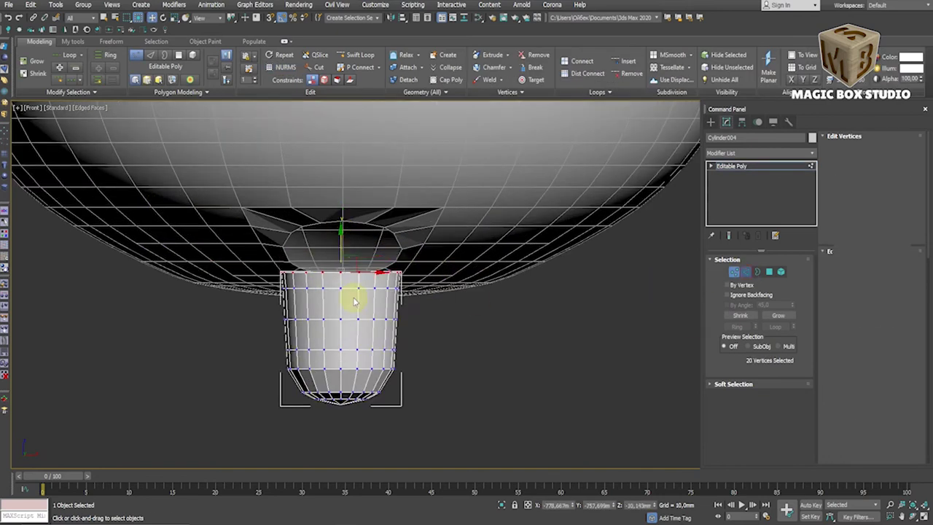
{"action": "double_click", "coordinate": [343, 288]}
{"action": "left_click", "coordinate": [350, 336]}
{"action": "left_click_drag", "start_coordinate": [351, 348], "coordinate": [349, 319]}
{"action": "left_click_drag", "start_coordinate": [342, 288], "coordinate": [341, 275]}
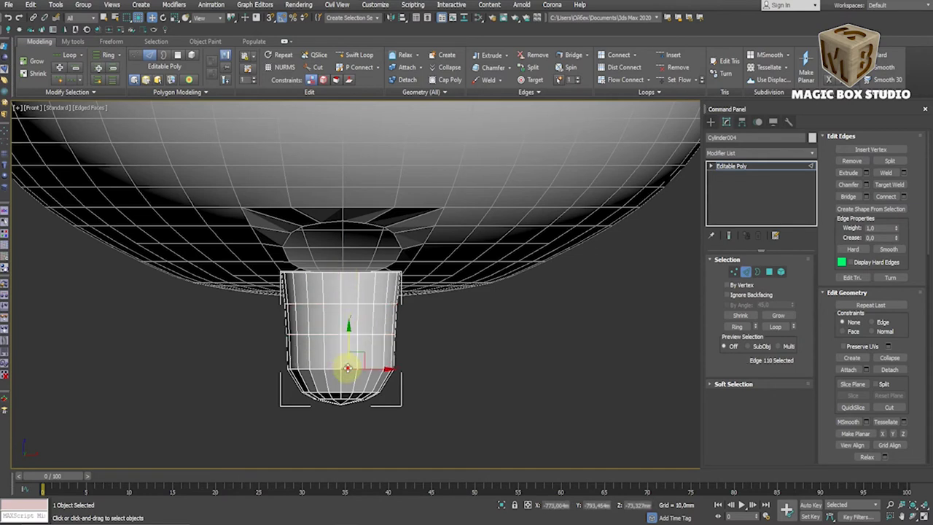
Widen the leg's middle edge loop and scale the top edge loop wider
{"action": "double_click", "coordinate": [347, 369]}
{"action": "scroll", "coordinate": [347, 368], "scroll_direction": "up", "scroll_amount": 4}
{"action": "double_click", "coordinate": [289, 244]}
{"action": "left_click_drag", "start_coordinate": [343, 232], "coordinate": [344, 234]}
{"action": "double_click", "coordinate": [325, 302]}
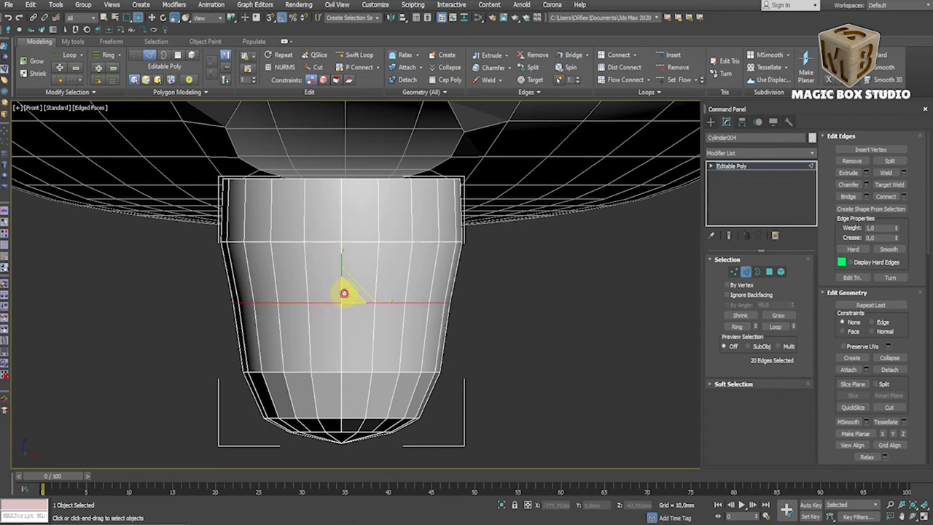
{"action": "double_click", "coordinate": [320, 180]}
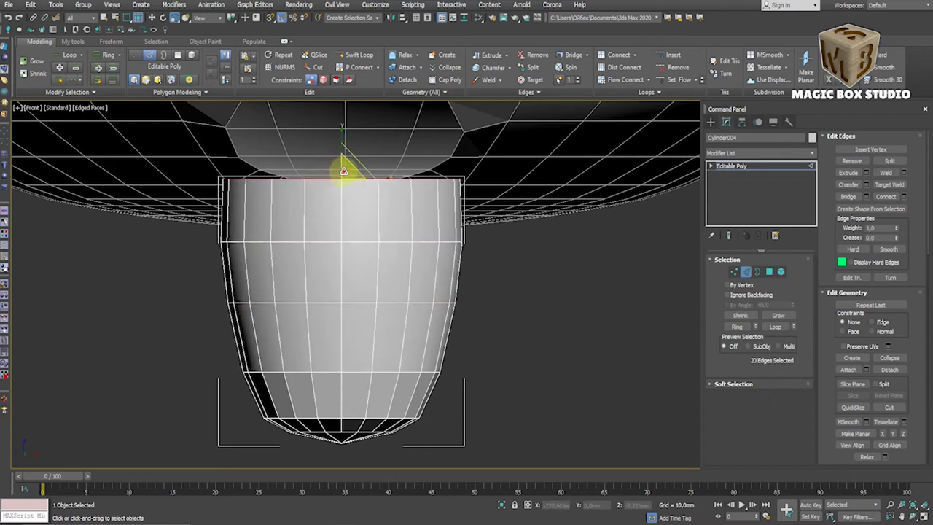
{"action": "left_click_drag", "start_coordinate": [340, 167], "coordinate": [345, 167]}
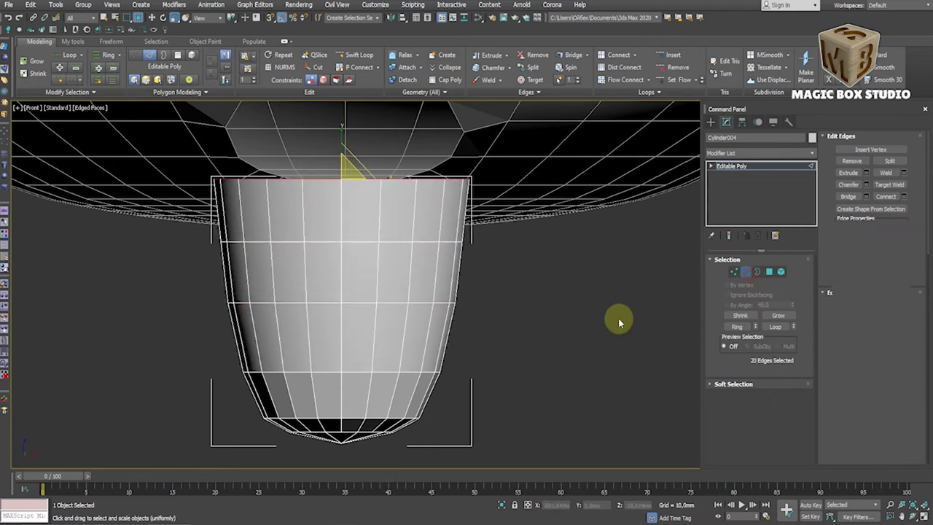
Widen the selected edge loop slightly and check the smoothed leg
{"action": "left_click", "coordinate": [745, 271]}
{"action": "scroll", "coordinate": [433, 381], "scroll_direction": "down", "scroll_amount": 5}
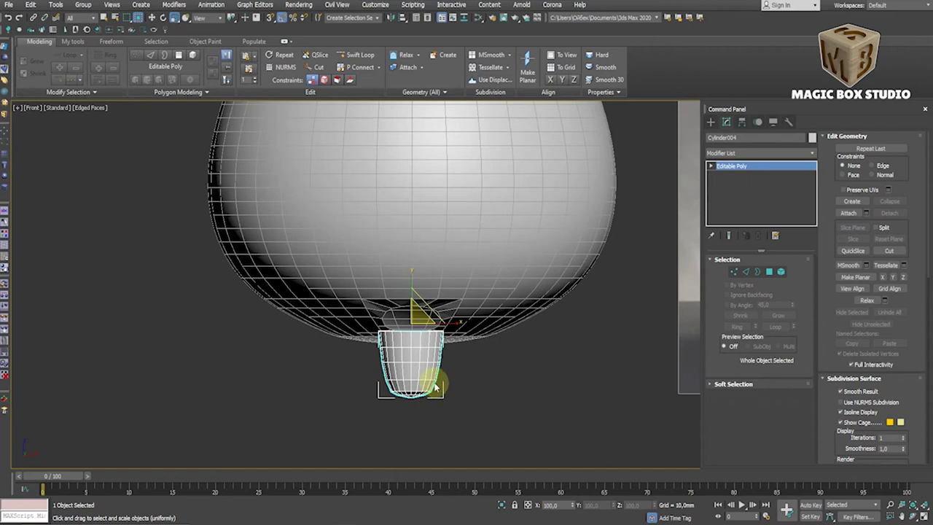
{"action": "key", "text": "2"}
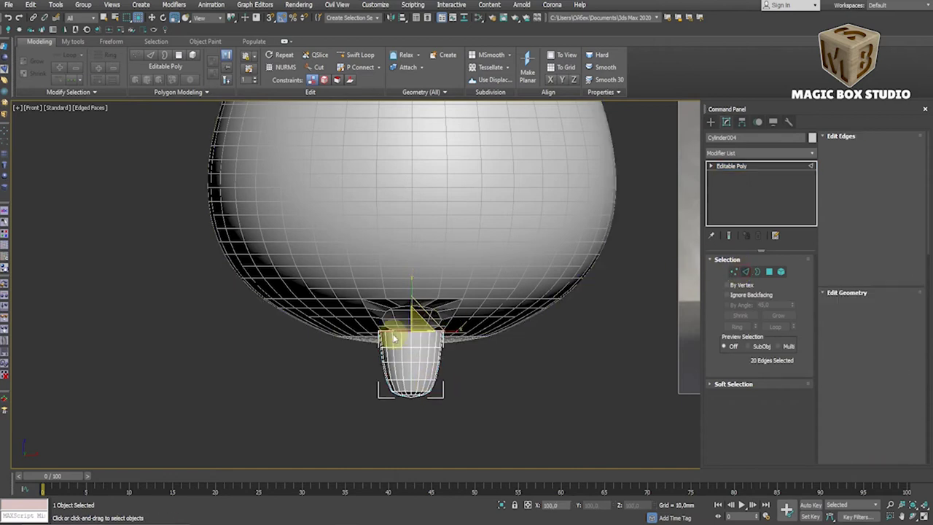
{"action": "scroll", "coordinate": [446, 312], "scroll_direction": "up", "scroll_amount": 5}
{"action": "left_click_drag", "start_coordinate": [456, 309], "coordinate": [456, 308]}
{"action": "key", "text": "2"}
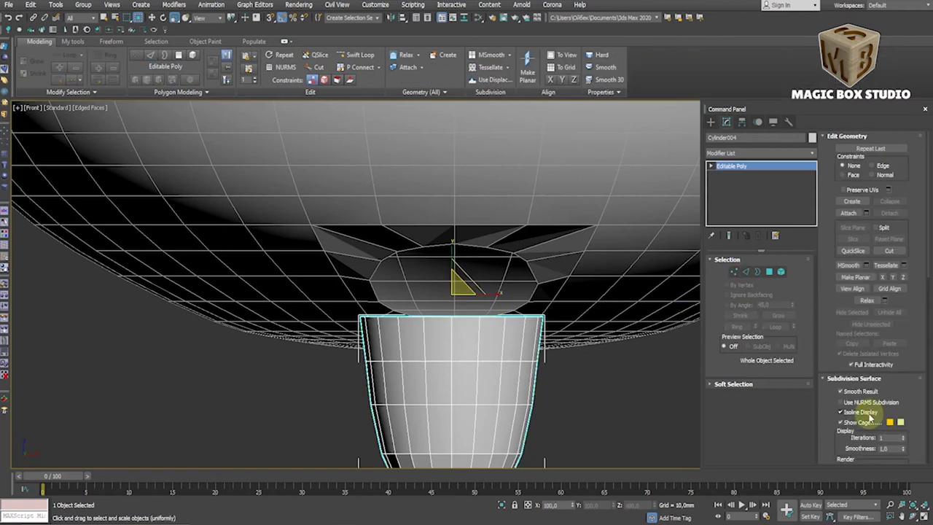
Nudge the selected edge loop slightly upward
{"action": "scroll", "coordinate": [606, 427], "scroll_direction": "down", "scroll_amount": 5}
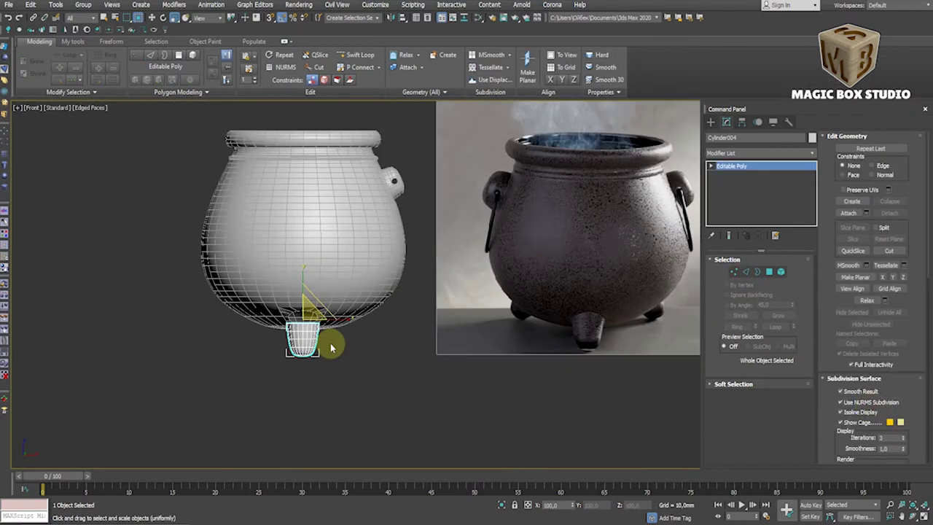
{"action": "scroll", "coordinate": [311, 363], "scroll_direction": "up", "scroll_amount": 3}
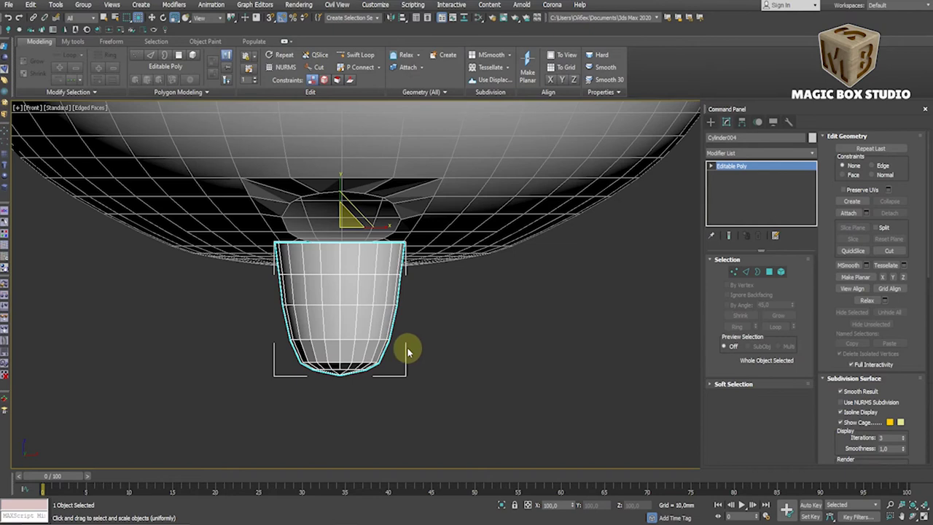
{"action": "left_click", "coordinate": [746, 271]}
{"action": "scroll", "coordinate": [343, 354], "scroll_direction": "up", "scroll_amount": 5}
{"action": "left_click_drag", "start_coordinate": [370, 336], "coordinate": [390, 306]}
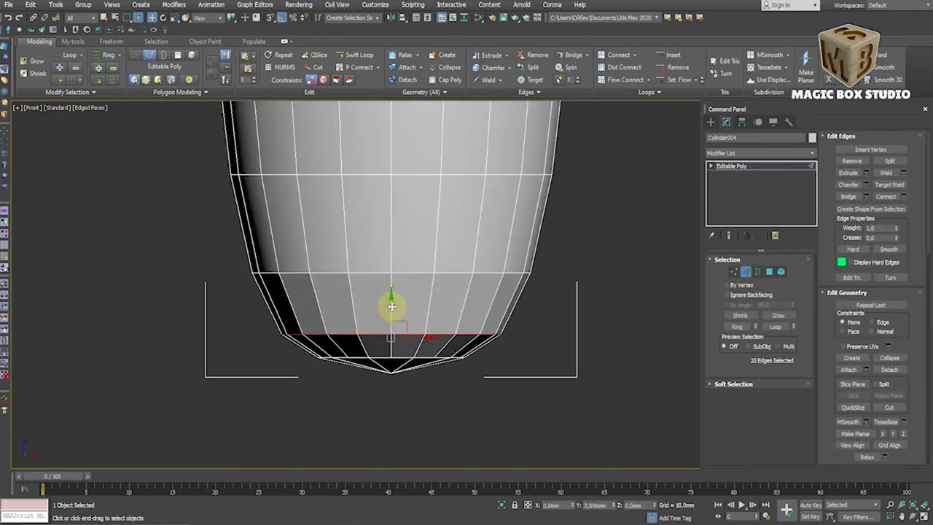
Raise the leg's bottom tip vertex and the vertex ring just above the bottom
{"action": "left_click", "coordinate": [734, 271]}
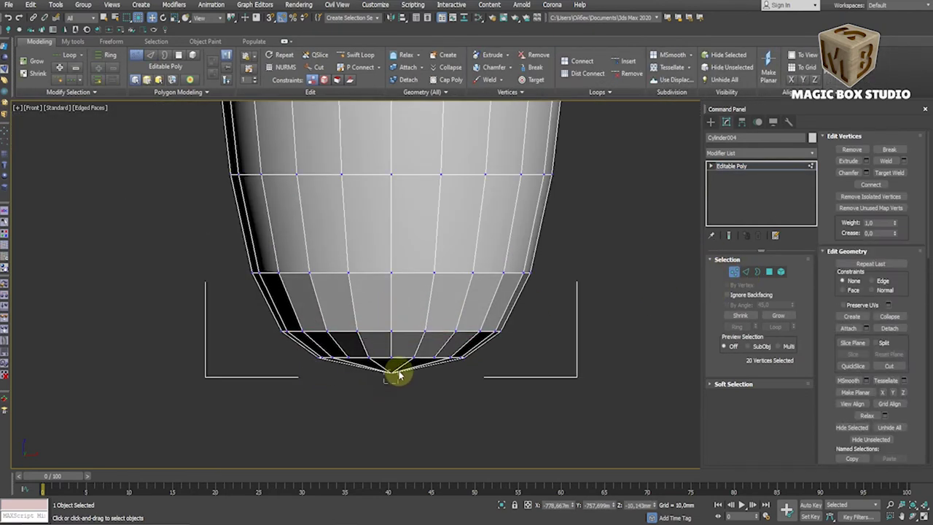
{"action": "left_click_drag", "start_coordinate": [391, 373], "coordinate": [393, 349]}
{"action": "left_click_drag", "start_coordinate": [218, 318], "coordinate": [536, 341]}
{"action": "left_click_drag", "start_coordinate": [225, 254], "coordinate": [577, 296]}
{"action": "left_click_drag", "start_coordinate": [386, 261], "coordinate": [397, 243]}
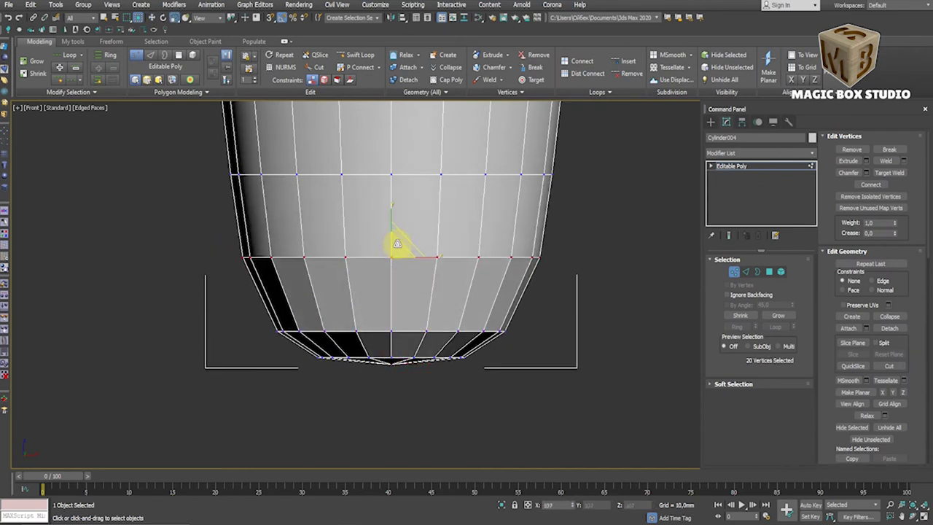
Scale the bottom vertex ring wider to round off the foot
{"action": "left_click_drag", "start_coordinate": [241, 321], "coordinate": [506, 334]}
{"action": "key", "text": "w"}
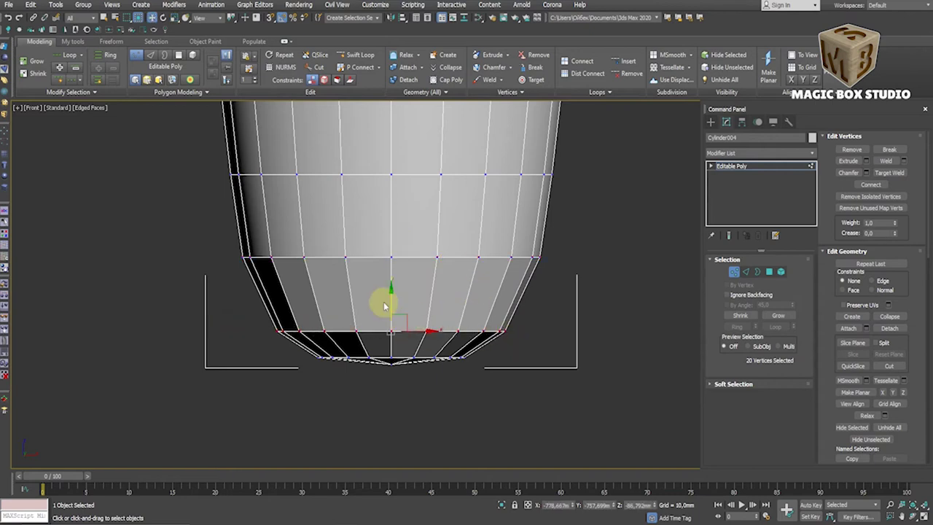
{"action": "key", "text": "r"}
{"action": "left_click_drag", "start_coordinate": [387, 308], "coordinate": [447, 296]}
{"action": "key", "text": "1"}
{"action": "scroll", "coordinate": [454, 367], "scroll_direction": "down", "scroll_amount": 5}
{"action": "scroll", "coordinate": [377, 376], "scroll_direction": "down", "scroll_amount": 3}
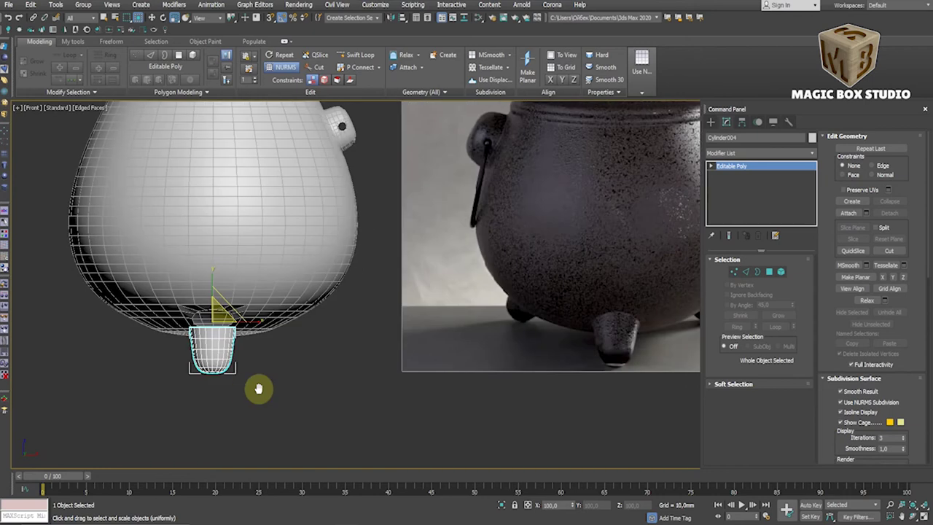
{"action": "scroll", "coordinate": [217, 374], "scroll_direction": "down", "scroll_amount": 5}
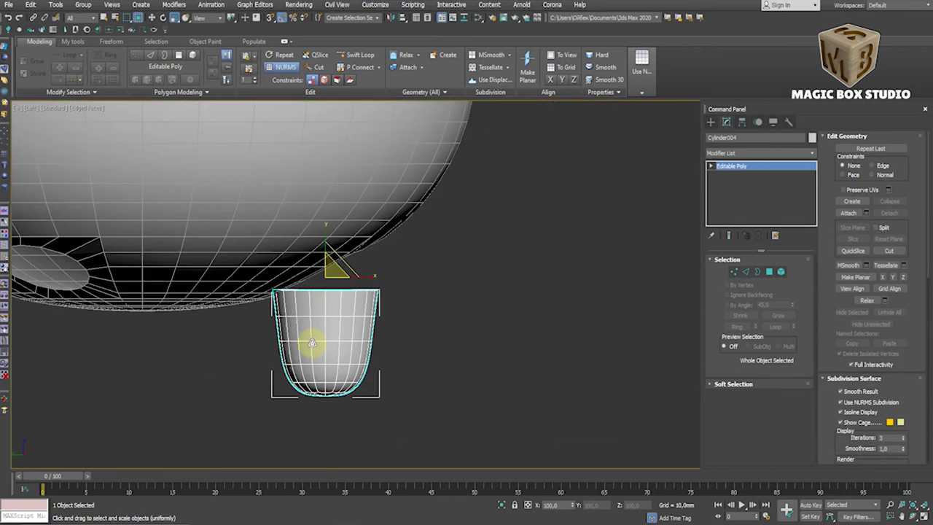
Tilt the leg outward and slide it up along its Local axes
{"action": "key", "text": "e"}
{"action": "mouse_move", "coordinate": [358, 261]}
{"action": "left_mouse_down"}
{"action": "mouse_move", "coordinate": [364, 246]}
{"action": "mouse_move", "coordinate": [340, 264]}
{"action": "left_mouse_up"}
{"action": "key", "text": "w"}
{"action": "scroll", "coordinate": [328, 292], "scroll_direction": "up", "scroll_amount": 3}
{"action": "left_click", "coordinate": [219, 17]}
{"action": "left_click", "coordinate": [210, 60]}
{"action": "left_click_drag", "start_coordinate": [323, 299], "coordinate": [317, 285]}
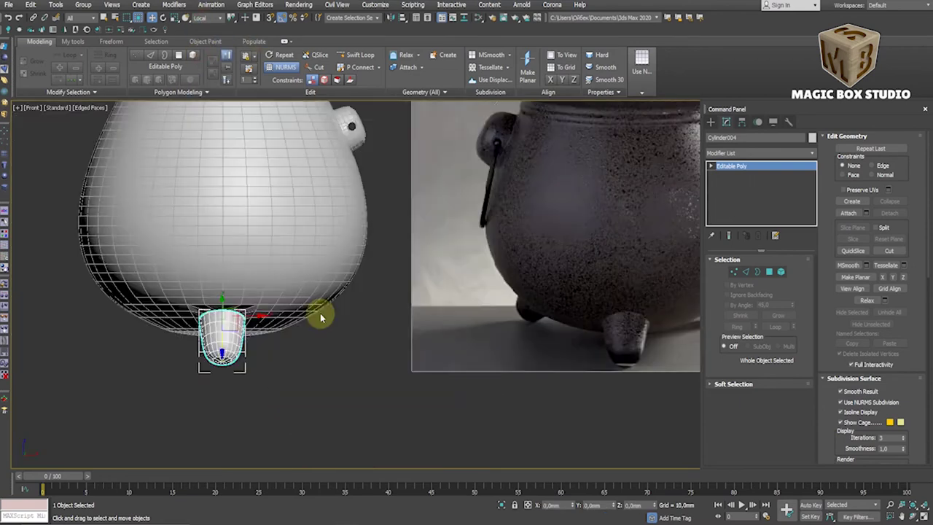
Shrink the leg to about 92%, then slightly more, viewing it from beneath the pot
{"action": "mouse_move", "coordinate": [322, 312]}
{"action": "middle_mouse_down", "text": "alt"}
{"action": "mouse_move", "coordinate": [454, 364]}
{"action": "mouse_move", "coordinate": [447, 326]}
{"action": "mouse_move", "coordinate": [468, 268]}
{"action": "mouse_move", "coordinate": [466, 285]}
{"action": "middle_mouse_up", "text": "alt"}
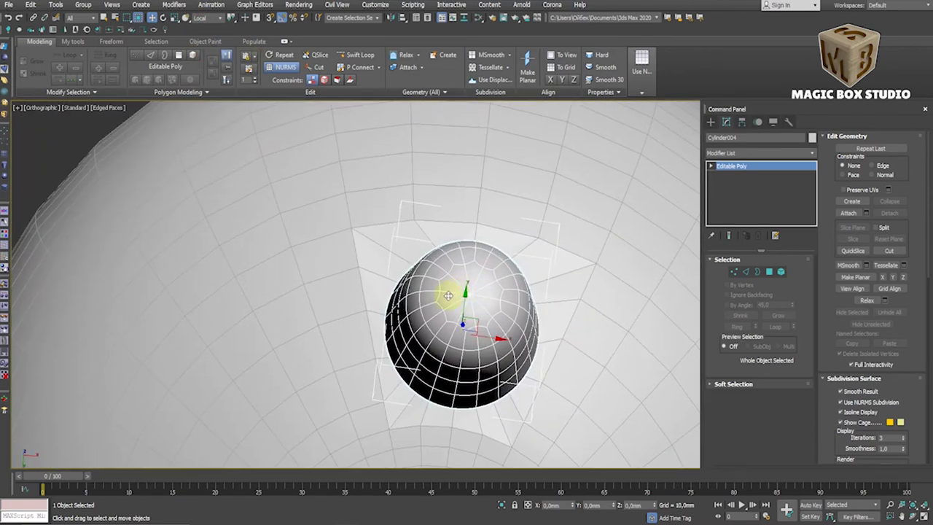
{"action": "key", "text": "r"}
{"action": "left_click_drag", "start_coordinate": [448, 327], "coordinate": [453, 339]}
{"action": "key", "text": "w"}
{"action": "mouse_move", "coordinate": [452, 339]}
{"action": "middle_mouse_down", "text": "alt"}
{"action": "mouse_move", "coordinate": [416, 328]}
{"action": "mouse_move", "coordinate": [400, 307]}
{"action": "mouse_move", "coordinate": [414, 309]}
{"action": "middle_mouse_up", "text": "alt"}
{"action": "key", "text": "r"}
{"action": "left_click_drag", "start_coordinate": [417, 298], "coordinate": [418, 300]}
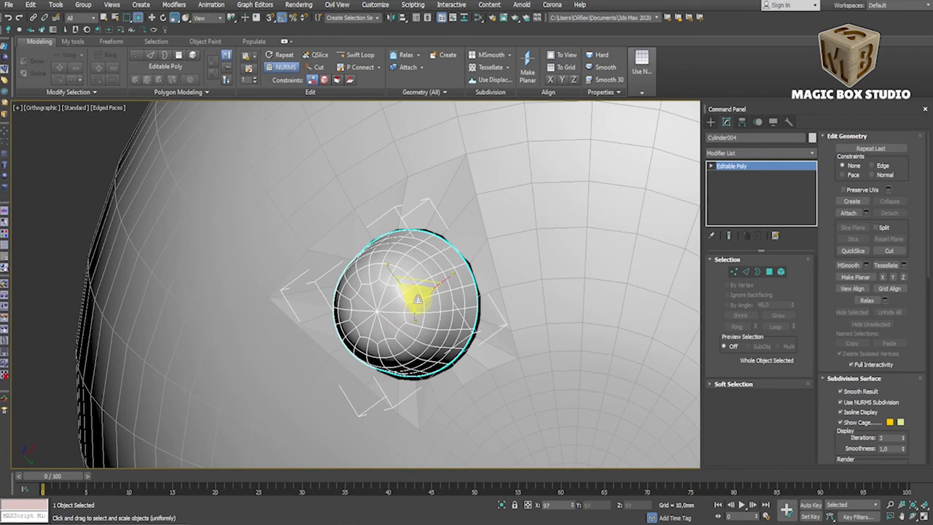
{"action": "middle_click_drag", "start_coordinate": [425, 302], "coordinate": [510, 307], "text": "alt"}
Inspect the open rim border of the leg and the pot's hole border around it
{"action": "left_click", "coordinate": [757, 271]}
{"action": "left_click", "coordinate": [443, 223]}
{"action": "scroll", "coordinate": [456, 228], "scroll_direction": "up", "scroll_amount": 3}
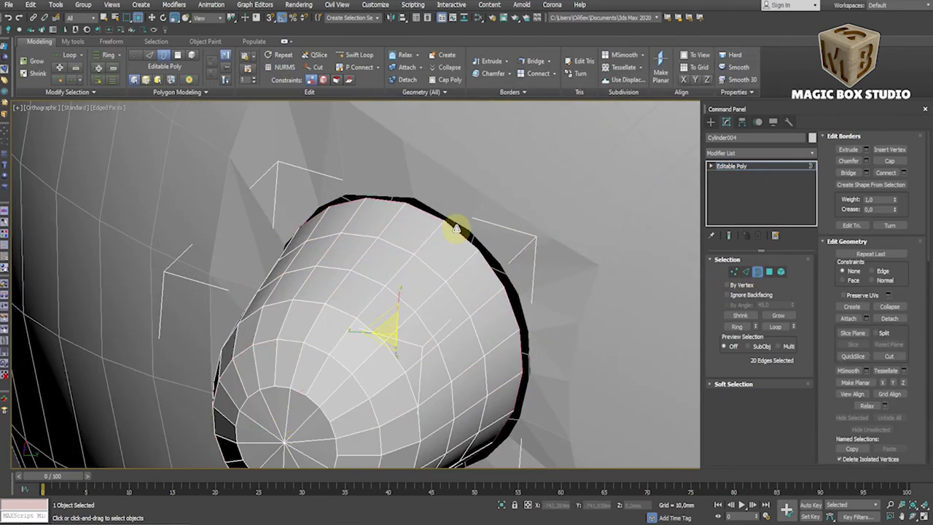
{"action": "left_click", "coordinate": [756, 270]}
{"action": "left_click", "coordinate": [517, 211]}
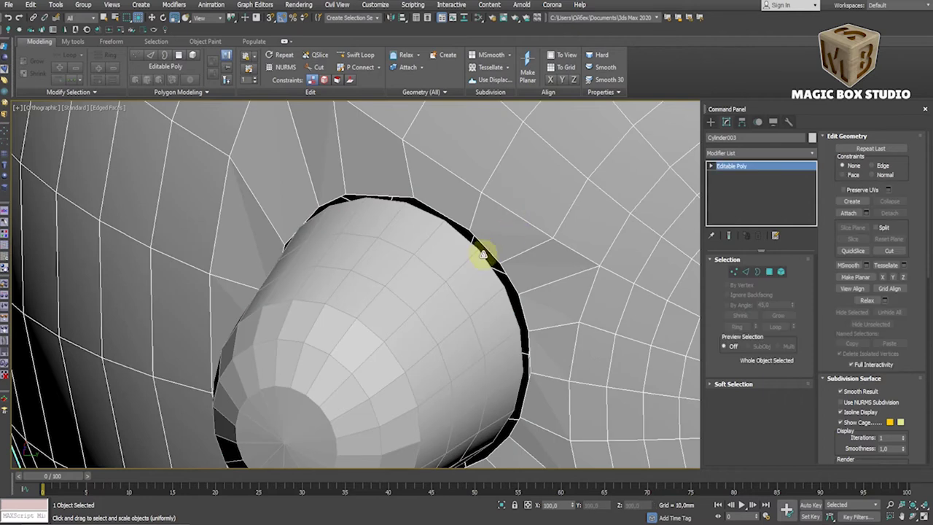
{"action": "left_click", "coordinate": [757, 272]}
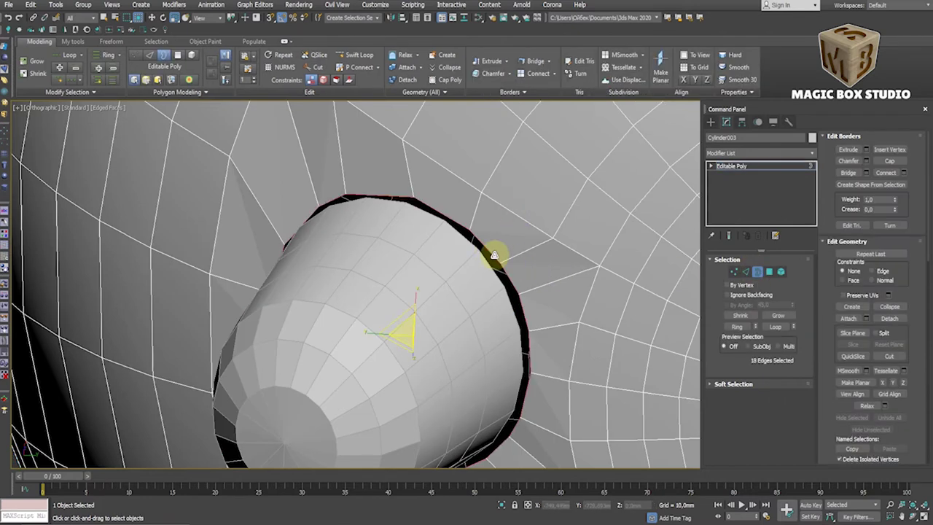
{"action": "scroll", "coordinate": [539, 305], "scroll_direction": "down", "scroll_amount": 5}
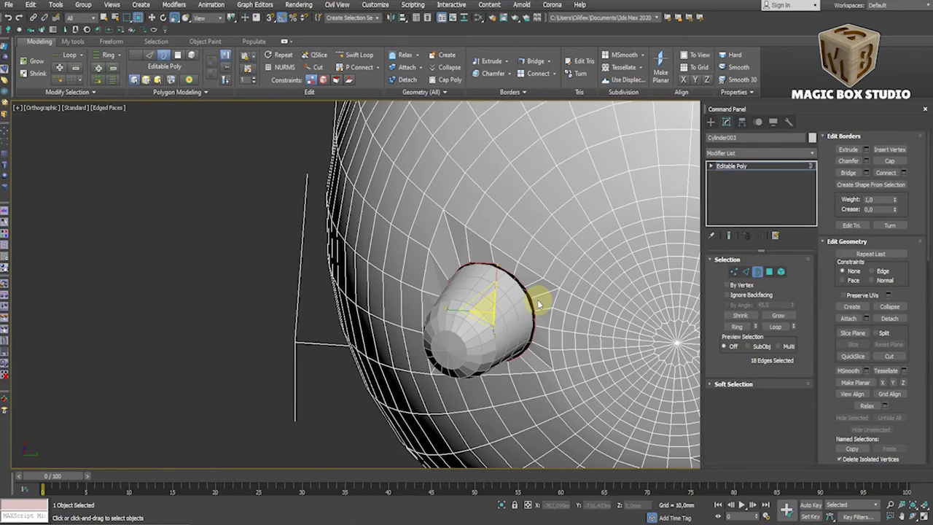
Start interactive edge-loop insertion and pan to view the pot's other holes
{"action": "left_click", "coordinate": [357, 54]}
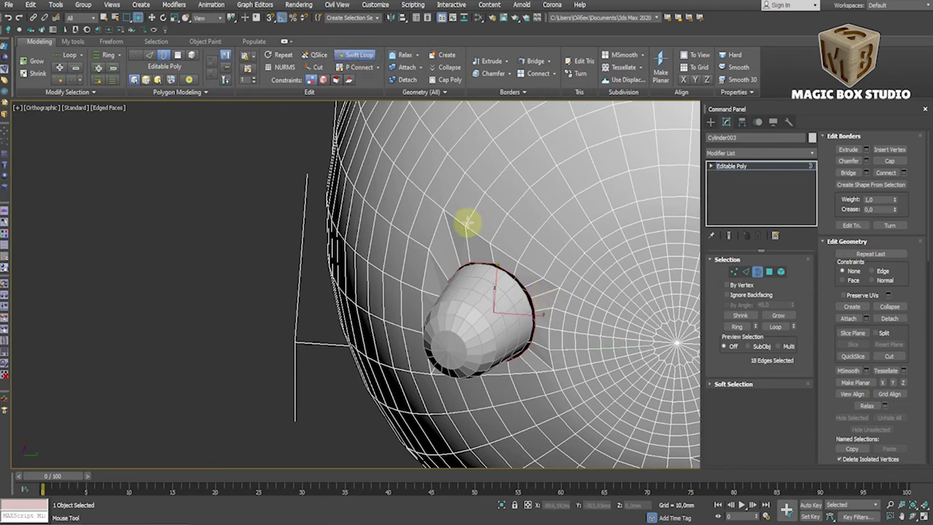
{"action": "mouse_move", "coordinate": [550, 367]}
{"action": "middle_mouse_down"}
{"action": "mouse_move", "coordinate": [518, 265]}
{"action": "mouse_move", "coordinate": [443, 316]}
{"action": "middle_mouse_up"}
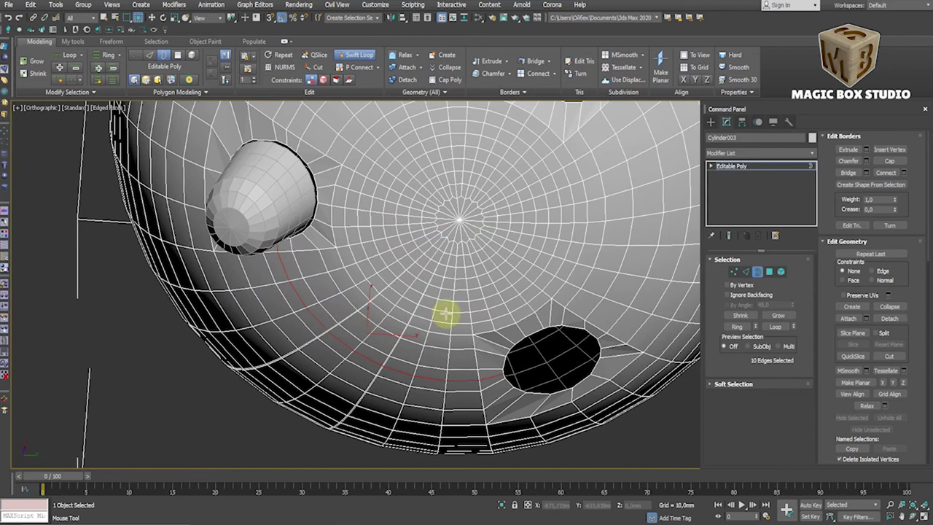
{"action": "middle_click_drag", "start_coordinate": [477, 279], "coordinate": [565, 346]}
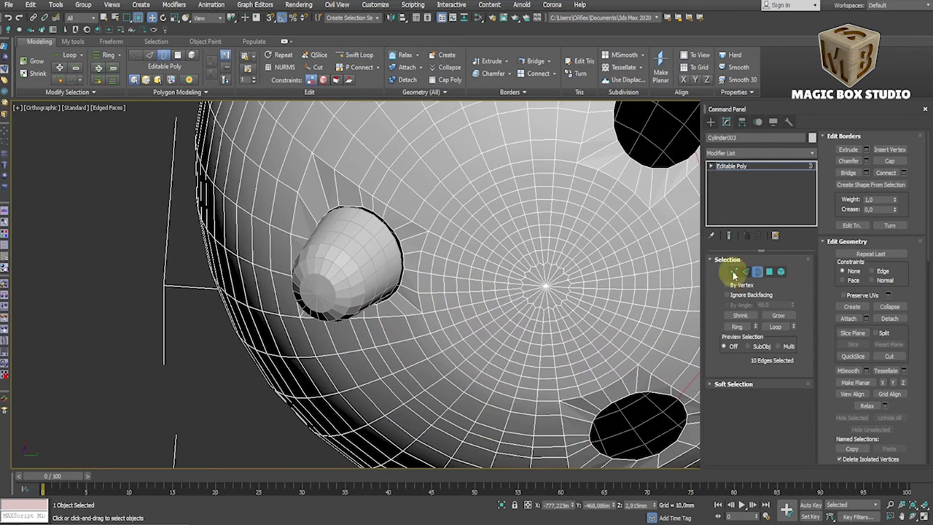
{"action": "left_click", "coordinate": [757, 271]}
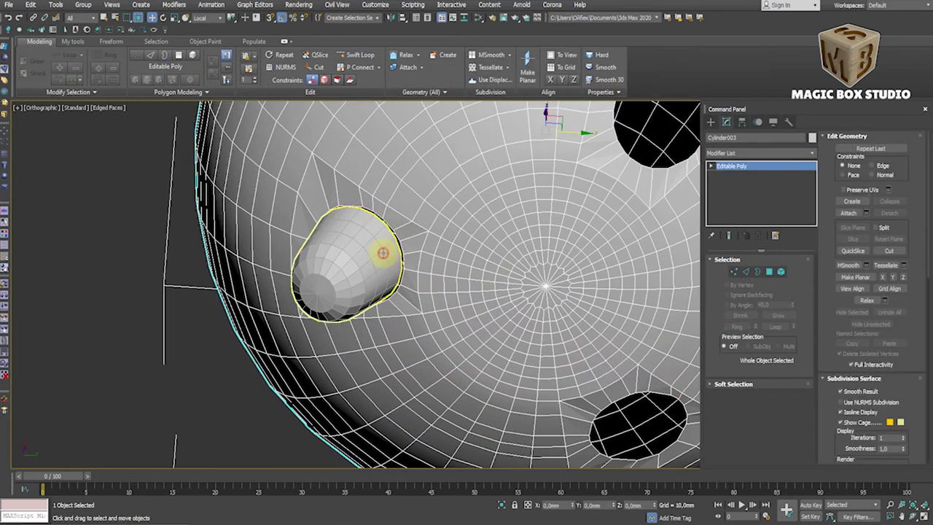
Select the whole leg, enable Attach, and switch to the Bottom view
{"action": "left_click", "coordinate": [342, 270]}
{"action": "right_click", "coordinate": [364, 248]}
{"action": "left_click", "coordinate": [496, 363]}
{"action": "left_click", "coordinate": [848, 212]}
{"action": "left_click", "coordinate": [42, 107]}
{"action": "left_click", "coordinate": [69, 179]}
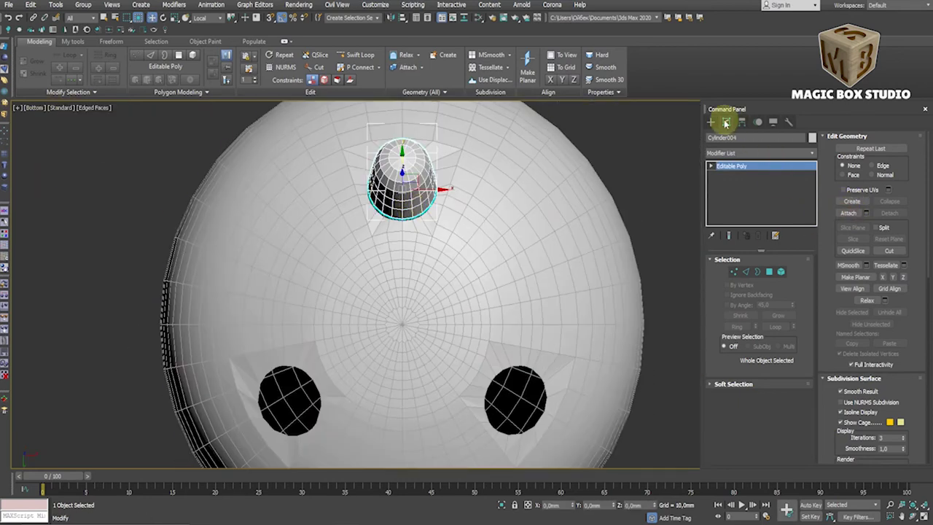
Move Cylinder004's pivot to the centre of the pot's underside using Affect Pivot Only, then open Tools > Array
{"action": "left_click", "coordinate": [742, 122]}
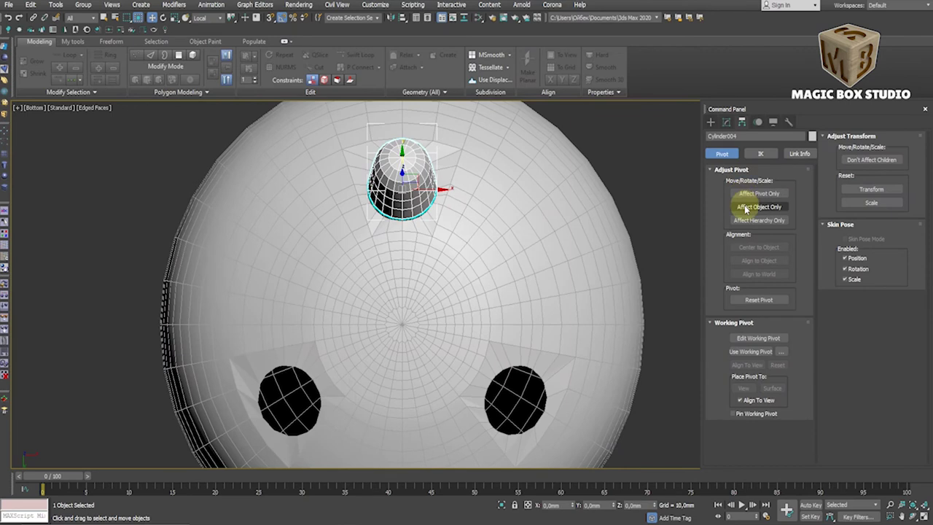
{"action": "left_click", "coordinate": [752, 198]}
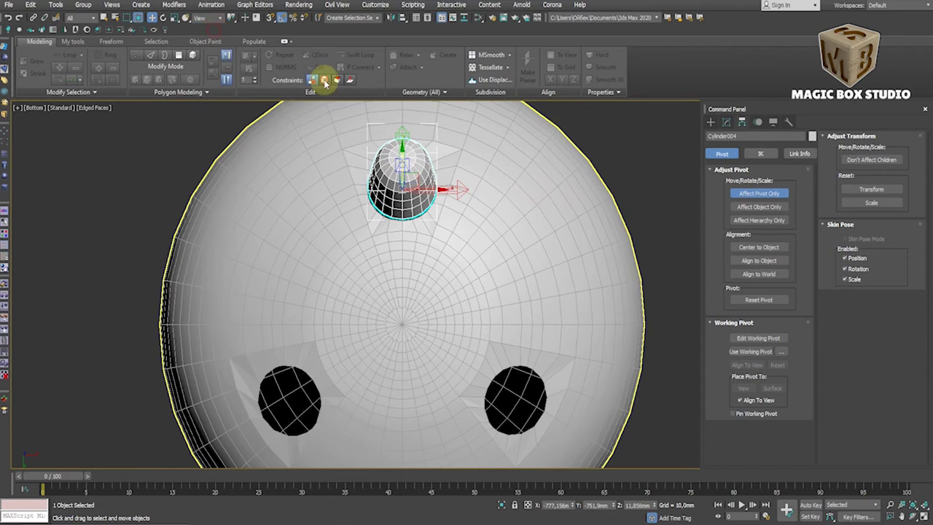
{"action": "left_click_drag", "start_coordinate": [401, 152], "coordinate": [400, 274]}
{"action": "scroll", "coordinate": [402, 298], "scroll_direction": "up", "scroll_amount": 5}
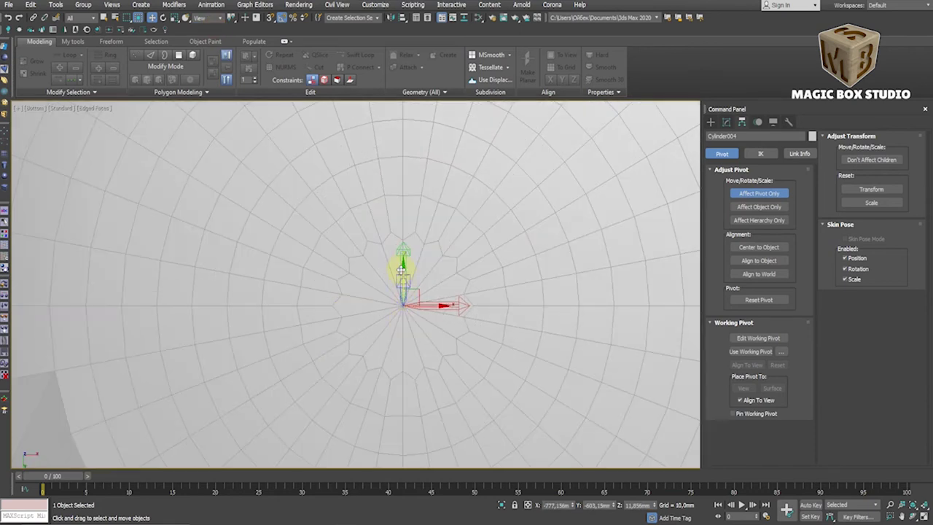
{"action": "scroll", "coordinate": [404, 267], "scroll_direction": "down", "scroll_amount": 5}
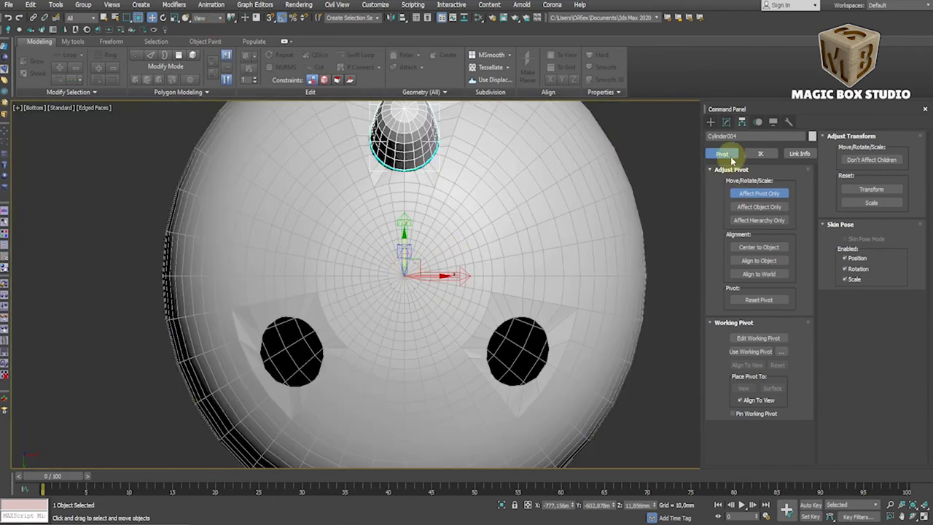
{"action": "left_click", "coordinate": [759, 193]}
{"action": "left_click", "coordinate": [711, 122]}
{"action": "left_click", "coordinate": [55, 5]}
{"action": "left_click", "coordinate": [73, 193]}
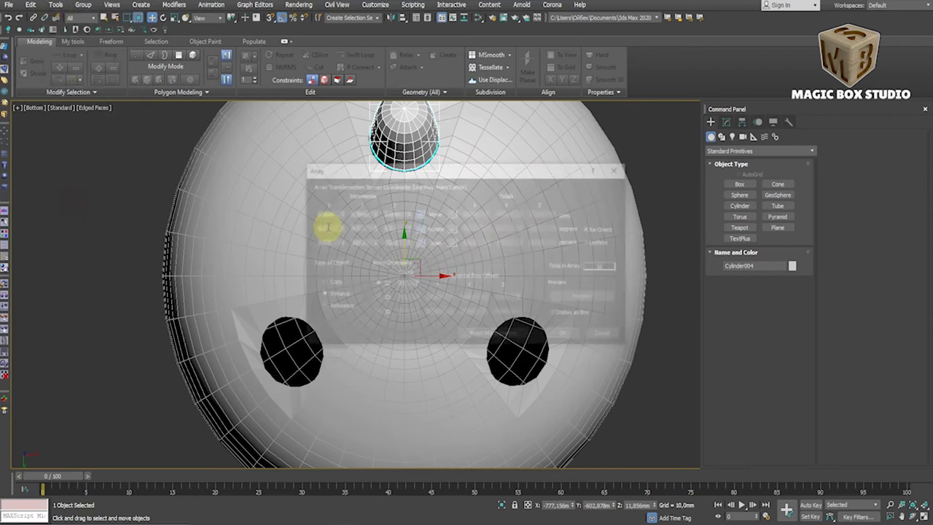
Array the leg into 3 instances rotated 360° in total around Z, preview, and confirm
{"action": "left_click_drag", "start_coordinate": [463, 122], "coordinate": [650, 115]}
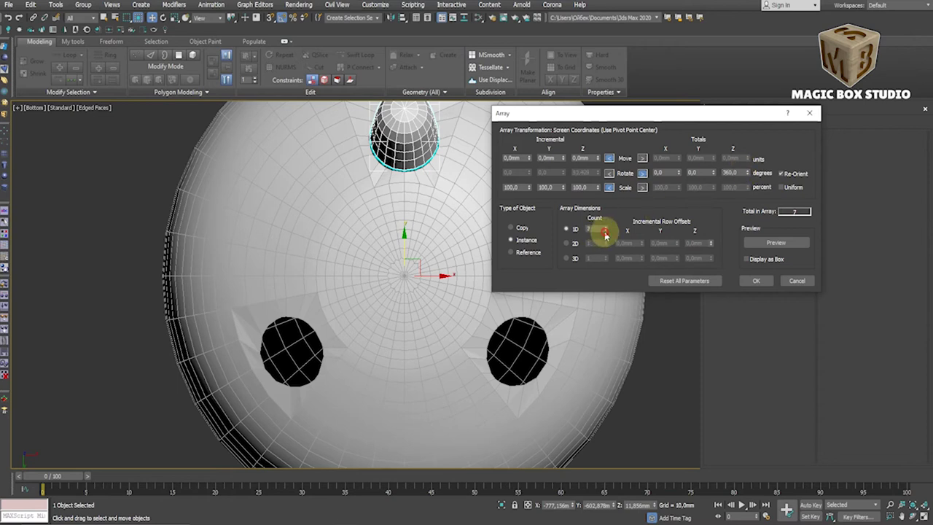
{"action": "left_click", "coordinate": [773, 242]}
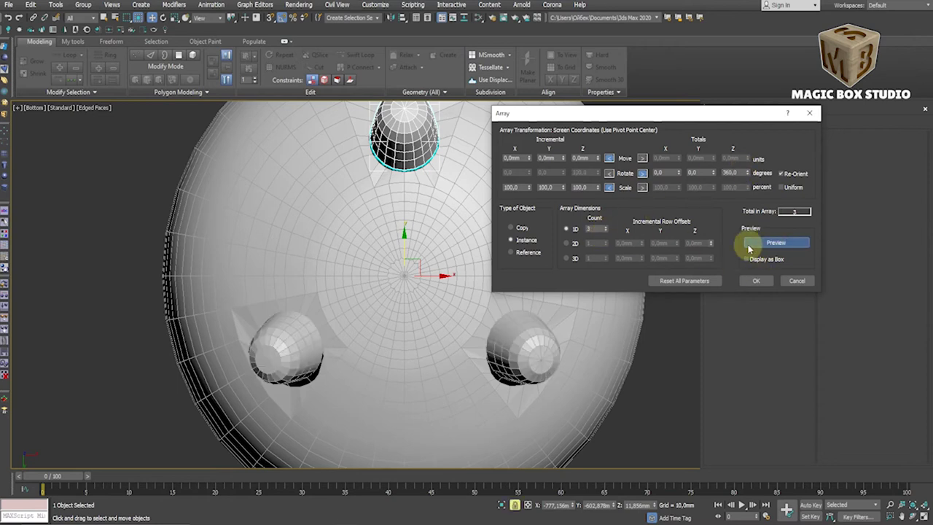
{"action": "middle_click_drag", "start_coordinate": [433, 329], "coordinate": [389, 356]}
{"action": "left_click", "coordinate": [756, 281]}
{"action": "left_click", "coordinate": [448, 375]}
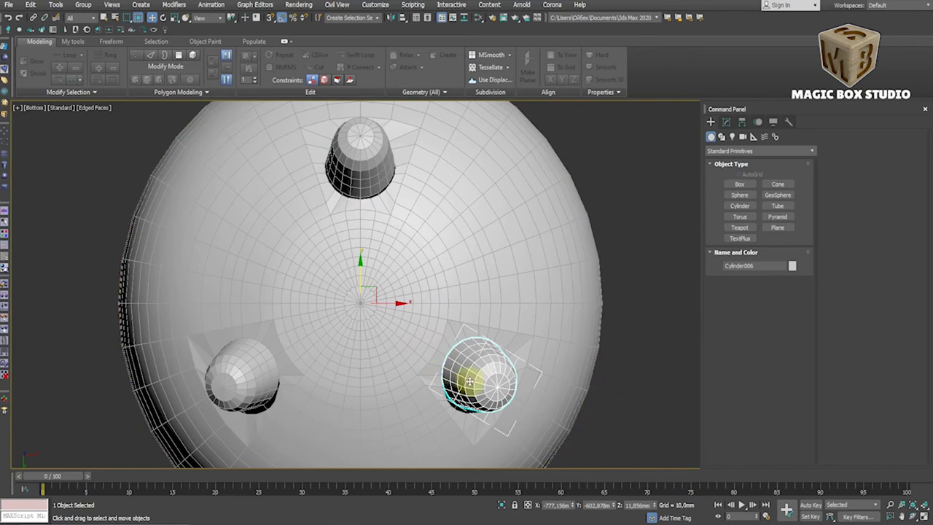
{"action": "mouse_move", "coordinate": [433, 335]}
{"action": "middle_mouse_down", "text": "alt"}
{"action": "mouse_move", "coordinate": [572, 273]}
{"action": "mouse_move", "coordinate": [389, 306]}
{"action": "middle_mouse_up", "text": "alt"}
Select the top leg and move it in Local coordinates toward the centre of its socket
{"action": "left_click", "coordinate": [6, 259]}
{"action": "key", "text": "z"}
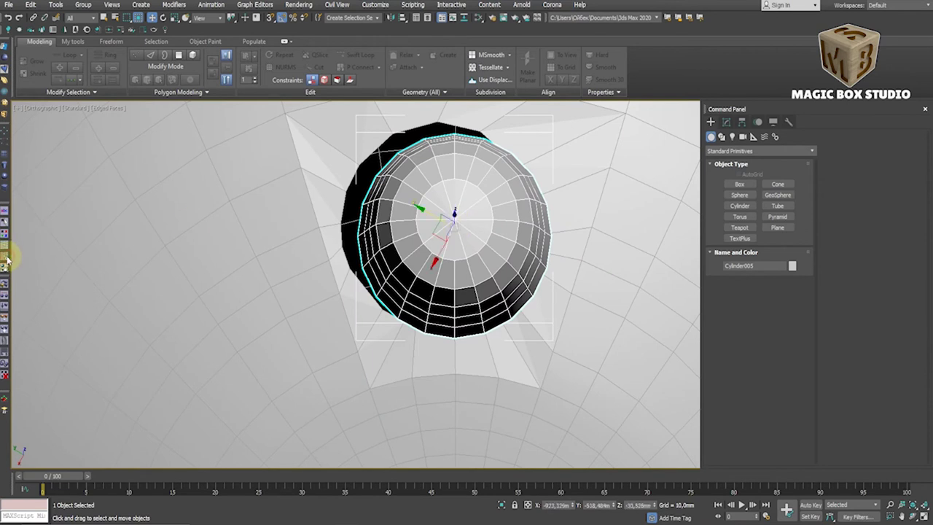
{"action": "left_click", "coordinate": [212, 18]}
{"action": "left_click", "coordinate": [208, 60]}
{"action": "left_click_drag", "start_coordinate": [467, 216], "coordinate": [452, 205]}
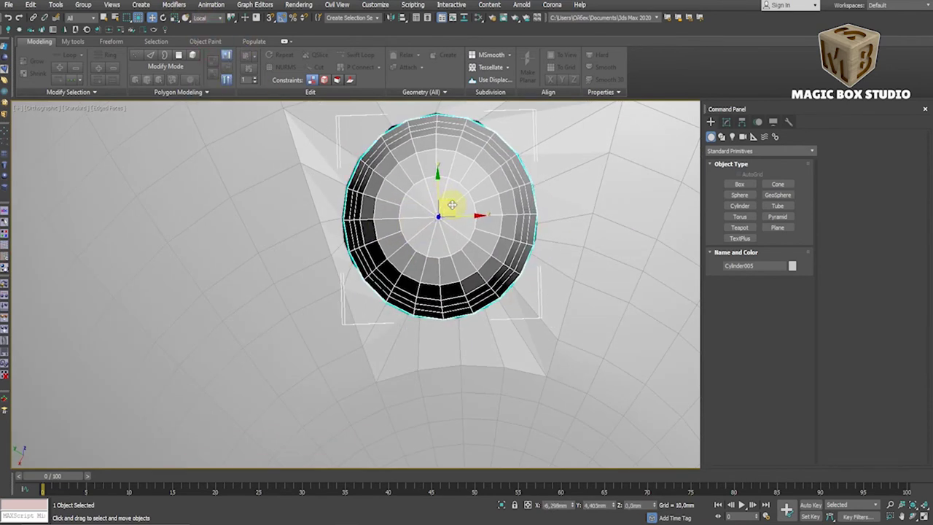
Orbit to face the top leg, shift it into its socket, and check the fit
{"action": "scroll", "coordinate": [418, 216], "scroll_direction": "down", "scroll_amount": 5}
{"action": "mouse_move", "coordinate": [418, 217]}
{"action": "middle_mouse_down", "text": "alt"}
{"action": "mouse_move", "coordinate": [537, 221]}
{"action": "mouse_move", "coordinate": [415, 250]}
{"action": "middle_mouse_up", "text": "alt"}
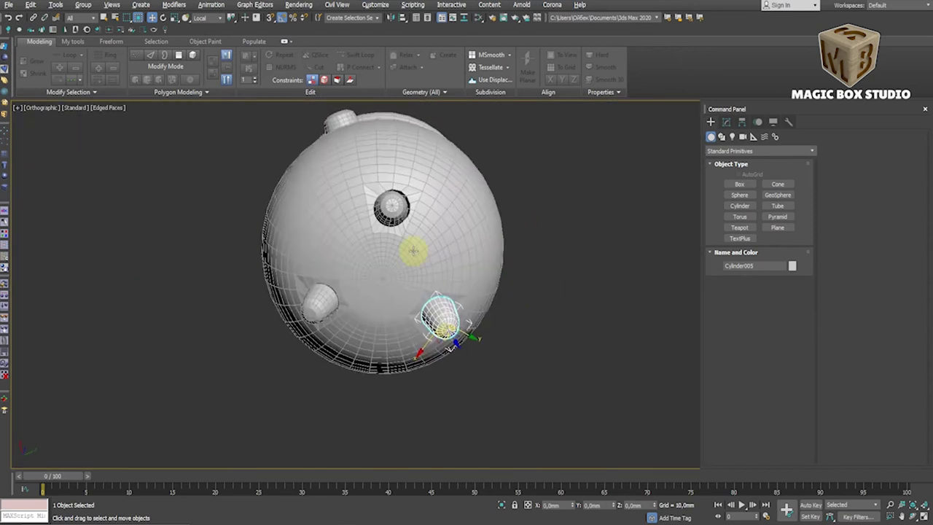
{"action": "scroll", "coordinate": [375, 214], "scroll_direction": "up", "scroll_amount": 5}
{"action": "mouse_move", "coordinate": [375, 213]}
{"action": "middle_mouse_down", "text": "alt"}
{"action": "mouse_move", "coordinate": [360, 243]}
{"action": "mouse_move", "coordinate": [402, 279]}
{"action": "middle_mouse_up", "text": "alt"}
{"action": "left_click_drag", "start_coordinate": [402, 279], "coordinate": [412, 270]}
{"action": "mouse_move", "coordinate": [411, 269]}
{"action": "middle_mouse_down", "text": "alt"}
{"action": "mouse_move", "coordinate": [427, 212]}
{"action": "mouse_move", "coordinate": [423, 299]}
{"action": "mouse_move", "coordinate": [443, 333]}
{"action": "mouse_move", "coordinate": [493, 345]}
{"action": "middle_mouse_up", "text": "alt"}
Add the lower-right leg to the selection, check its scale values, and return to Move
{"action": "left_click", "coordinate": [493, 344], "text": "ctrl"}
{"action": "right_click", "coordinate": [175, 18]}
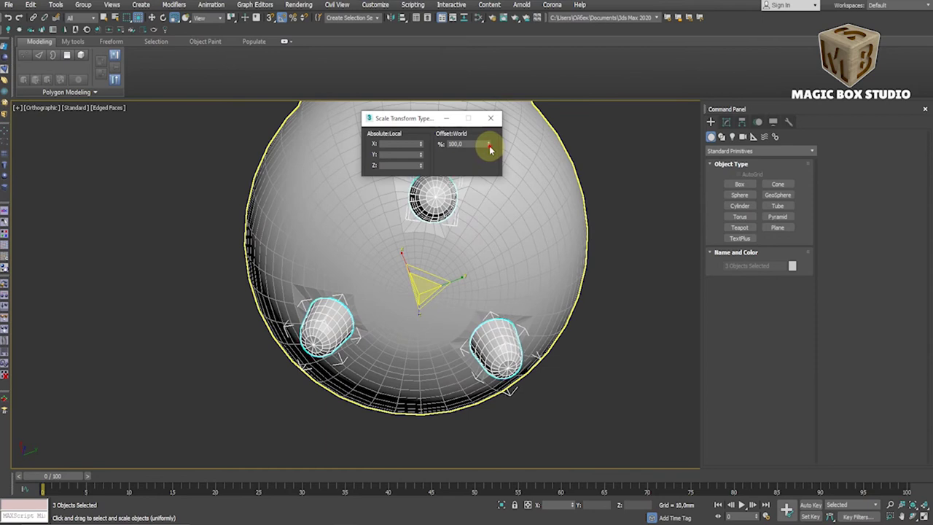
{"action": "left_click", "coordinate": [489, 126]}
{"action": "key", "text": "w"}
Select the top leg alone and nudge it along its local axes into its socket
{"action": "left_click", "coordinate": [432, 197]}
{"action": "scroll", "coordinate": [430, 204], "scroll_direction": "up", "scroll_amount": 3}
{"action": "scroll", "coordinate": [430, 204], "scroll_direction": "up", "scroll_amount": 3}
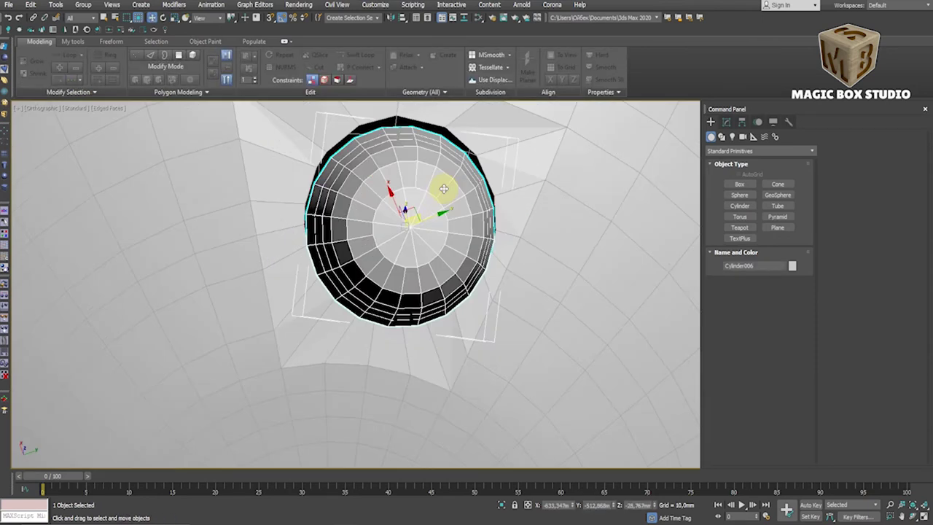
{"action": "scroll", "coordinate": [430, 204], "scroll_direction": "up", "scroll_amount": 2}
{"action": "left_click", "coordinate": [200, 18]}
{"action": "left_click", "coordinate": [201, 46]}
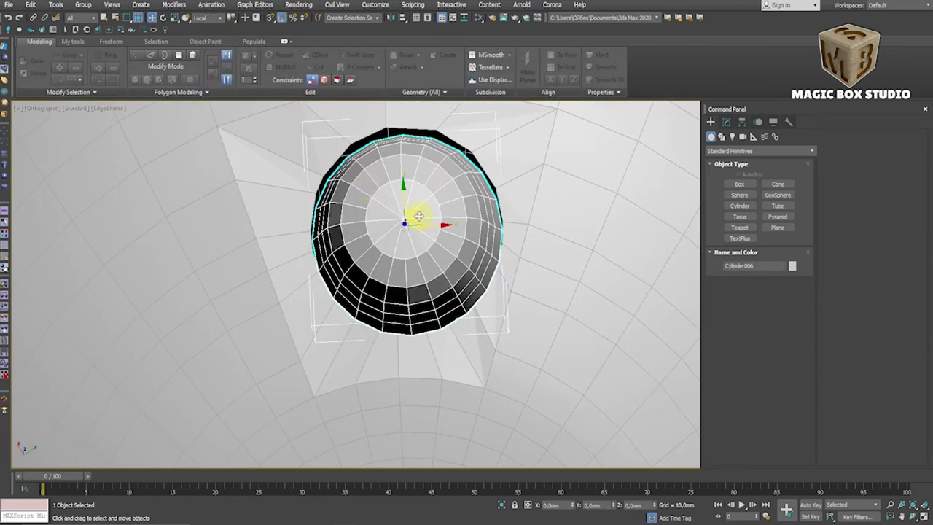
{"action": "left_click_drag", "start_coordinate": [417, 214], "coordinate": [418, 205]}
Orbit around the pot and select the remaining legs to check their fit
{"action": "scroll", "coordinate": [419, 205], "scroll_direction": "down", "scroll_amount": 5}
{"action": "mouse_move", "coordinate": [418, 211]}
{"action": "middle_mouse_down", "text": "alt"}
{"action": "mouse_move", "coordinate": [462, 207]}
{"action": "mouse_move", "coordinate": [358, 199]}
{"action": "mouse_move", "coordinate": [440, 229]}
{"action": "mouse_move", "coordinate": [342, 221]}
{"action": "mouse_move", "coordinate": [395, 221]}
{"action": "middle_mouse_up", "text": "alt"}
{"action": "scroll", "coordinate": [363, 186], "scroll_direction": "up", "scroll_amount": 2}
{"action": "left_click", "coordinate": [363, 186]}
{"action": "scroll", "coordinate": [411, 218], "scroll_direction": "up", "scroll_amount": 3}
{"action": "scroll", "coordinate": [410, 220], "scroll_direction": "down", "scroll_amount": 5}
{"action": "scroll", "coordinate": [428, 199], "scroll_direction": "up", "scroll_amount": 4}
{"action": "left_click", "coordinate": [427, 199]}
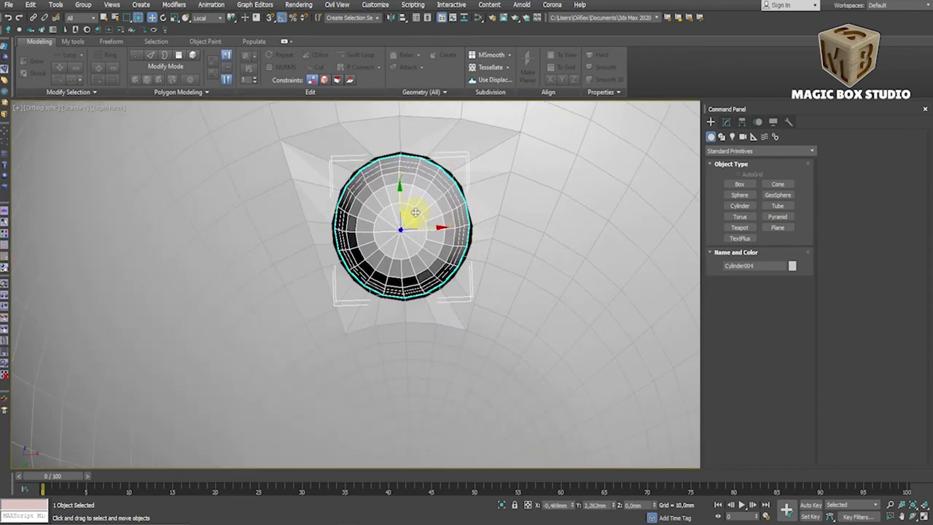
Select the pot body and briefly enter its Border sub-object mode
{"action": "left_click", "coordinate": [513, 210]}
{"action": "left_click", "coordinate": [726, 122]}
{"action": "key", "text": "3"}
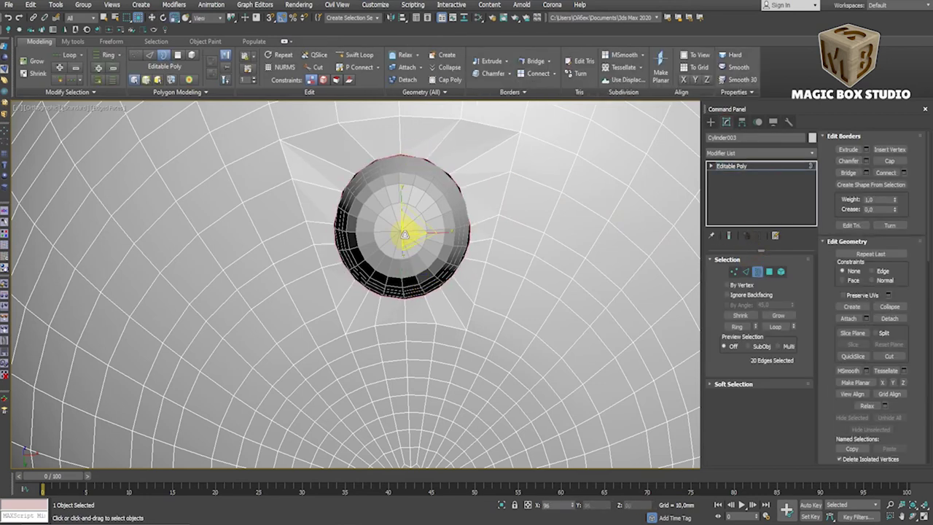
{"action": "left_click", "coordinate": [757, 271]}
Select the small leg and then the upper leg, orbiting around the pot to inspect their fit
{"action": "left_click", "coordinate": [416, 219]}
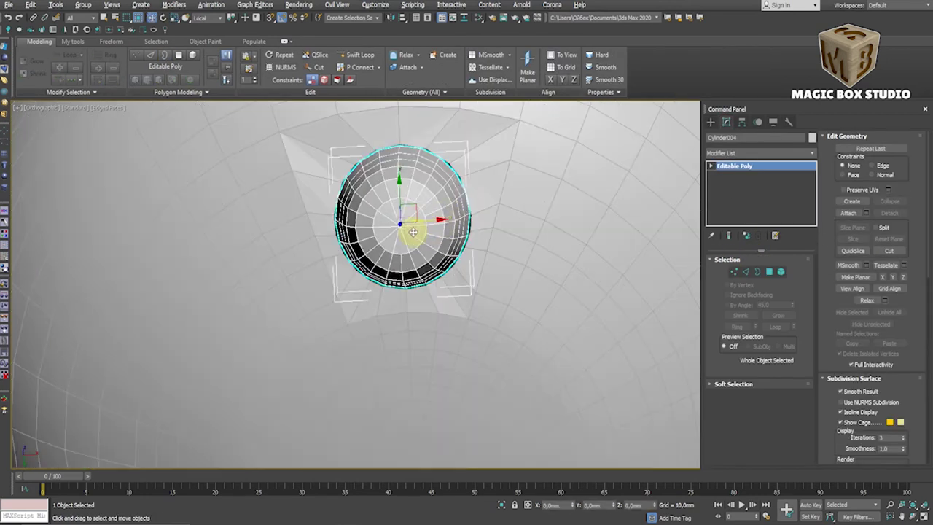
{"action": "scroll", "coordinate": [410, 220], "scroll_direction": "down", "scroll_amount": 5}
{"action": "mouse_move", "coordinate": [416, 223]}
{"action": "middle_mouse_down", "text": "alt"}
{"action": "mouse_move", "coordinate": [437, 223]}
{"action": "mouse_move", "coordinate": [523, 165]}
{"action": "mouse_move", "coordinate": [427, 188]}
{"action": "middle_mouse_up", "text": "alt"}
{"action": "scroll", "coordinate": [327, 162], "scroll_direction": "up", "scroll_amount": 5}
{"action": "middle_click_drag", "start_coordinate": [333, 156], "coordinate": [333, 197], "text": "alt"}
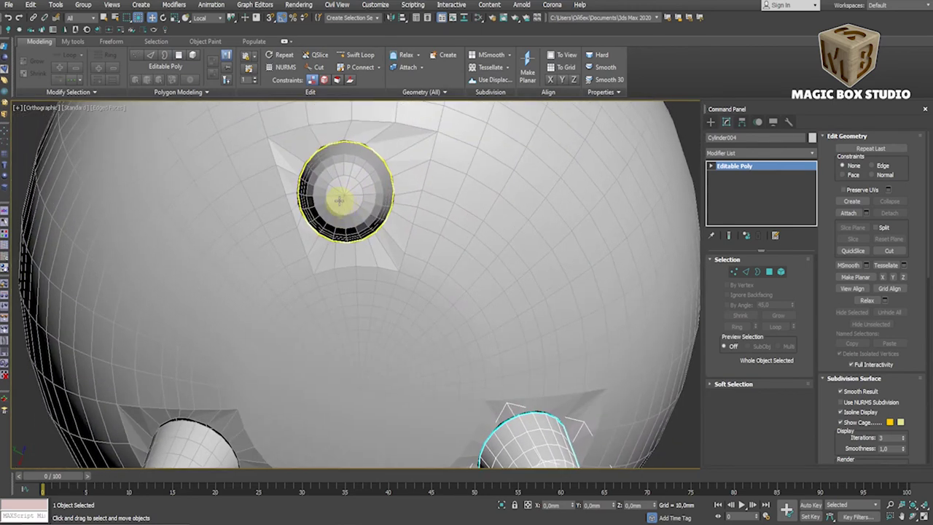
{"action": "scroll", "coordinate": [337, 216], "scroll_direction": "up", "scroll_amount": 2}
{"action": "left_click", "coordinate": [337, 216]}
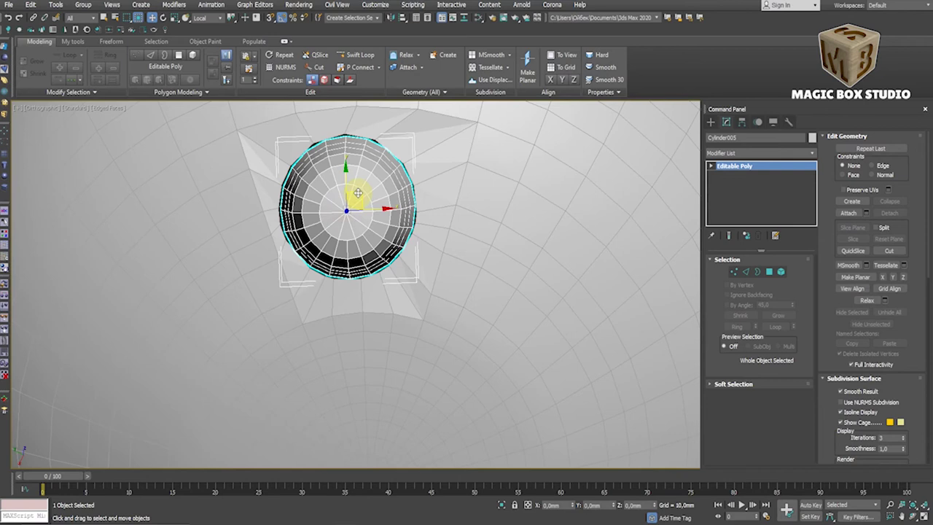
{"action": "scroll", "coordinate": [357, 197], "scroll_direction": "down", "scroll_amount": 5}
{"action": "scroll", "coordinate": [357, 204], "scroll_direction": "up", "scroll_amount": 6}
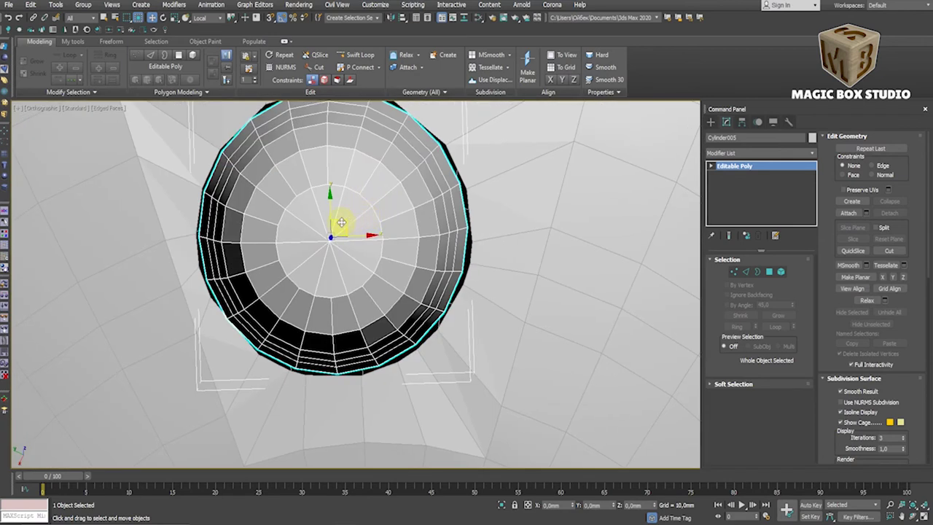
{"action": "scroll", "coordinate": [341, 222], "scroll_direction": "up", "scroll_amount": 1}
{"action": "scroll", "coordinate": [354, 235], "scroll_direction": "down", "scroll_amount": 8}
{"action": "mouse_move", "coordinate": [400, 233]}
{"action": "middle_mouse_down", "text": "alt"}
{"action": "mouse_move", "coordinate": [411, 298]}
{"action": "mouse_move", "coordinate": [418, 229]}
{"action": "middle_mouse_up", "text": "alt"}
{"action": "key", "text": "f"}
Select the pot body in Top view and bring up its modifier list
{"action": "left_click", "coordinate": [375, 192]}
{"action": "scroll", "coordinate": [525, 246], "scroll_direction": "up", "scroll_amount": 3}
{"action": "key", "text": "t"}
{"action": "left_click", "coordinate": [770, 153]}
{"action": "scroll", "coordinate": [772, 189], "scroll_direction": "down", "scroll_amount": 10}
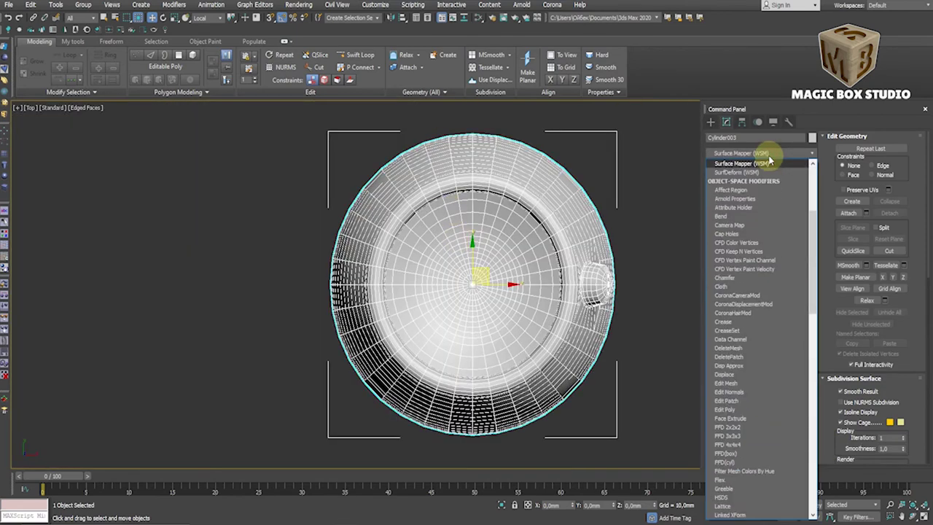
Add a Symmetry modifier to mirror the handle lug and convert the pot to Editable Poly
{"action": "left_click", "coordinate": [729, 321]}
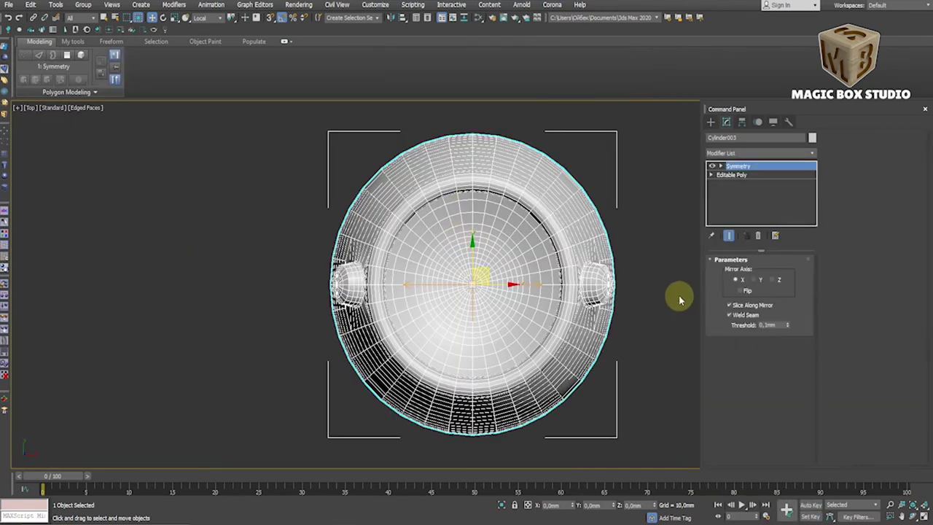
{"action": "right_click", "coordinate": [491, 289]}
{"action": "left_click", "coordinate": [587, 396]}
{"action": "middle_click_drag", "start_coordinate": [559, 333], "coordinate": [546, 229], "text": "alt"}
{"action": "key", "text": "f"}
Add a Smooth modifier with Auto Smooth on and collapse it into Editable Poly
{"action": "left_click", "coordinate": [758, 153]}
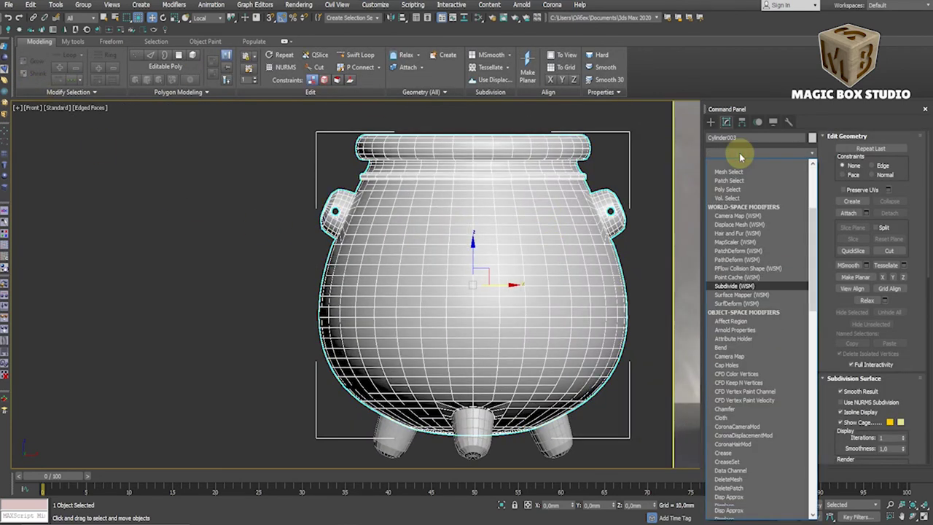
{"action": "left_click", "coordinate": [729, 246]}
{"action": "scroll", "coordinate": [601, 216], "scroll_direction": "up", "scroll_amount": 10}
{"action": "left_click", "coordinate": [727, 273]}
{"action": "right_click", "coordinate": [448, 228]}
{"action": "left_click", "coordinate": [561, 337]}
Attach the middle, right and left legs to the pot with Attach
{"action": "scroll", "coordinate": [531, 333], "scroll_direction": "down", "scroll_amount": 5}
{"action": "scroll", "coordinate": [514, 357], "scroll_direction": "down", "scroll_amount": 5}
{"action": "middle_click_drag", "start_coordinate": [519, 374], "coordinate": [545, 246]}
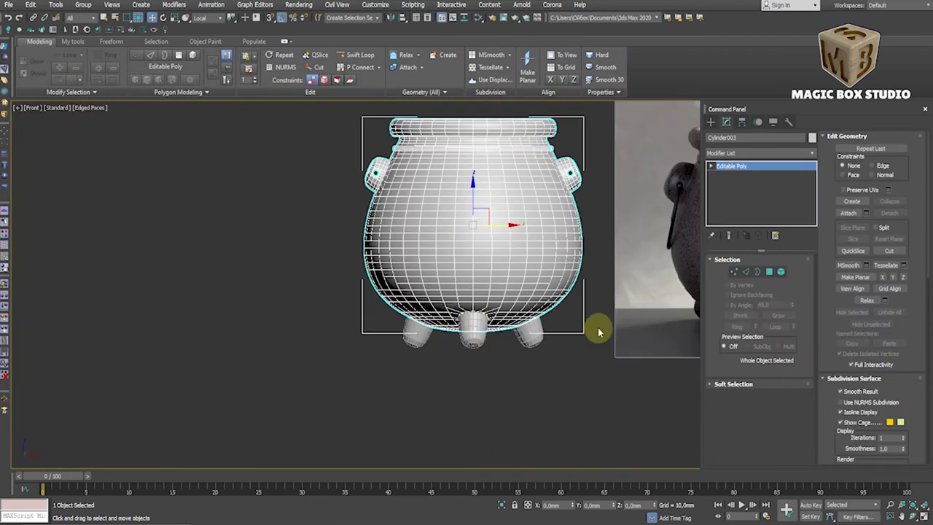
{"action": "left_click", "coordinate": [848, 213]}
{"action": "left_click", "coordinate": [474, 332]}
{"action": "left_click", "coordinate": [536, 337]}
{"action": "left_click", "coordinate": [418, 334]}
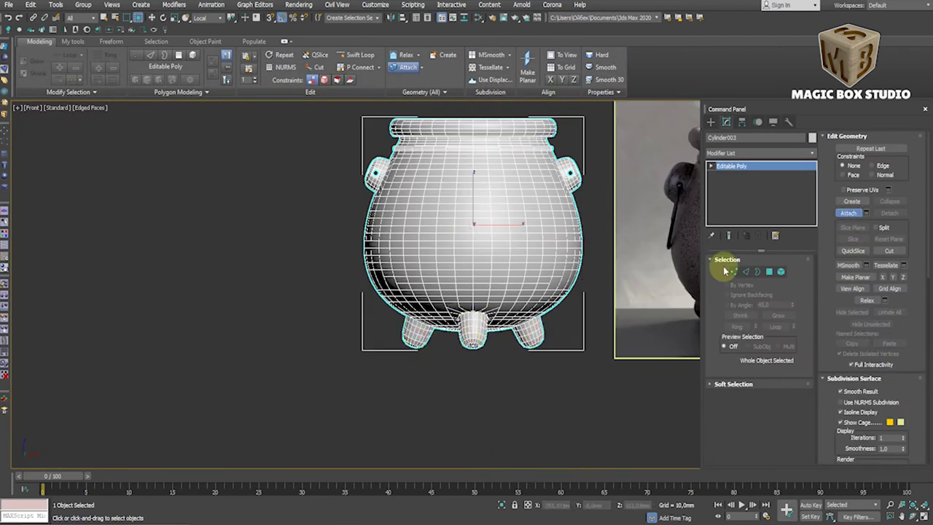
Switch to Border mode and select a leg's top border loop from below
{"action": "left_click", "coordinate": [758, 271]}
{"action": "scroll", "coordinate": [409, 321], "scroll_direction": "up", "scroll_amount": 4}
{"action": "scroll", "coordinate": [459, 353], "scroll_direction": "up", "scroll_amount": 5}
{"action": "middle_click_drag", "start_coordinate": [467, 339], "coordinate": [649, 299], "text": "alt"}
{"action": "left_click_drag", "start_coordinate": [281, 284], "coordinate": [549, 439]}
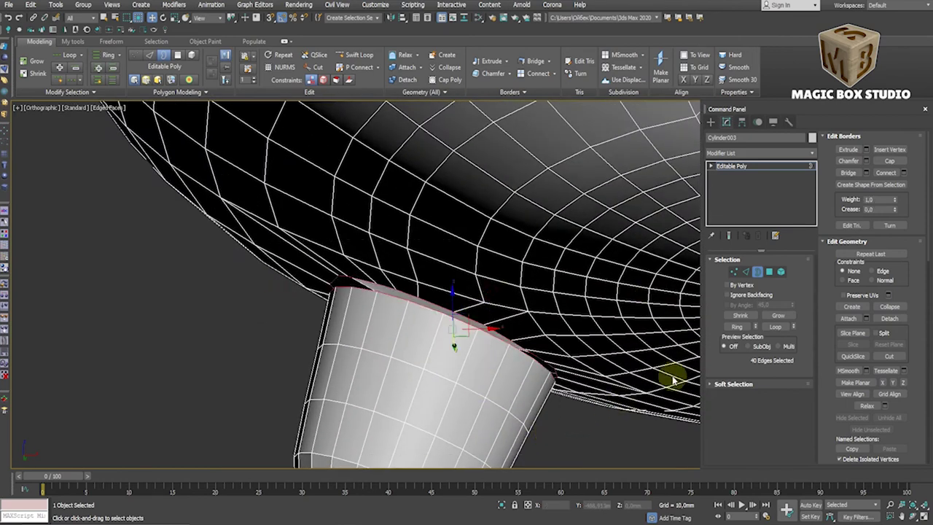
{"action": "scroll", "coordinate": [520, 358], "scroll_direction": "down", "scroll_amount": 3}
{"action": "mouse_move", "coordinate": [520, 358]}
{"action": "middle_mouse_down", "text": "alt"}
{"action": "mouse_move", "coordinate": [711, 364]}
{"action": "mouse_move", "coordinate": [707, 354]}
{"action": "mouse_move", "coordinate": [735, 331]}
{"action": "middle_mouse_up", "text": "alt"}
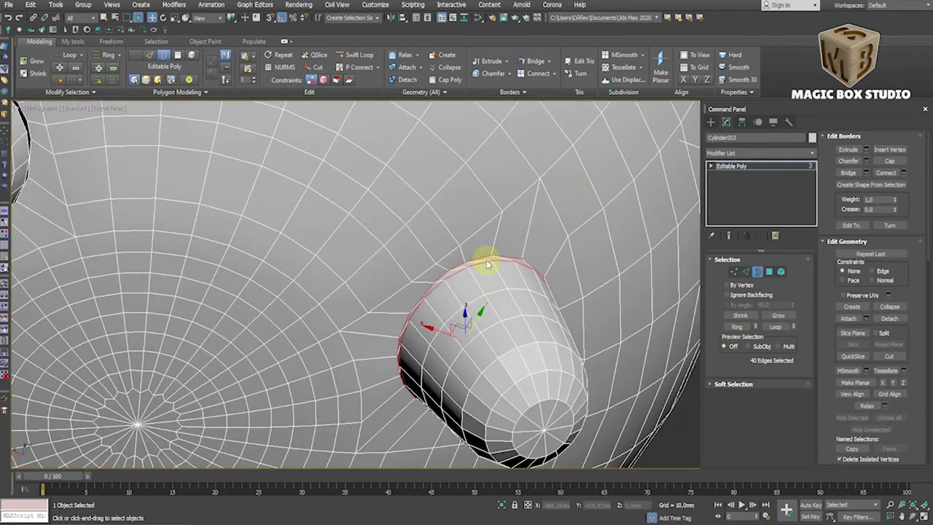
{"action": "left_click", "coordinate": [743, 272]}
{"action": "left_click", "coordinate": [482, 258]}
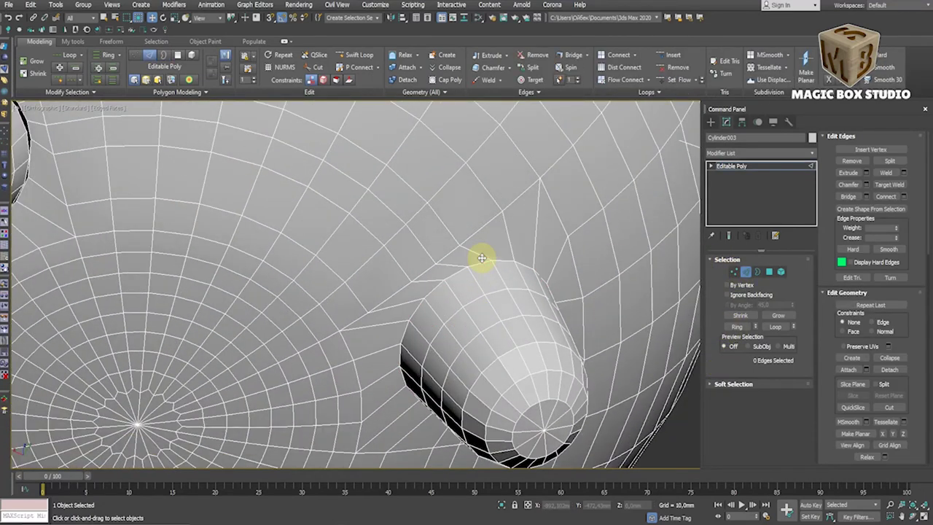
{"action": "scroll", "coordinate": [510, 340], "scroll_direction": "down", "scroll_amount": 3}
{"action": "mouse_move", "coordinate": [510, 340]}
{"action": "middle_mouse_down", "text": "alt"}
{"action": "mouse_move", "coordinate": [414, 333]}
{"action": "mouse_move", "coordinate": [365, 350]}
{"action": "middle_mouse_up", "text": "alt"}
{"action": "key", "text": "ctrl+z"}
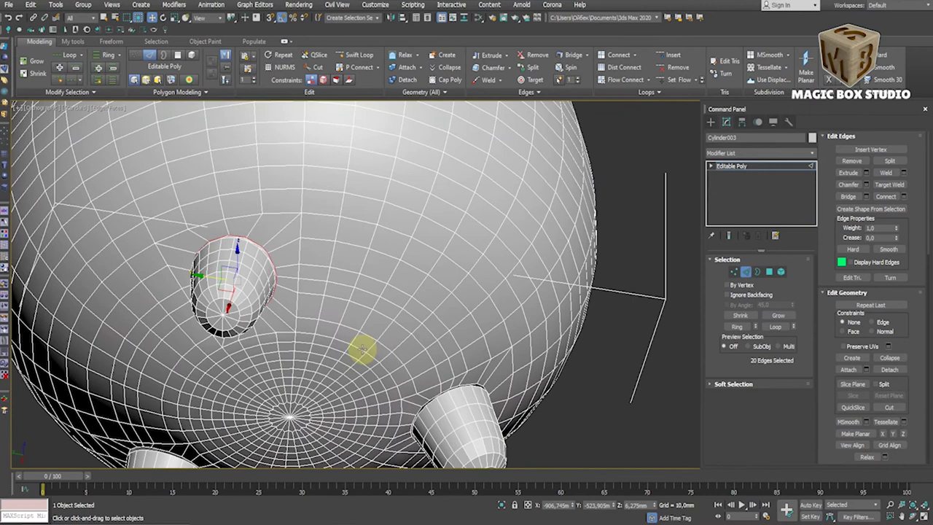
{"action": "scroll", "coordinate": [219, 280], "scroll_direction": "up", "scroll_amount": 2}
{"action": "mouse_move", "coordinate": [259, 275]}
{"action": "middle_mouse_down", "text": "alt"}
{"action": "mouse_move", "coordinate": [333, 270]}
{"action": "mouse_move", "coordinate": [333, 252]}
{"action": "mouse_move", "coordinate": [308, 229]}
{"action": "mouse_move", "coordinate": [245, 256]}
{"action": "mouse_move", "coordinate": [250, 275]}
{"action": "mouse_move", "coordinate": [359, 302]}
{"action": "mouse_move", "coordinate": [530, 260]}
{"action": "middle_mouse_up", "text": "alt"}
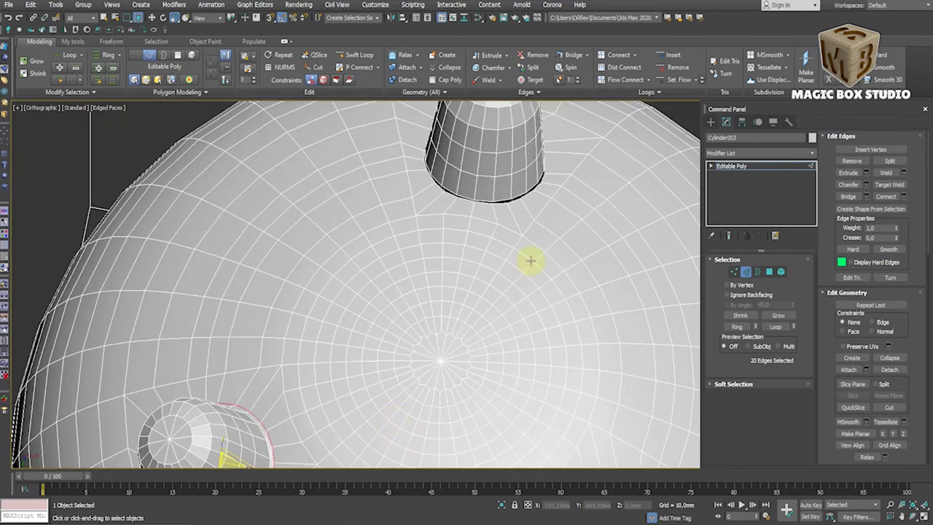
{"action": "left_click", "coordinate": [759, 274]}
{"action": "scroll", "coordinate": [492, 177], "scroll_direction": "up", "scroll_amount": 4}
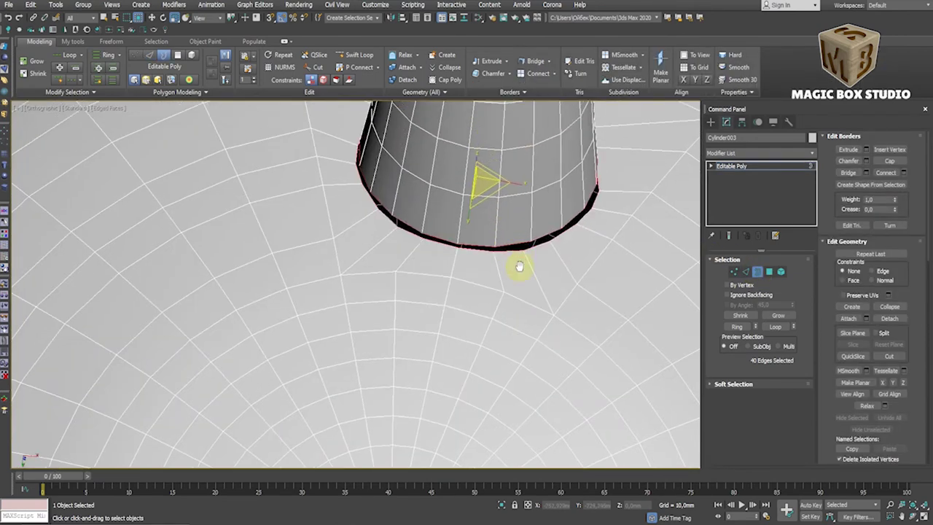
{"action": "middle_click_drag", "start_coordinate": [521, 267], "coordinate": [503, 241], "text": "alt"}
{"action": "left_click", "coordinate": [848, 173]}
{"action": "mouse_move", "coordinate": [583, 329]}
{"action": "middle_mouse_down", "text": "alt"}
{"action": "mouse_move", "coordinate": [530, 389]}
{"action": "mouse_move", "coordinate": [508, 316]}
{"action": "mouse_move", "coordinate": [565, 318]}
{"action": "middle_mouse_up", "text": "alt"}
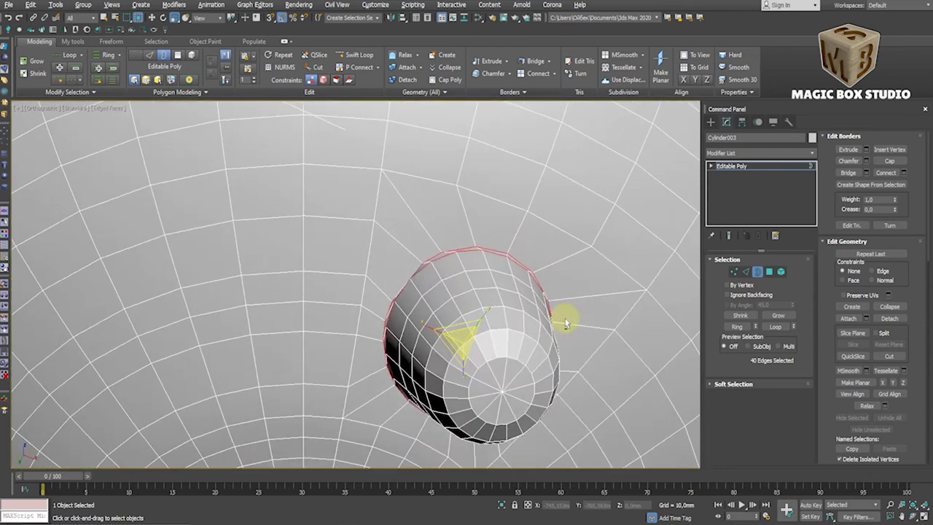
{"action": "left_click", "coordinate": [746, 272]}
{"action": "left_click", "coordinate": [467, 246]}
{"action": "mouse_move", "coordinate": [469, 244]}
{"action": "middle_mouse_down", "text": "alt"}
{"action": "mouse_move", "coordinate": [518, 291]}
{"action": "mouse_move", "coordinate": [452, 281]}
{"action": "mouse_move", "coordinate": [319, 199]}
{"action": "mouse_move", "coordinate": [342, 225]}
{"action": "middle_mouse_up", "text": "alt"}
{"action": "left_click", "coordinate": [757, 271]}
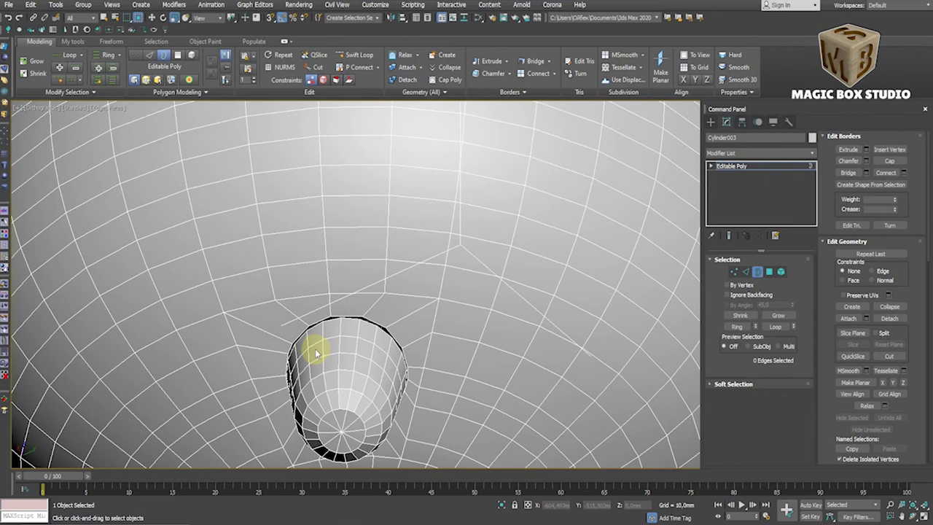
{"action": "middle_click_drag", "start_coordinate": [316, 350], "coordinate": [323, 349], "text": "alt"}
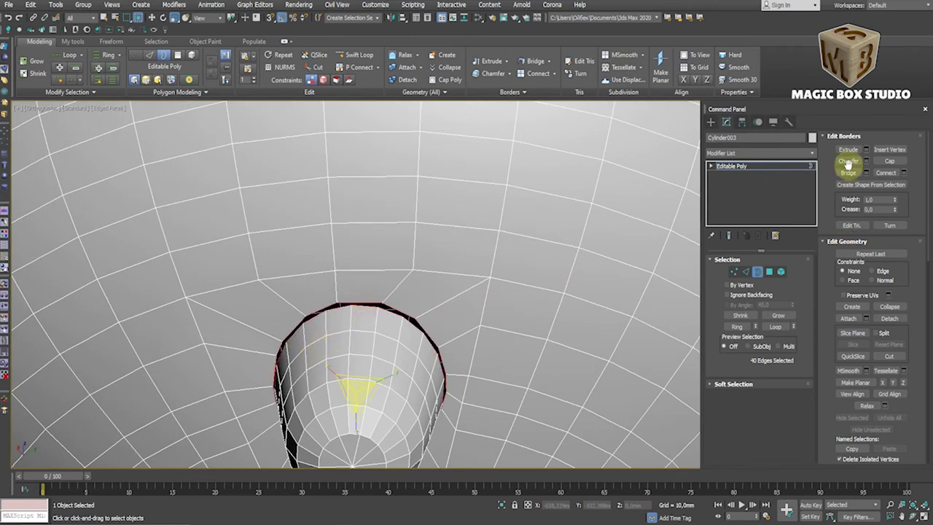
{"action": "left_click", "coordinate": [746, 271]}
{"action": "left_click", "coordinate": [369, 301]}
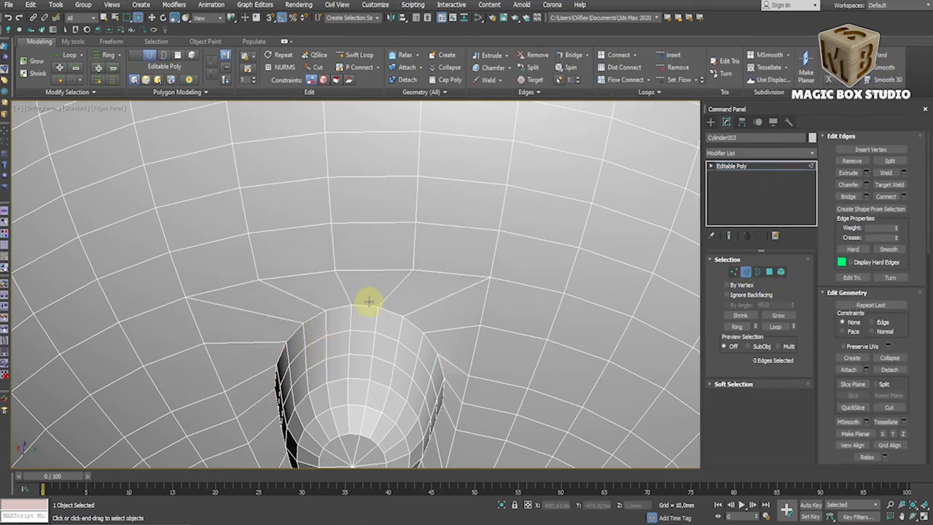
{"action": "scroll", "coordinate": [386, 306], "scroll_direction": "down", "scroll_amount": 5}
{"action": "middle_click_drag", "start_coordinate": [410, 313], "coordinate": [406, 323], "text": "alt"}
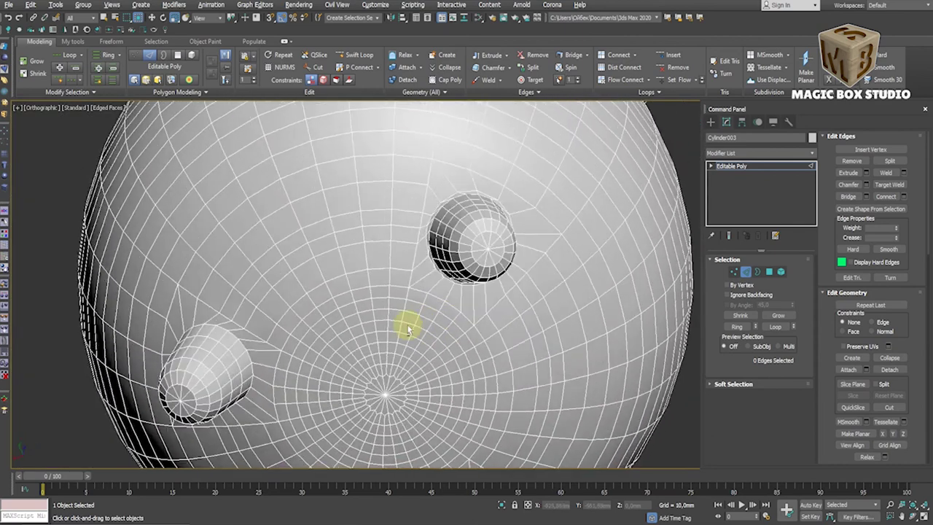
{"action": "scroll", "coordinate": [437, 266], "scroll_direction": "up", "scroll_amount": 5}
{"action": "middle_click_drag", "start_coordinate": [393, 178], "coordinate": [394, 164], "text": "alt"}
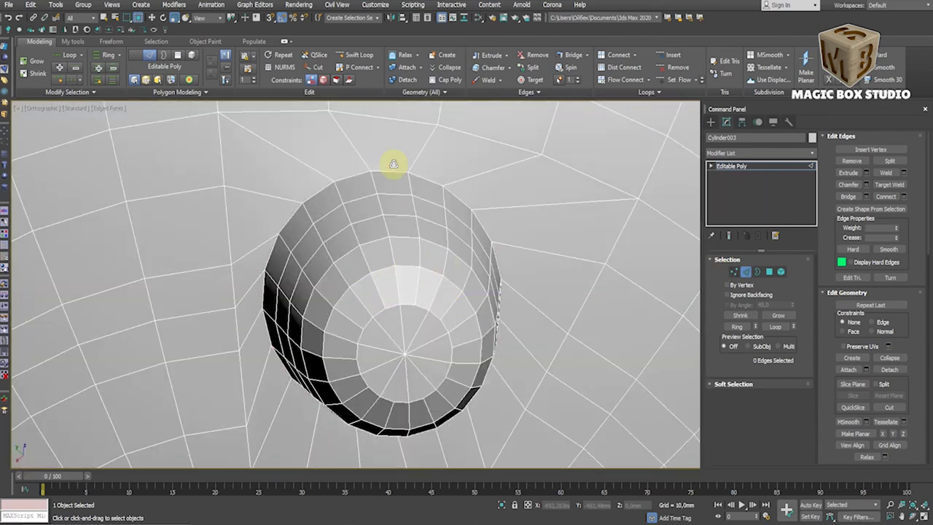
{"action": "scroll", "coordinate": [408, 162], "scroll_direction": "down", "scroll_amount": 5}
{"action": "mouse_move", "coordinate": [422, 255]}
{"action": "middle_mouse_down", "text": "alt"}
{"action": "mouse_move", "coordinate": [394, 240]}
{"action": "mouse_move", "coordinate": [401, 317]}
{"action": "middle_mouse_up", "text": "alt"}
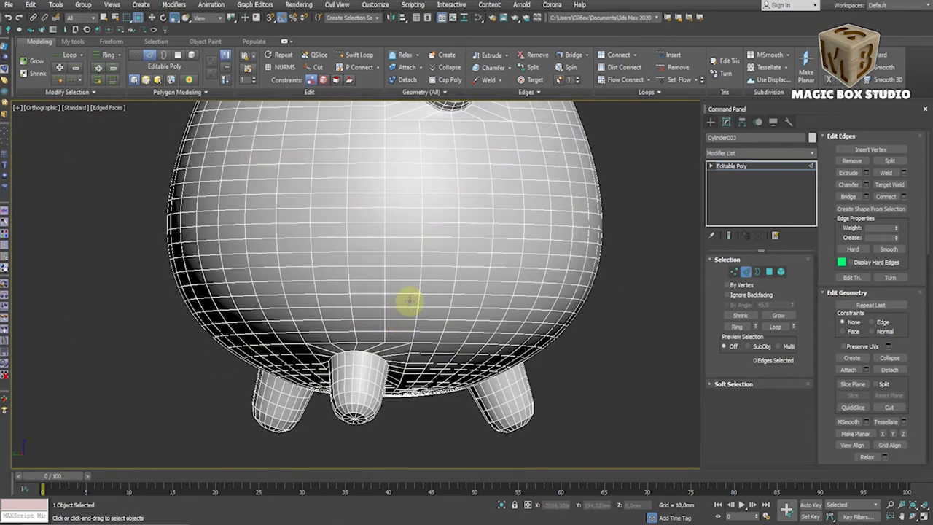
{"action": "key", "text": "f"}
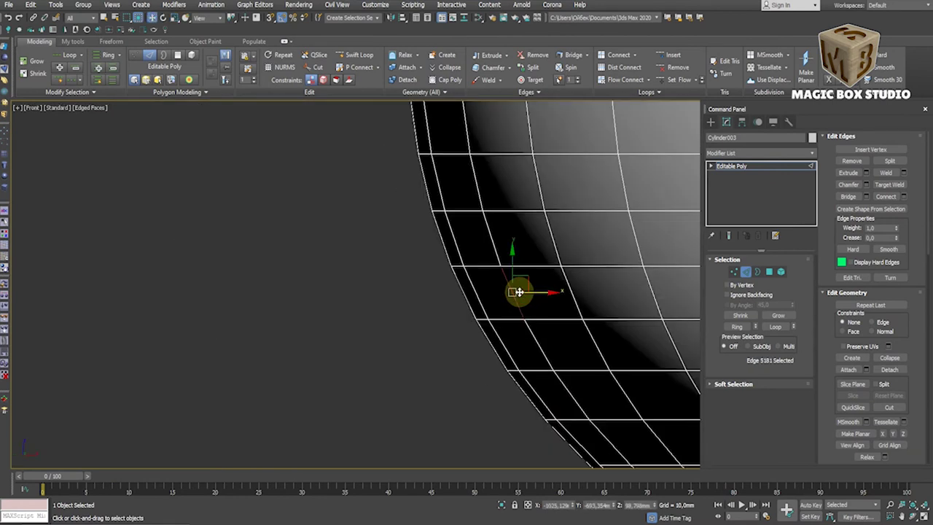
Draw a closed five-point Line around the lug on the front reference image
{"action": "scroll", "coordinate": [516, 291], "scroll_direction": "down", "scroll_amount": 10}
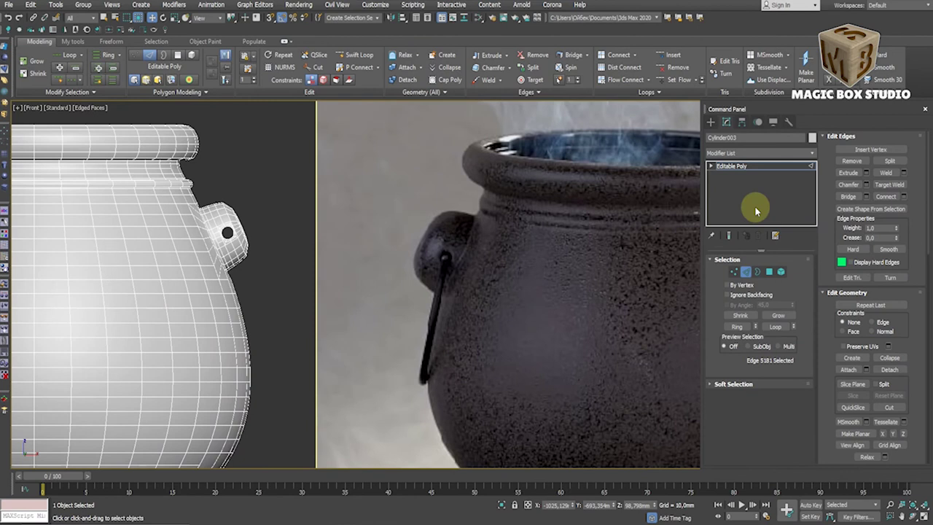
{"action": "left_click", "coordinate": [710, 122]}
{"action": "left_click", "coordinate": [721, 136]}
{"action": "left_click", "coordinate": [740, 191]}
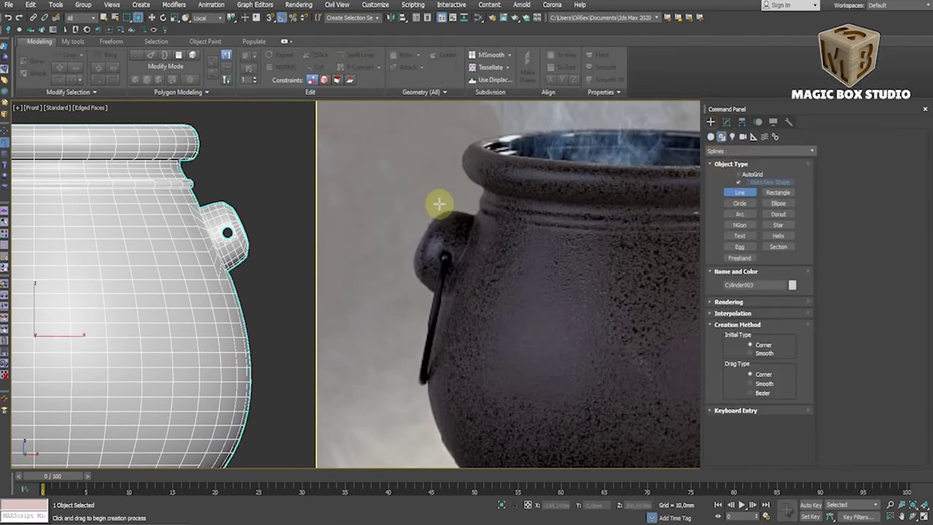
{"action": "left_click", "coordinate": [440, 204]}
{"action": "left_click", "coordinate": [535, 204]}
{"action": "left_click", "coordinate": [544, 267]}
{"action": "left_click", "coordinate": [484, 323]}
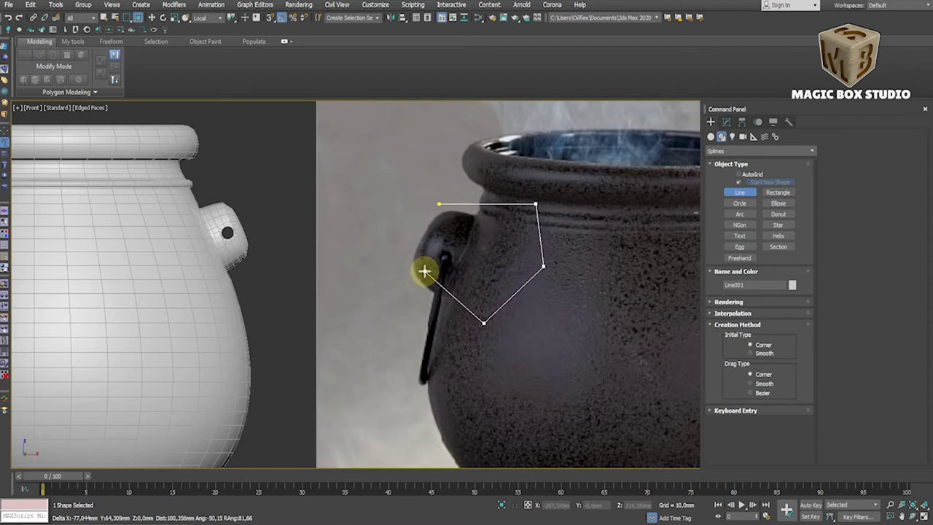
{"action": "left_click", "coordinate": [424, 271]}
{"action": "left_click", "coordinate": [439, 204]}
{"action": "left_click", "coordinate": [446, 291]}
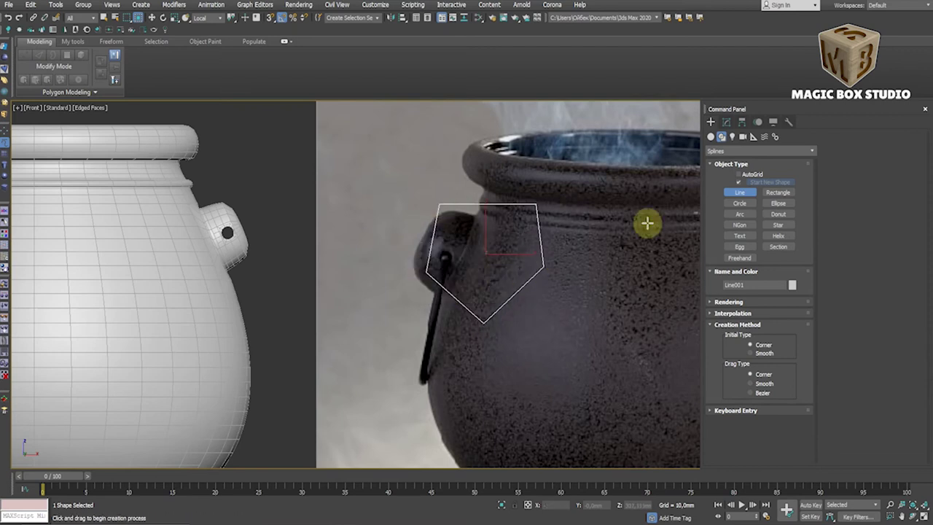
In Vertex mode, set the left vertex height to 319,6 and nudge the bottom vertex
{"action": "left_click", "coordinate": [726, 122]}
{"action": "left_click", "coordinate": [747, 297]}
{"action": "left_click", "coordinate": [484, 322]}
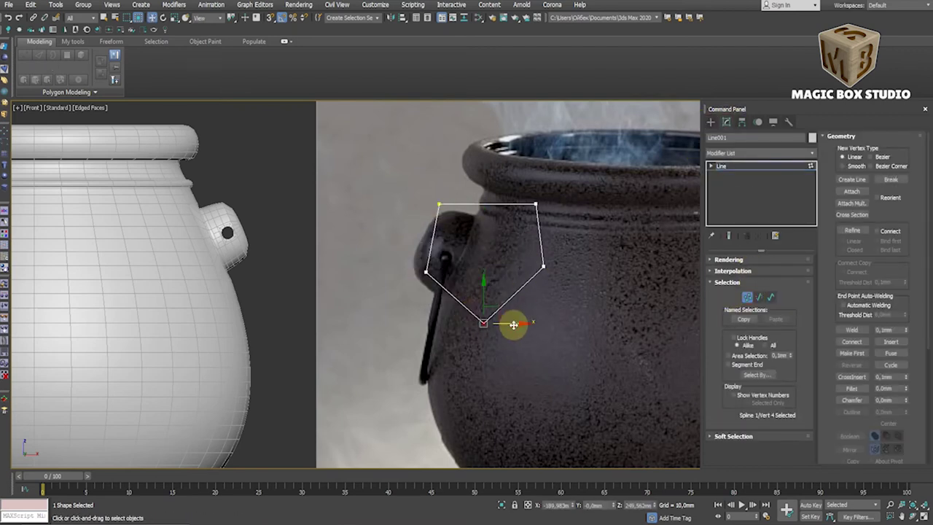
{"action": "left_click", "coordinate": [543, 266]}
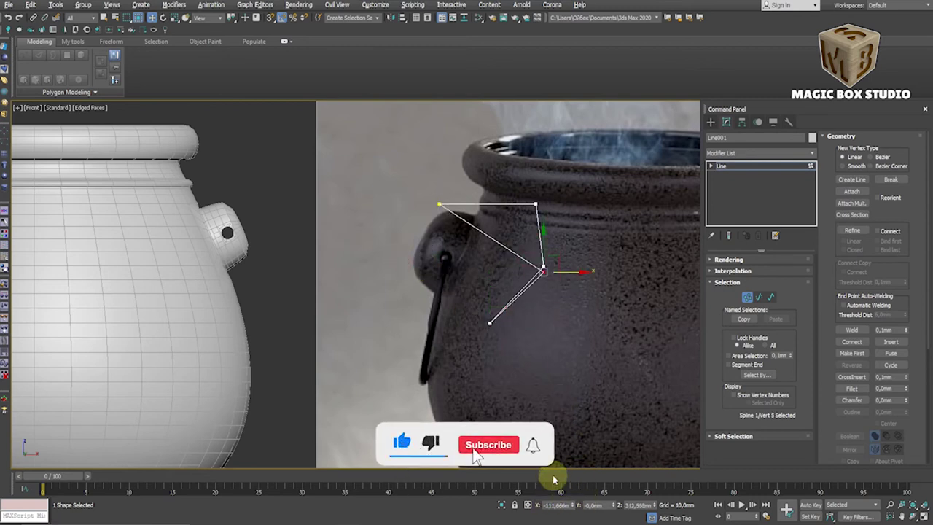
{"action": "key", "text": "ctrl+z"}
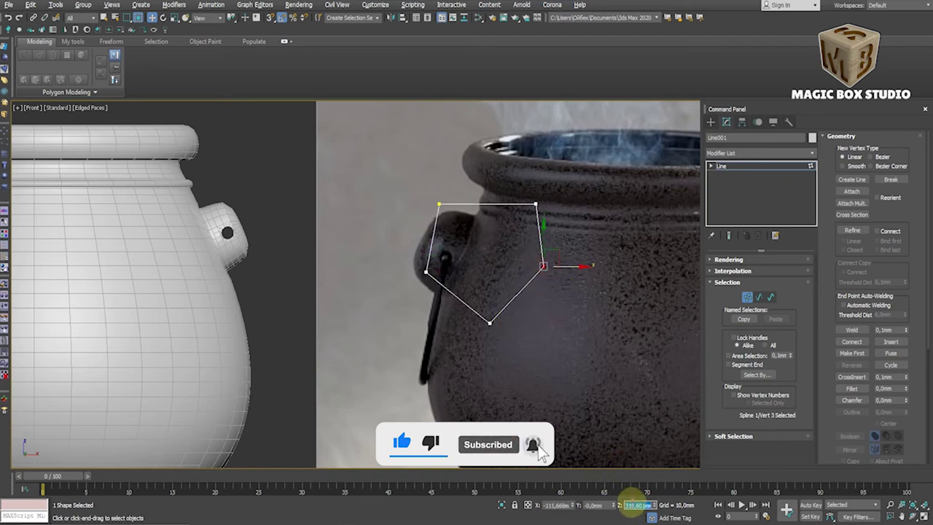
{"action": "type", "text": "319,6"}
{"action": "key", "text": "Return"}
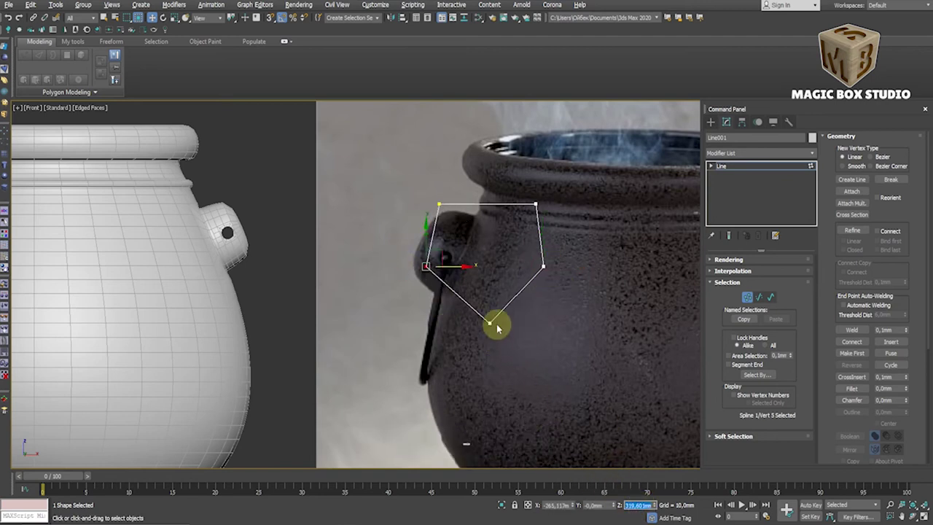
{"action": "left_click_drag", "start_coordinate": [520, 324], "coordinate": [489, 285]}
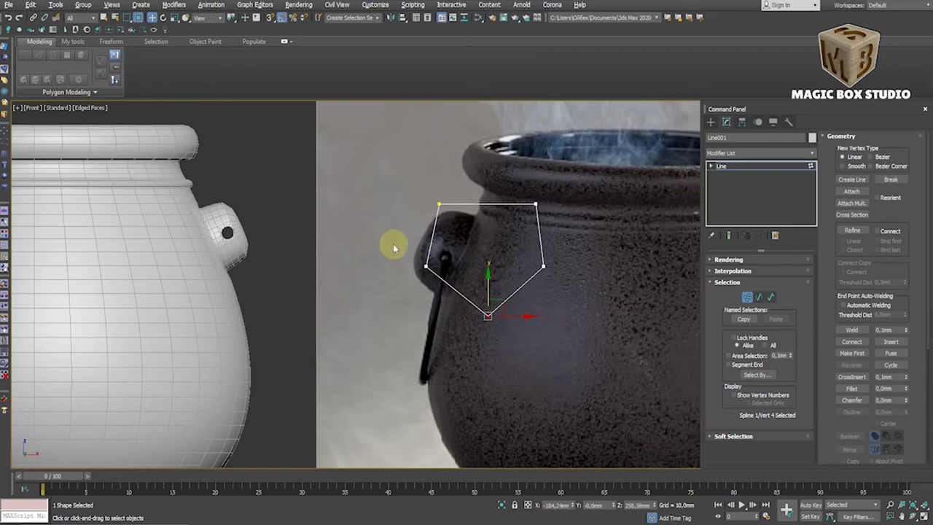
Set the two side vertices and the bottom vertex to Bezier, then Smooth, for a U shape
{"action": "left_click", "coordinate": [543, 267], "text": "ctrl"}
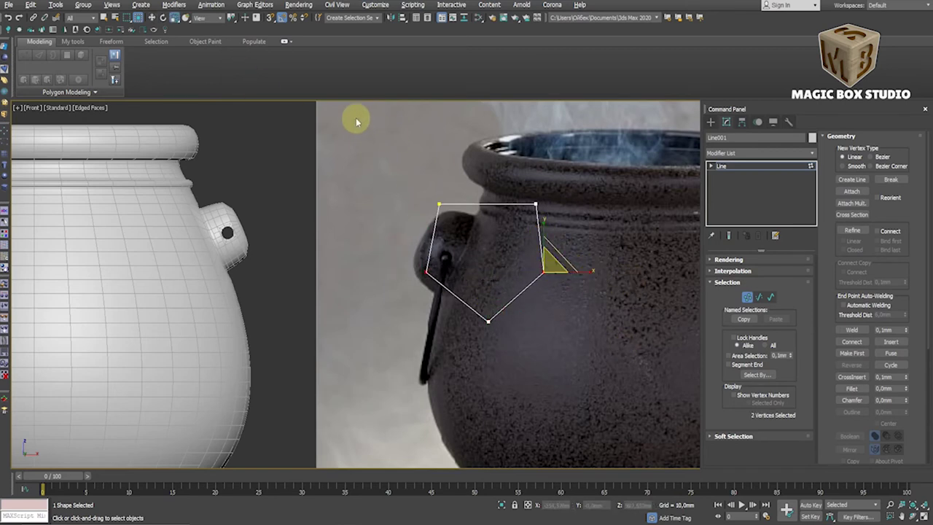
{"action": "left_click_drag", "start_coordinate": [419, 237], "coordinate": [593, 369]}
{"action": "right_click", "coordinate": [514, 292]}
{"action": "left_click", "coordinate": [500, 233]}
{"action": "right_click", "coordinate": [491, 270]}
{"action": "left_click", "coordinate": [474, 268]}
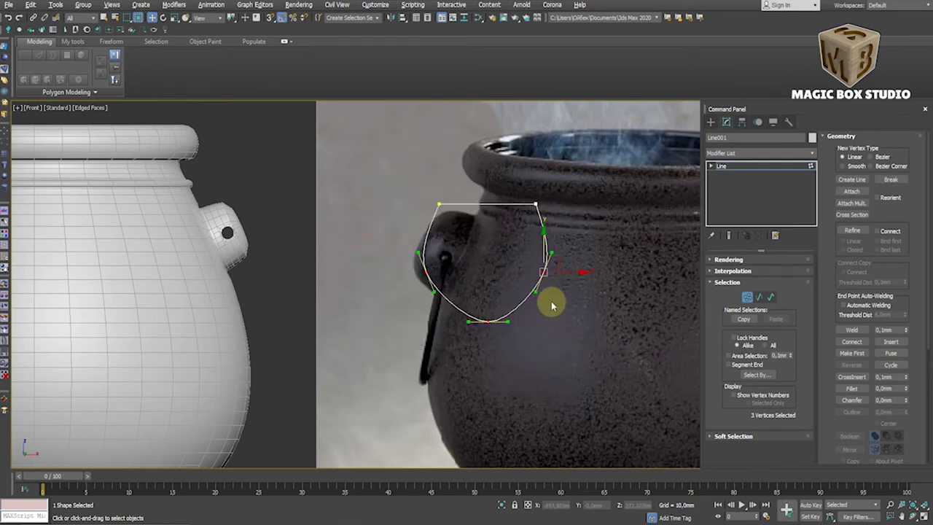
Shift the curved vertices slightly right and reselect side and top-left vertices to refine the loop
{"action": "left_click_drag", "start_coordinate": [573, 273], "coordinate": [576, 273]}
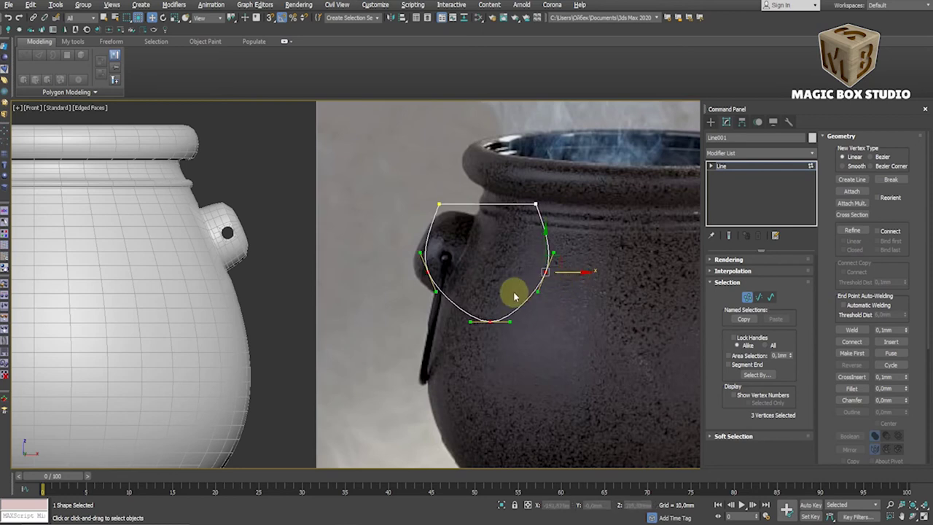
{"action": "left_click", "coordinate": [429, 270]}
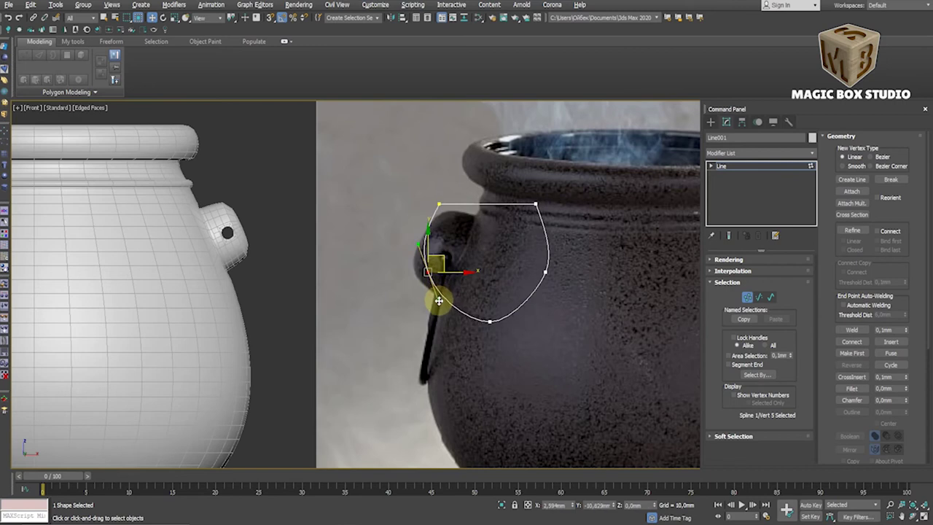
{"action": "left_click", "coordinate": [545, 273]}
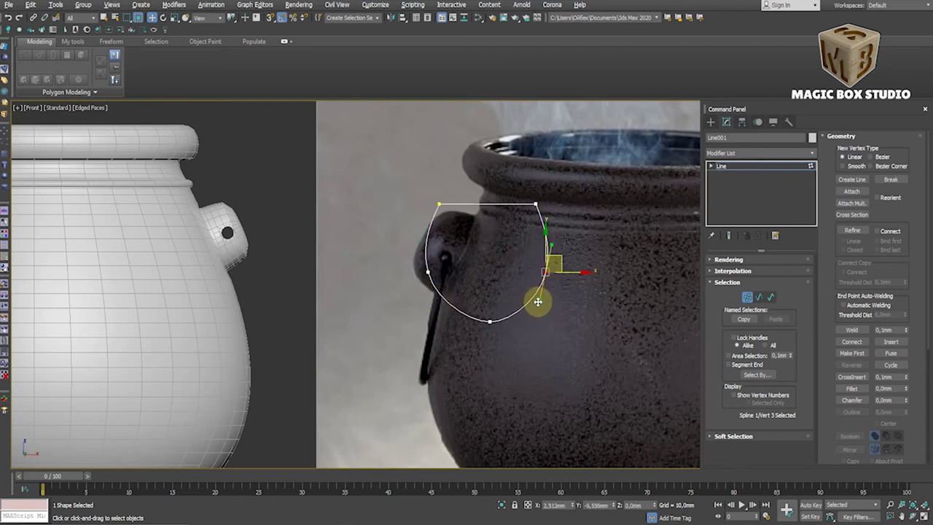
{"action": "left_click", "coordinate": [559, 330]}
{"action": "left_click", "coordinate": [434, 206]}
{"action": "scroll", "coordinate": [846, 328], "scroll_direction": "down", "scroll_amount": 3}
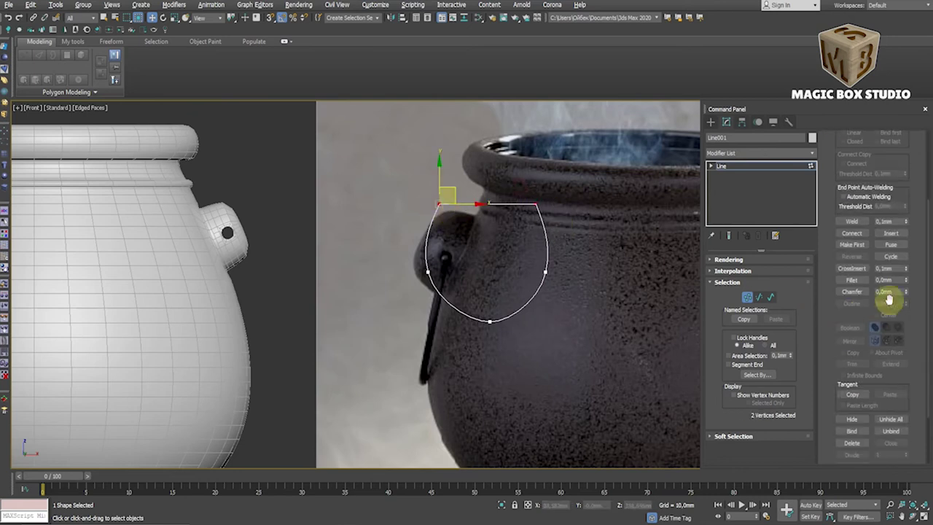
Make the handle wire renderable with a 10 mm thickness
{"action": "left_click", "coordinate": [729, 259]}
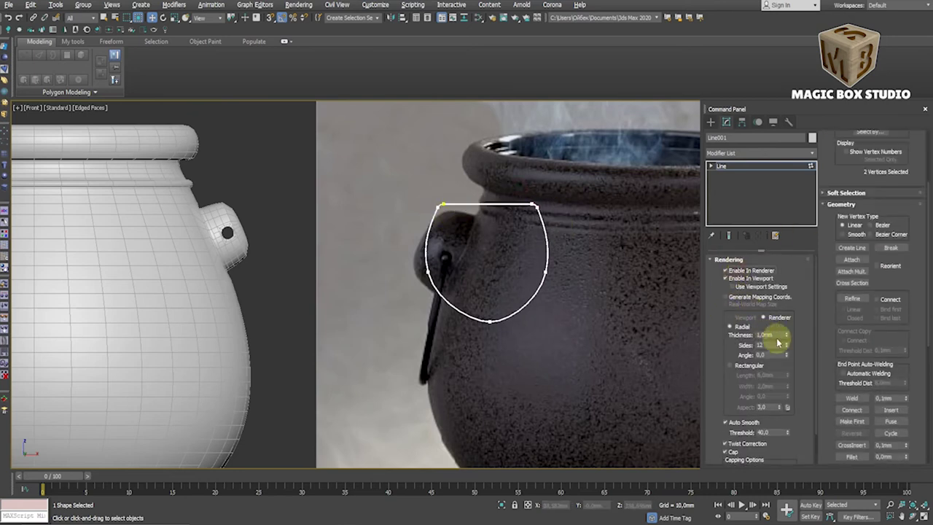
{"action": "left_click_drag", "start_coordinate": [787, 330], "coordinate": [790, 176]}
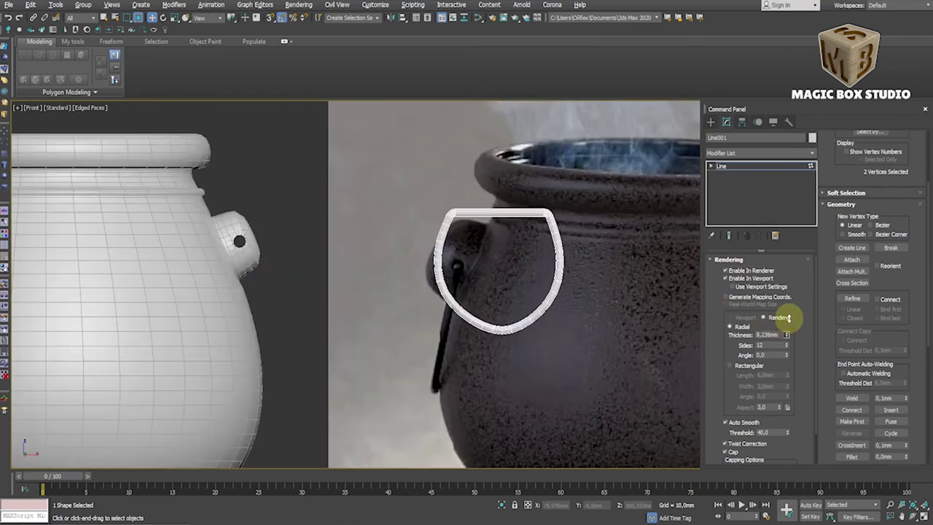
{"action": "left_click_drag", "start_coordinate": [771, 321], "coordinate": [776, 334]}
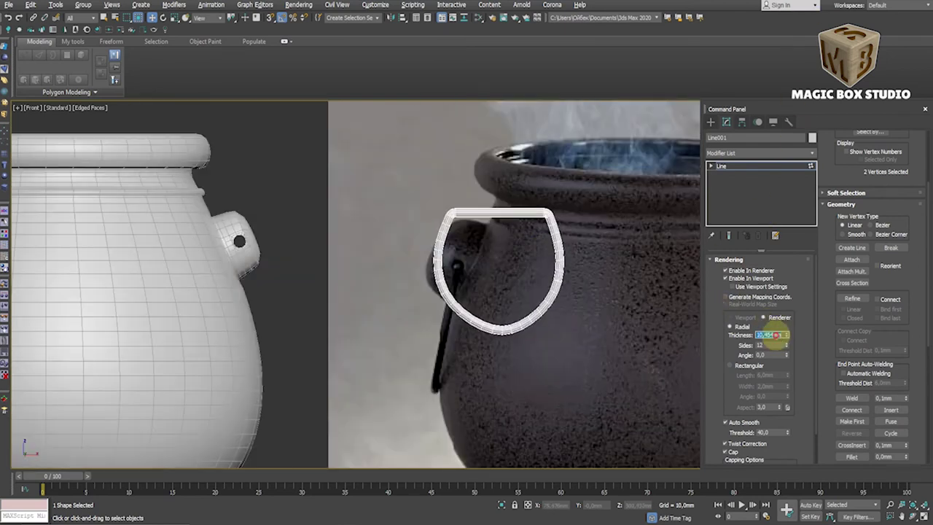
{"action": "type", "text": "10"}
{"action": "left_click", "coordinate": [779, 328]}
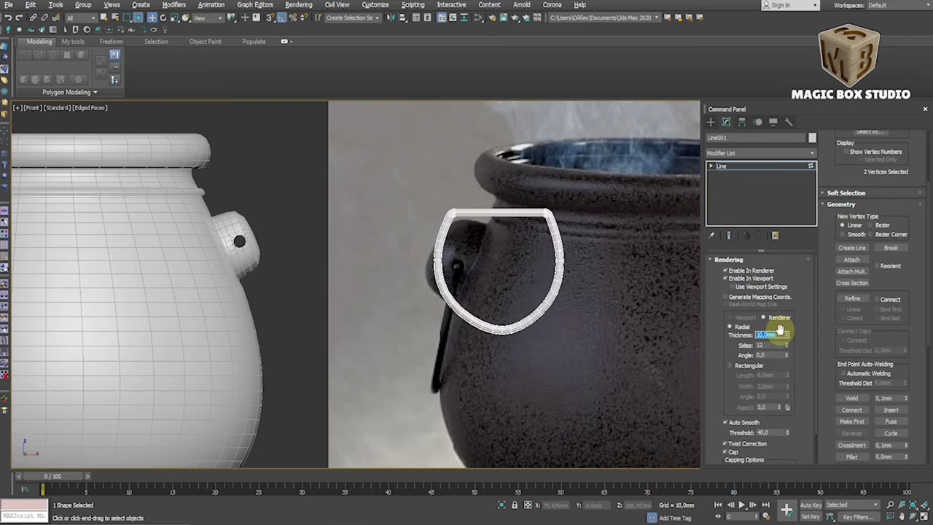
Reposition the handle's bottom vertex and set Interpolation Steps to 12
{"action": "scroll", "coordinate": [833, 328], "scroll_direction": "up", "scroll_amount": 5}
{"action": "left_click_drag", "start_coordinate": [544, 377], "coordinate": [543, 375]}
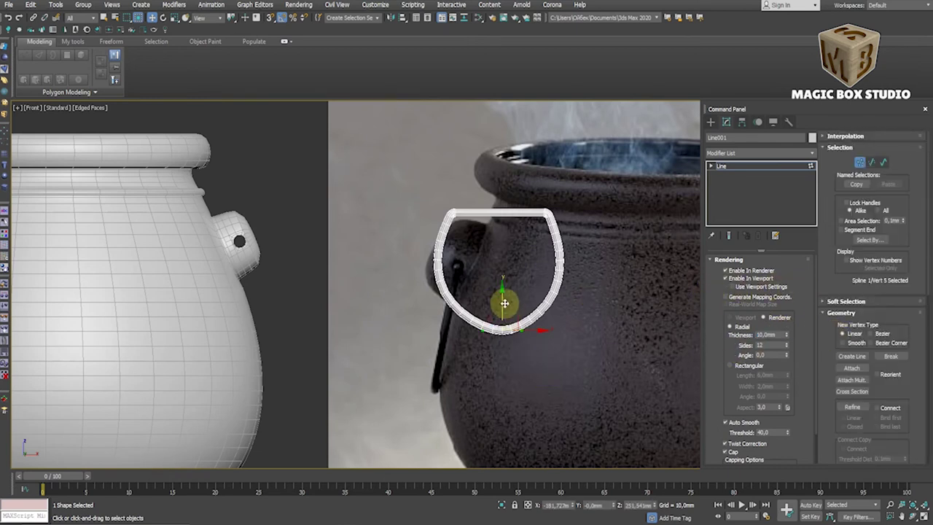
{"action": "left_click_drag", "start_coordinate": [502, 298], "coordinate": [534, 326]}
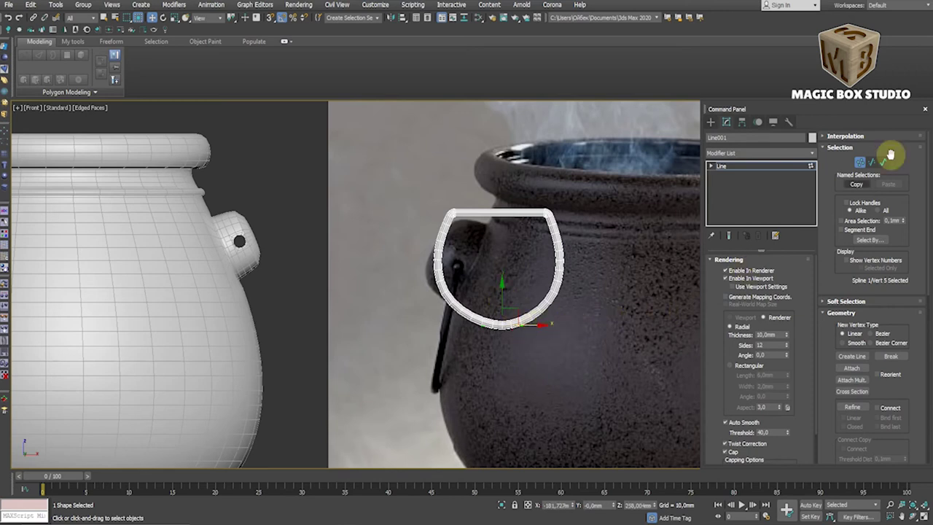
{"action": "left_click", "coordinate": [863, 136]}
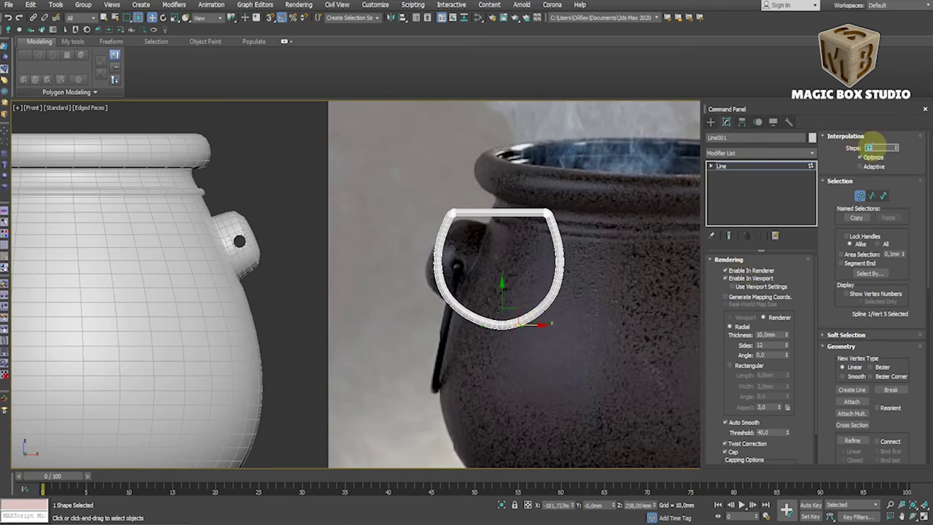
{"action": "scroll", "coordinate": [482, 218], "scroll_direction": "up", "scroll_amount": 3}
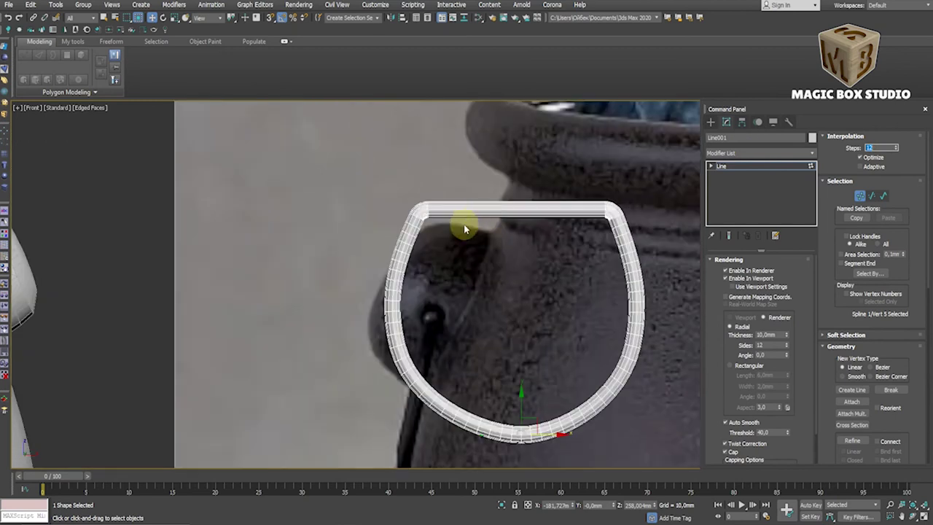
{"action": "scroll", "coordinate": [430, 215], "scroll_direction": "up", "scroll_amount": 5}
{"action": "scroll", "coordinate": [432, 220], "scroll_direction": "down", "scroll_amount": 7}
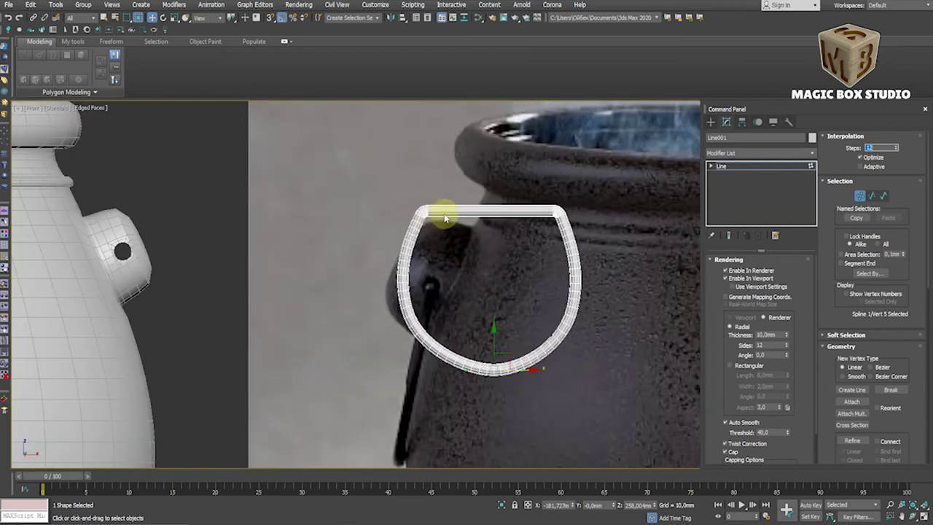
{"action": "left_click_drag", "start_coordinate": [529, 372], "coordinate": [530, 371]}
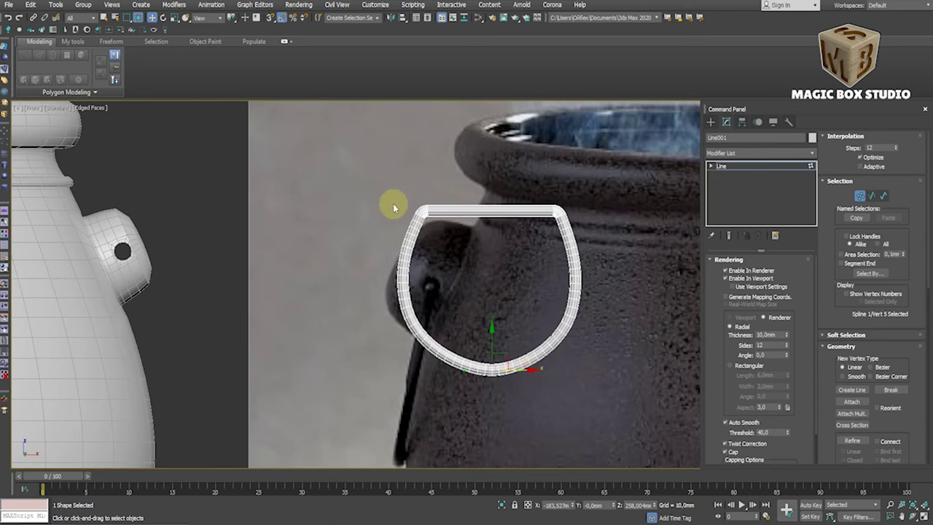
{"action": "scroll", "coordinate": [429, 223], "scroll_direction": "down", "scroll_amount": 4}
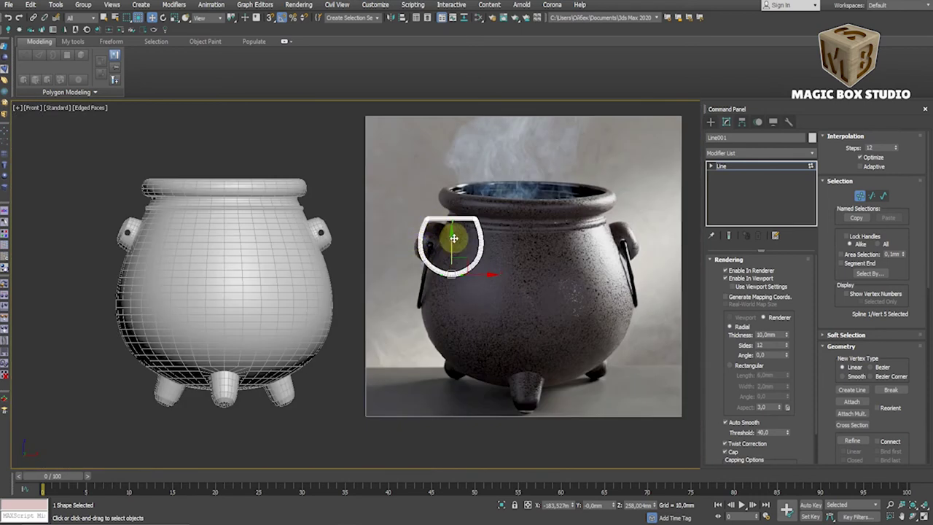
Lower three handle vertices to deepen the loop
{"action": "scroll", "coordinate": [448, 244], "scroll_direction": "up", "scroll_amount": 4}
{"action": "left_click", "coordinate": [859, 197]}
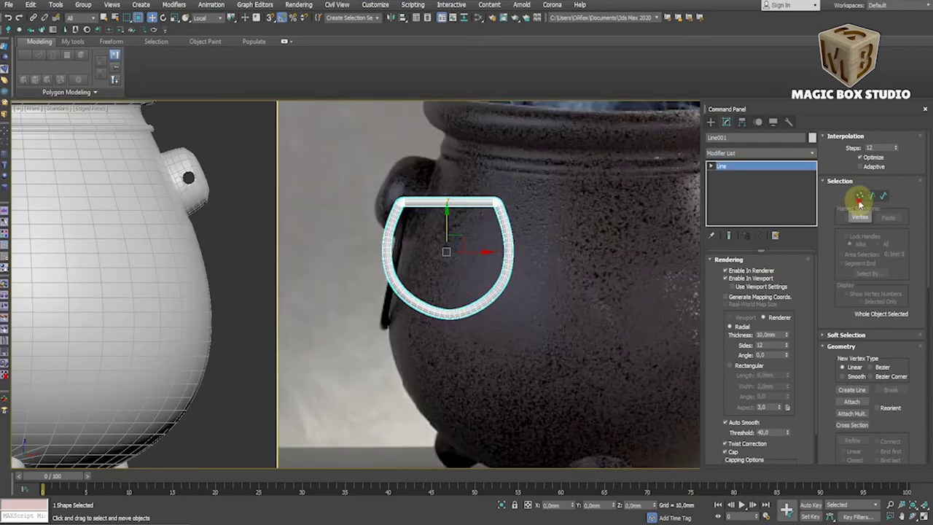
{"action": "left_click", "coordinate": [532, 309]}
{"action": "left_click_drag", "start_coordinate": [506, 240], "coordinate": [507, 254]}
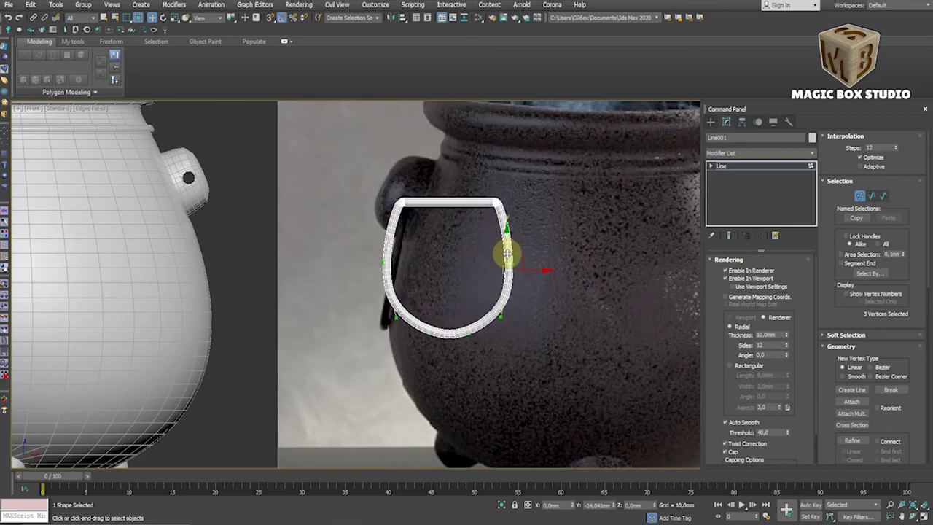
{"action": "left_click", "coordinate": [415, 310]}
Spread the side vertices outward to widen the handle, then select the right and bottom vertices
{"action": "key", "text": "ctrl+b"}
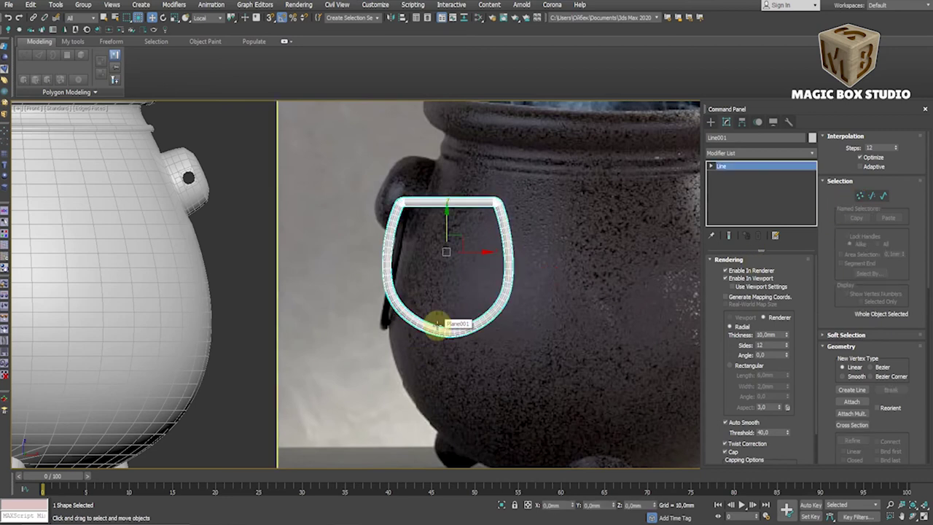
{"action": "key", "text": "1"}
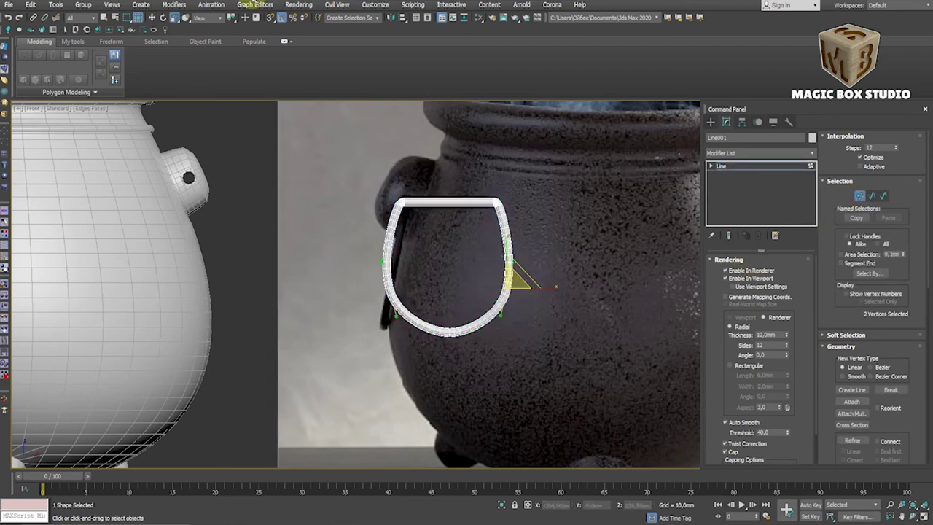
{"action": "left_click_drag", "start_coordinate": [451, 280], "coordinate": [453, 274]}
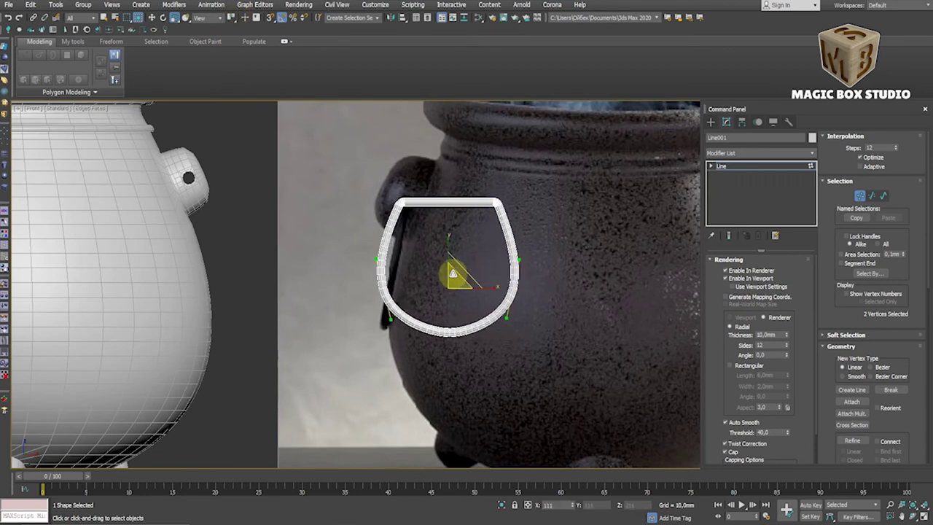
{"action": "left_click", "coordinate": [512, 246]}
{"action": "left_click_drag", "start_coordinate": [430, 317], "coordinate": [475, 362]}
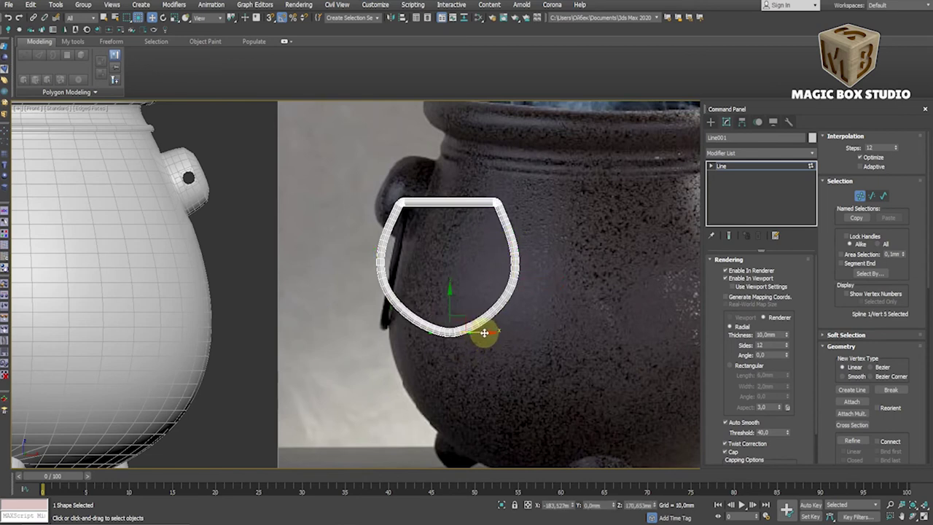
{"action": "scroll", "coordinate": [437, 337], "scroll_direction": "up", "scroll_amount": 3}
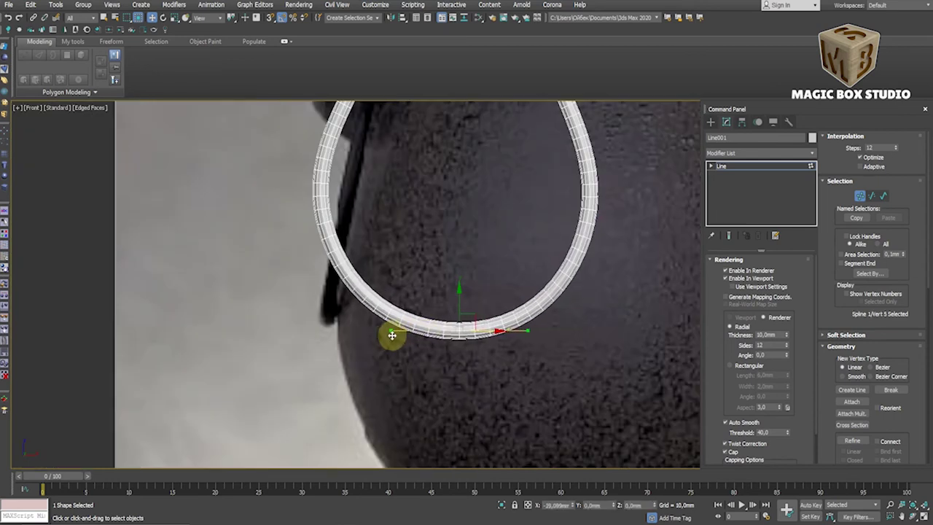
{"action": "scroll", "coordinate": [394, 337], "scroll_direction": "down", "scroll_amount": 3}
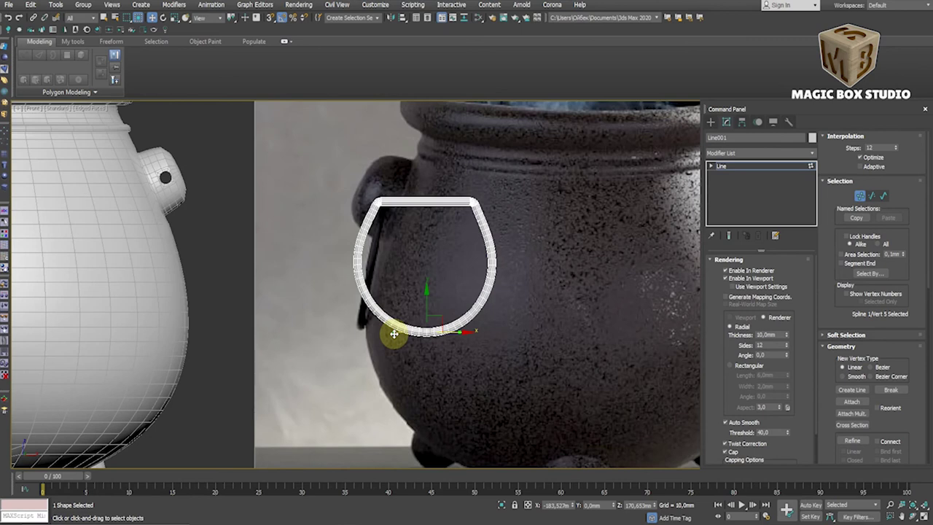
Convert the handle wire Line001 to an Editable Poly
{"action": "right_click", "coordinate": [501, 298]}
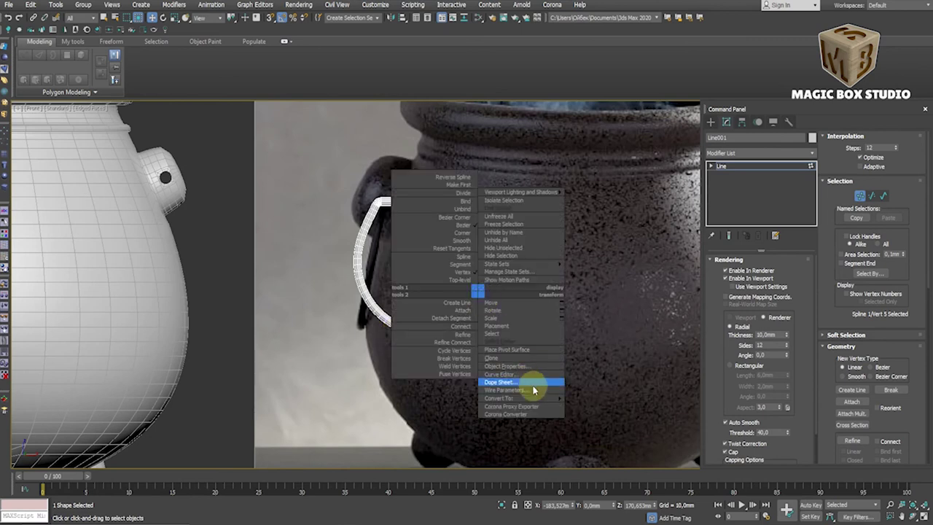
{"action": "left_click", "coordinate": [573, 406]}
{"action": "scroll", "coordinate": [423, 330], "scroll_direction": "down", "scroll_amount": 3}
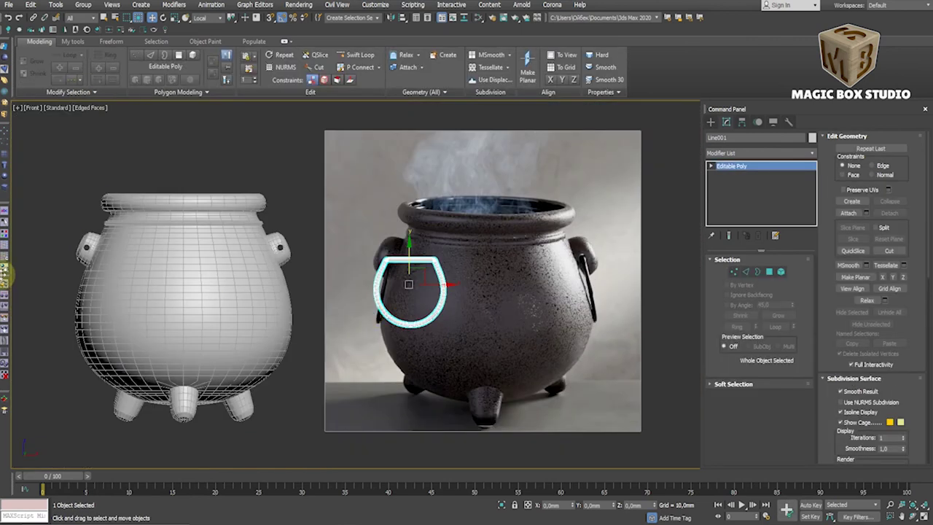
Move the handle onto the pot's left side and tilt it in the Left view
{"action": "left_click_drag", "start_coordinate": [423, 302], "coordinate": [86, 249]}
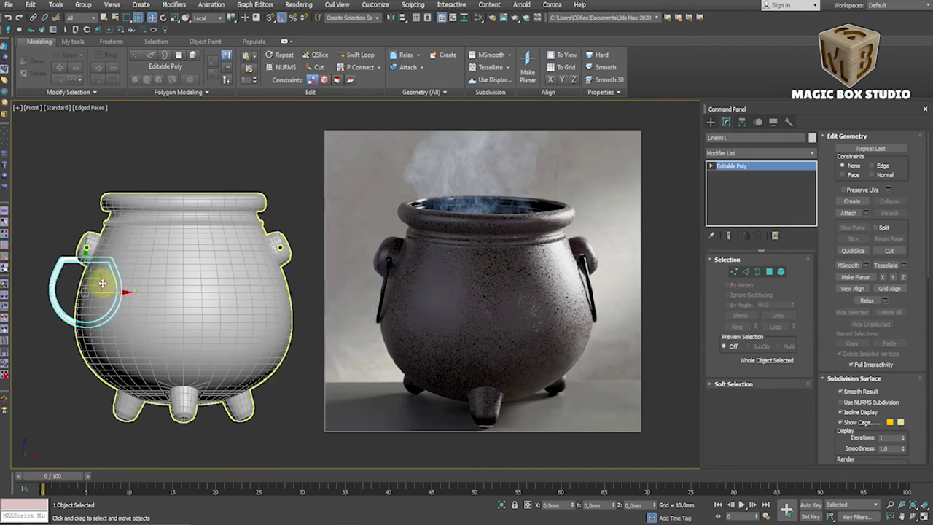
{"action": "key", "text": "l"}
{"action": "scroll", "coordinate": [124, 268], "scroll_direction": "down", "scroll_amount": 8}
{"action": "scroll", "coordinate": [226, 272], "scroll_direction": "up", "scroll_amount": 8}
{"action": "left_click_drag", "start_coordinate": [168, 285], "coordinate": [204, 277]}
{"action": "key", "text": "w"}
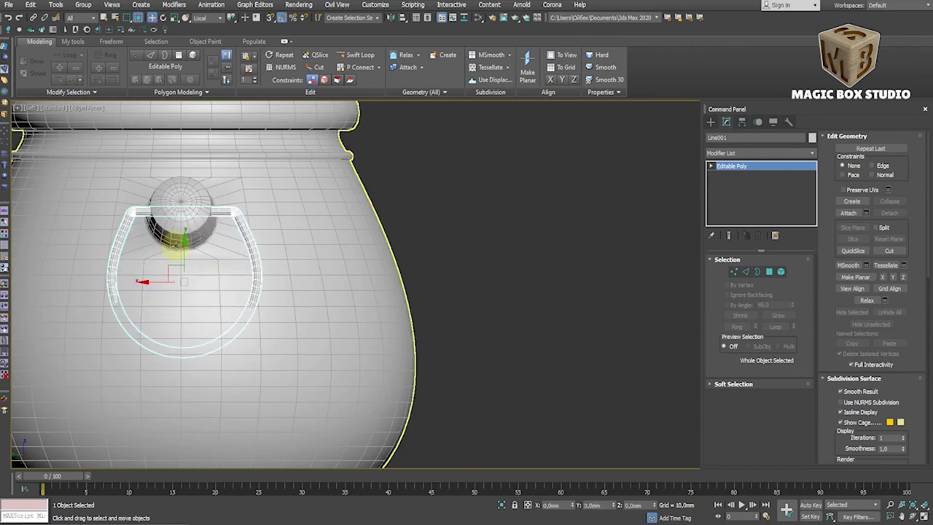
{"action": "scroll", "coordinate": [177, 244], "scroll_direction": "up", "scroll_amount": 3}
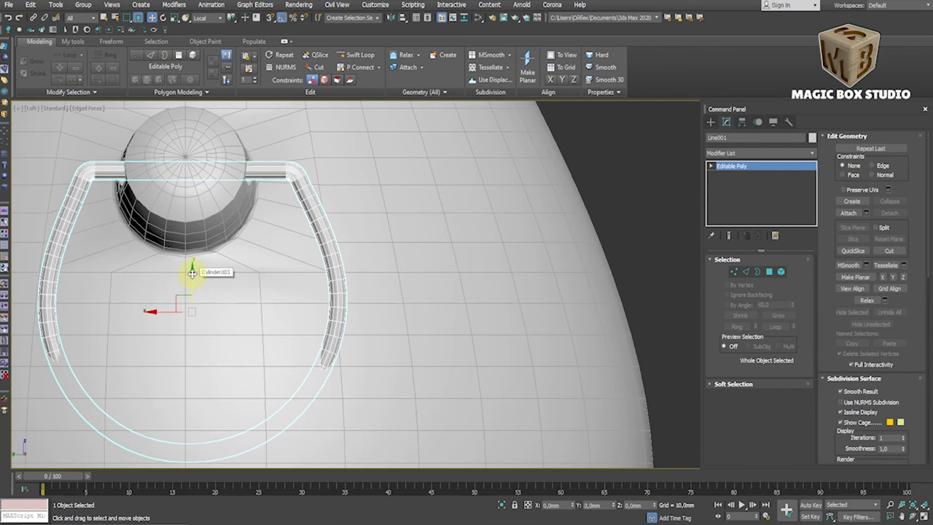
Undo the rotation, move and Editable Poly conversion, then move the Line onto the left lug
{"action": "key", "text": "ctrl+z"}
{"action": "key", "text": "ctrl+z"}
{"action": "key", "text": "f"}
{"action": "key", "text": "ctrl+z"}
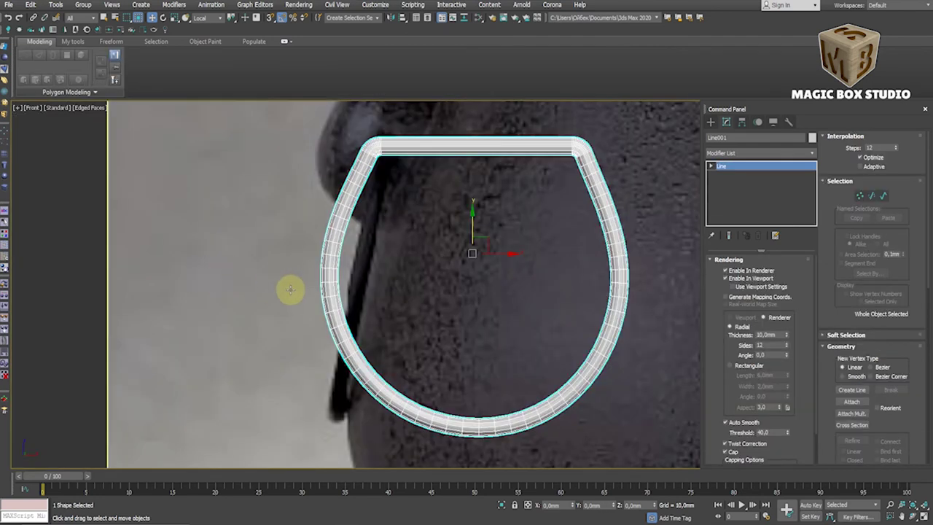
{"action": "scroll", "coordinate": [292, 287], "scroll_direction": "down", "scroll_amount": 10}
{"action": "left_click_drag", "start_coordinate": [314, 285], "coordinate": [168, 285]}
In the Left view, rotate the handle into a visible loop and raise it up the pot
{"action": "key", "text": "l"}
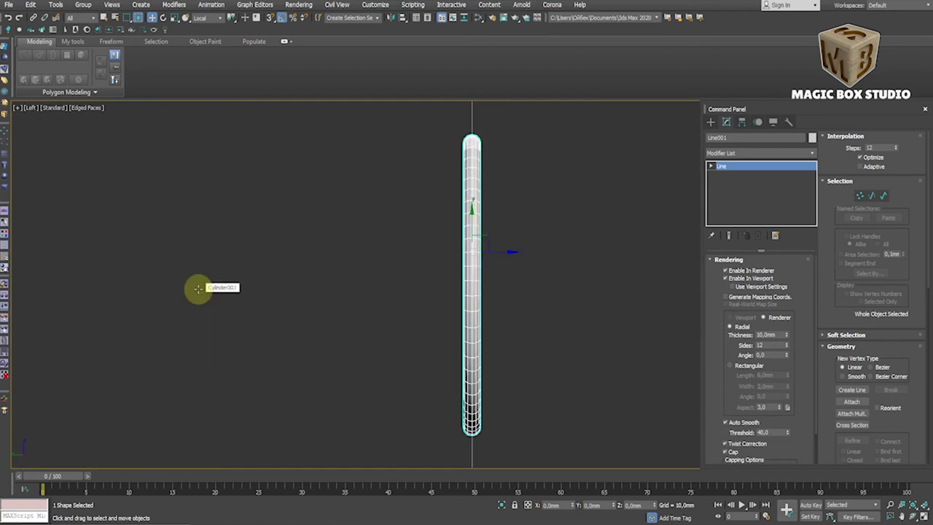
{"action": "scroll", "coordinate": [219, 292], "scroll_direction": "down", "scroll_amount": 3}
{"action": "left_click_drag", "start_coordinate": [319, 295], "coordinate": [685, 289]}
{"action": "key", "text": "z"}
{"action": "key", "text": "e"}
{"action": "left_click_drag", "start_coordinate": [439, 299], "coordinate": [481, 300]}
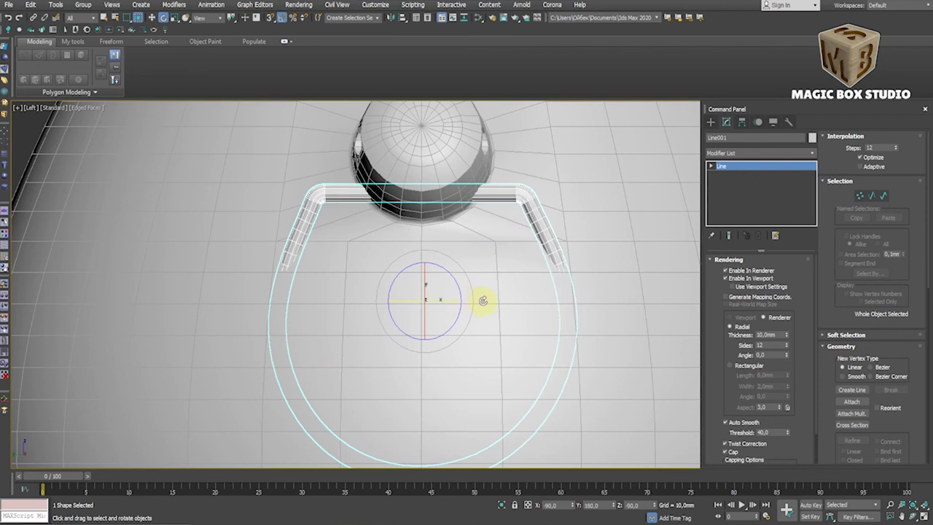
{"action": "key", "text": "w"}
{"action": "left_click_drag", "start_coordinate": [425, 266], "coordinate": [421, 221]}
Shift the handle slightly toward the pot in the Front view
{"action": "middle_click_drag", "start_coordinate": [422, 220], "coordinate": [338, 233], "text": "alt"}
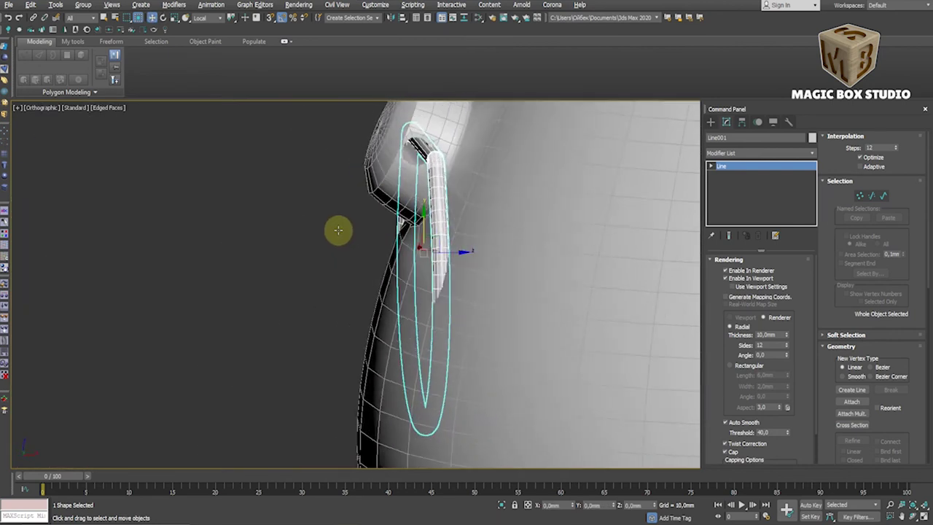
{"action": "middle_click_drag", "start_coordinate": [448, 254], "coordinate": [440, 242], "text": "alt"}
{"action": "key", "text": "f"}
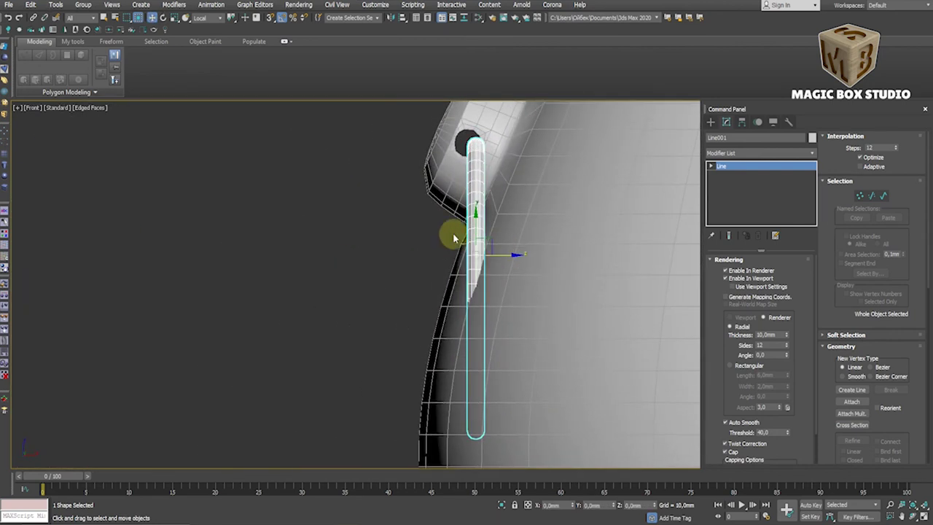
{"action": "left_click_drag", "start_coordinate": [506, 256], "coordinate": [501, 253]}
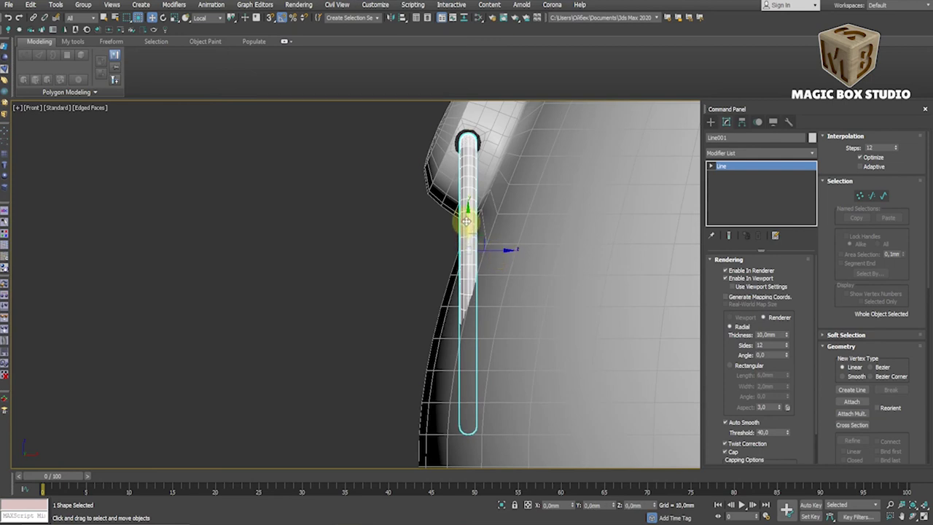
{"action": "mouse_move", "coordinate": [465, 219]}
{"action": "middle_mouse_down", "text": "alt"}
{"action": "mouse_move", "coordinate": [467, 151]}
{"action": "mouse_move", "coordinate": [483, 162]}
{"action": "mouse_move", "coordinate": [475, 192]}
{"action": "mouse_move", "coordinate": [450, 153]}
{"action": "mouse_move", "coordinate": [443, 251]}
{"action": "mouse_move", "coordinate": [433, 210]}
{"action": "mouse_move", "coordinate": [454, 182]}
{"action": "mouse_move", "coordinate": [417, 232]}
{"action": "mouse_move", "coordinate": [466, 183]}
{"action": "mouse_move", "coordinate": [477, 192]}
{"action": "middle_mouse_up", "text": "alt"}
{"action": "scroll", "coordinate": [471, 181], "scroll_direction": "up", "scroll_amount": 5}
In Perspective, offset the handle about 2 mm along local Y via Move Transform Type-In
{"action": "key", "text": "p"}
{"action": "left_click", "coordinate": [417, 232]}
{"action": "left_click", "coordinate": [467, 183]}
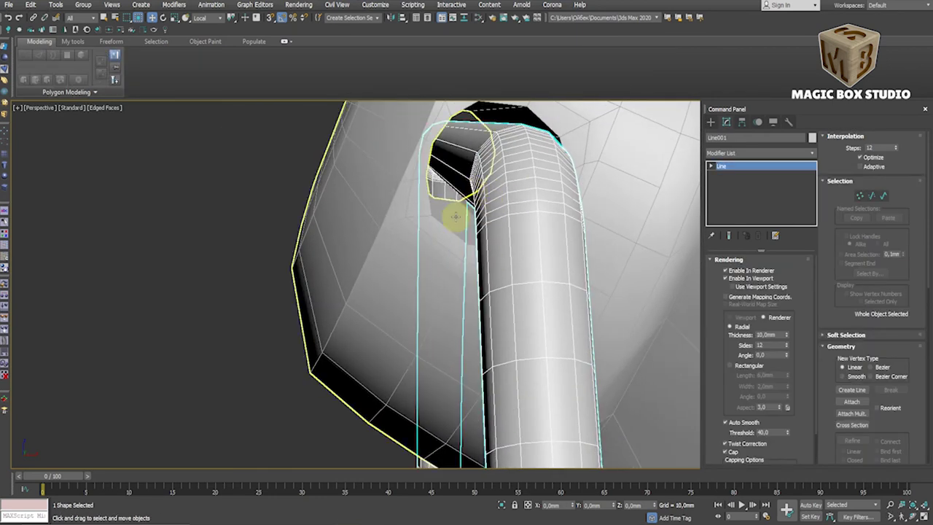
{"action": "right_click", "coordinate": [152, 17]}
{"action": "left_click_drag", "start_coordinate": [444, 119], "coordinate": [196, 132]}
{"action": "left_click_drag", "start_coordinate": [325, 167], "coordinate": [327, 197]}
{"action": "mouse_move", "coordinate": [382, 204]}
{"action": "middle_mouse_down", "text": "alt"}
{"action": "mouse_move", "coordinate": [475, 223]}
{"action": "mouse_move", "coordinate": [438, 228]}
{"action": "mouse_move", "coordinate": [445, 226]}
{"action": "middle_mouse_up", "text": "alt"}
{"action": "left_click_drag", "start_coordinate": [326, 157], "coordinate": [326, 152]}
{"action": "mouse_move", "coordinate": [326, 152]}
{"action": "middle_mouse_down", "text": "alt"}
{"action": "mouse_move", "coordinate": [456, 255]}
{"action": "mouse_move", "coordinate": [385, 316]}
{"action": "middle_mouse_up", "text": "alt"}
Rotate the handle wire closer to vertical and nudge it into place in the Front view
{"action": "key", "text": "e"}
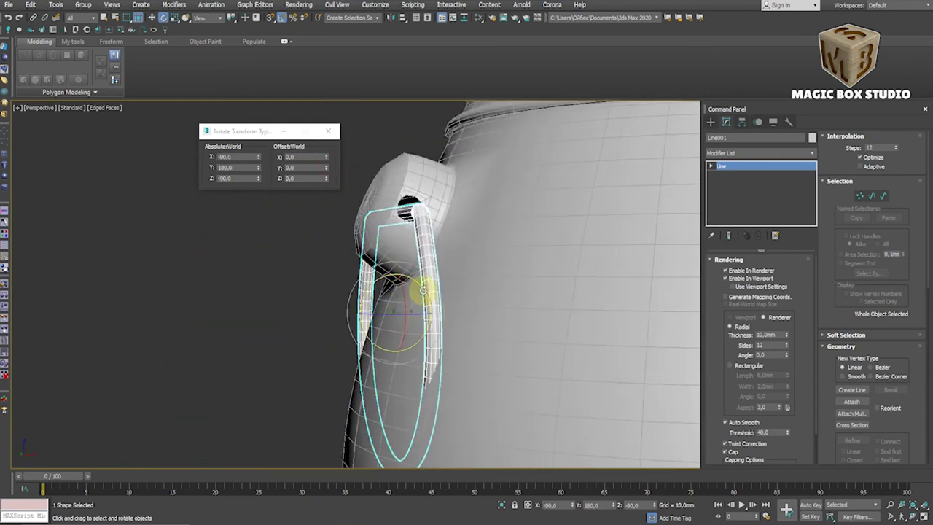
{"action": "key", "text": "f"}
{"action": "key", "text": "z"}
{"action": "mouse_move", "coordinate": [505, 233]}
{"action": "left_mouse_down"}
{"action": "mouse_move", "coordinate": [491, 260]}
{"action": "mouse_move", "coordinate": [481, 257]}
{"action": "left_mouse_up"}
{"action": "key", "text": "w"}
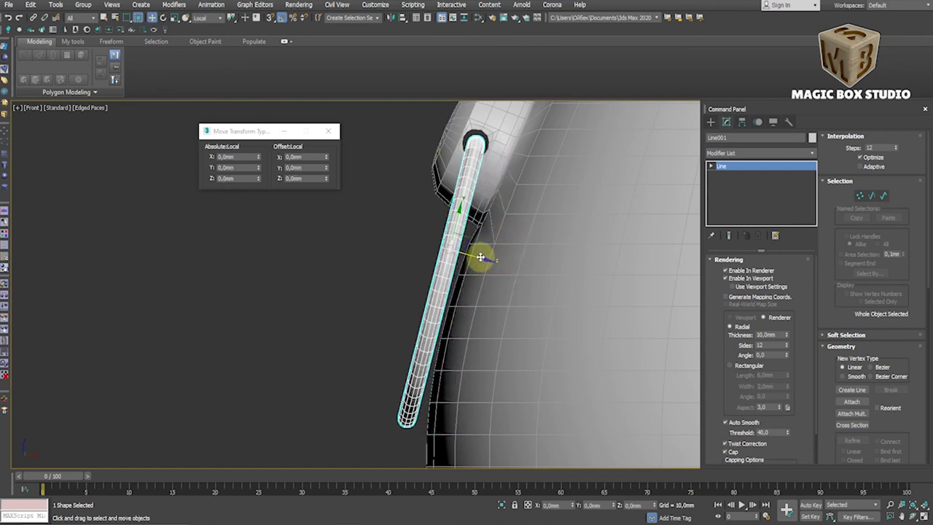
{"action": "key", "text": "e"}
{"action": "left_click_drag", "start_coordinate": [416, 243], "coordinate": [418, 247]}
{"action": "key", "text": "w"}
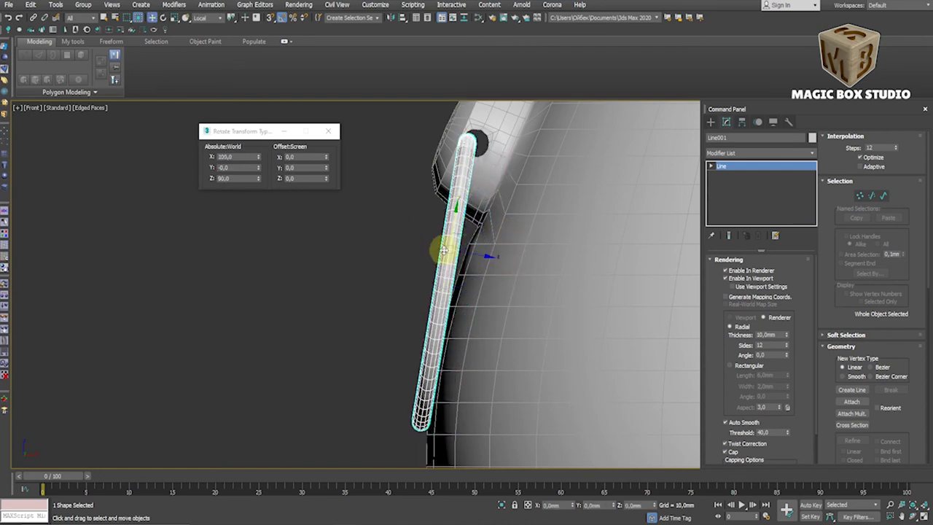
{"action": "left_click_drag", "start_coordinate": [476, 255], "coordinate": [483, 255]}
{"action": "mouse_move", "coordinate": [484, 256]}
{"action": "middle_mouse_down", "text": "alt"}
{"action": "mouse_move", "coordinate": [500, 298]}
{"action": "mouse_move", "coordinate": [495, 315]}
{"action": "middle_mouse_up", "text": "alt"}
{"action": "key", "text": "f"}
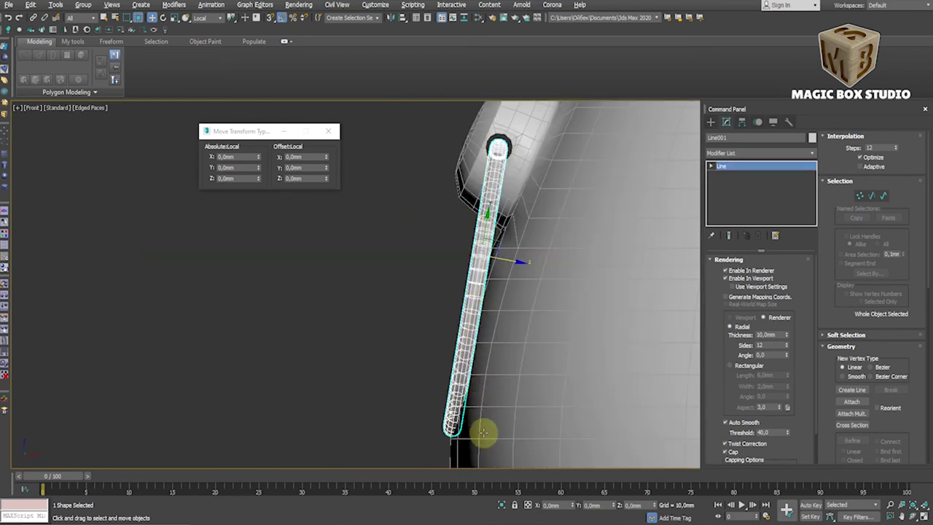
Rotate the handle slightly, then orbit around the lug and rim to check the fit
{"action": "scroll", "coordinate": [466, 417], "scroll_direction": "up", "scroll_amount": 2}
{"action": "key", "text": "e"}
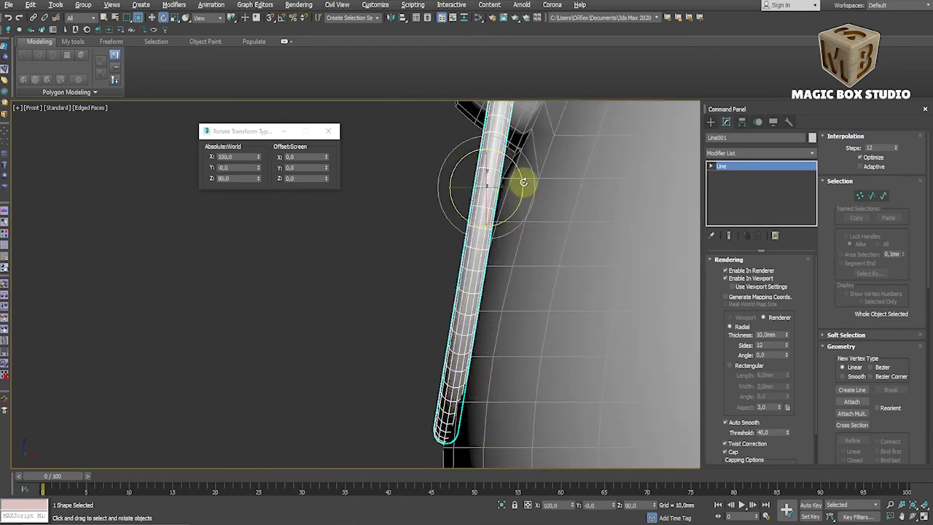
{"action": "left_click_drag", "start_coordinate": [523, 181], "coordinate": [521, 183]}
{"action": "key", "text": "w"}
{"action": "mouse_move", "coordinate": [516, 192]}
{"action": "middle_mouse_down"}
{"action": "mouse_move", "coordinate": [512, 279]}
{"action": "mouse_move", "coordinate": [489, 329]}
{"action": "mouse_move", "coordinate": [517, 343]}
{"action": "mouse_move", "coordinate": [564, 410]}
{"action": "middle_mouse_up"}
{"action": "scroll", "coordinate": [564, 410], "scroll_direction": "up", "scroll_amount": 5}
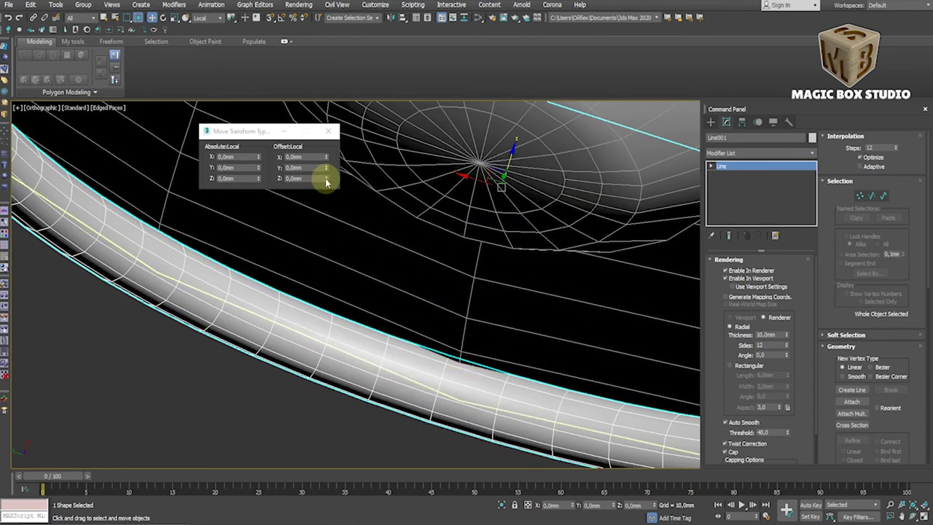
{"action": "mouse_move", "coordinate": [357, 191]}
{"action": "middle_mouse_down", "text": "alt"}
{"action": "mouse_move", "coordinate": [418, 190]}
{"action": "mouse_move", "coordinate": [383, 298]}
{"action": "mouse_move", "coordinate": [500, 145]}
{"action": "mouse_move", "coordinate": [500, 172]}
{"action": "mouse_move", "coordinate": [521, 189]}
{"action": "mouse_move", "coordinate": [506, 163]}
{"action": "middle_mouse_up", "text": "alt"}
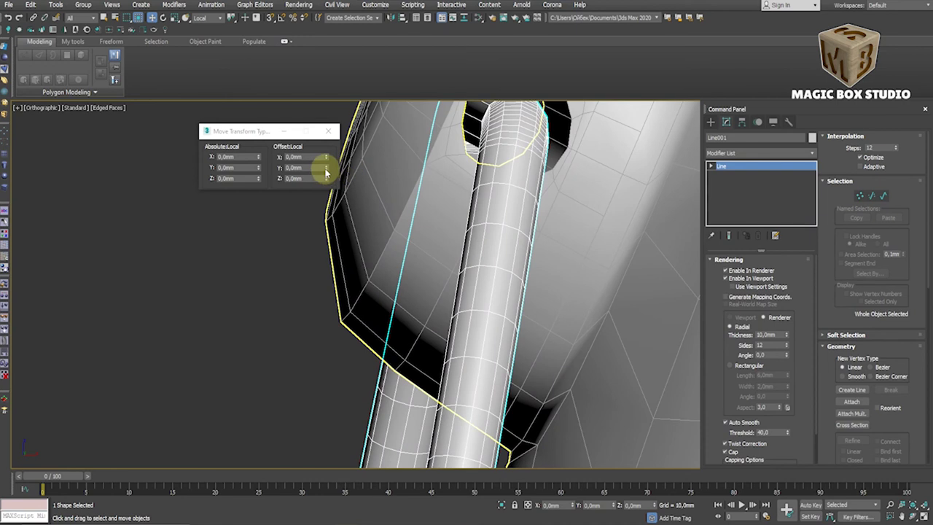
{"action": "mouse_move", "coordinate": [325, 168]}
{"action": "middle_mouse_down", "text": "alt"}
{"action": "mouse_move", "coordinate": [396, 197]}
{"action": "mouse_move", "coordinate": [350, 166]}
{"action": "mouse_move", "coordinate": [328, 170]}
{"action": "mouse_move", "coordinate": [358, 225]}
{"action": "mouse_move", "coordinate": [386, 215]}
{"action": "middle_mouse_up", "text": "alt"}
{"action": "middle_click_drag", "start_coordinate": [327, 167], "coordinate": [422, 291], "text": "alt"}
{"action": "scroll", "coordinate": [408, 287], "scroll_direction": "down", "scroll_amount": 2}
Close the Transform Type-In and set the reference coordinate system to View
{"action": "scroll", "coordinate": [519, 357], "scroll_direction": "down", "scroll_amount": 4}
{"action": "mouse_move", "coordinate": [519, 355]}
{"action": "middle_mouse_down", "text": "alt"}
{"action": "mouse_move", "coordinate": [575, 254]}
{"action": "mouse_move", "coordinate": [566, 411]}
{"action": "mouse_move", "coordinate": [509, 388]}
{"action": "middle_mouse_up", "text": "alt"}
{"action": "key", "text": "f"}
{"action": "middle_click_drag", "start_coordinate": [517, 333], "coordinate": [286, 292]}
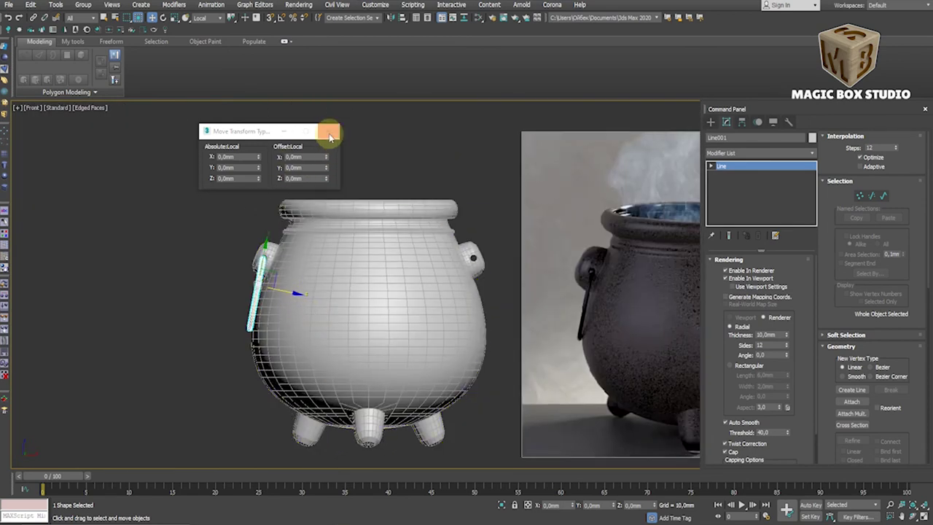
{"action": "left_click", "coordinate": [332, 136]}
{"action": "left_click", "coordinate": [211, 16]}
{"action": "left_click", "coordinate": [207, 27]}
Mirror the handle on X as an instance and move the copy onto the right lug
{"action": "left_click", "coordinate": [390, 18]}
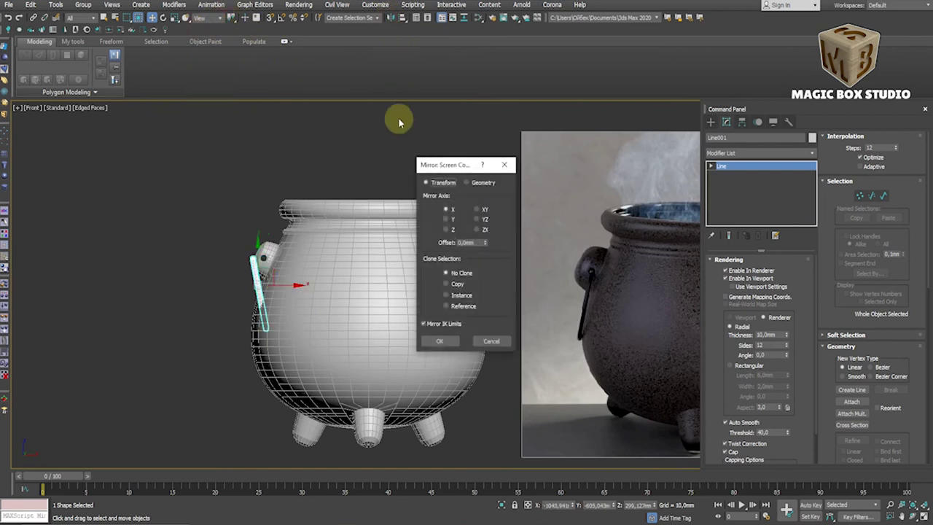
{"action": "left_click", "coordinate": [439, 341]}
{"action": "left_click_drag", "start_coordinate": [292, 285], "coordinate": [508, 292]}
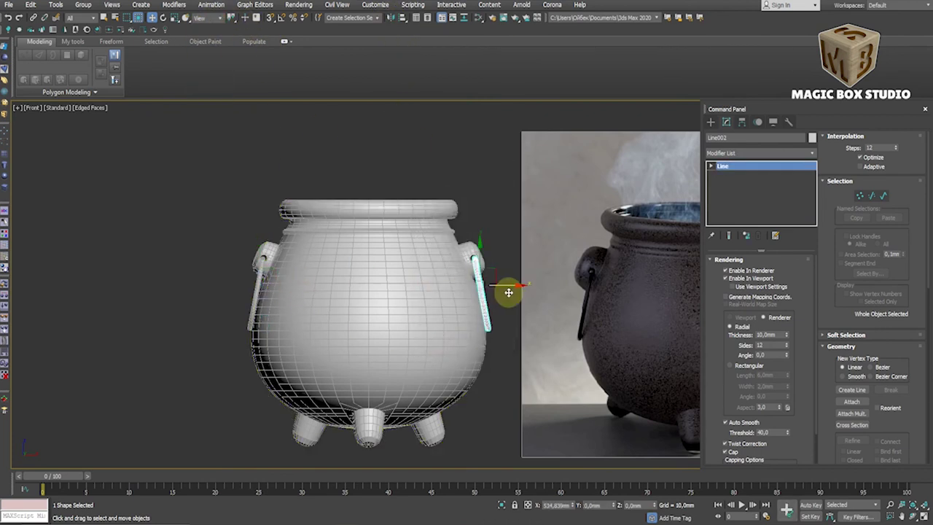
{"action": "scroll", "coordinate": [503, 295], "scroll_direction": "up", "scroll_amount": 4}
{"action": "scroll", "coordinate": [503, 295], "scroll_direction": "up", "scroll_amount": 3}
{"action": "mouse_move", "coordinate": [449, 291]}
{"action": "middle_mouse_down", "text": "alt"}
{"action": "mouse_move", "coordinate": [471, 358]}
{"action": "mouse_move", "coordinate": [454, 416]}
{"action": "mouse_move", "coordinate": [298, 369]}
{"action": "mouse_move", "coordinate": [298, 329]}
{"action": "mouse_move", "coordinate": [319, 290]}
{"action": "middle_mouse_up", "text": "alt"}
{"action": "scroll", "coordinate": [413, 350], "scroll_direction": "up", "scroll_amount": 3}
{"action": "scroll", "coordinate": [423, 344], "scroll_direction": "up", "scroll_amount": 2}
{"action": "scroll", "coordinate": [438, 346], "scroll_direction": "up", "scroll_amount": 1}
Select the pot body, Cylinder003, and orbit around it
{"action": "left_click", "coordinate": [502, 360]}
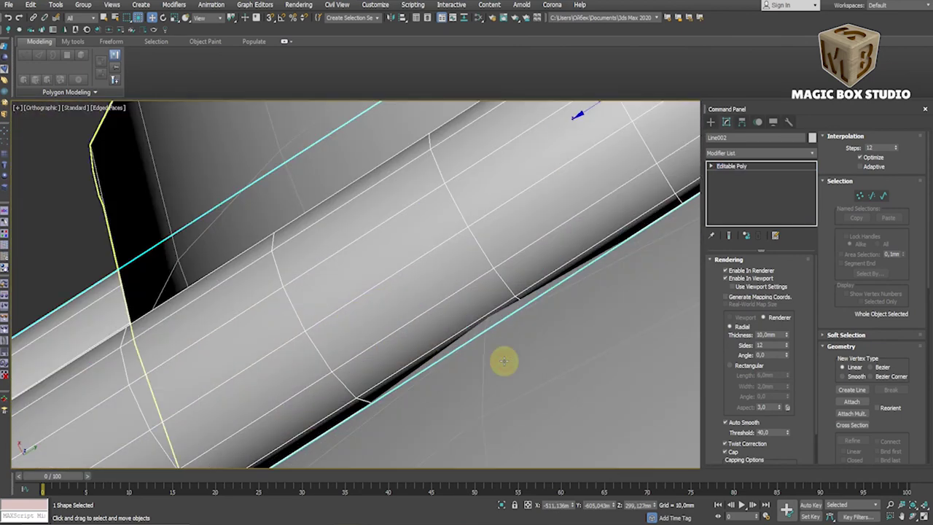
{"action": "scroll", "coordinate": [484, 366], "scroll_direction": "down", "scroll_amount": 1}
{"action": "scroll", "coordinate": [484, 366], "scroll_direction": "down", "scroll_amount": 5}
{"action": "mouse_move", "coordinate": [500, 406]}
{"action": "middle_mouse_down", "text": "alt"}
{"action": "mouse_move", "coordinate": [427, 329]}
{"action": "mouse_move", "coordinate": [385, 306]}
{"action": "middle_mouse_up", "text": "alt"}
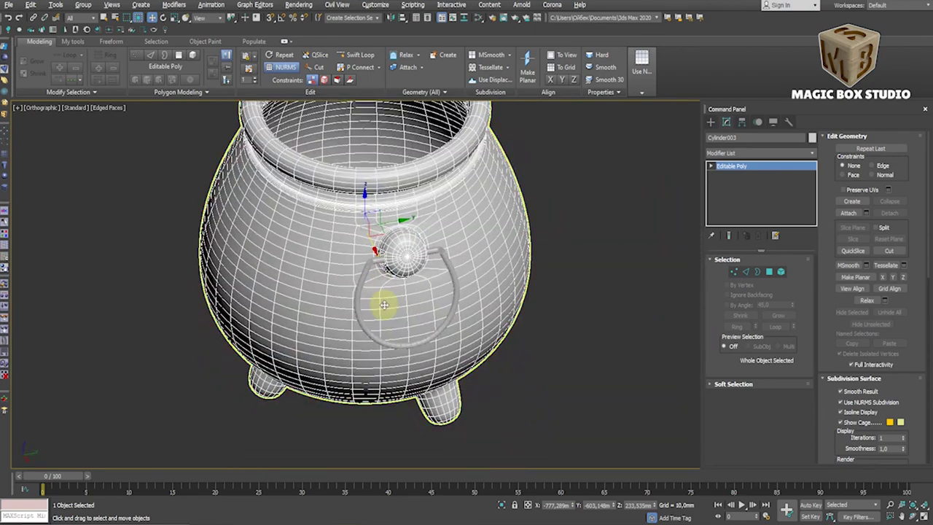
Compare the smoothly shaded pot against the reference photo in the Front view
{"action": "scroll", "coordinate": [447, 389], "scroll_direction": "up", "scroll_amount": 5}
{"action": "scroll", "coordinate": [447, 389], "scroll_direction": "down", "scroll_amount": 5}
{"action": "key", "text": "f"}
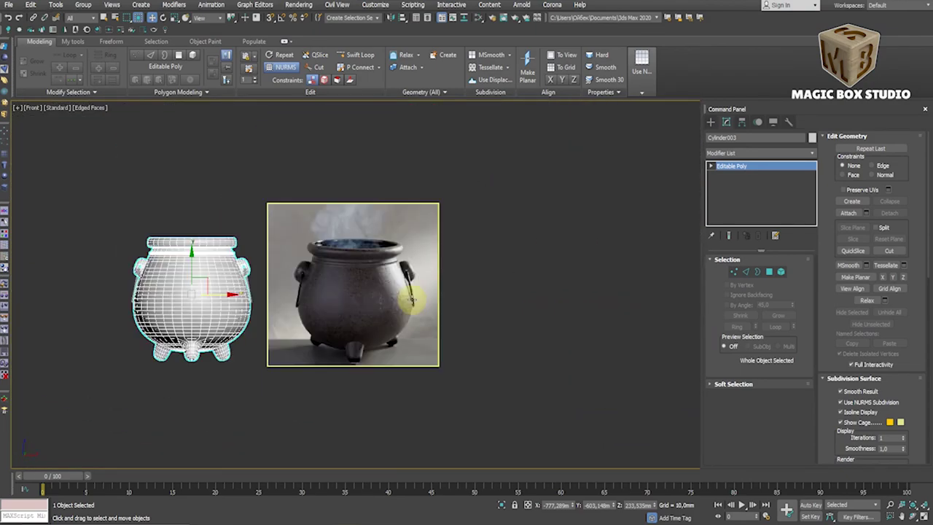
{"action": "key", "text": "F4"}
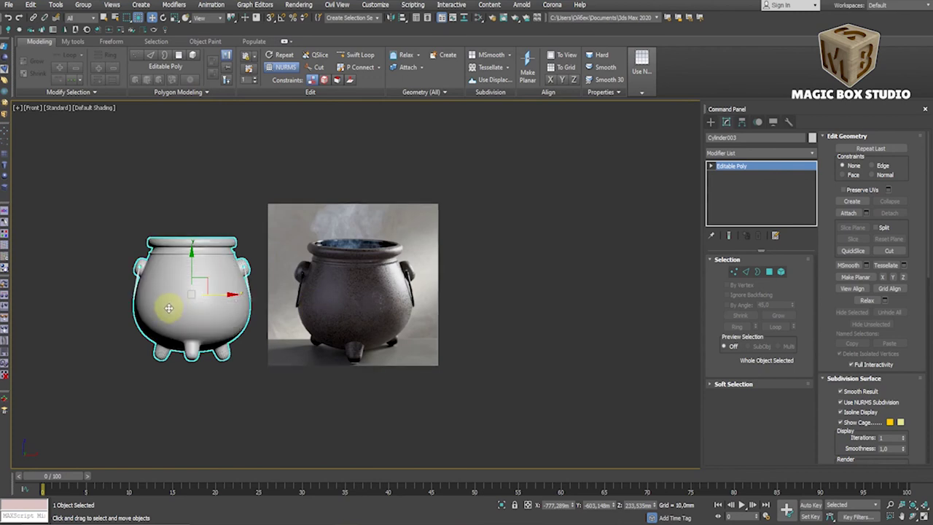
{"action": "scroll", "coordinate": [168, 308], "scroll_direction": "up", "scroll_amount": 2}
{"action": "scroll", "coordinate": [400, 216], "scroll_direction": "up", "scroll_amount": 5}
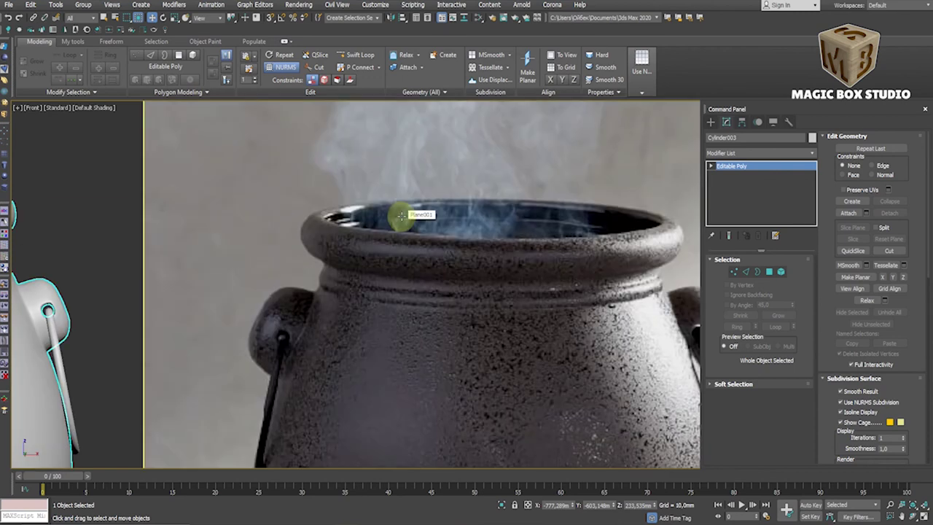
{"action": "scroll", "coordinate": [400, 216], "scroll_direction": "up", "scroll_amount": 3}
{"action": "scroll", "coordinate": [391, 225], "scroll_direction": "down", "scroll_amount": 3}
{"action": "middle_click_drag", "start_coordinate": [391, 226], "coordinate": [227, 270]}
{"action": "scroll", "coordinate": [350, 239], "scroll_direction": "down", "scroll_amount": 5}
Turn edge display back on and loop-select the inner rim polygons in Polygon mode
{"action": "key", "text": "F4"}
{"action": "scroll", "coordinate": [226, 252], "scroll_direction": "up", "scroll_amount": 5}
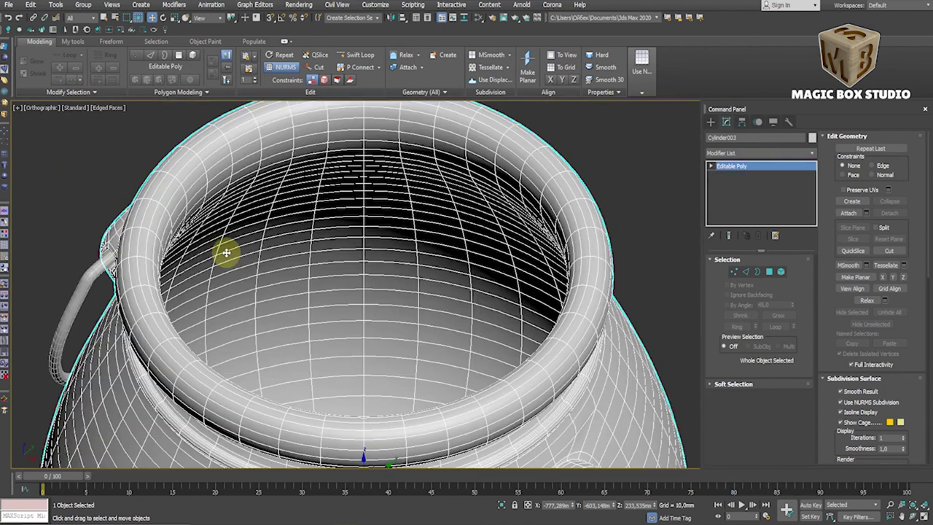
{"action": "scroll", "coordinate": [244, 245], "scroll_direction": "down", "scroll_amount": 2}
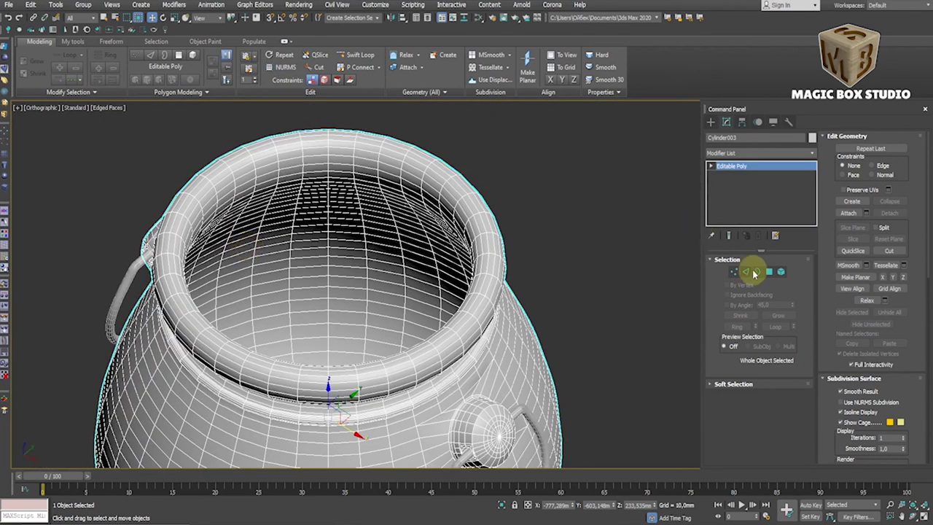
{"action": "key", "text": "4"}
{"action": "left_click", "coordinate": [245, 174], "text": "shift"}
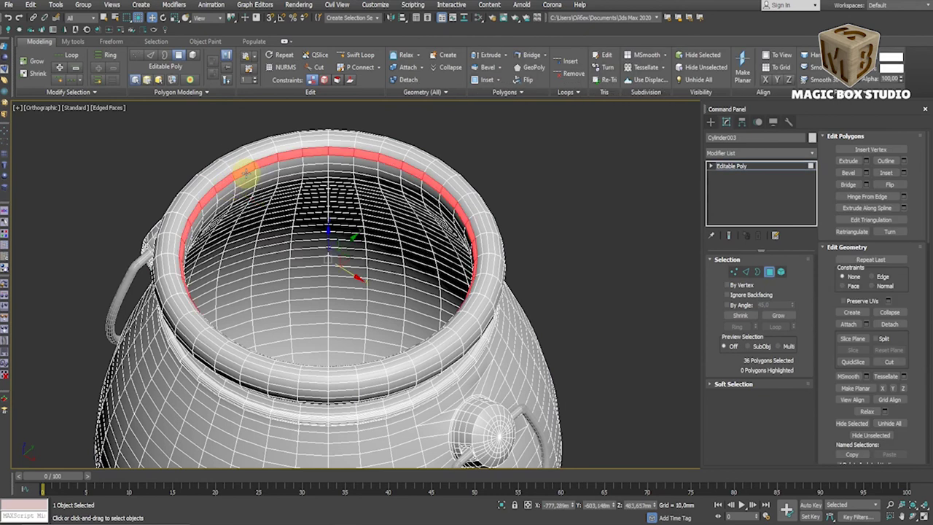
Select both inner rim polygon loops as a band
{"action": "left_click", "coordinate": [255, 172], "text": "shift"}
{"action": "middle_click_drag", "start_coordinate": [255, 172], "coordinate": [254, 147], "text": "alt"}
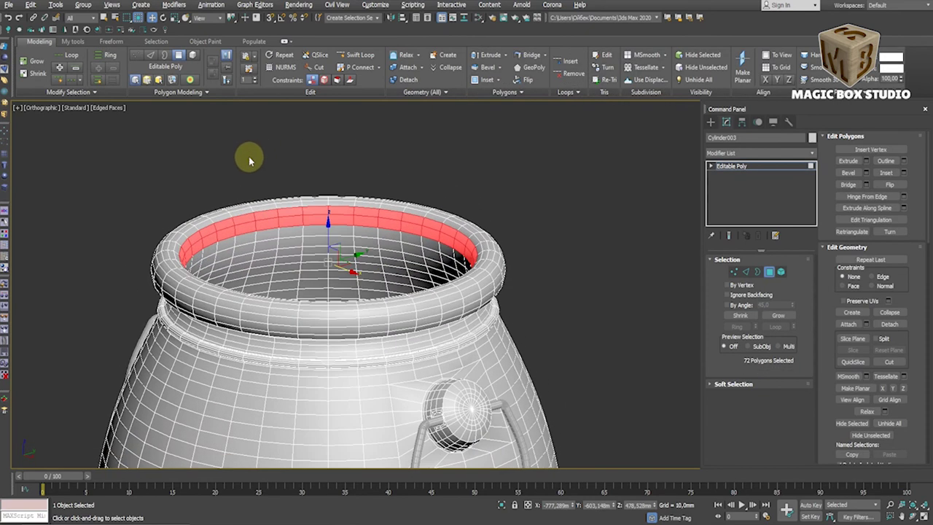
{"action": "right_click", "coordinate": [186, 18]}
{"action": "scroll", "coordinate": [259, 223], "scroll_direction": "up", "scroll_amount": 3}
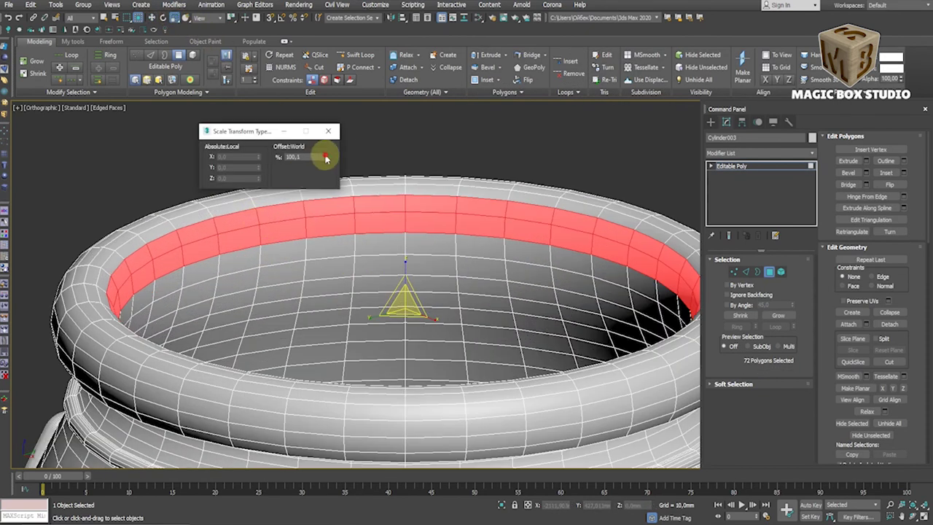
{"action": "key", "text": "ctrl+z"}
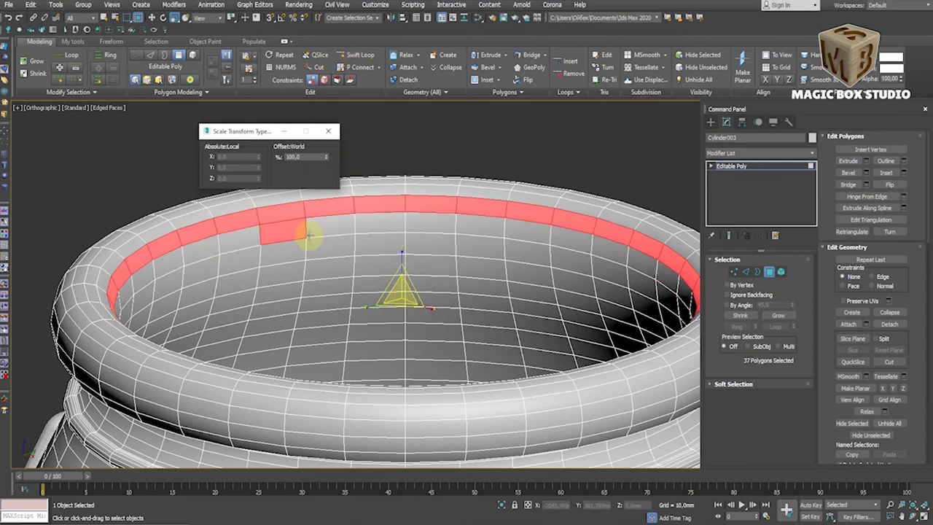
{"action": "left_click", "coordinate": [305, 242], "text": "shift"}
{"action": "left_click", "coordinate": [357, 54]}
{"action": "scroll", "coordinate": [318, 274], "scroll_direction": "up", "scroll_amount": 5}
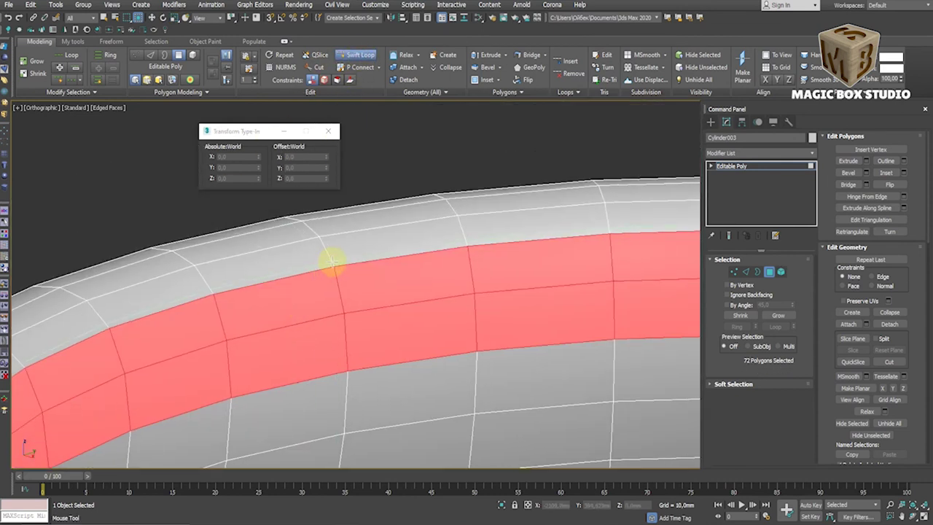
Scale the rim band uniformly to 101.5%
{"action": "key", "text": "w"}
{"action": "left_click", "coordinate": [175, 17]}
{"action": "left_click_drag", "start_coordinate": [326, 157], "coordinate": [325, 151]}
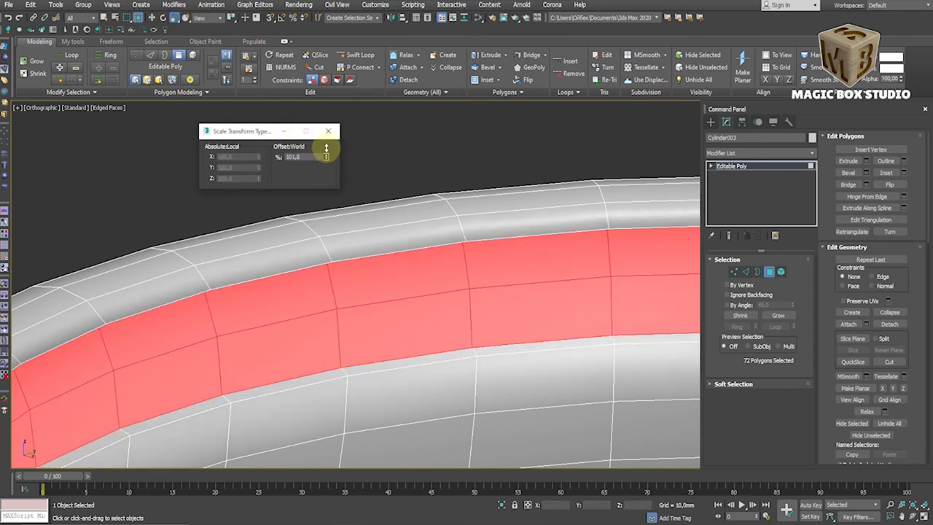
{"action": "scroll", "coordinate": [371, 291], "scroll_direction": "down", "scroll_amount": 5}
{"action": "mouse_move", "coordinate": [370, 292]}
{"action": "middle_mouse_down", "text": "alt"}
{"action": "mouse_move", "coordinate": [406, 287]}
{"action": "mouse_move", "coordinate": [292, 320]}
{"action": "mouse_move", "coordinate": [297, 234]}
{"action": "middle_mouse_up", "text": "alt"}
{"action": "key", "text": "f"}
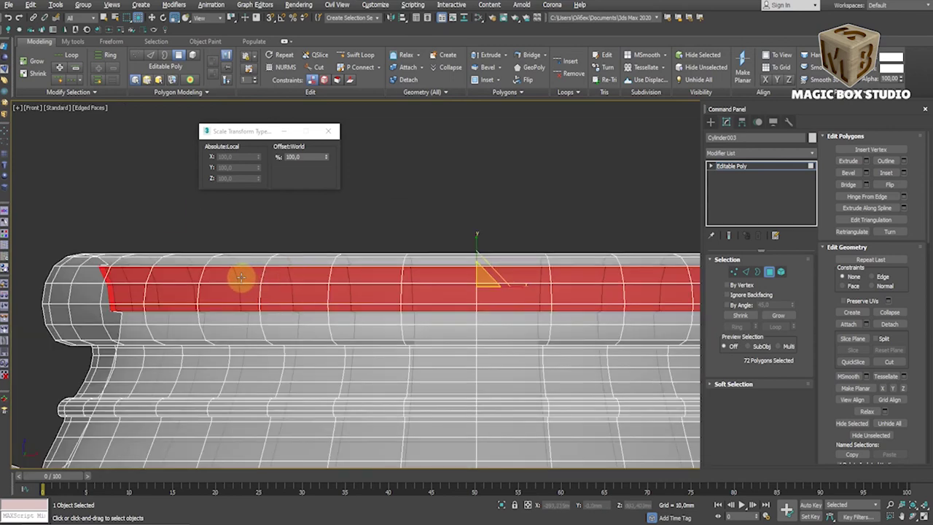
{"action": "middle_click_drag", "start_coordinate": [327, 151], "coordinate": [323, 256], "text": "alt"}
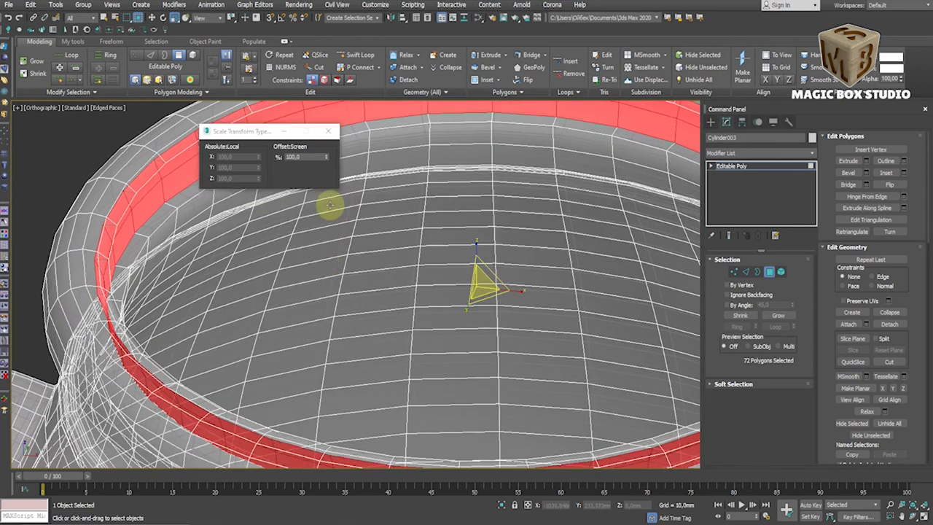
{"action": "left_click", "coordinate": [328, 132]}
{"action": "scroll", "coordinate": [211, 145], "scroll_direction": "up", "scroll_amount": 5}
Insert a Swift Loop on the rim, then Ring and Connect the rim edges
{"action": "left_click", "coordinate": [357, 57]}
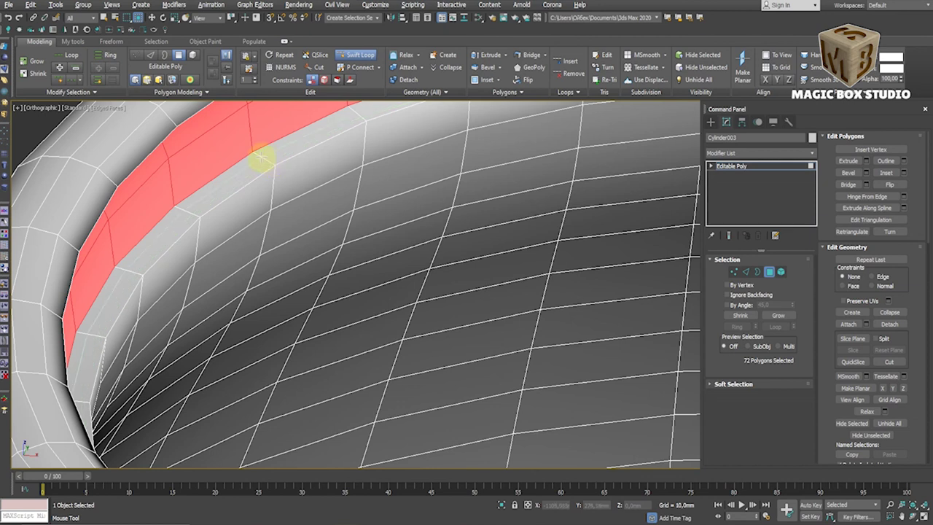
{"action": "right_click", "coordinate": [261, 156]}
{"action": "left_click", "coordinate": [746, 273]}
{"action": "left_click", "coordinate": [267, 159]}
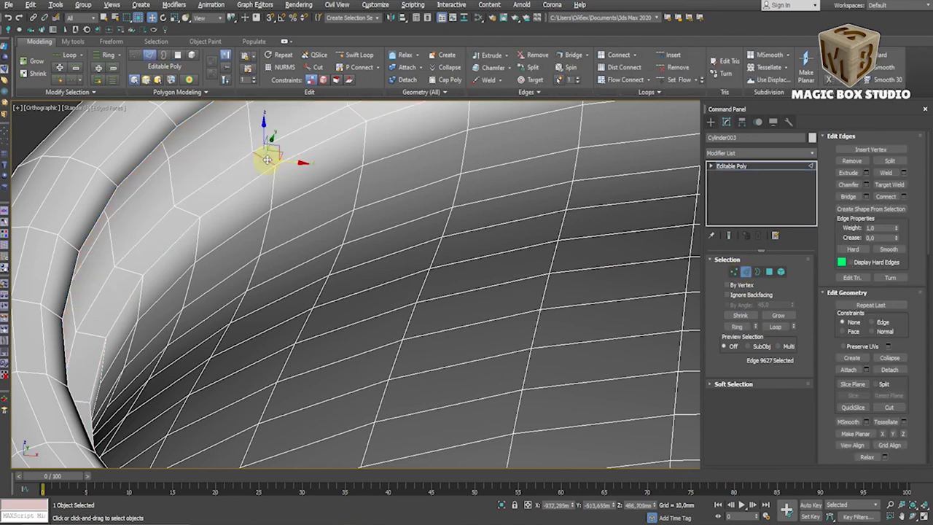
{"action": "left_click", "coordinate": [738, 328]}
{"action": "left_click", "coordinate": [904, 197]}
{"action": "mouse_move", "coordinate": [479, 291]}
{"action": "left_mouse_down"}
{"action": "mouse_move", "coordinate": [480, 303]}
{"action": "mouse_move", "coordinate": [484, 239]}
{"action": "left_mouse_up"}
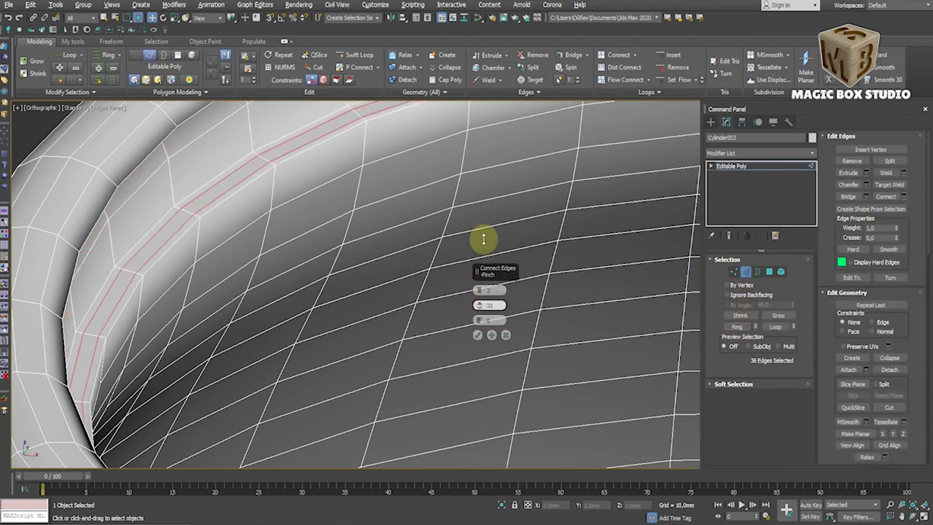
{"action": "left_click", "coordinate": [507, 335]}
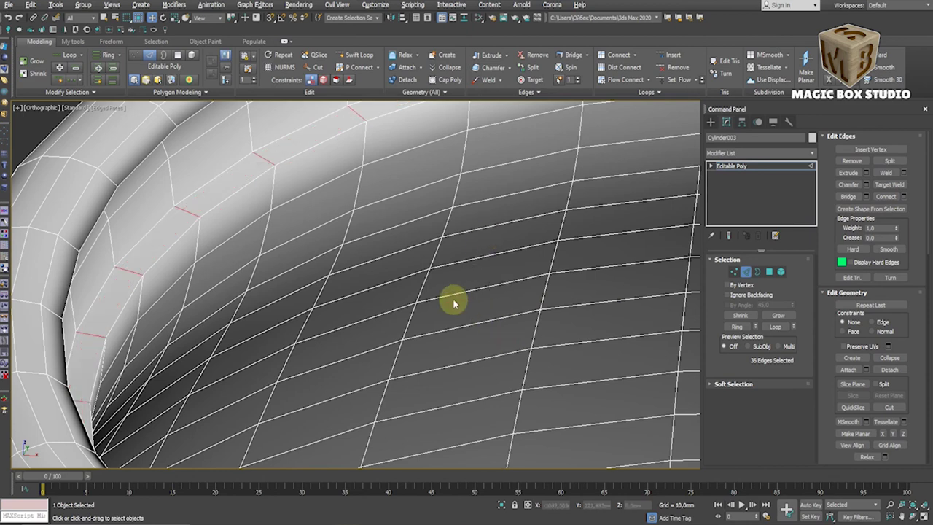
Orbit to inspect the new rim edges from above and at a grazing angle
{"action": "scroll", "coordinate": [438, 305], "scroll_direction": "down", "scroll_amount": 5}
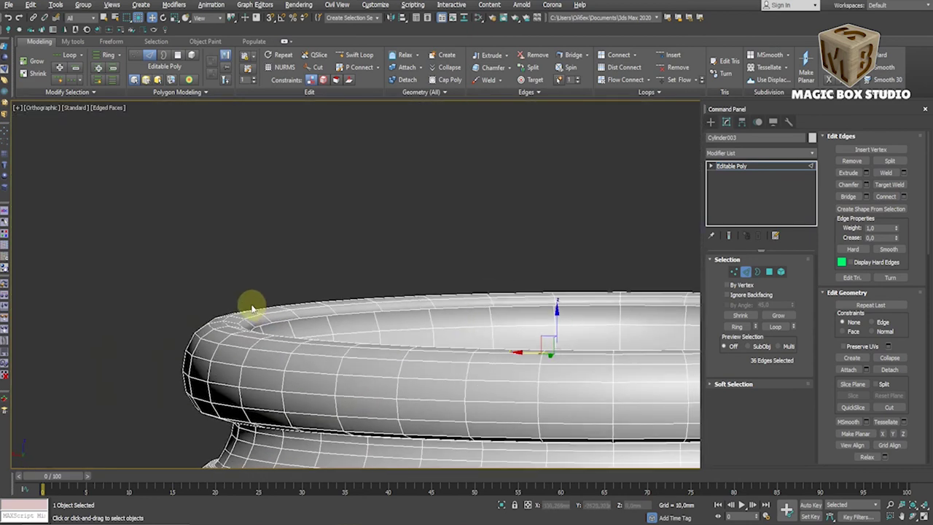
{"action": "mouse_move", "coordinate": [251, 309]}
{"action": "middle_mouse_down", "text": "alt"}
{"action": "mouse_move", "coordinate": [194, 317]}
{"action": "mouse_move", "coordinate": [241, 309]}
{"action": "mouse_move", "coordinate": [221, 325]}
{"action": "middle_mouse_up", "text": "alt"}
{"action": "scroll", "coordinate": [290, 291], "scroll_direction": "up", "scroll_amount": 5}
{"action": "scroll", "coordinate": [270, 328], "scroll_direction": "down", "scroll_amount": 2}
{"action": "scroll", "coordinate": [243, 326], "scroll_direction": "up", "scroll_amount": 2}
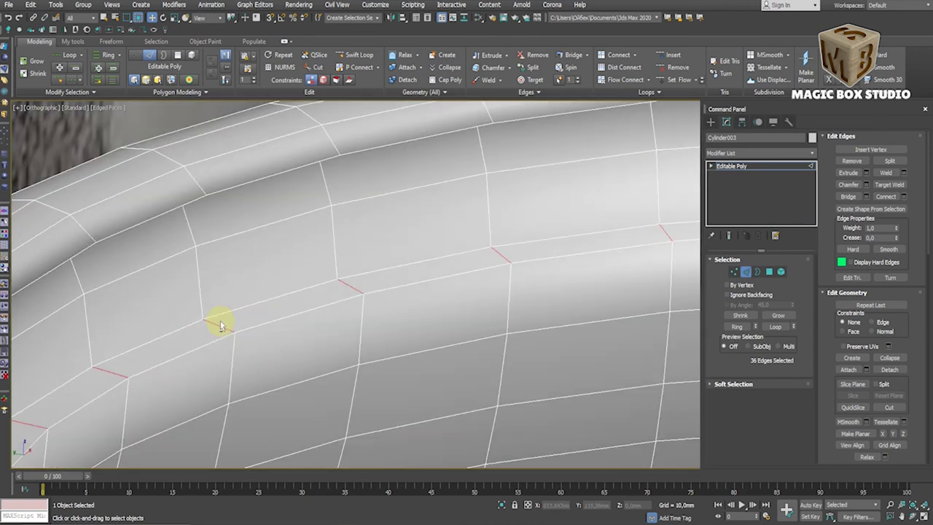
{"action": "mouse_move", "coordinate": [229, 318]}
{"action": "middle_mouse_down", "text": "alt"}
{"action": "mouse_move", "coordinate": [187, 319]}
{"action": "mouse_move", "coordinate": [250, 375]}
{"action": "mouse_move", "coordinate": [270, 377]}
{"action": "mouse_move", "coordinate": [252, 317]}
{"action": "mouse_move", "coordinate": [329, 343]}
{"action": "mouse_move", "coordinate": [315, 326]}
{"action": "mouse_move", "coordinate": [271, 309]}
{"action": "mouse_move", "coordinate": [229, 338]}
{"action": "mouse_move", "coordinate": [333, 366]}
{"action": "mouse_move", "coordinate": [316, 358]}
{"action": "mouse_move", "coordinate": [357, 388]}
{"action": "middle_mouse_up", "text": "alt"}
{"action": "scroll", "coordinate": [263, 346], "scroll_direction": "up", "scroll_amount": 5}
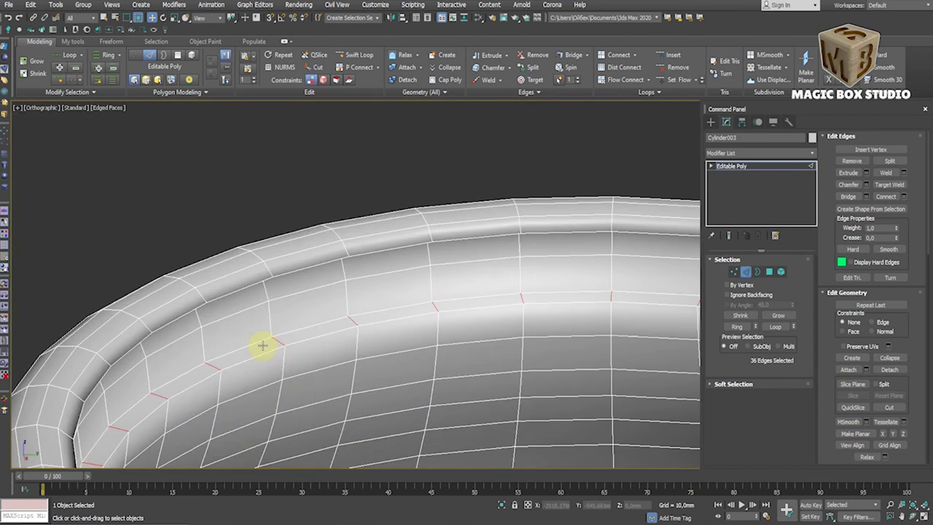
Add another rim edge loop, ring it, connect with 2 segments, and exit Edge mode
{"action": "left_click", "coordinate": [357, 54]}
{"action": "scroll", "coordinate": [304, 299], "scroll_direction": "up", "scroll_amount": 3}
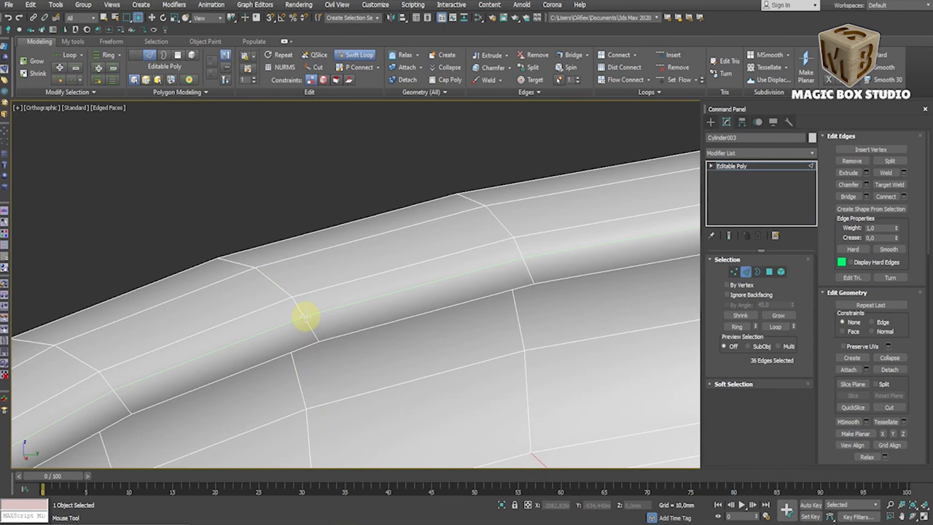
{"action": "left_click", "coordinate": [305, 319]}
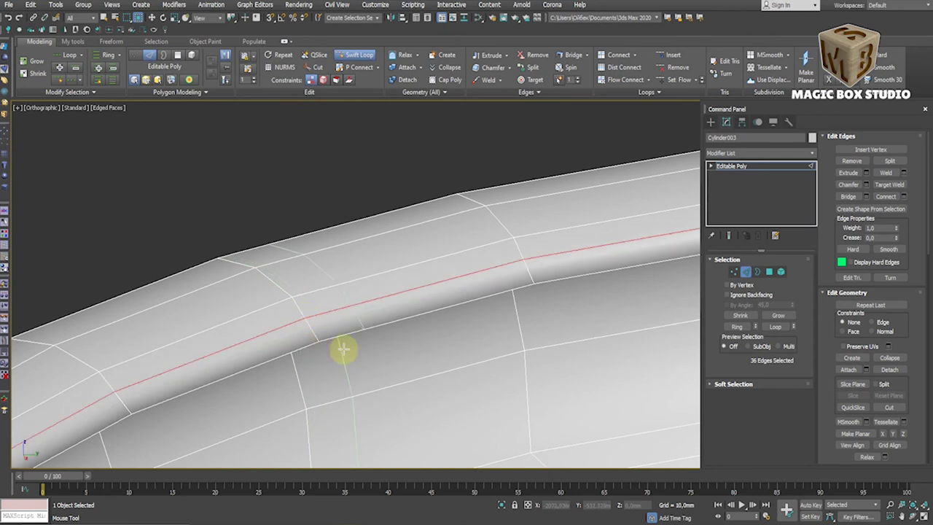
{"action": "middle_click_drag", "start_coordinate": [333, 340], "coordinate": [665, 352], "text": "alt"}
{"action": "left_click", "coordinate": [737, 325]}
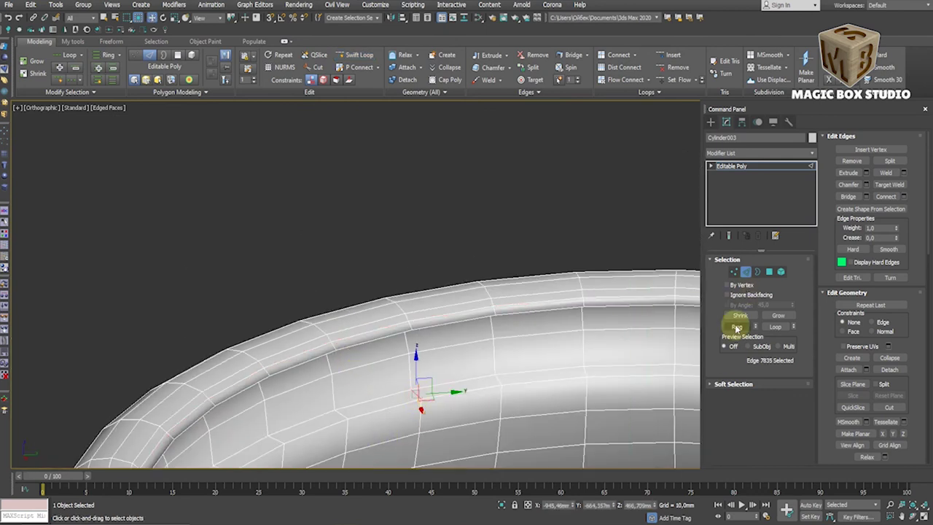
{"action": "left_click", "coordinate": [896, 196]}
{"action": "left_click", "coordinate": [475, 335]}
{"action": "left_click", "coordinate": [745, 271]}
{"action": "scroll", "coordinate": [546, 353], "scroll_direction": "down", "scroll_amount": 5}
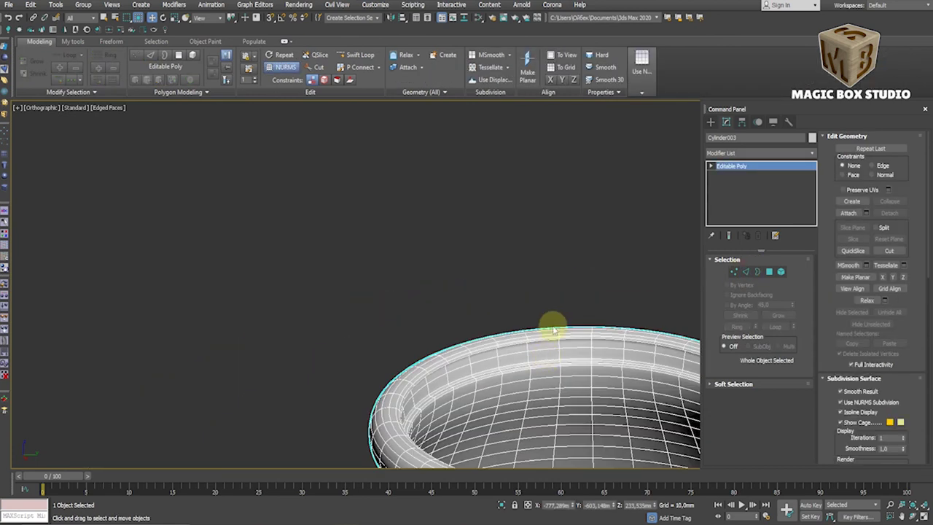
In Polygon mode, select the full polygon loop around the pot's rim
{"action": "key", "text": "F4"}
{"action": "mouse_move", "coordinate": [548, 375]}
{"action": "middle_mouse_down", "text": "alt"}
{"action": "mouse_move", "coordinate": [416, 296]}
{"action": "mouse_move", "coordinate": [402, 277]}
{"action": "mouse_move", "coordinate": [406, 312]}
{"action": "middle_mouse_up", "text": "alt"}
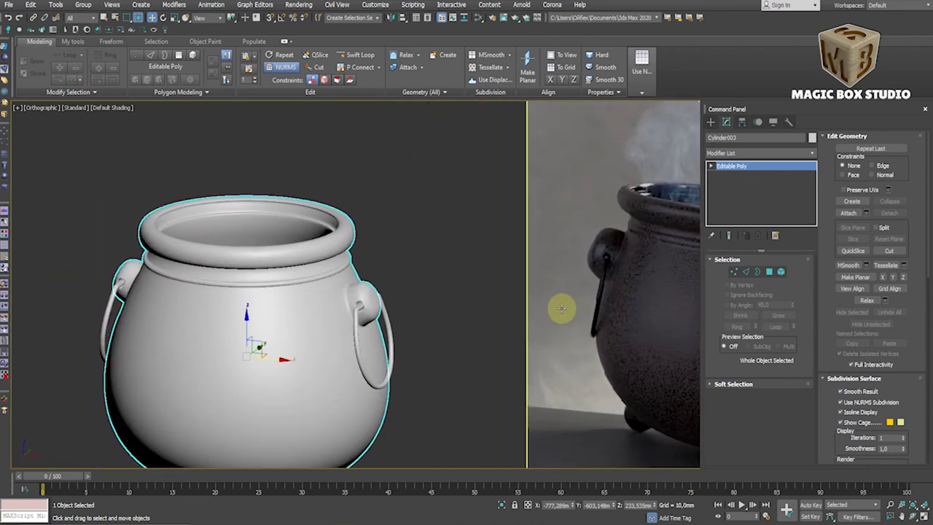
{"action": "key", "text": "F4"}
{"action": "scroll", "coordinate": [219, 183], "scroll_direction": "up", "scroll_amount": 5}
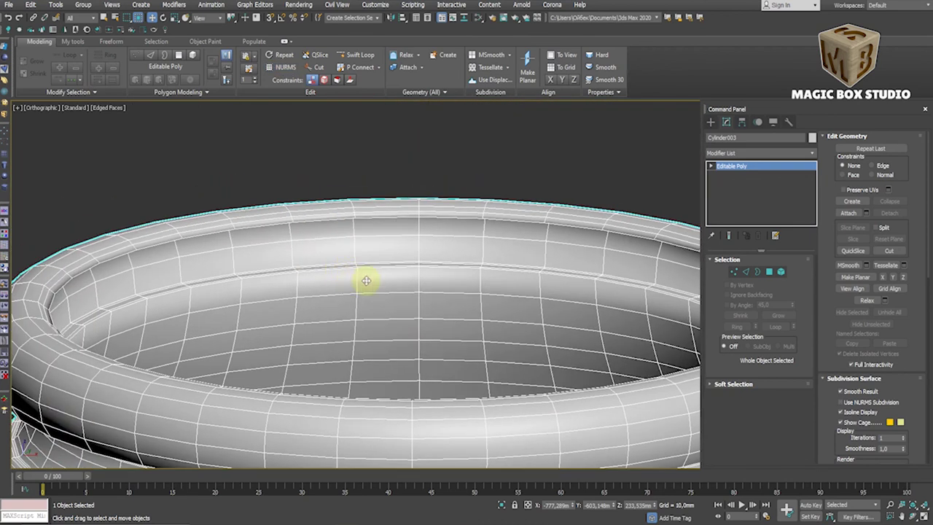
{"action": "left_click", "coordinate": [769, 271]}
{"action": "double_click", "coordinate": [287, 270]}
{"action": "scroll", "coordinate": [301, 302], "scroll_direction": "up", "scroll_amount": 5}
{"action": "left_click", "coordinate": [293, 172]}
{"action": "left_click", "coordinate": [427, 140], "text": "shift"}
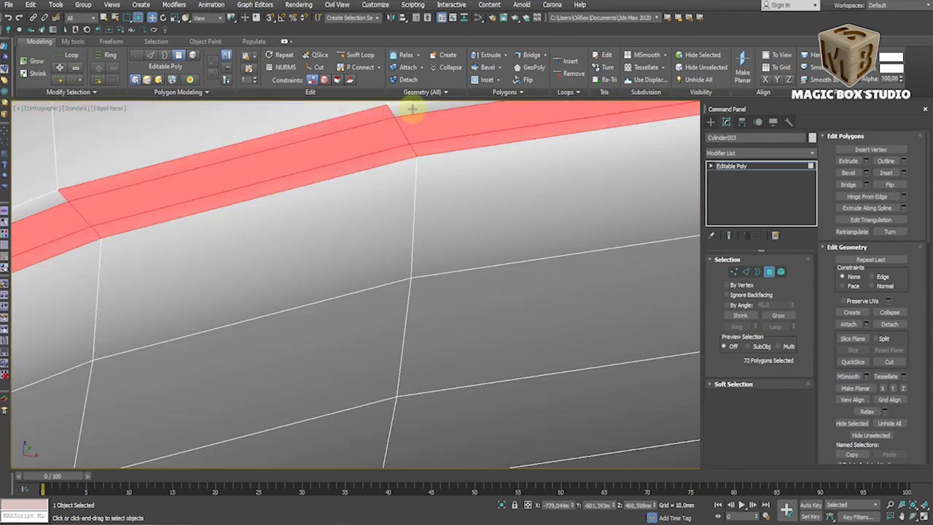
Raise the rim polygon loop slightly upward on Z to form the groove
{"action": "scroll", "coordinate": [410, 210], "scroll_direction": "down", "scroll_amount": 3}
{"action": "scroll", "coordinate": [409, 210], "scroll_direction": "down", "scroll_amount": 3}
{"action": "left_click_drag", "start_coordinate": [529, 351], "coordinate": [530, 340]}
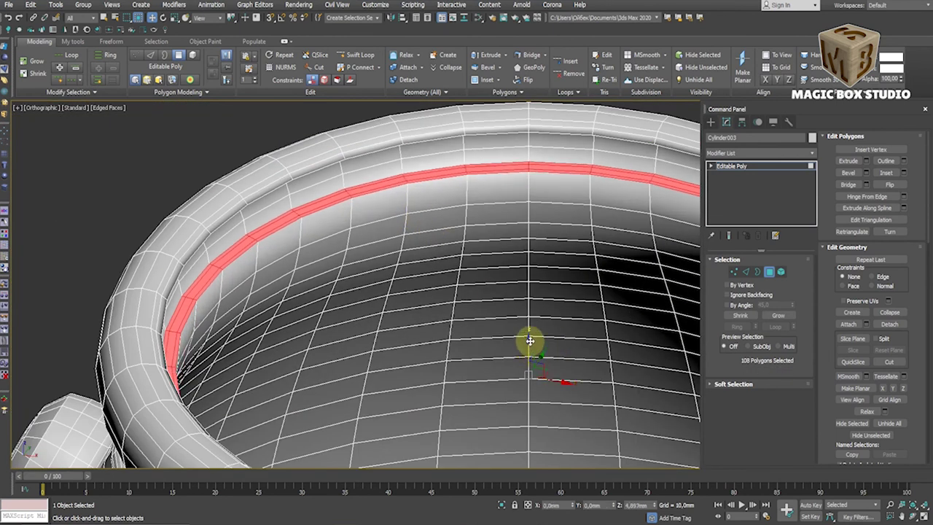
{"action": "scroll", "coordinate": [530, 332], "scroll_direction": "down", "scroll_amount": 5}
{"action": "scroll", "coordinate": [536, 330], "scroll_direction": "up", "scroll_amount": 5}
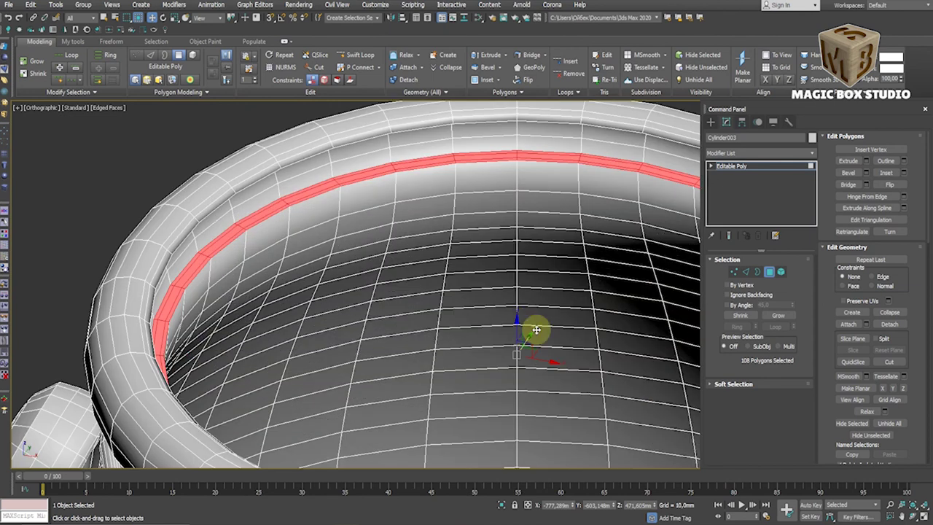
{"action": "left_click_drag", "start_coordinate": [517, 325], "coordinate": [518, 323]}
Return to object level and increase the NURMS smoothing iterations to 3
{"action": "left_click", "coordinate": [768, 274]}
{"action": "scroll", "coordinate": [486, 303], "scroll_direction": "down", "scroll_amount": 3}
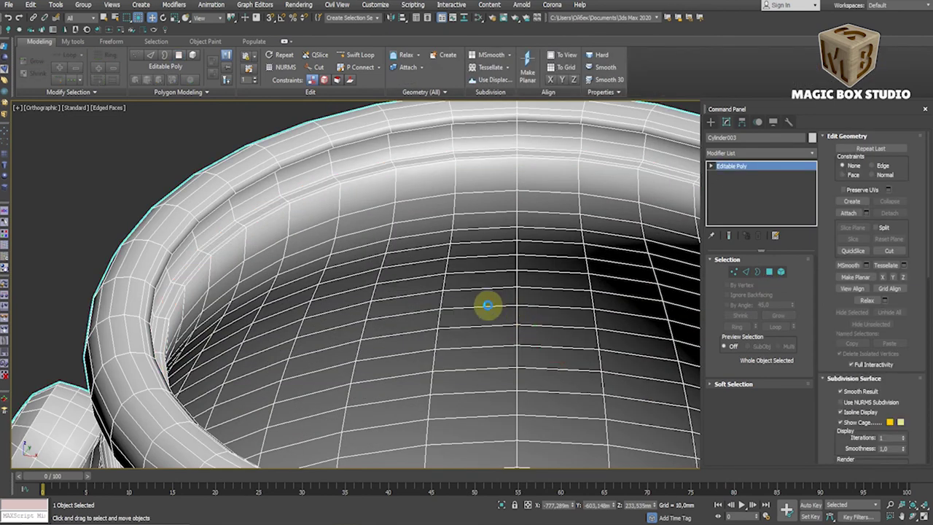
{"action": "scroll", "coordinate": [486, 304], "scroll_direction": "down", "scroll_amount": 3}
{"action": "key", "text": "F4"}
{"action": "left_click", "coordinate": [854, 402]}
{"action": "left_click", "coordinate": [903, 438]}
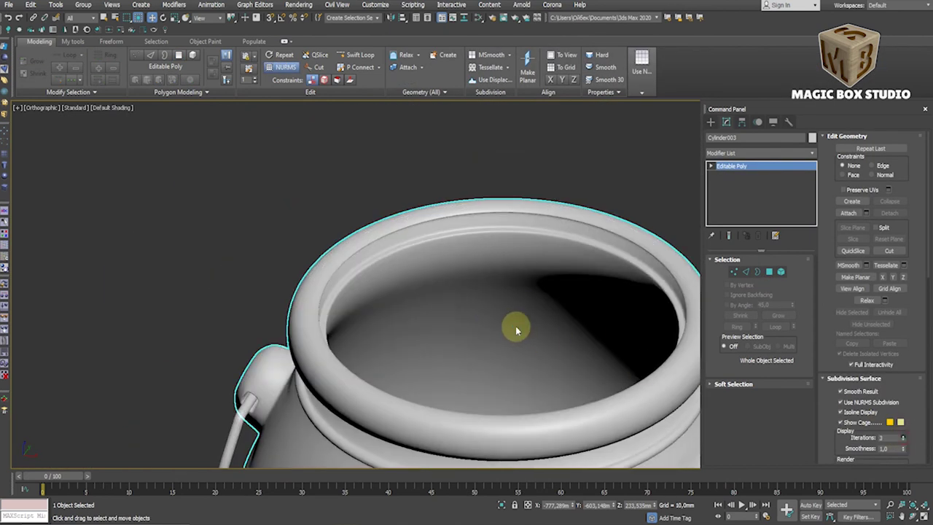
Switch to Front view, place the pot beside the reference photo and isolate it
{"action": "key", "text": "f"}
{"action": "middle_click_drag", "start_coordinate": [531, 309], "coordinate": [412, 339]}
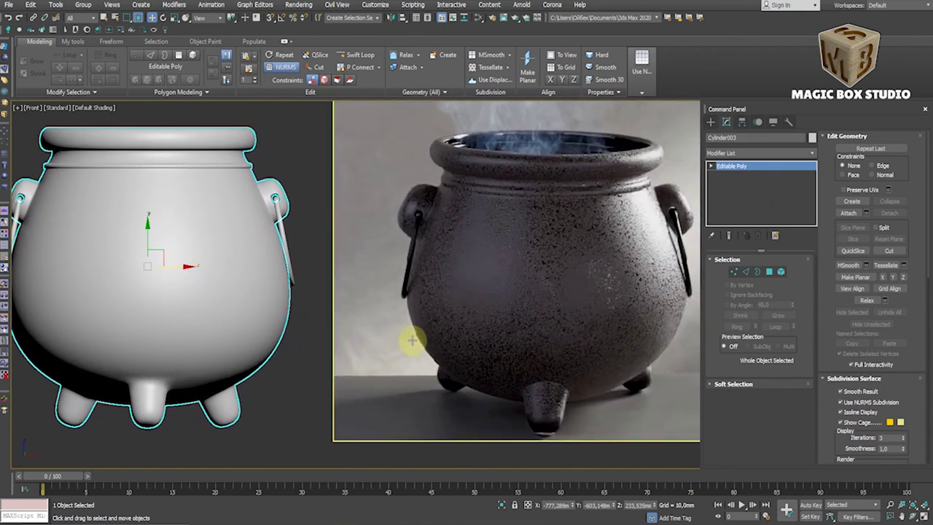
{"action": "scroll", "coordinate": [455, 331], "scroll_direction": "down", "scroll_amount": 3}
{"action": "key", "text": "F4"}
{"action": "key", "text": "alt+q"}
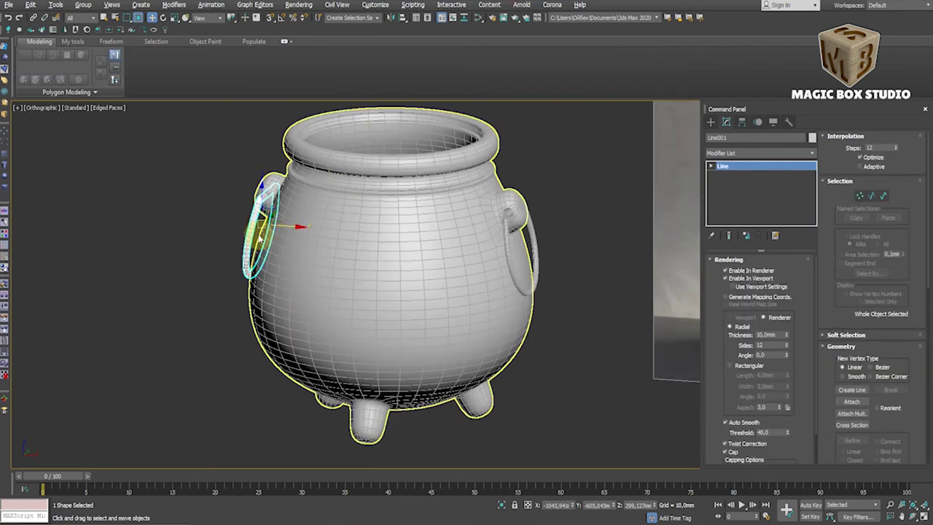
{"action": "right_click", "coordinate": [246, 209]}
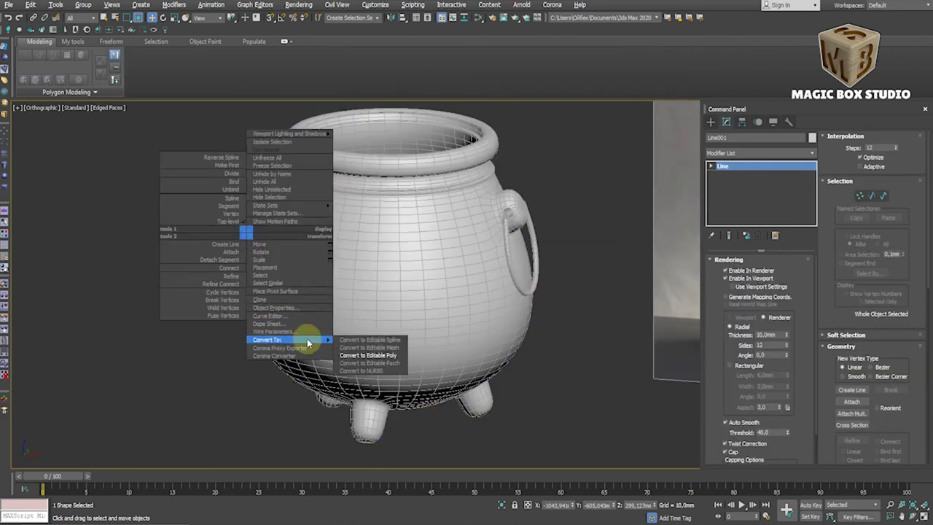
Convert one handle to Editable Poly and attach the second handle to it
{"action": "left_click", "coordinate": [354, 352]}
{"action": "left_click", "coordinate": [848, 213]}
{"action": "left_click", "coordinate": [537, 265]}
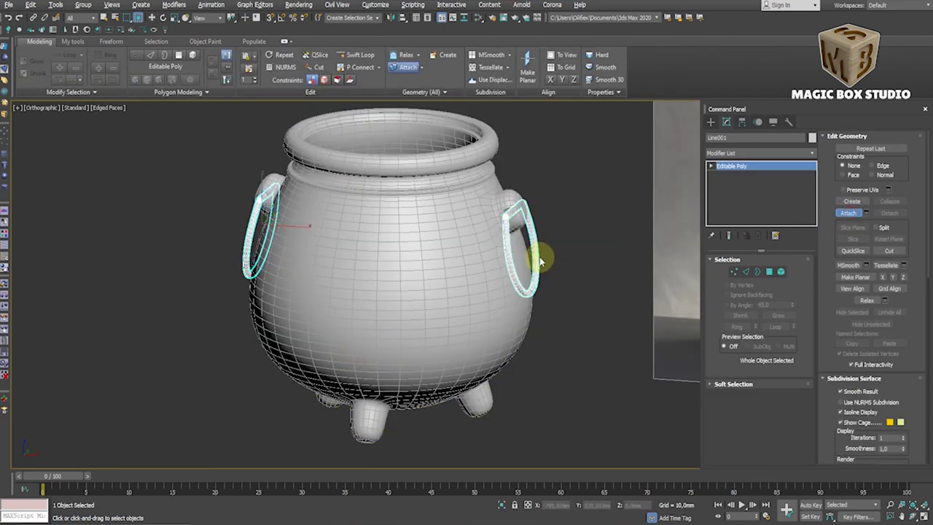
{"action": "left_click", "coordinate": [508, 252]}
Select the pot and handles, then show four viewports with a centred Top view
{"action": "left_click", "coordinate": [358, 298]}
{"action": "left_click", "coordinate": [510, 225], "text": "ctrl"}
{"action": "mouse_move", "coordinate": [454, 273]}
{"action": "middle_mouse_down", "text": "alt"}
{"action": "mouse_move", "coordinate": [360, 292]}
{"action": "mouse_move", "coordinate": [375, 298]}
{"action": "middle_mouse_up", "text": "alt"}
{"action": "key", "text": "alt+w"}
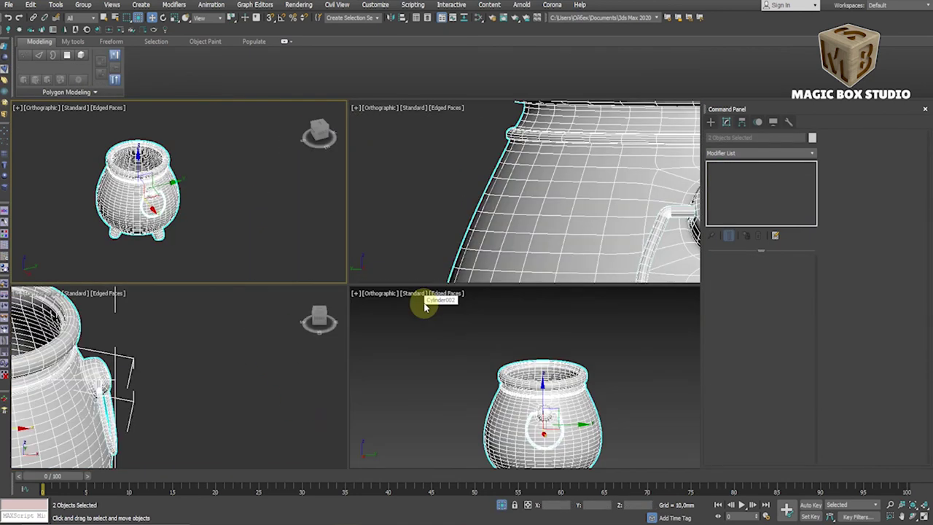
{"action": "left_click", "coordinate": [255, 231]}
{"action": "key", "text": "t"}
{"action": "scroll", "coordinate": [260, 232], "scroll_direction": "down", "scroll_amount": 3}
{"action": "middle_click_drag", "start_coordinate": [316, 211], "coordinate": [290, 194]}
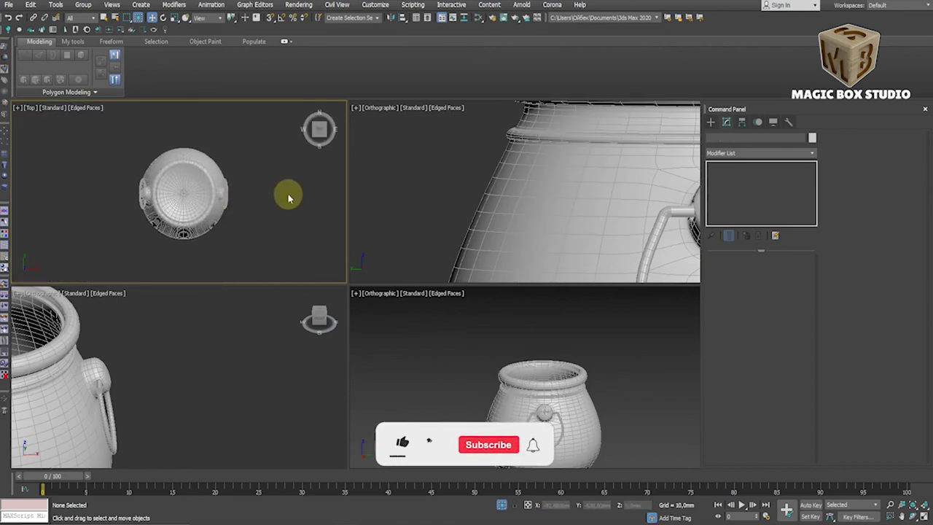
Set the other viewports to Front and Left views, each zoomed to fit the pot
{"action": "left_click", "coordinate": [390, 215]}
{"action": "key", "text": "f"}
{"action": "scroll", "coordinate": [408, 226], "scroll_direction": "down", "scroll_amount": 3}
{"action": "key", "text": "z"}
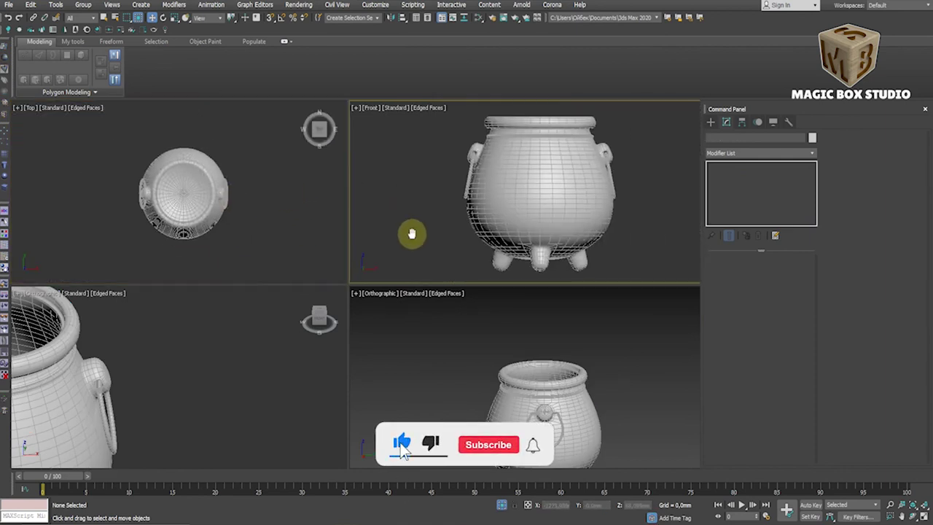
{"action": "left_click", "coordinate": [235, 333]}
{"action": "key", "text": "l"}
{"action": "key", "text": "z"}
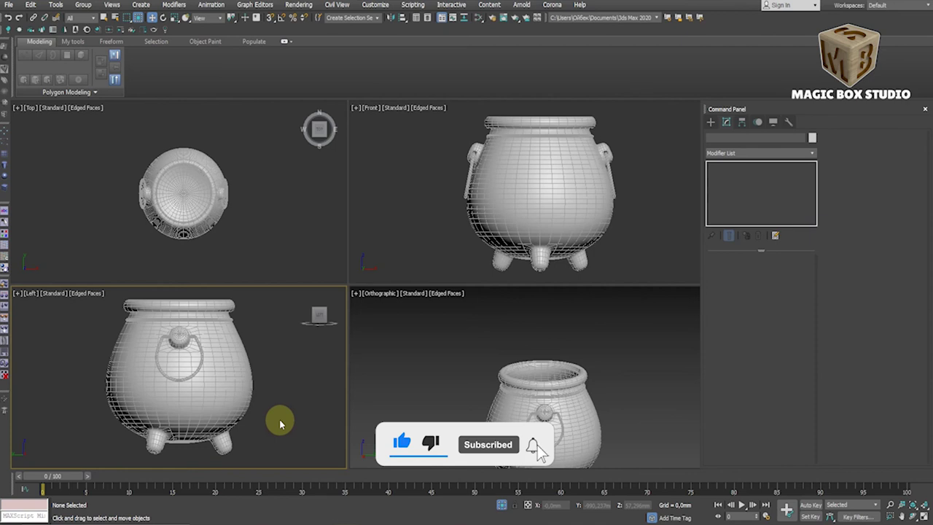
Maximize the angled viewport and orbit around the finished cauldron
{"action": "left_click", "coordinate": [477, 338]}
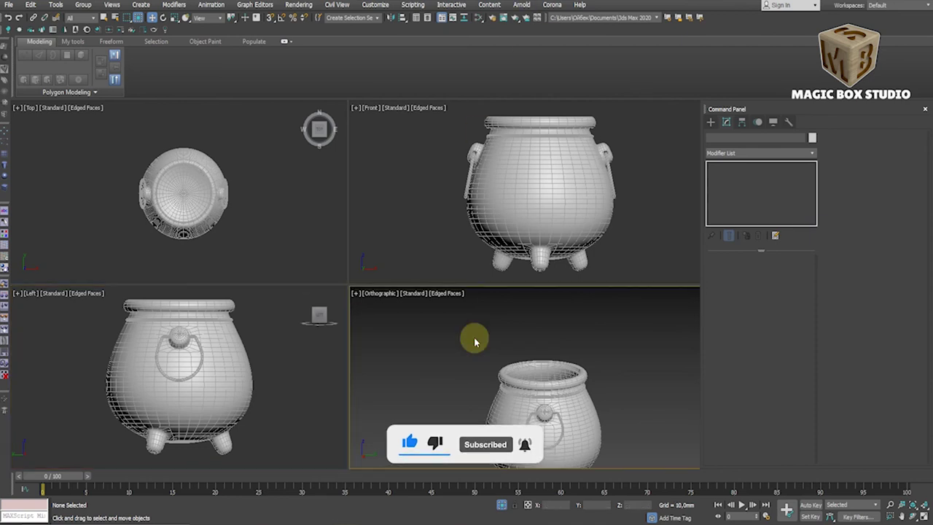
{"action": "key", "text": "alt+w"}
{"action": "mouse_move", "coordinate": [493, 285]}
{"action": "middle_mouse_down", "text": "alt"}
{"action": "mouse_move", "coordinate": [444, 313]}
{"action": "mouse_move", "coordinate": [339, 327]}
{"action": "middle_mouse_up", "text": "alt"}
{"action": "left_click", "coordinate": [277, 313]}
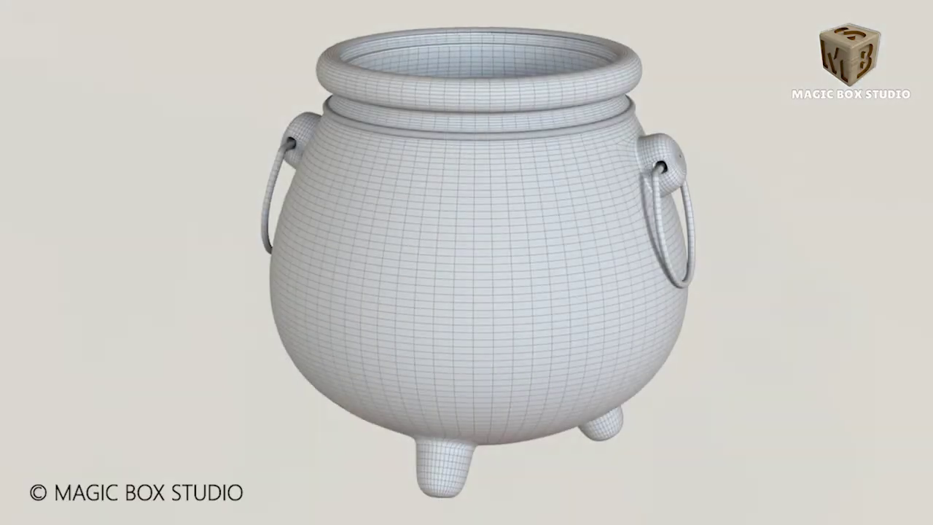